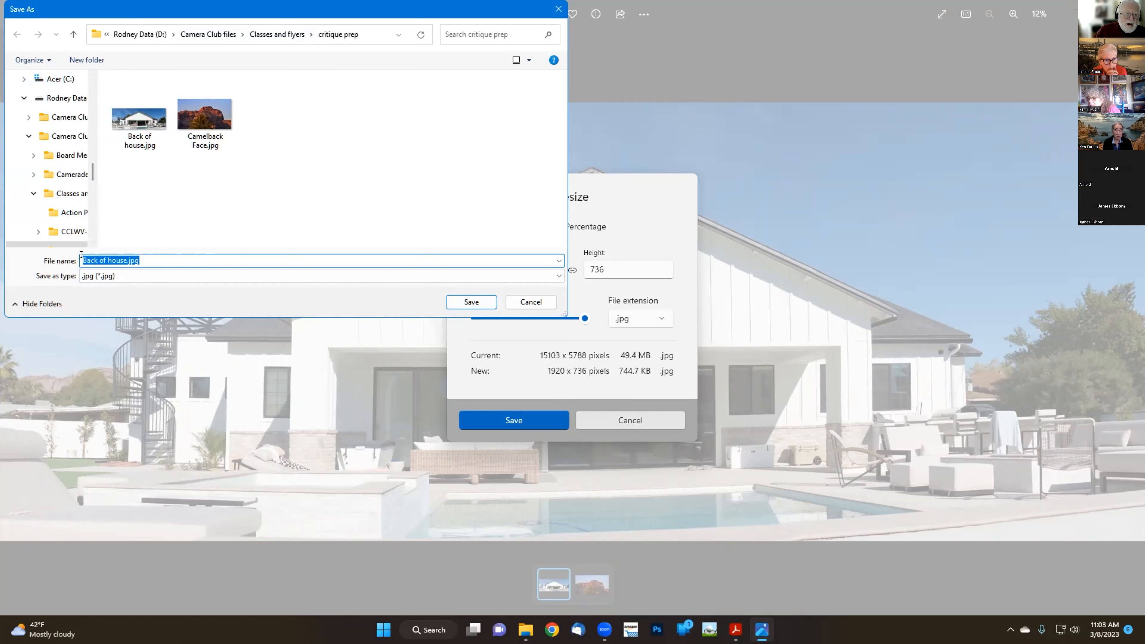
Save the resized house photo in critique prep as 'P (photographer's name) House'
left_click_drag(83, 260, 179, 254)
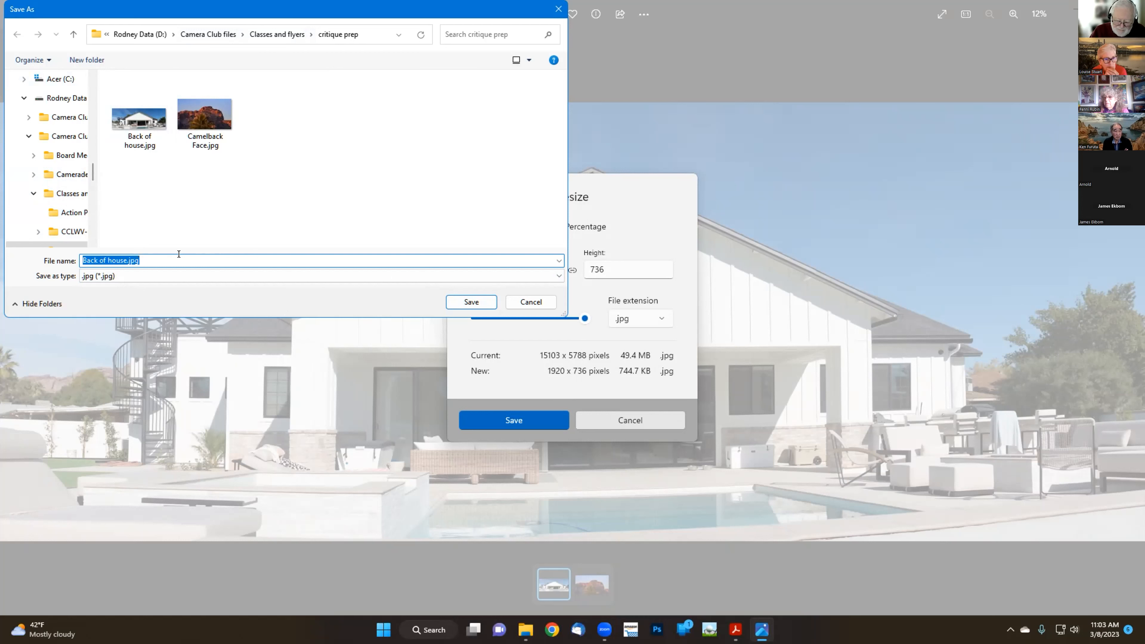
type("P ")
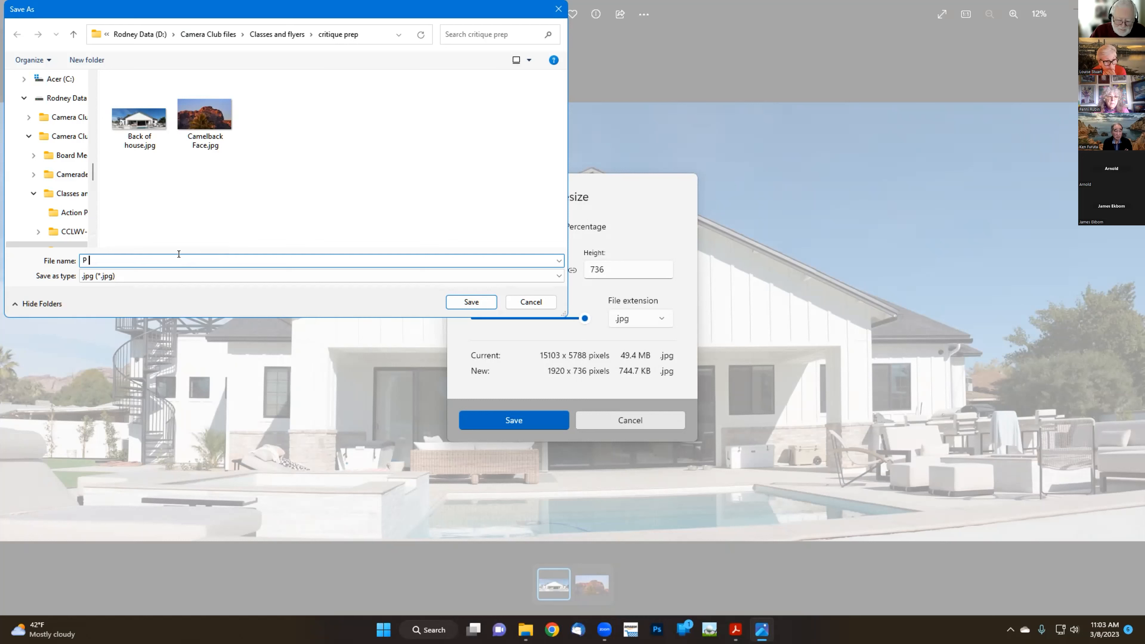
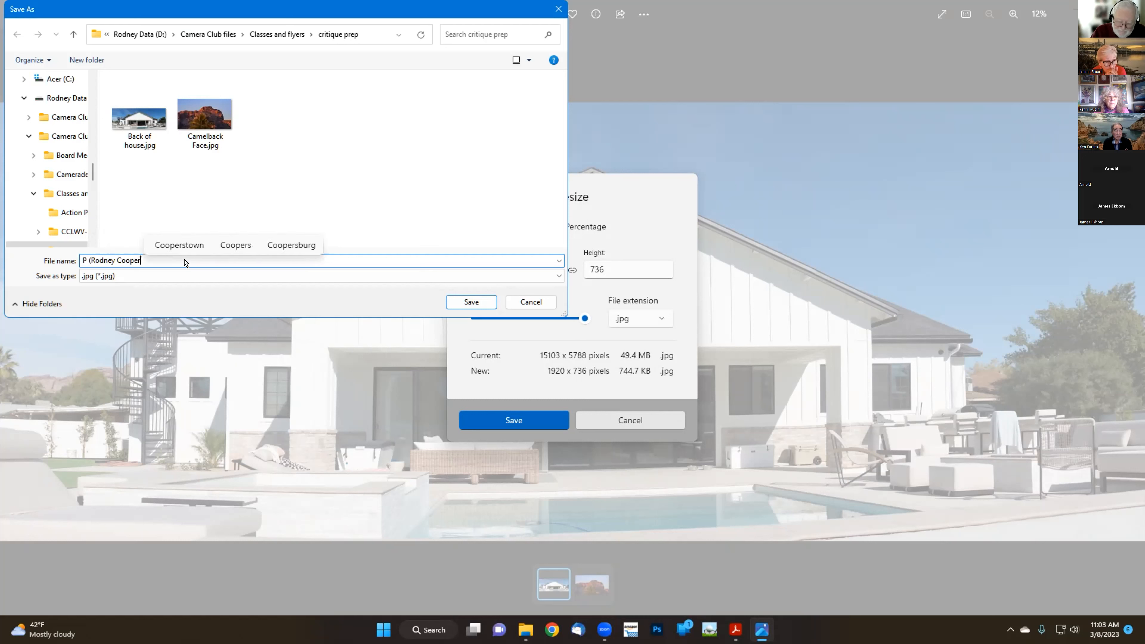
type(")")
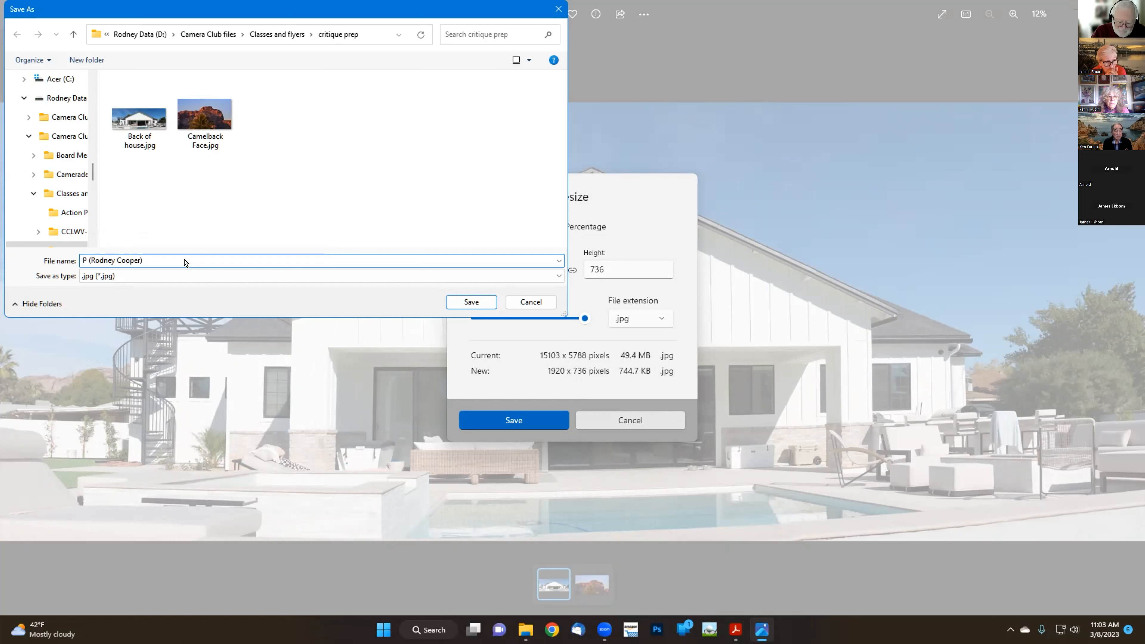
type("  House")
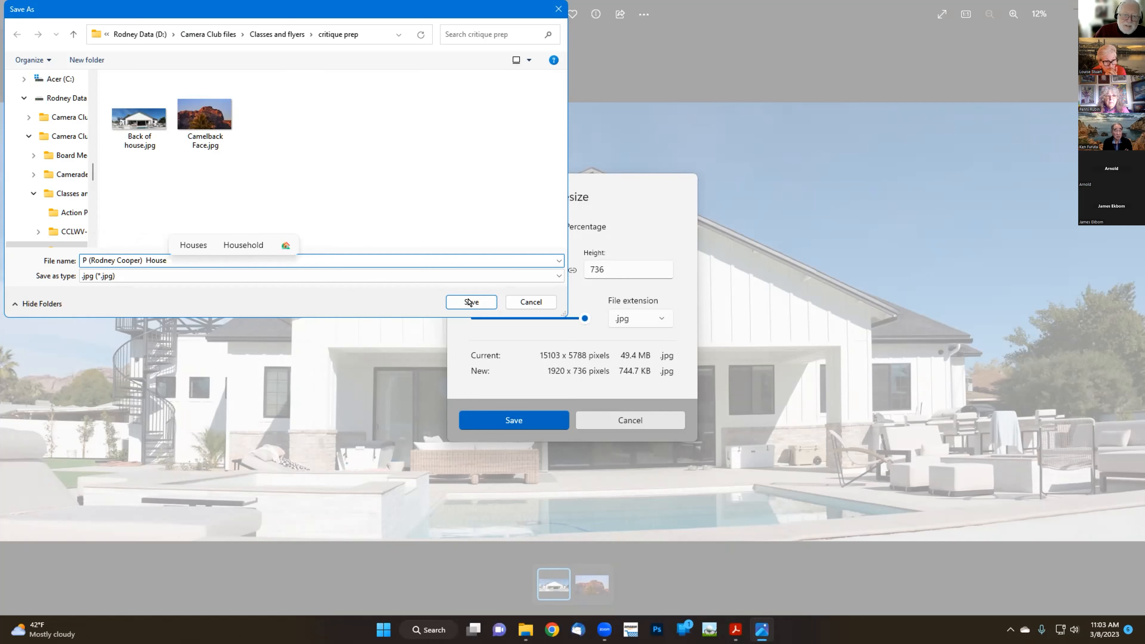
left_click(471, 301)
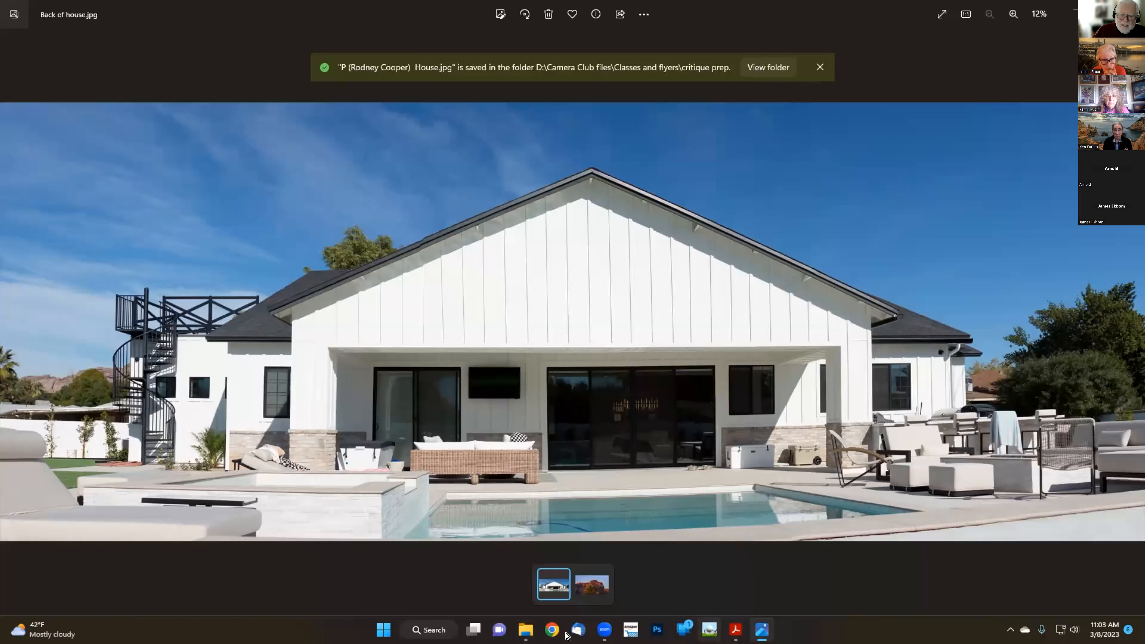
Confirm the new 1920 x 736 house JPG is 744 KB, then show Camelback Face in Photos
left_click(526, 632)
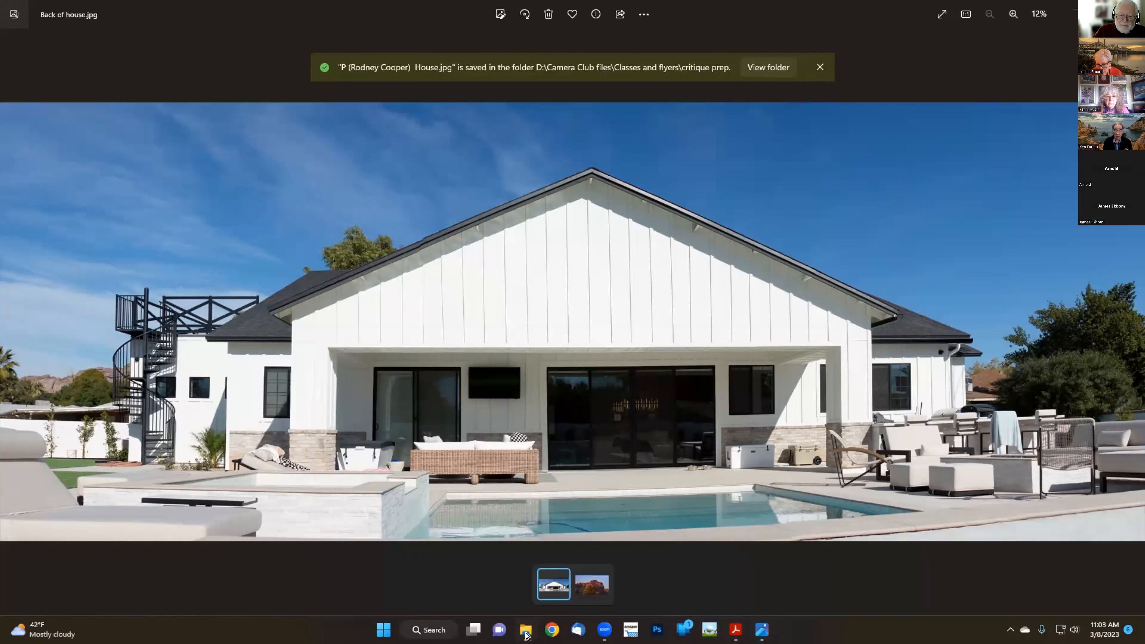
left_click(460, 588)
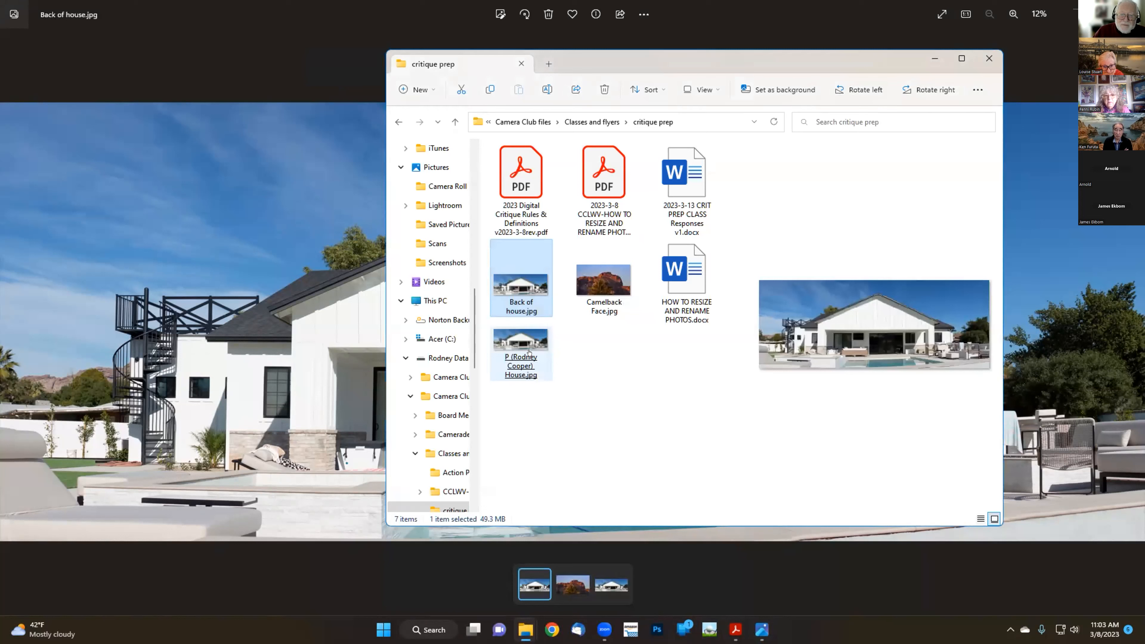
left_click(521, 342)
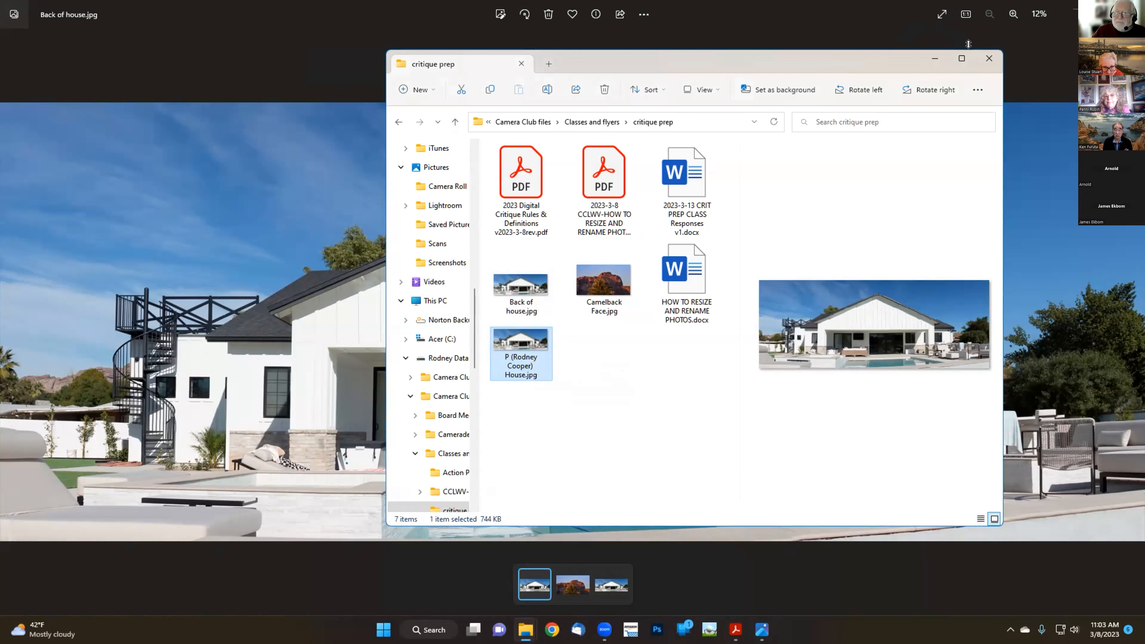
left_click(928, 60)
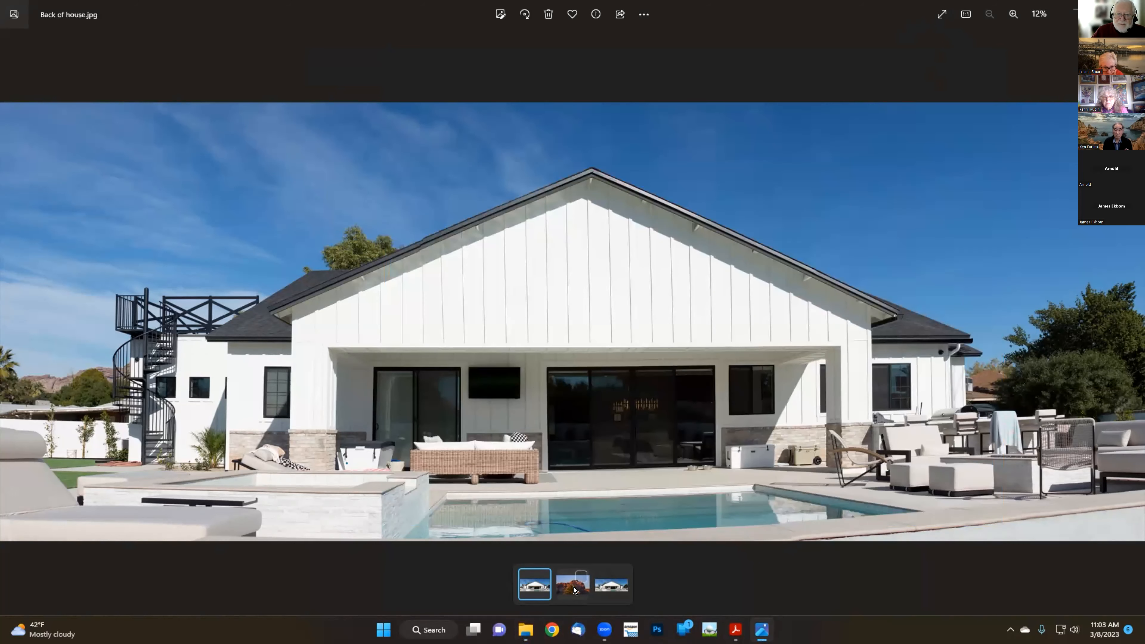
left_click(574, 590)
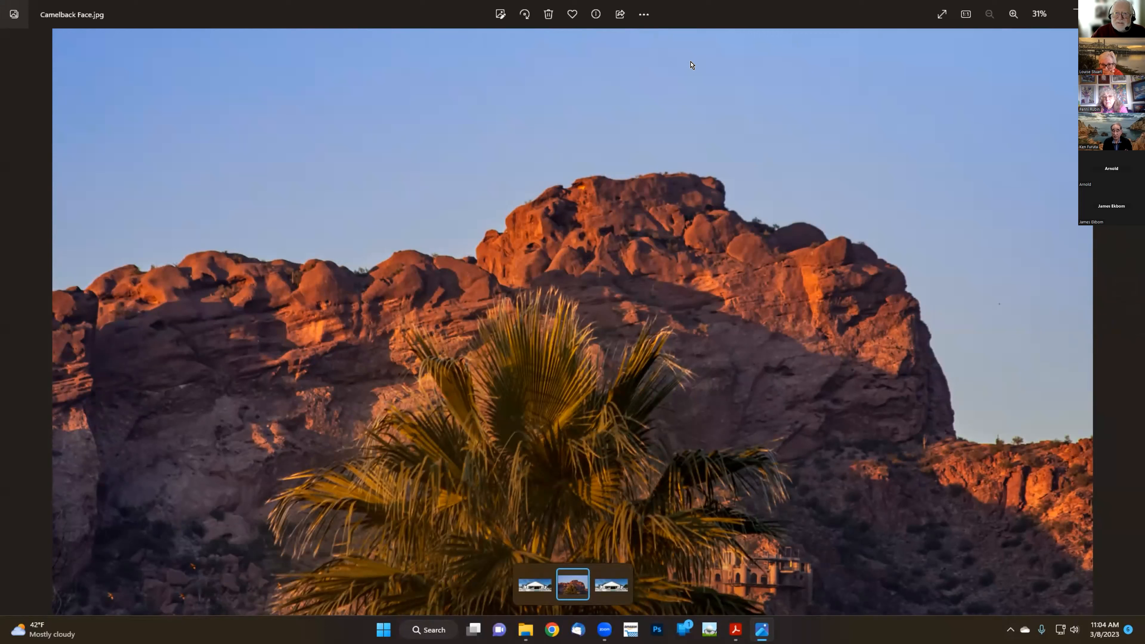
Resize Camelback Face at 5476 x 3088 with 87% quality, estimating 1.8 MB
left_click(644, 17)
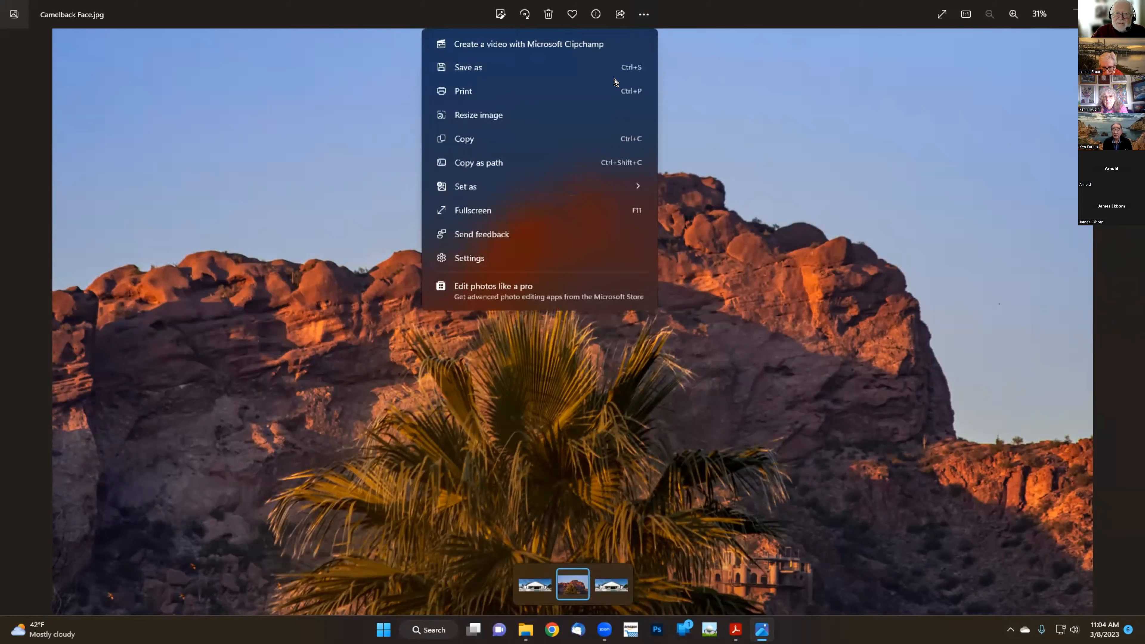
left_click(585, 113)
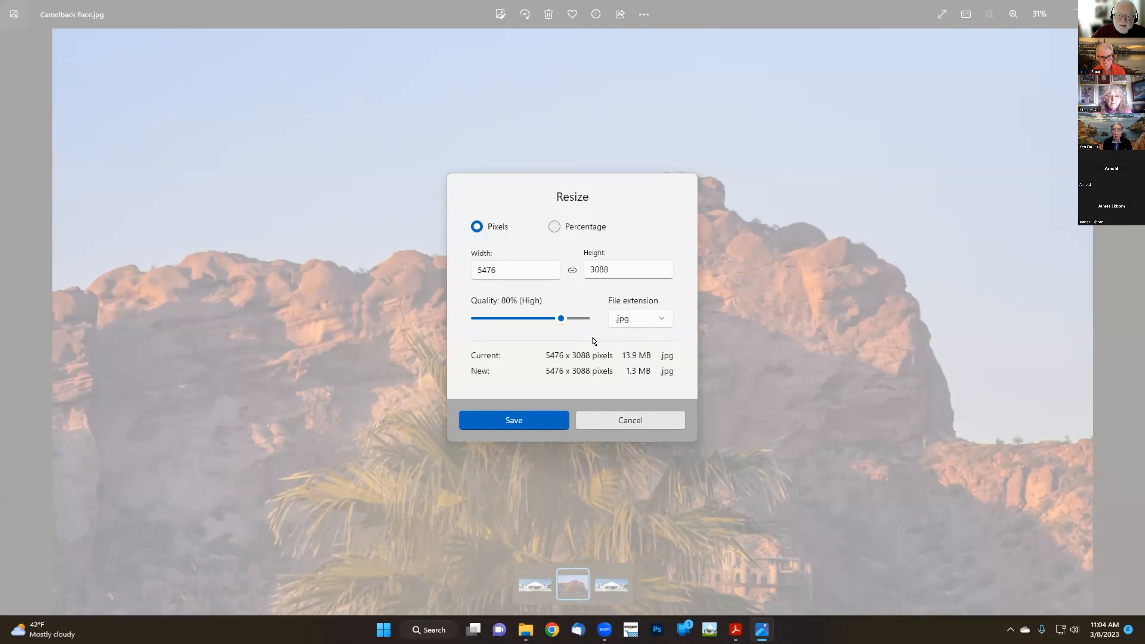
mouse_move(558, 315)
left_click_drag(559, 319, 573, 318)
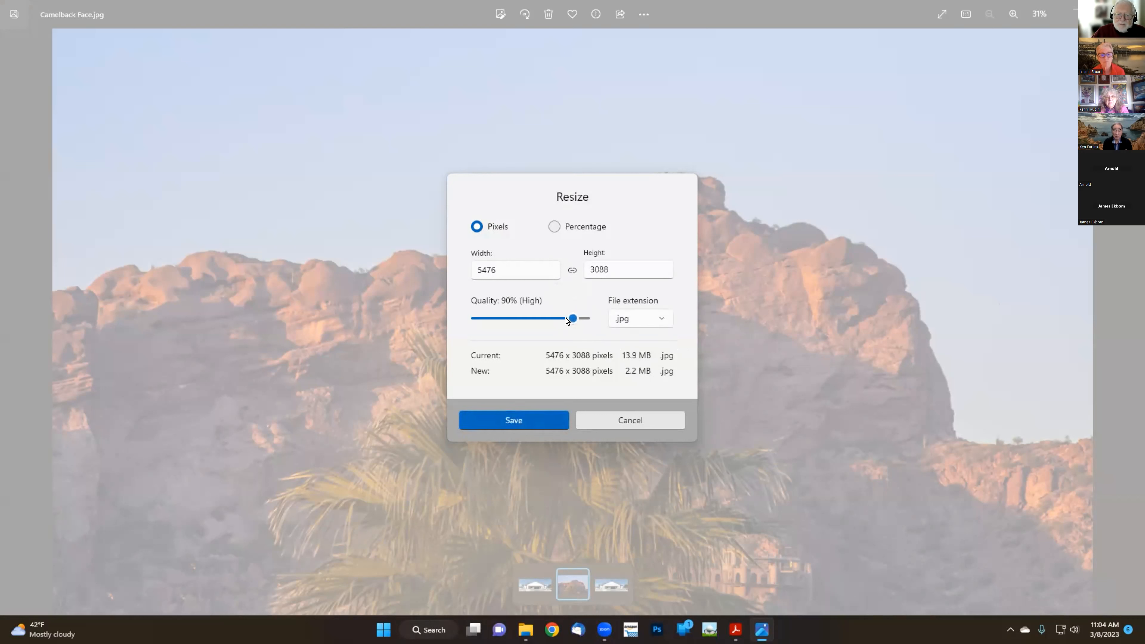
left_click_drag(574, 318, 568, 318)
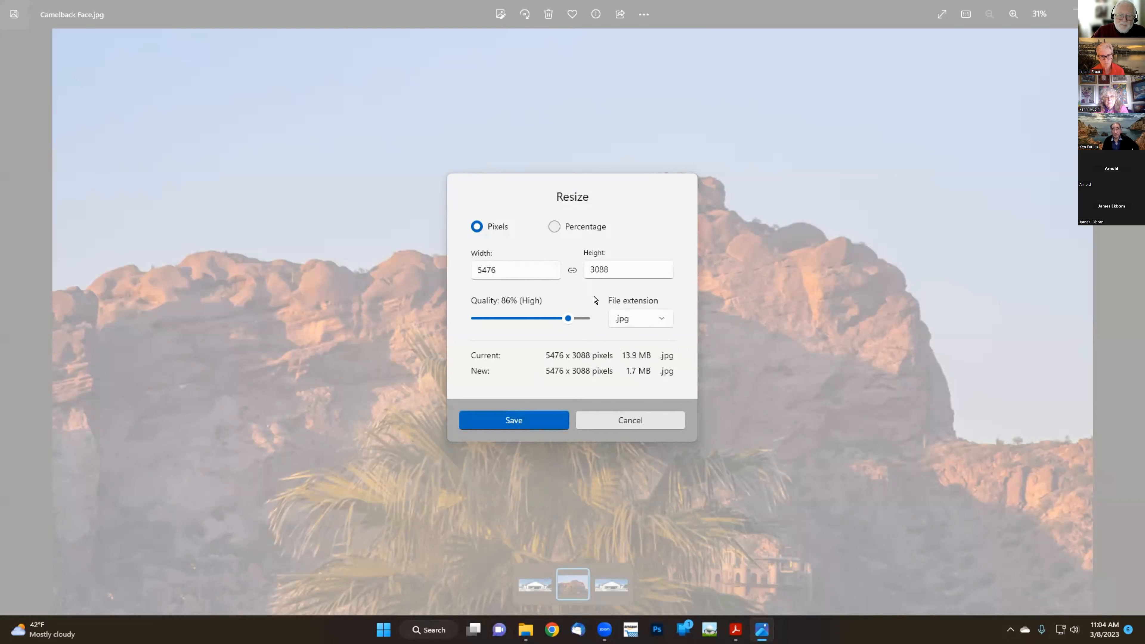
left_click_drag(567, 319, 519, 319)
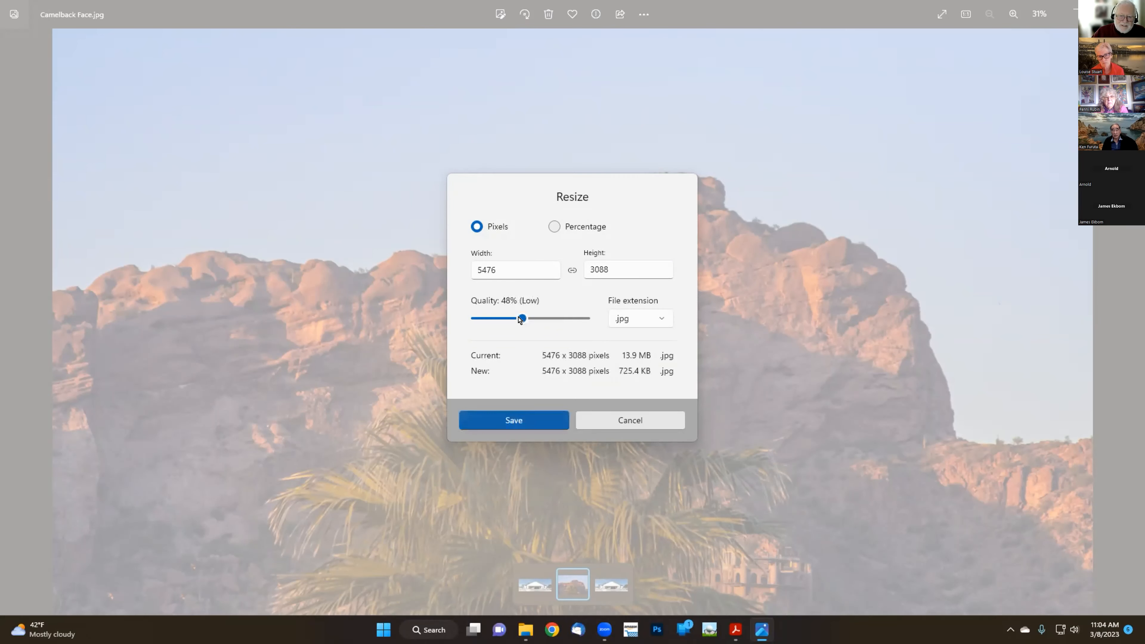
left_click_drag(522, 318, 570, 320)
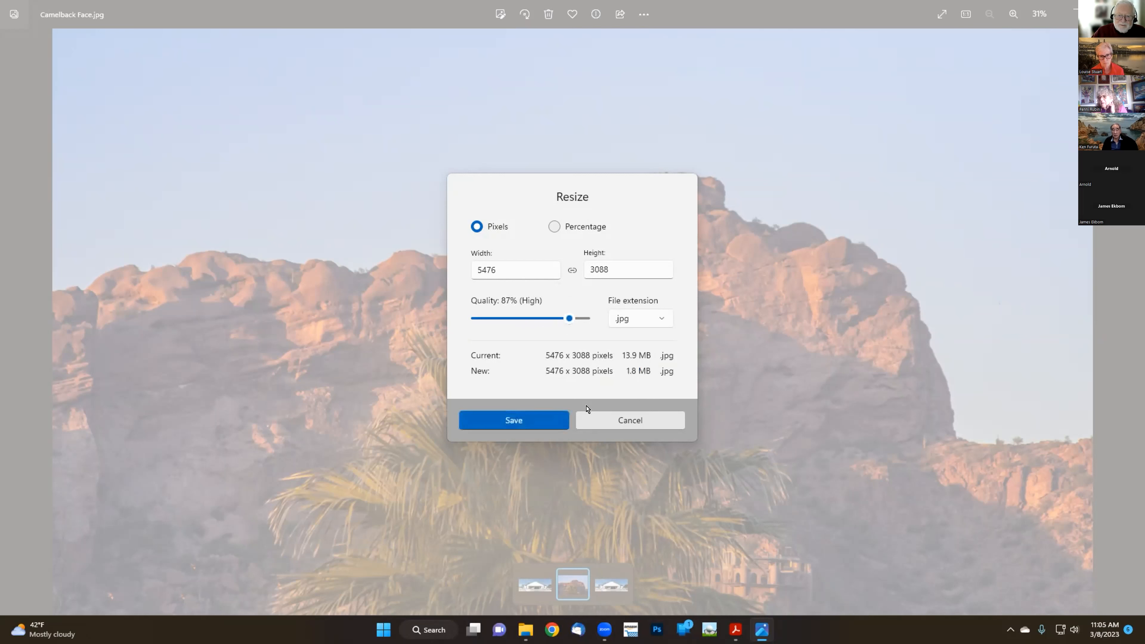
Save the reduced-quality copy as test.jpg in critique prep, then minimize Photos
left_click(528, 423)
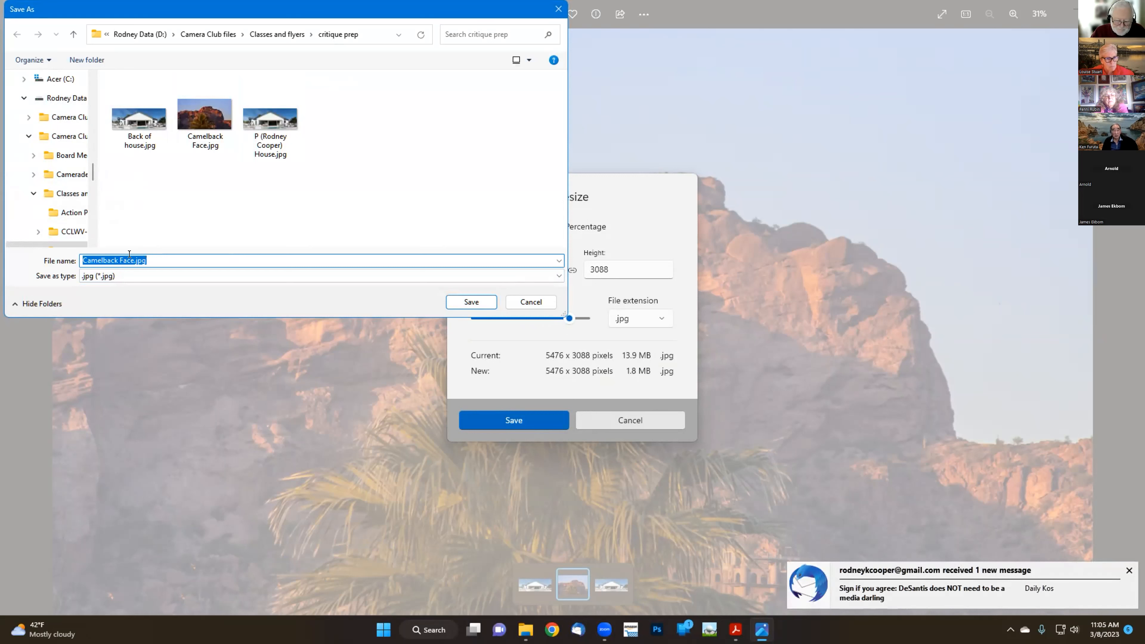
type("test")
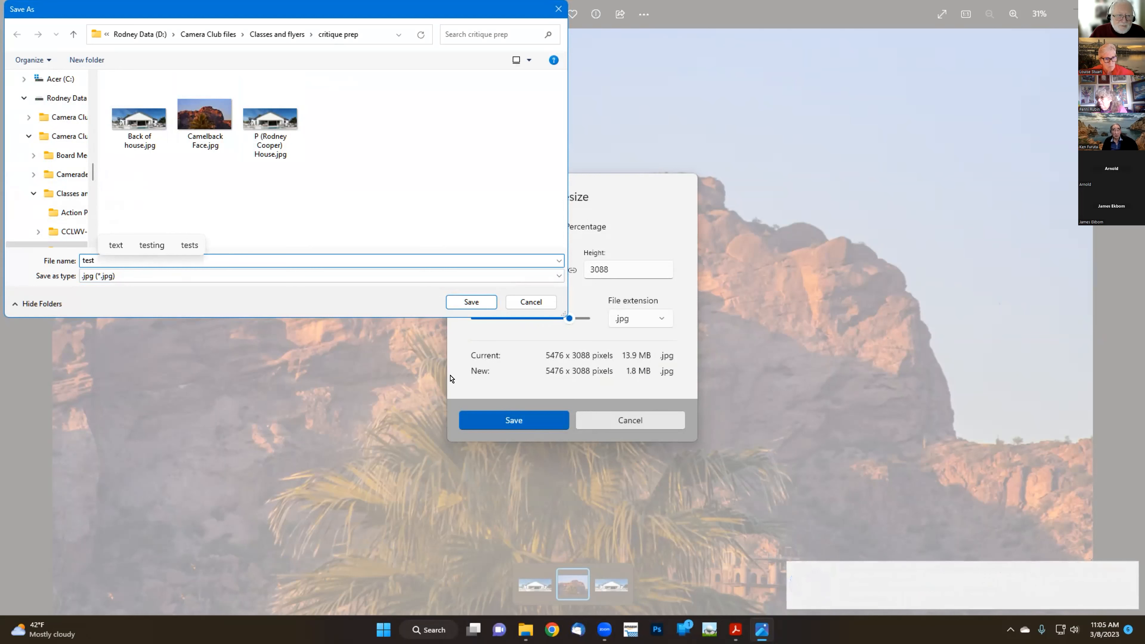
left_click(539, 422)
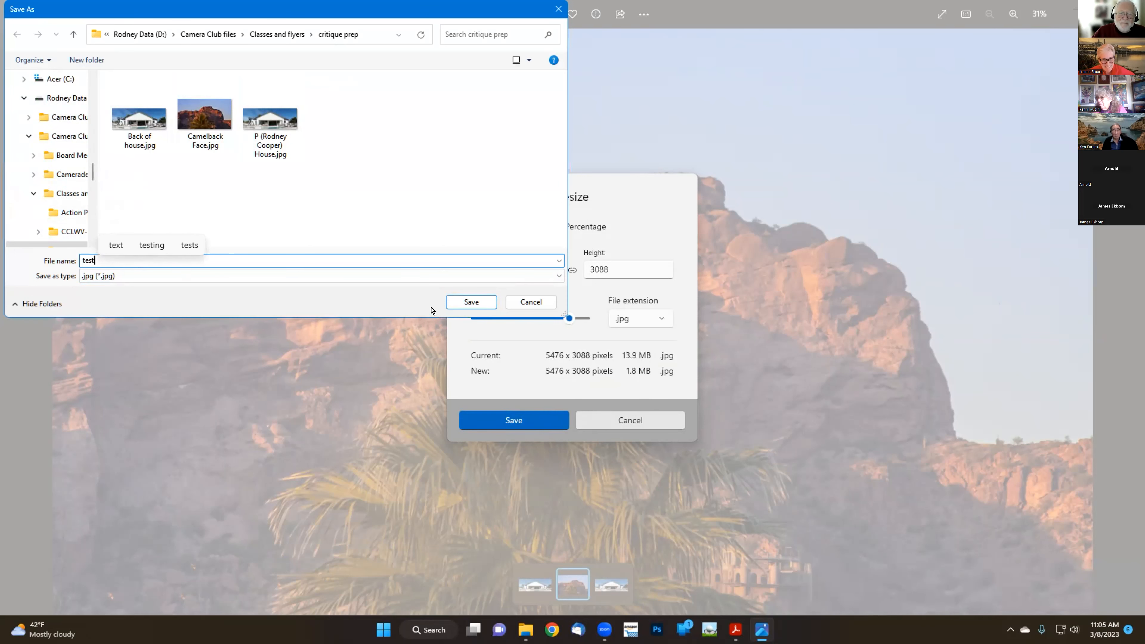
left_click(453, 302)
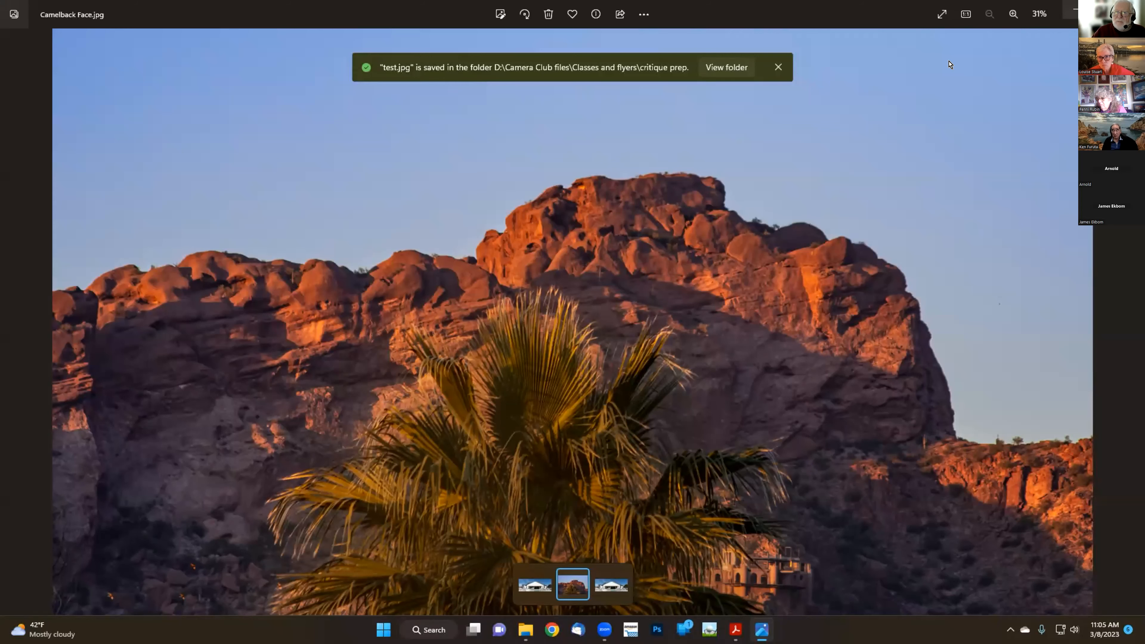
key("super+Down")
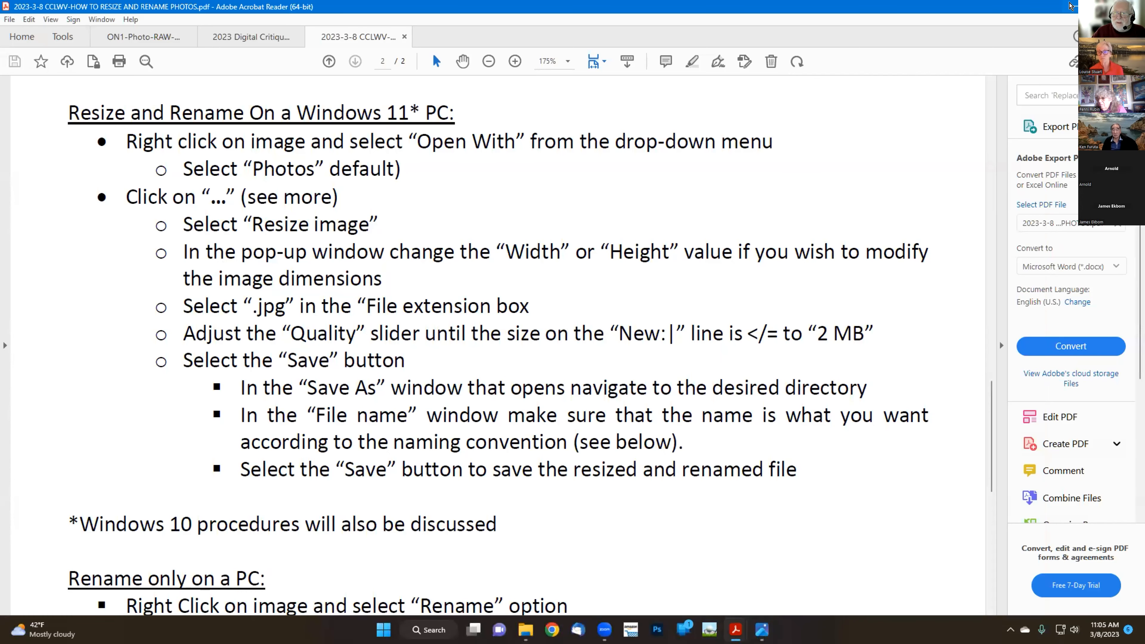
Bring up the critique prep folder and check that test.jpg is 1.77 MB at 5476 x 3088
key("super+Down")
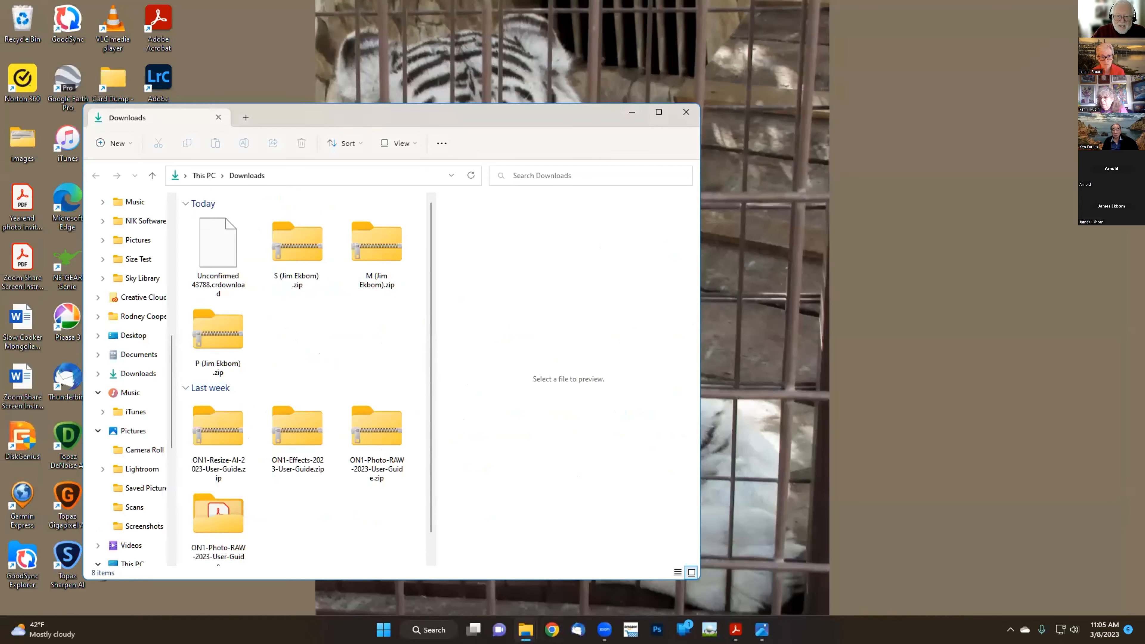
mouse_move(537, 614)
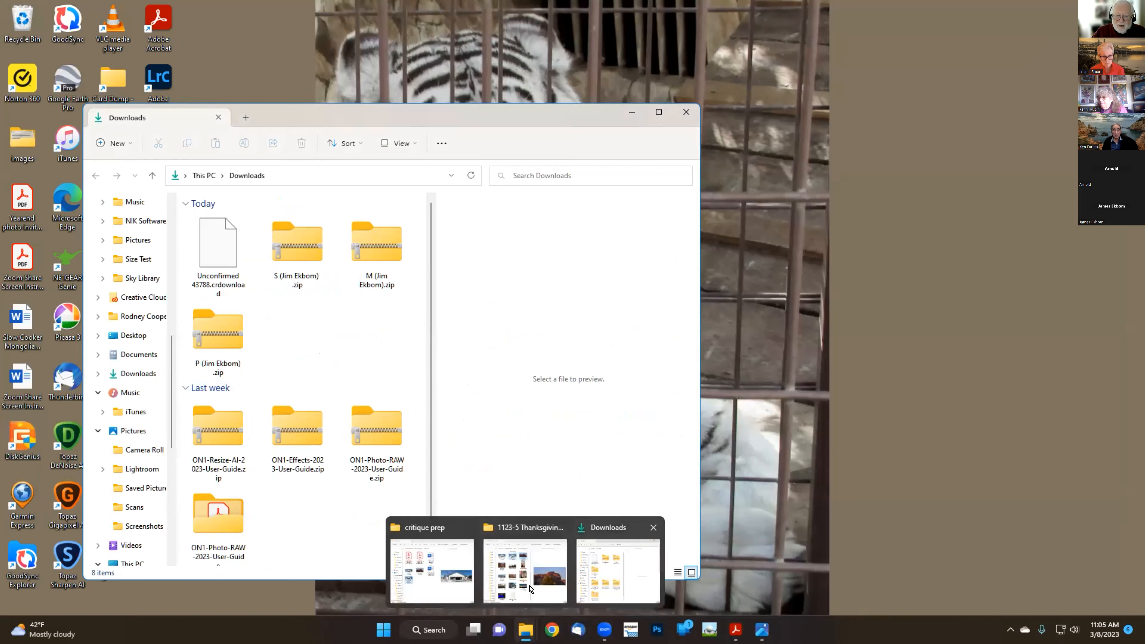
left_click(431, 569)
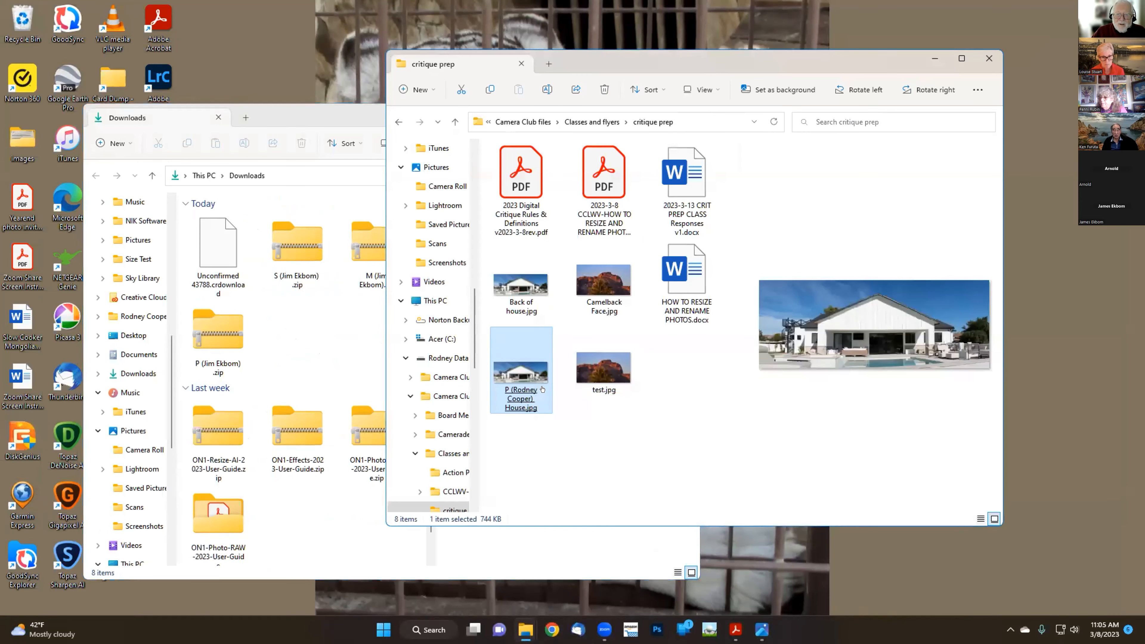
left_click(596, 379)
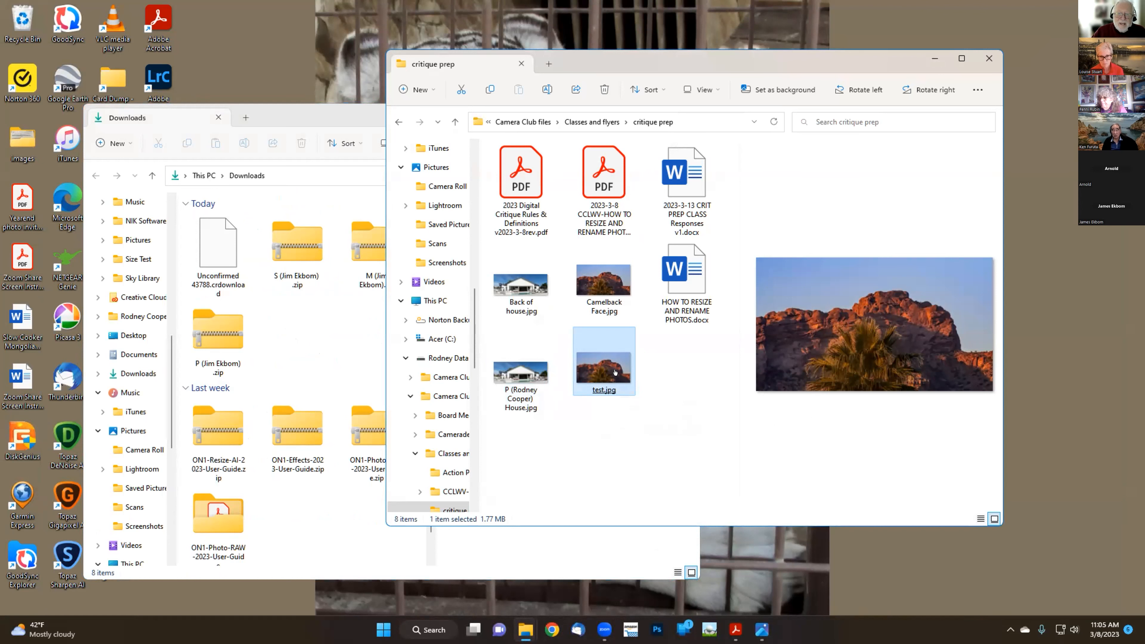
mouse_move(607, 360)
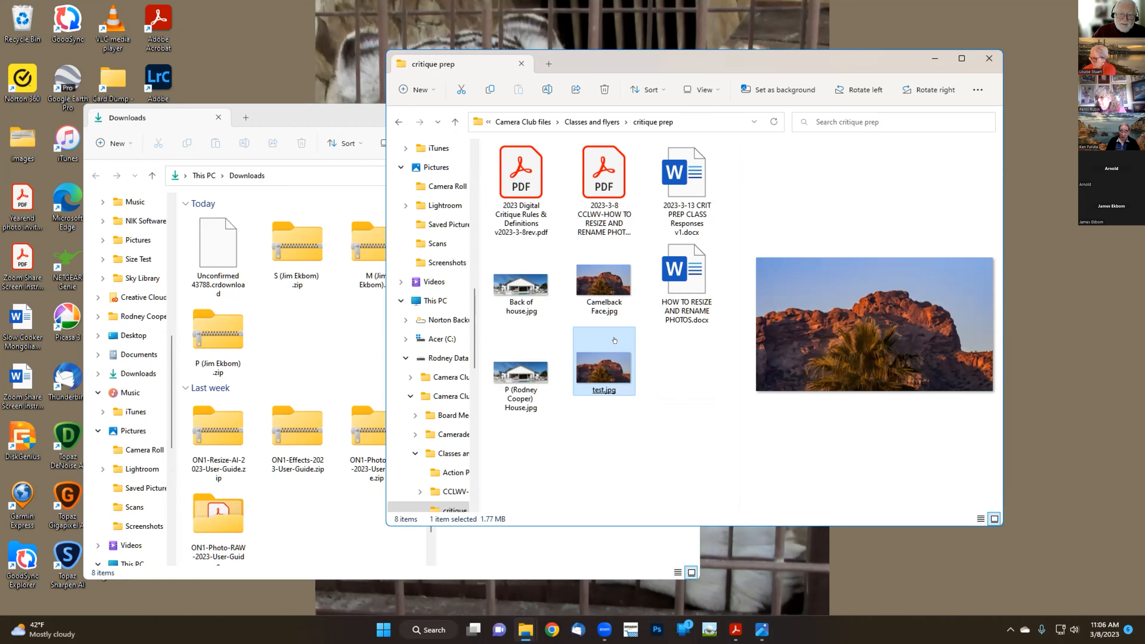
Rename test.jpg to 'P (member's name) Mountain'
right_click(614, 341)
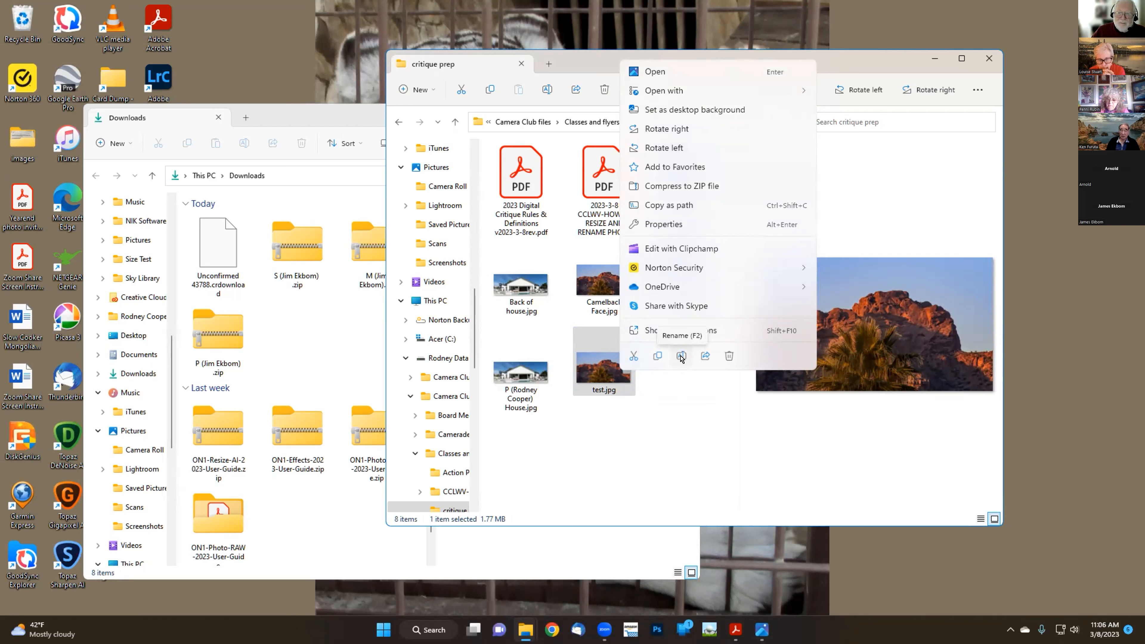
left_click(681, 357)
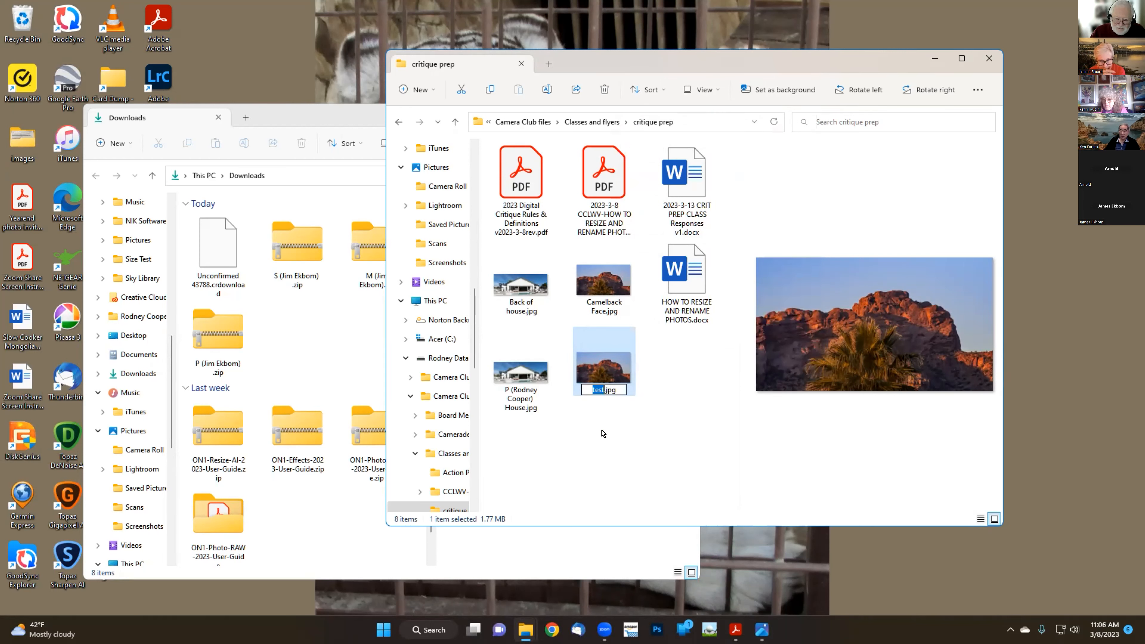
type("P ")
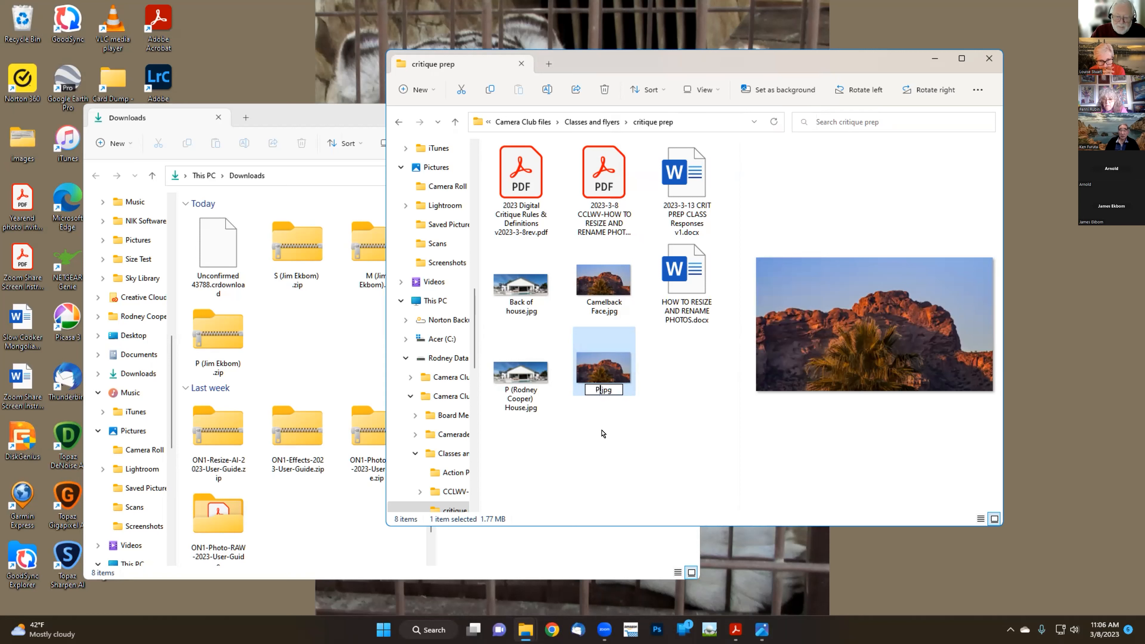
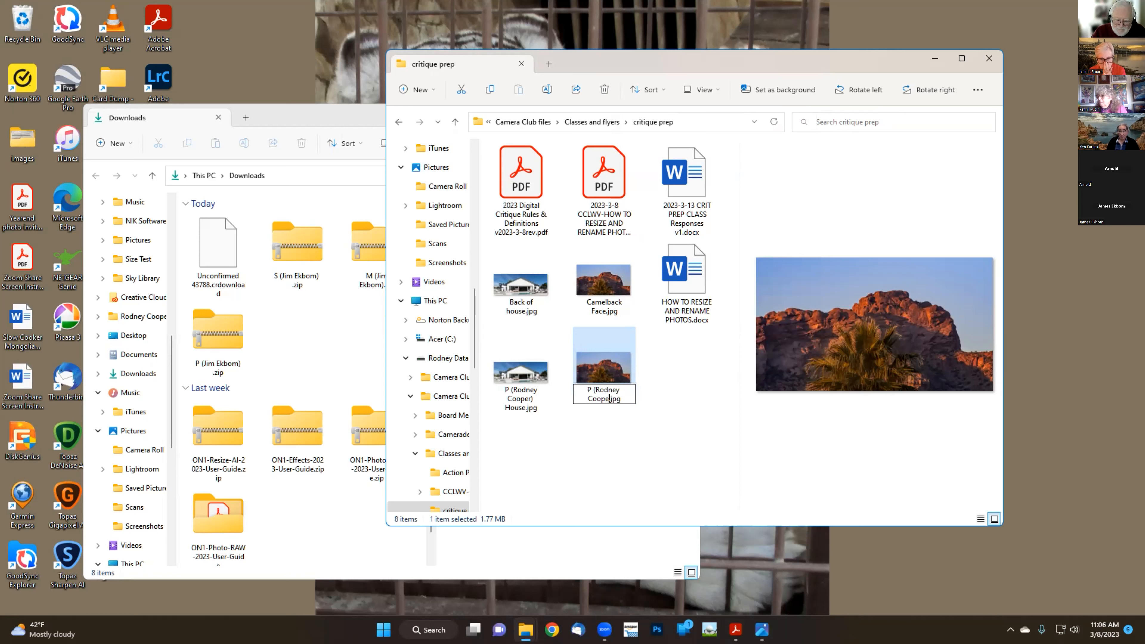
type(")")
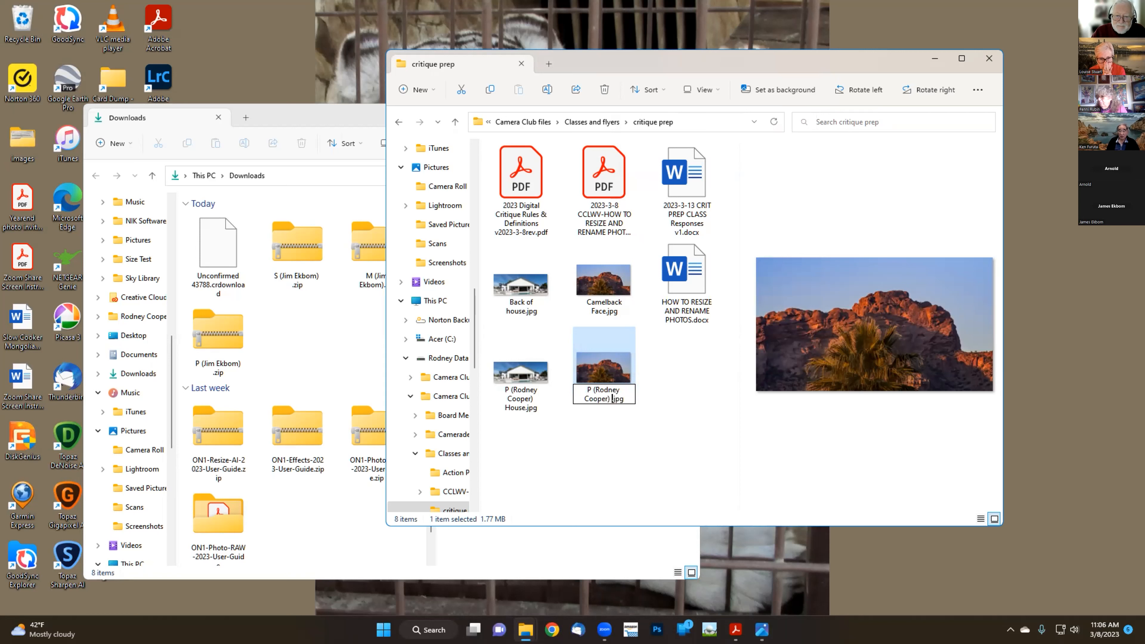
type(" Mount")
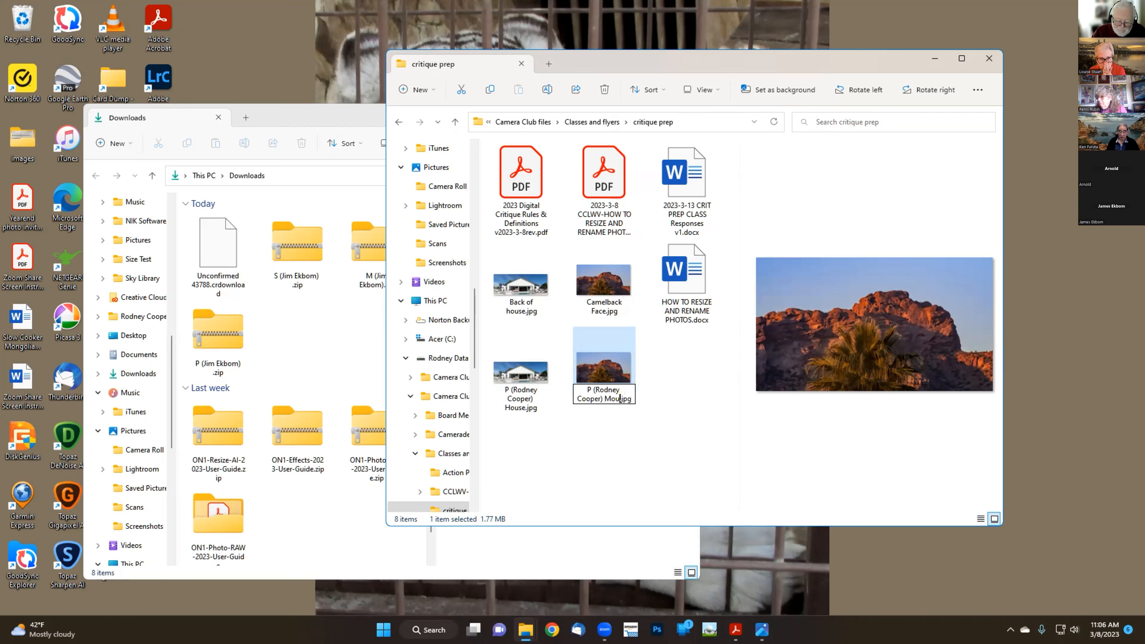
type("ain")
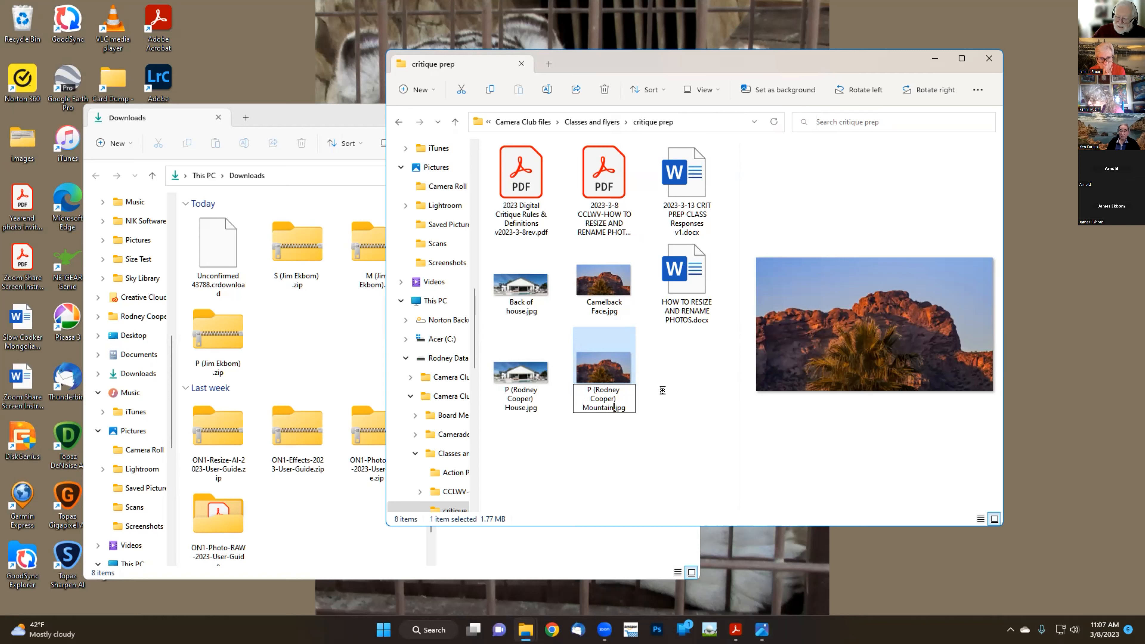
key("Return")
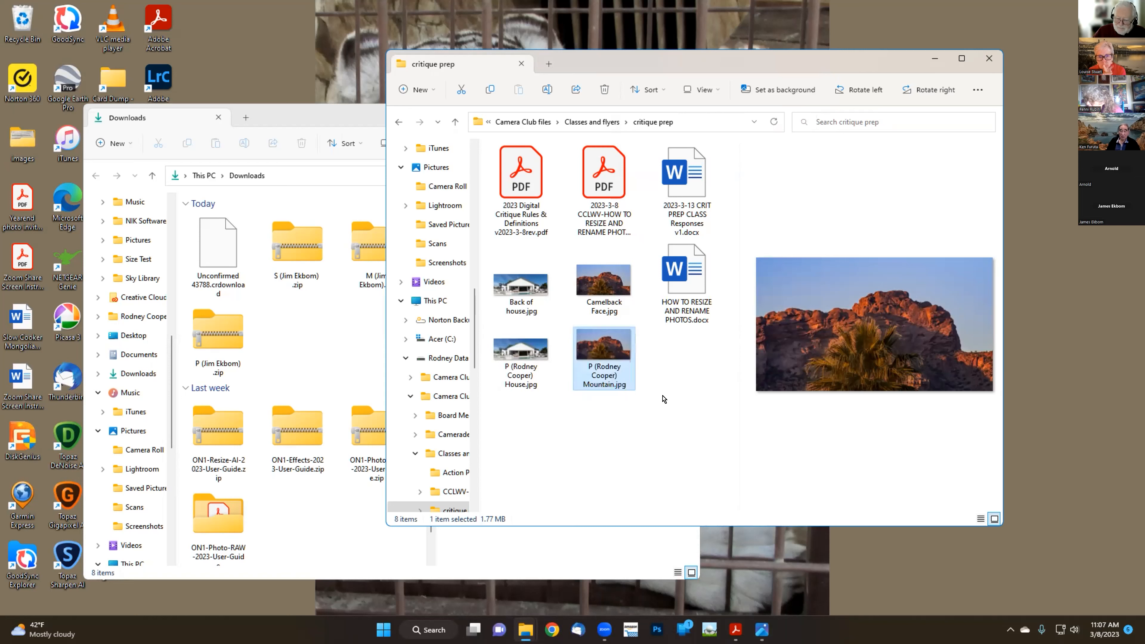
left_click(664, 398)
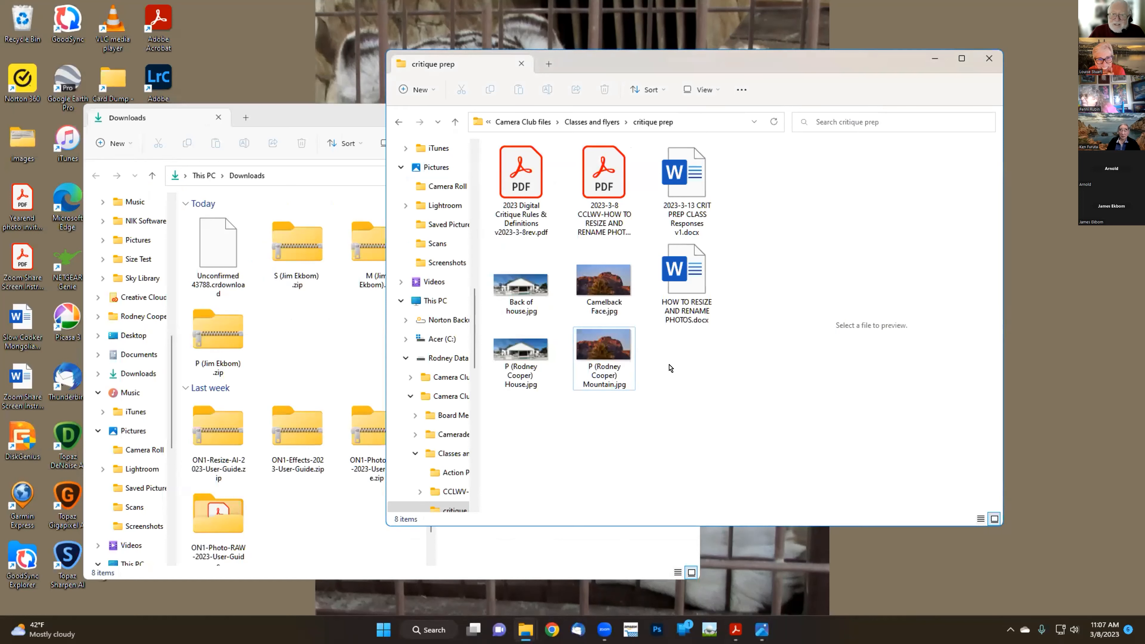
left_click(605, 356)
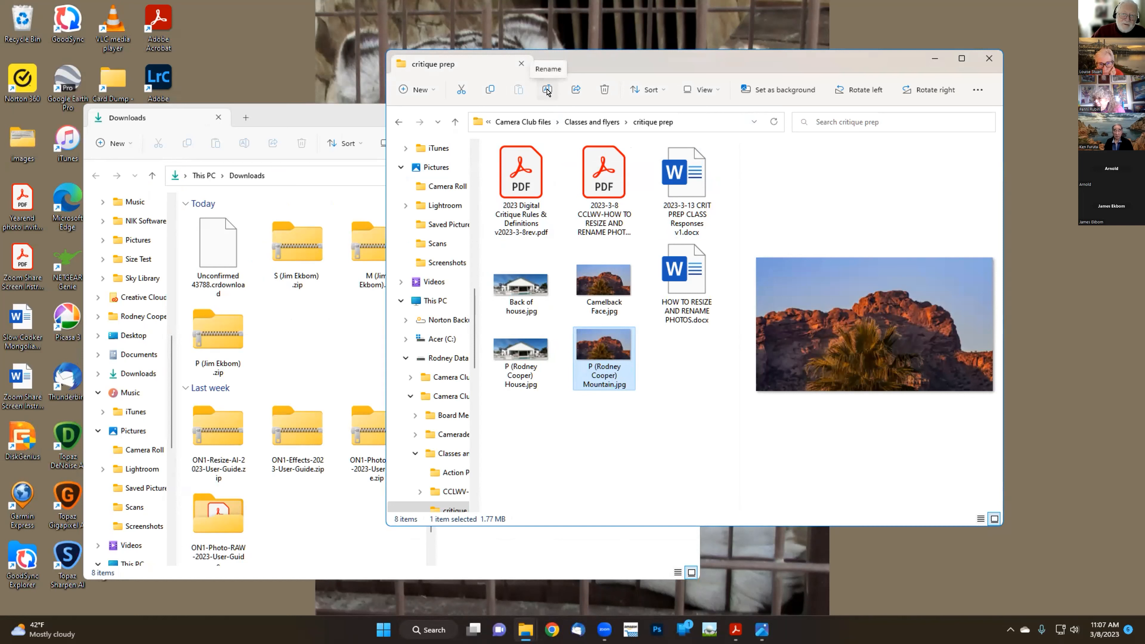
left_click(547, 92)
left_click(642, 418)
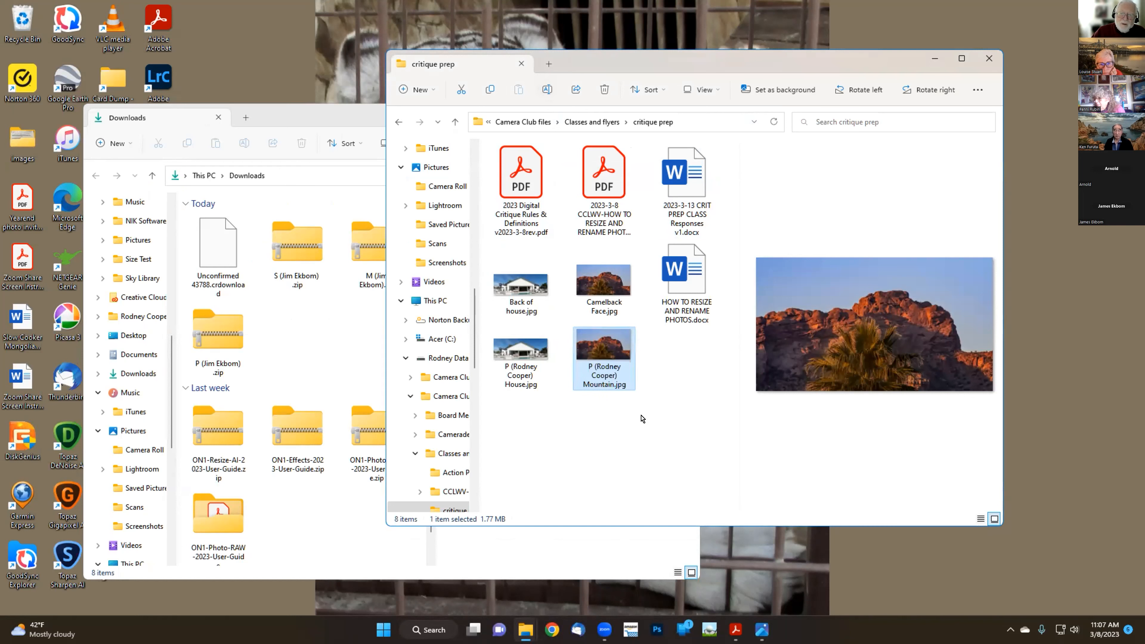
right_click(616, 359)
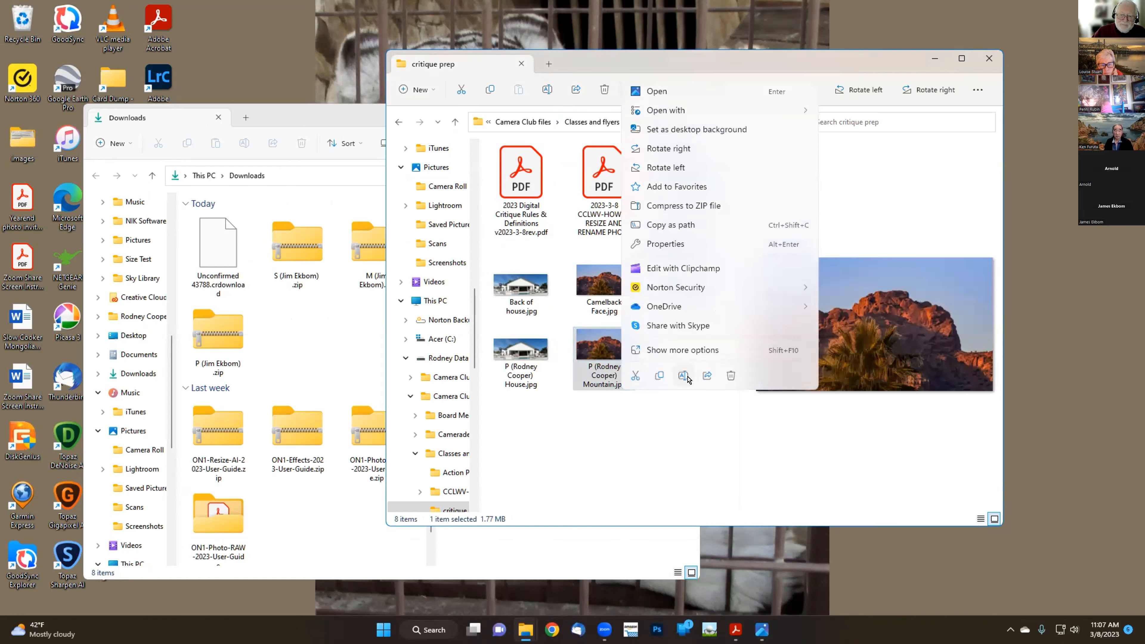
left_click(659, 435)
left_click(661, 435)
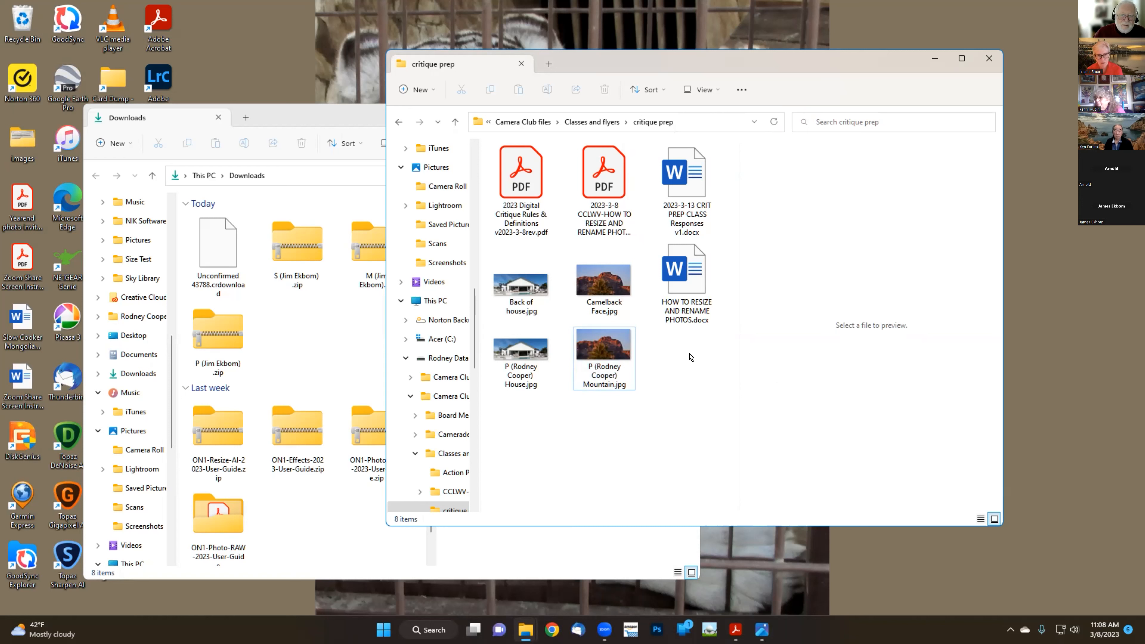
left_click(607, 349)
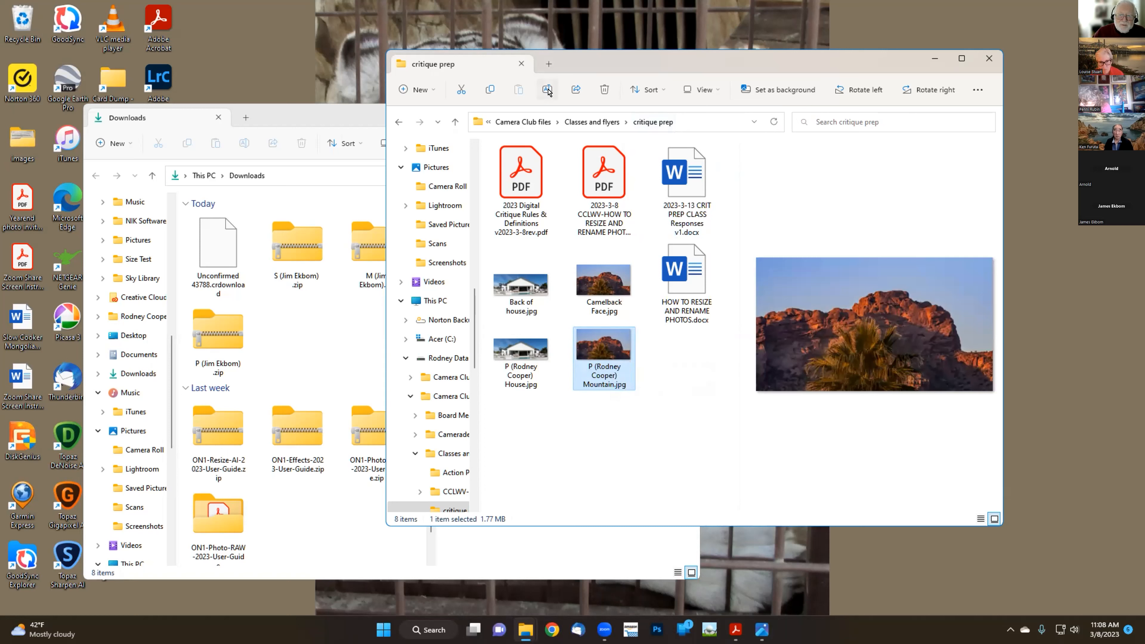
left_click(549, 98)
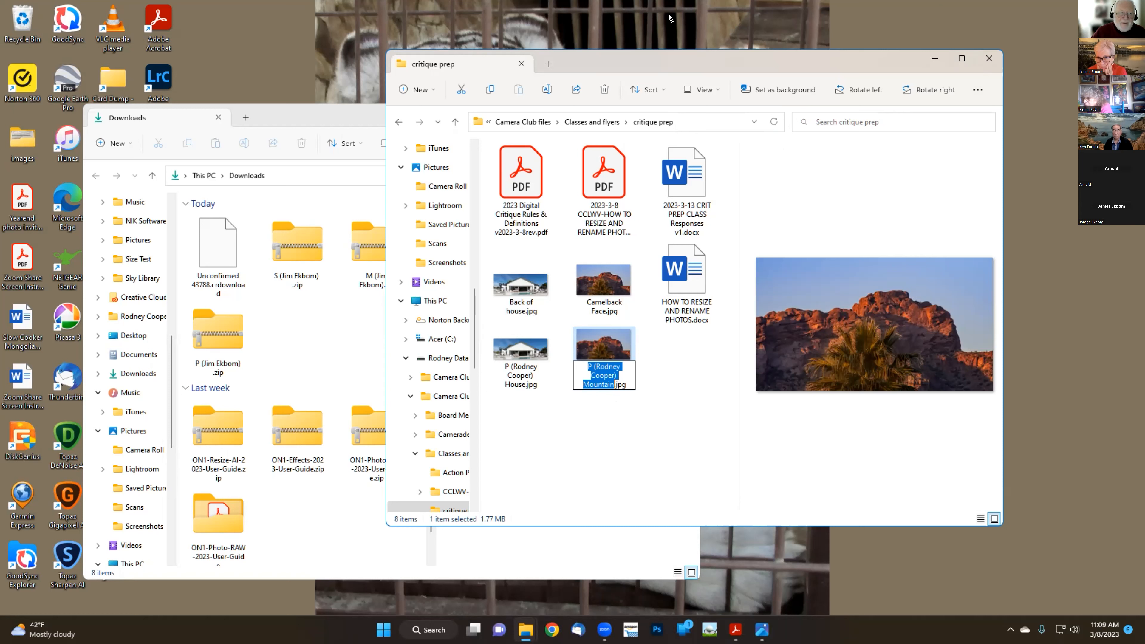
left_click(669, 18)
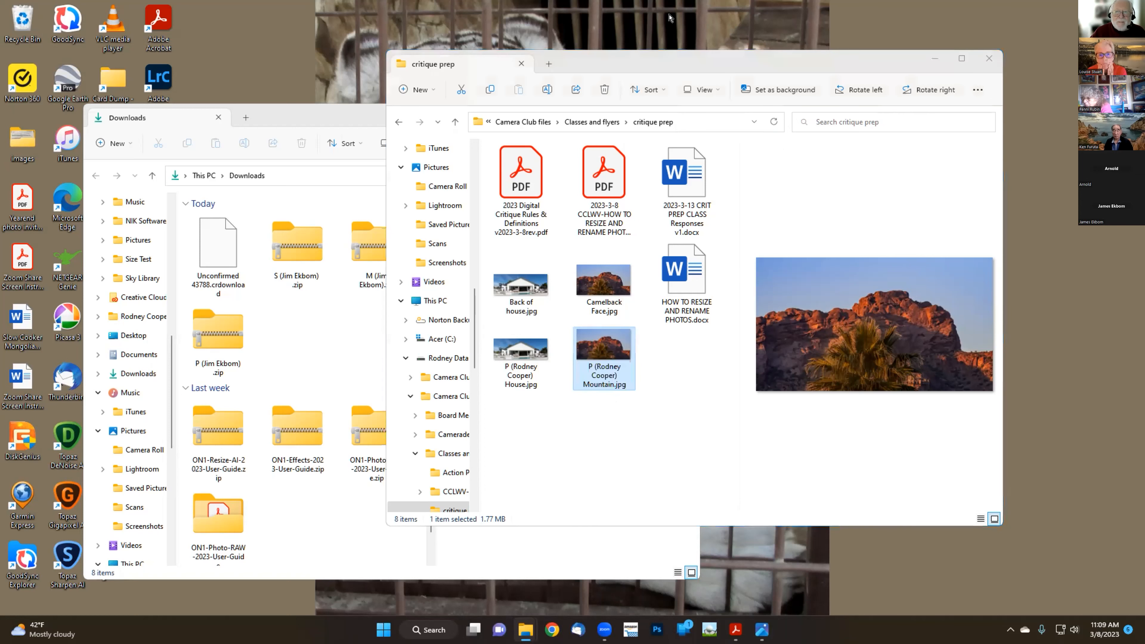
left_click(669, 19)
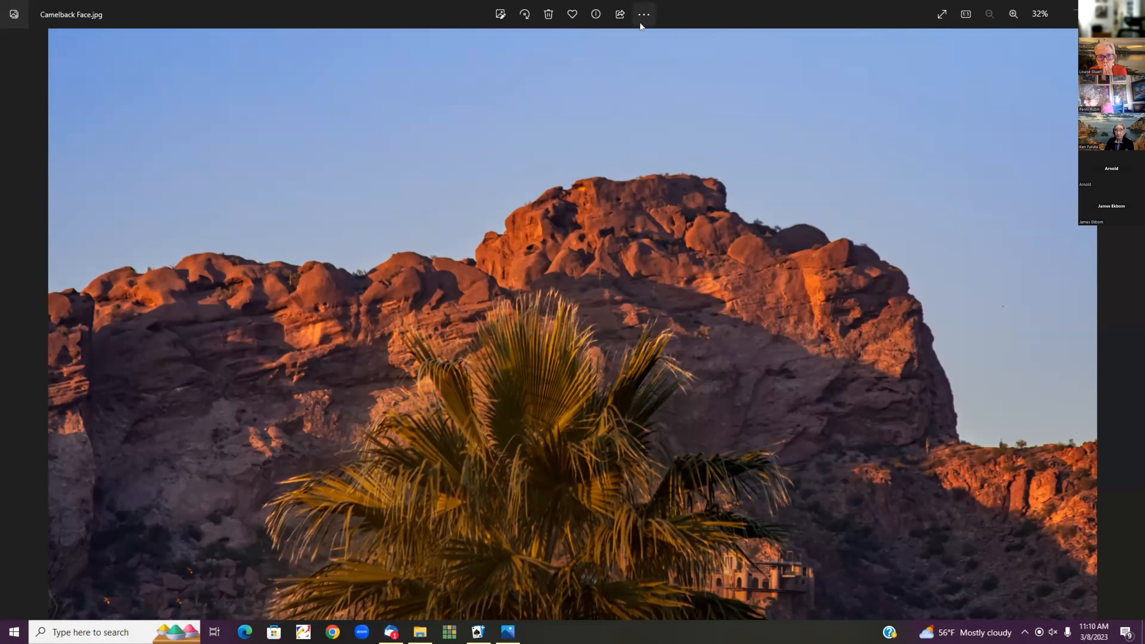
Set up a custom-dimensions resize of Camelback Face with quality lowered to 20%
left_click(646, 14)
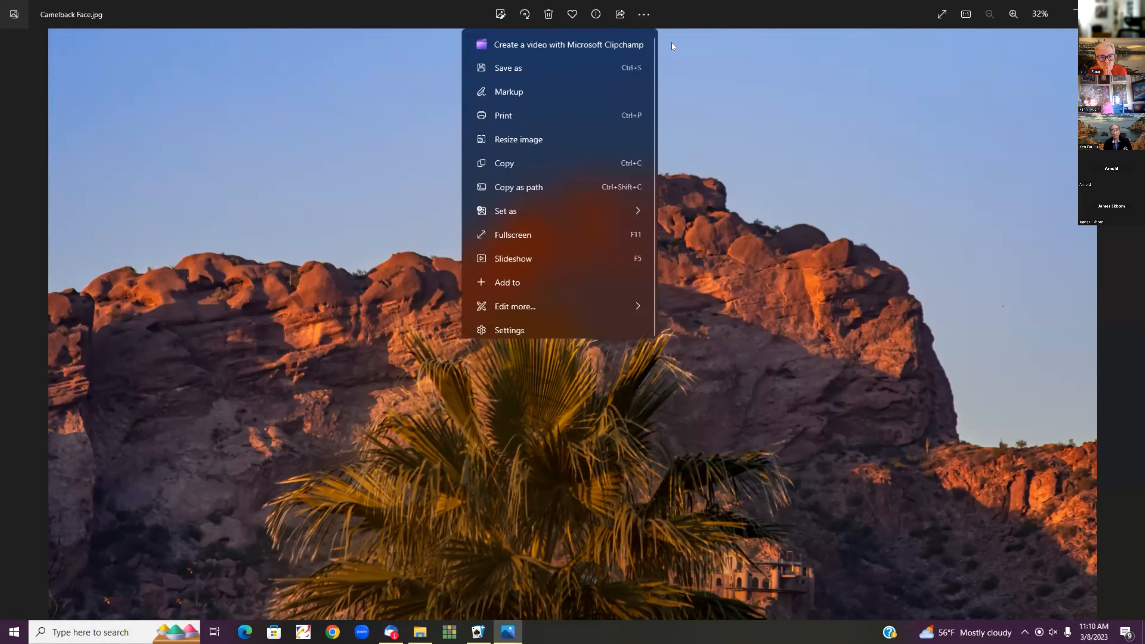
left_click(554, 137)
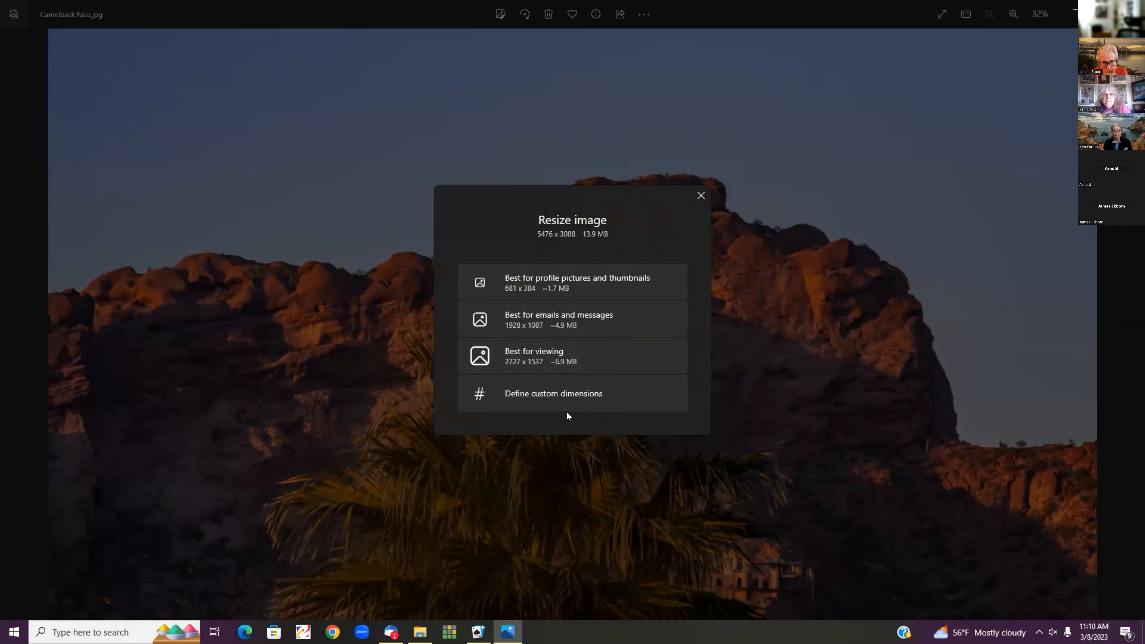
left_click(547, 388)
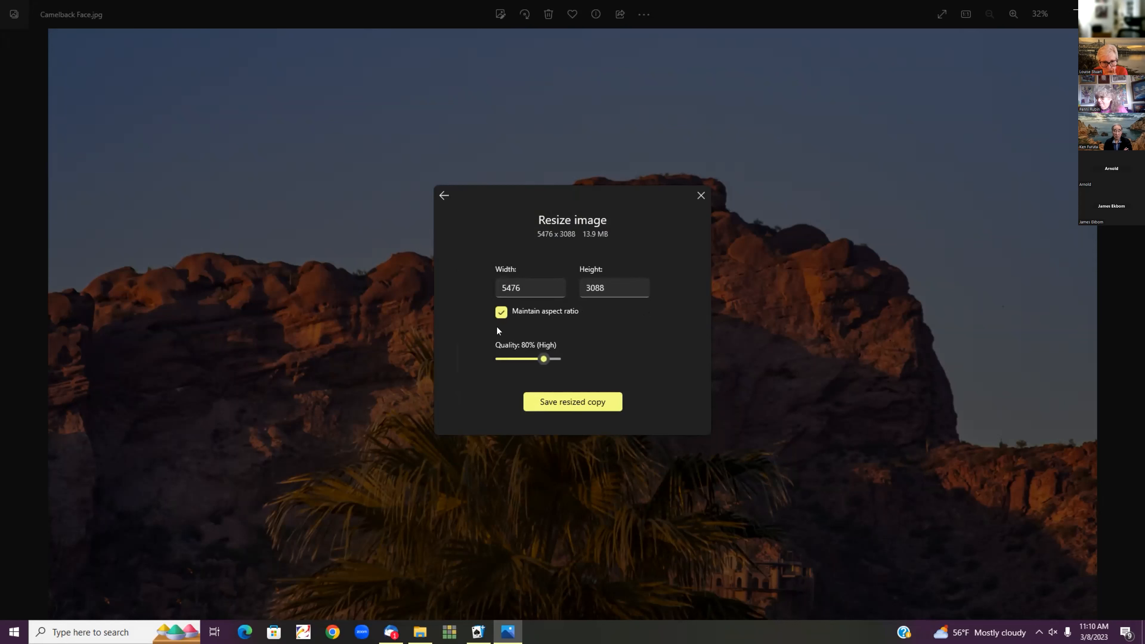
left_click_drag(544, 358, 507, 358)
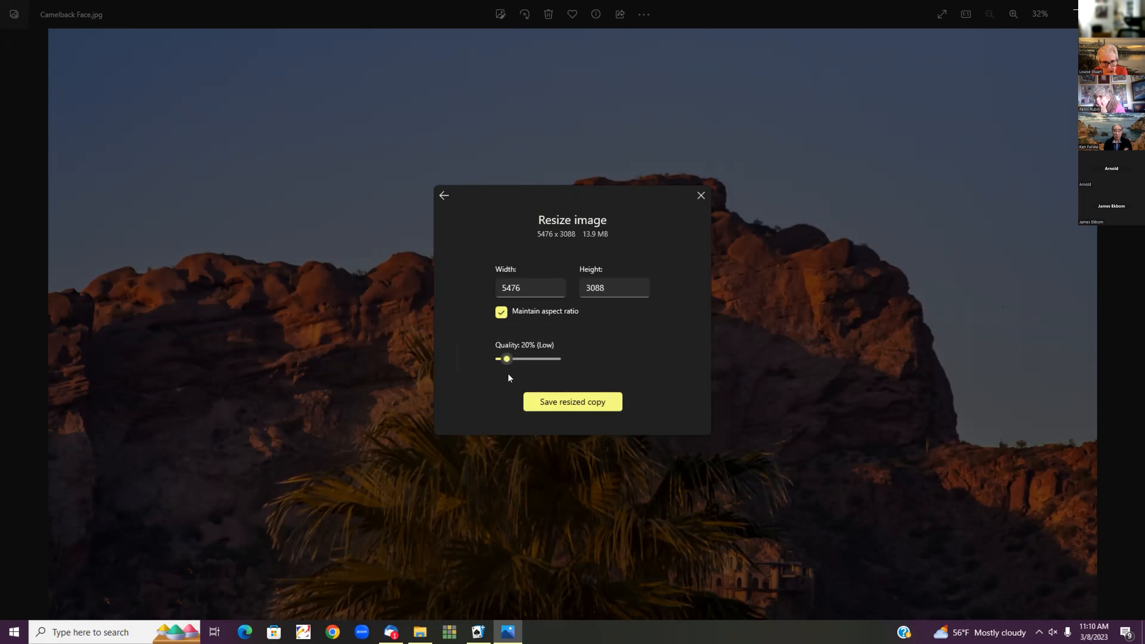
left_click(498, 359)
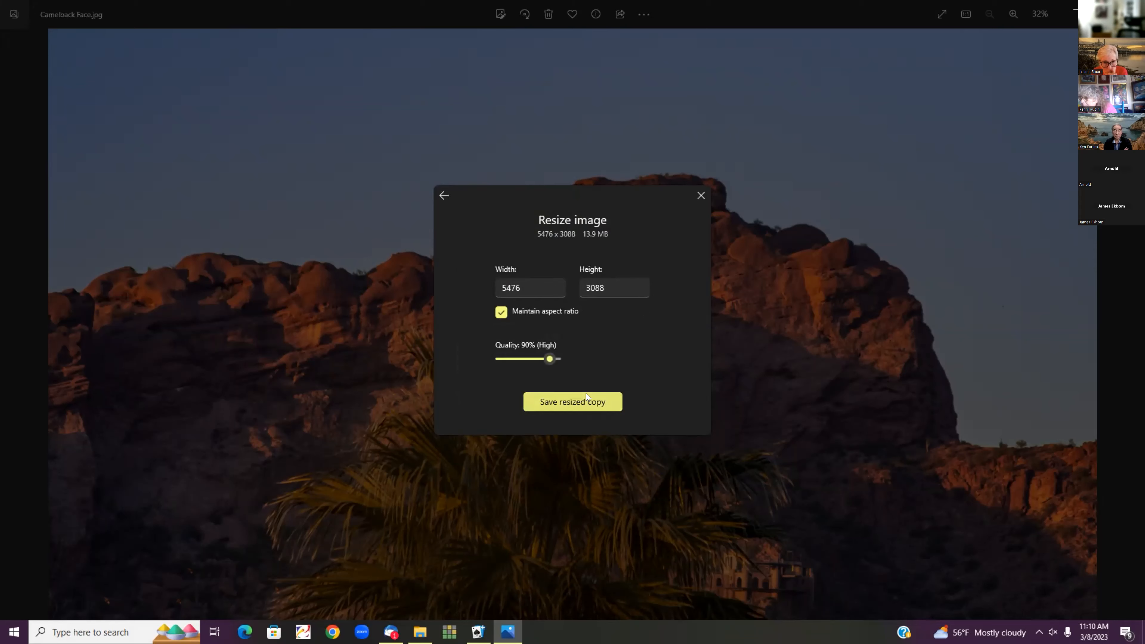
Save the resized copy as test 1 in the Prep Class folder
left_click(573, 396)
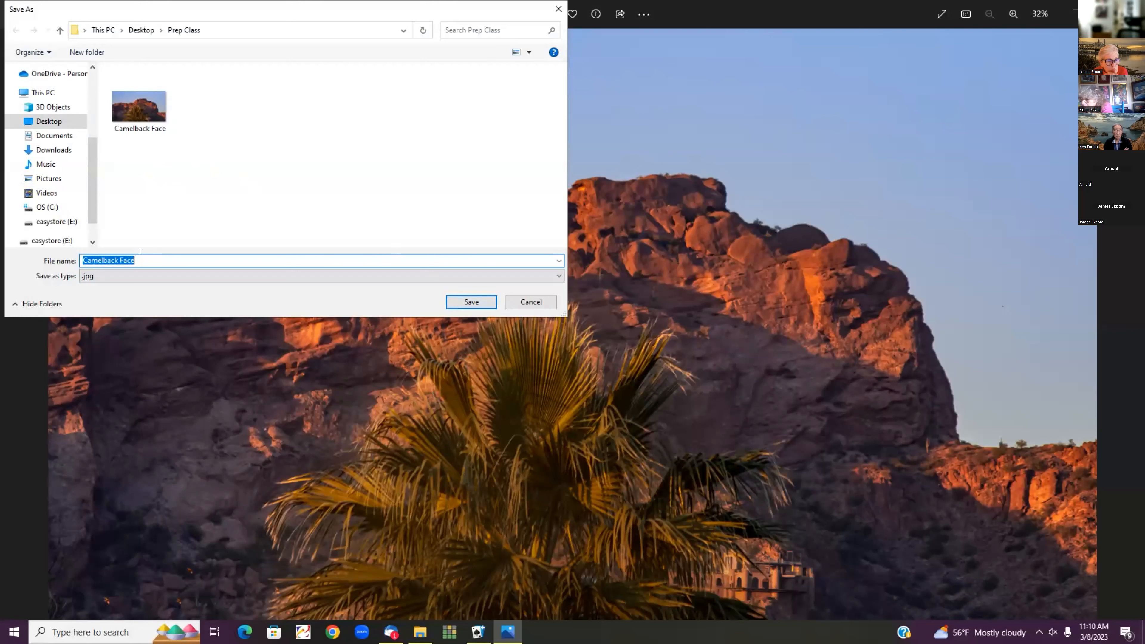
type("test 1")
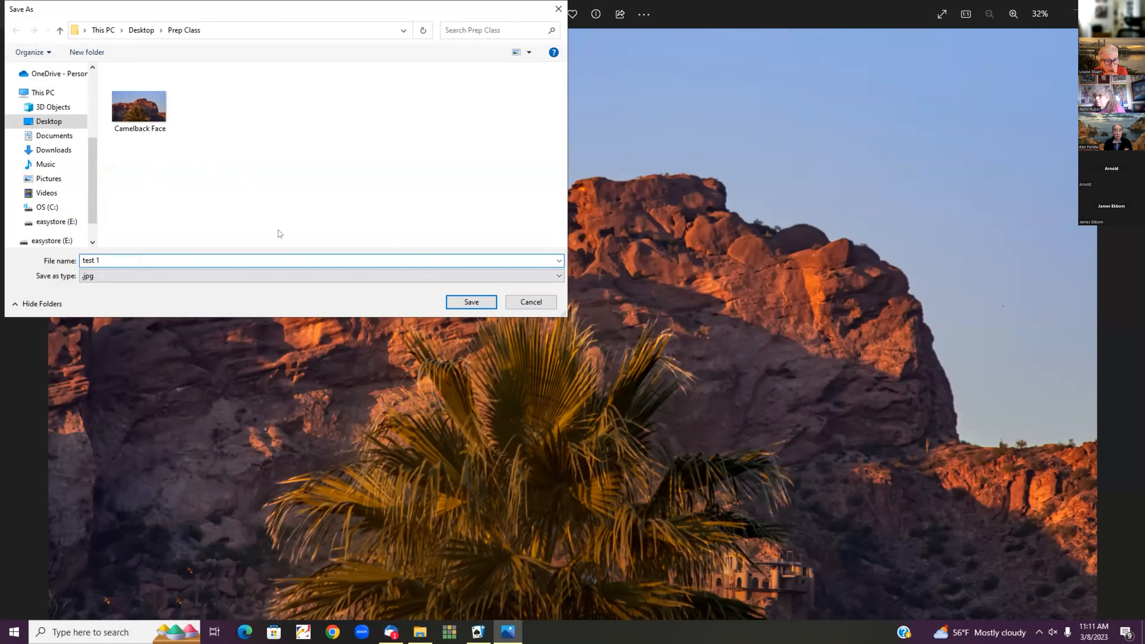
left_click(471, 301)
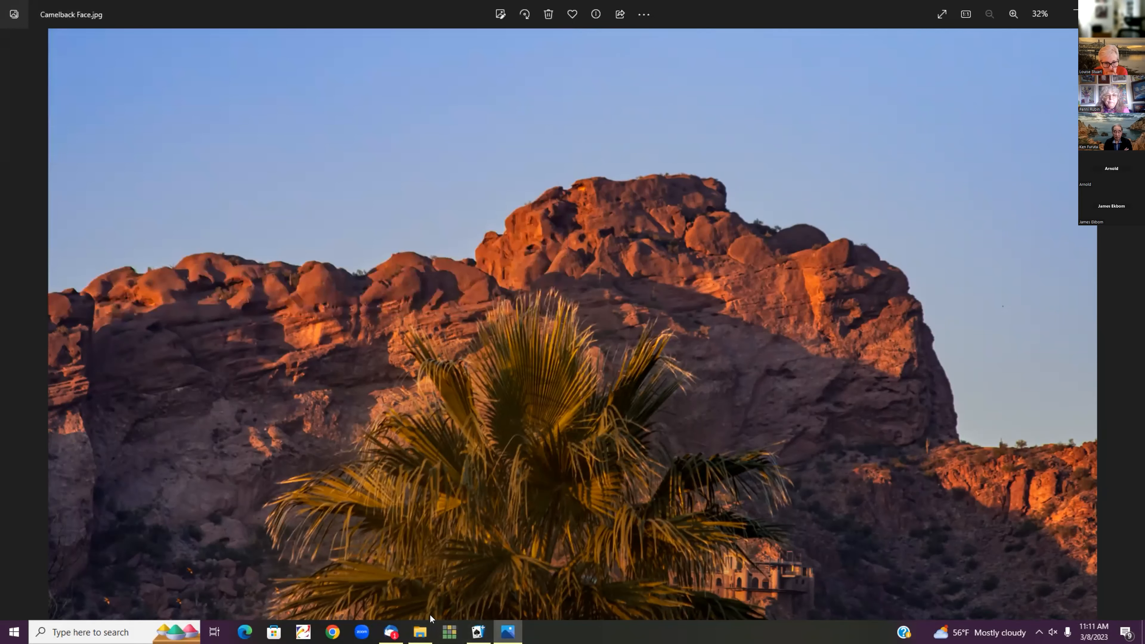
left_click(420, 630)
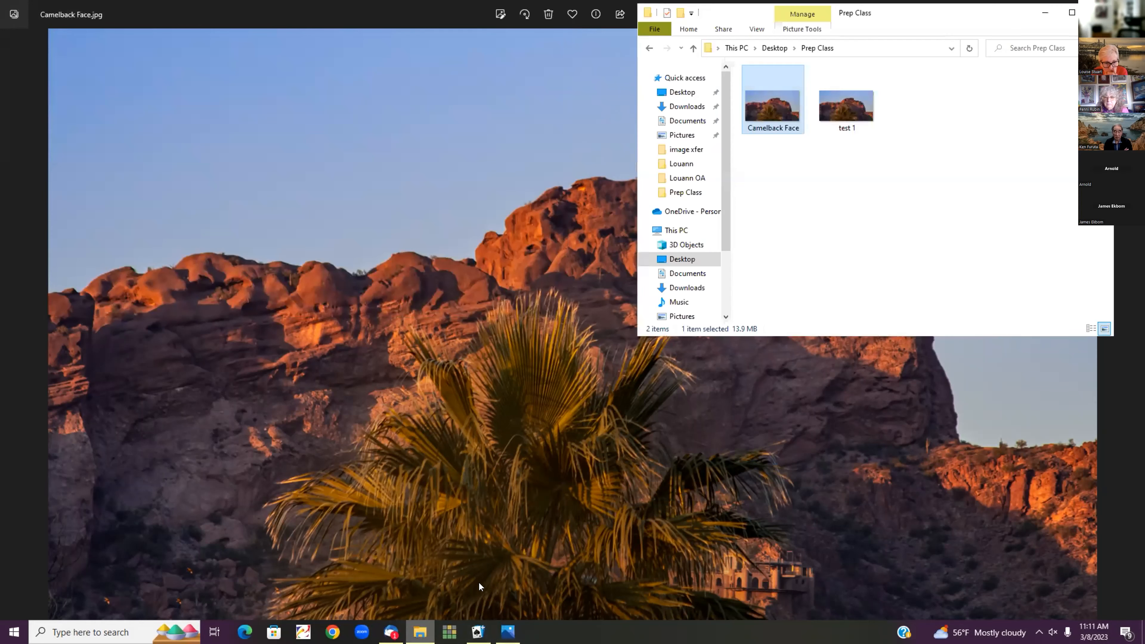
left_click(844, 111)
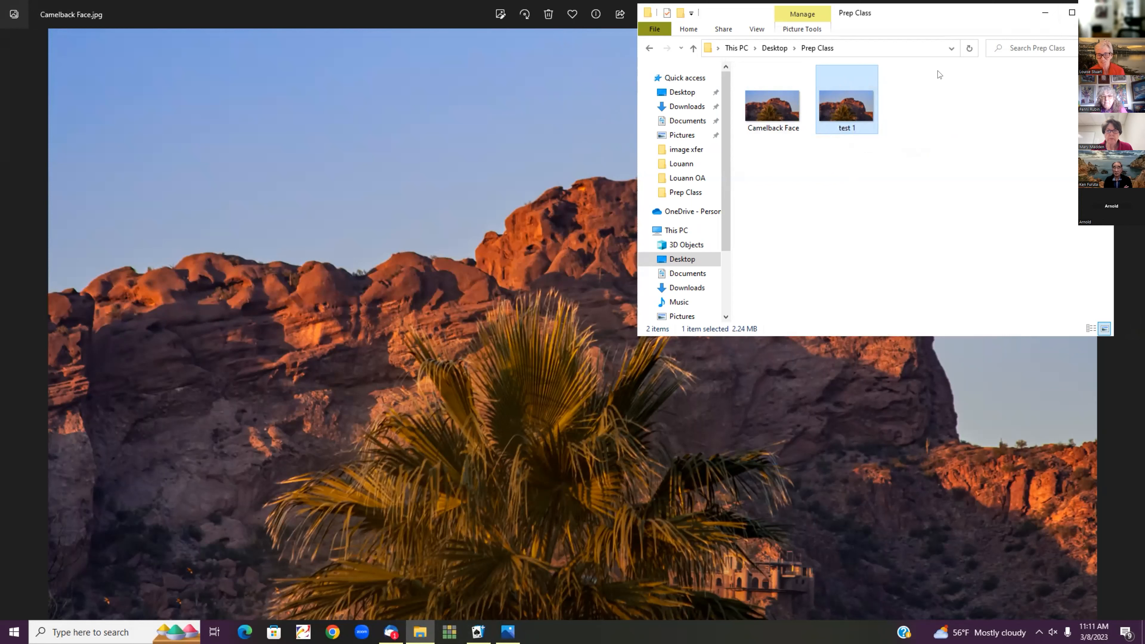
left_click(541, 122)
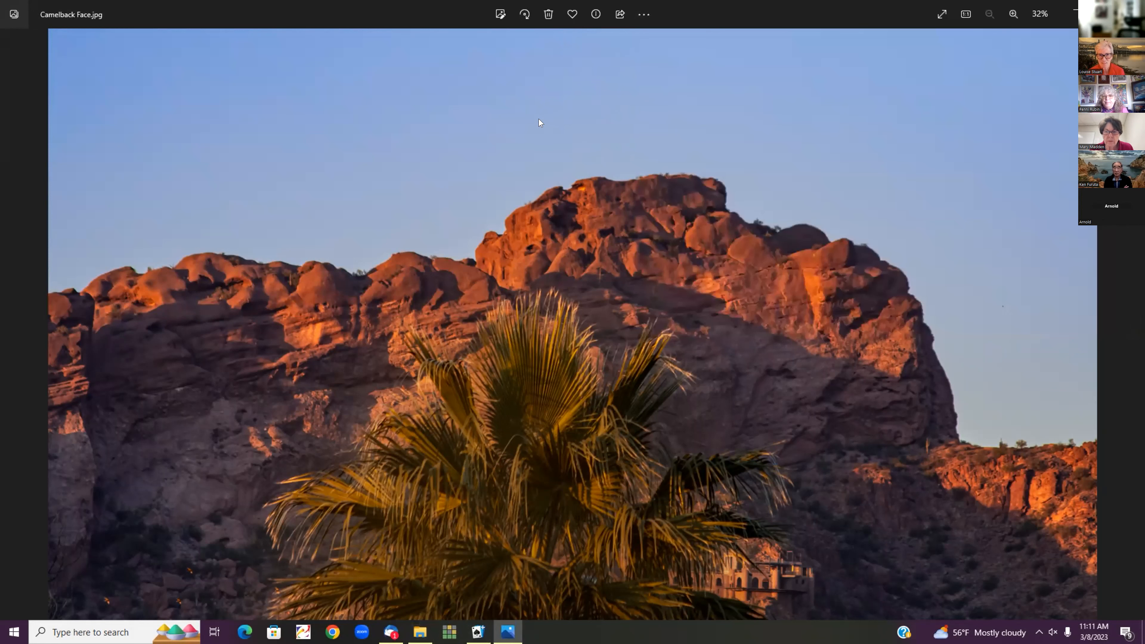
Save a full-size 80%-quality Camelback Face copy as test 2 in Prep Class
left_click(643, 14)
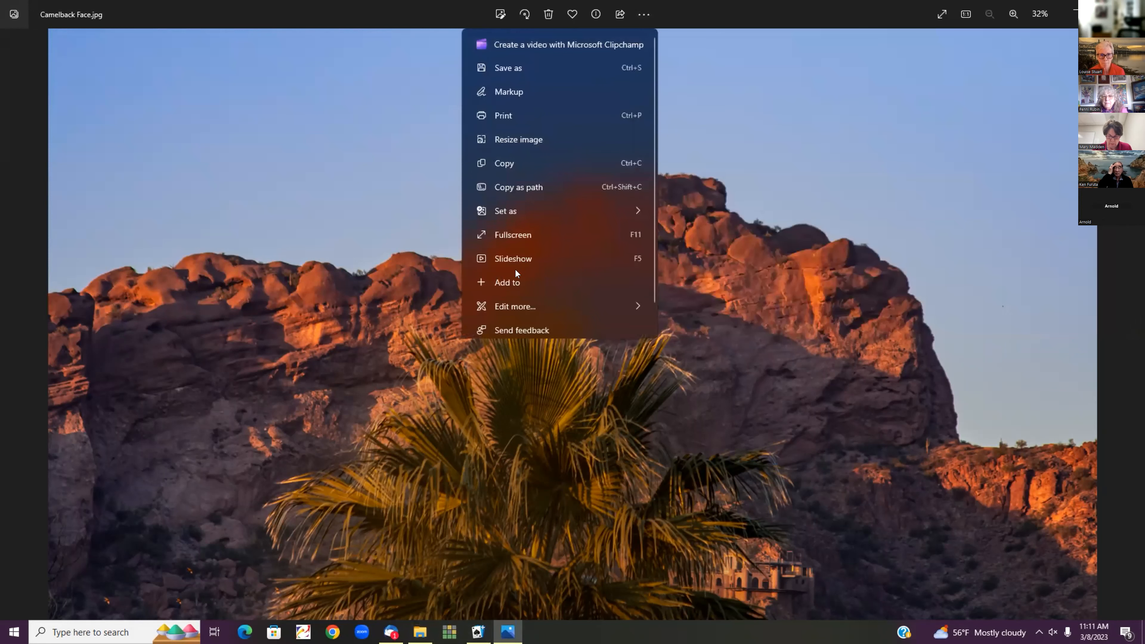
left_click(542, 138)
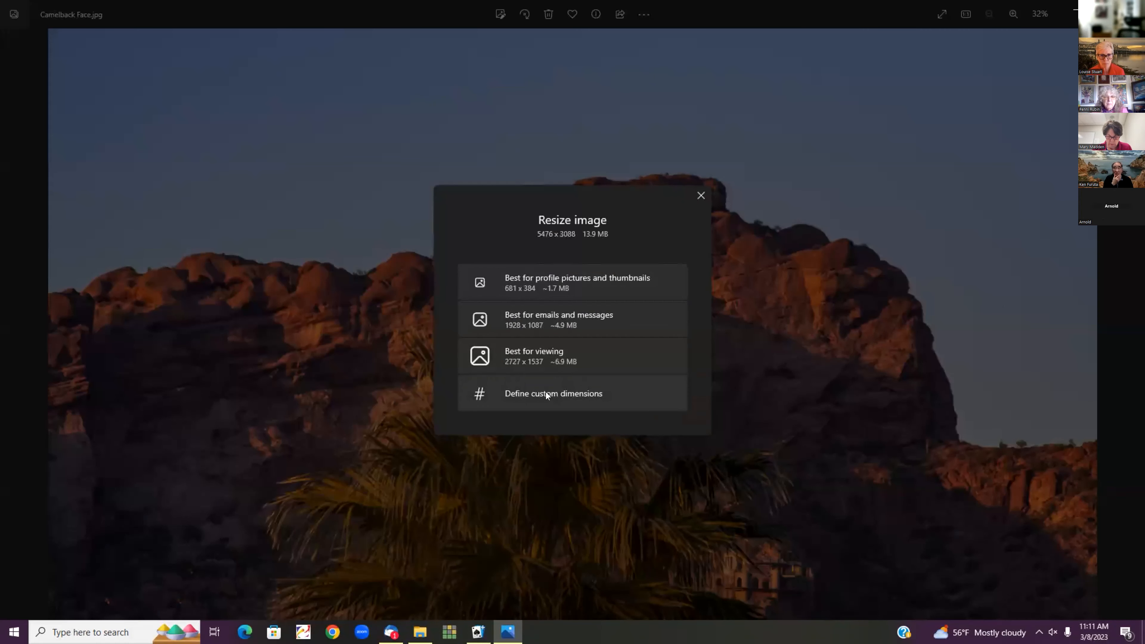
left_click(546, 393)
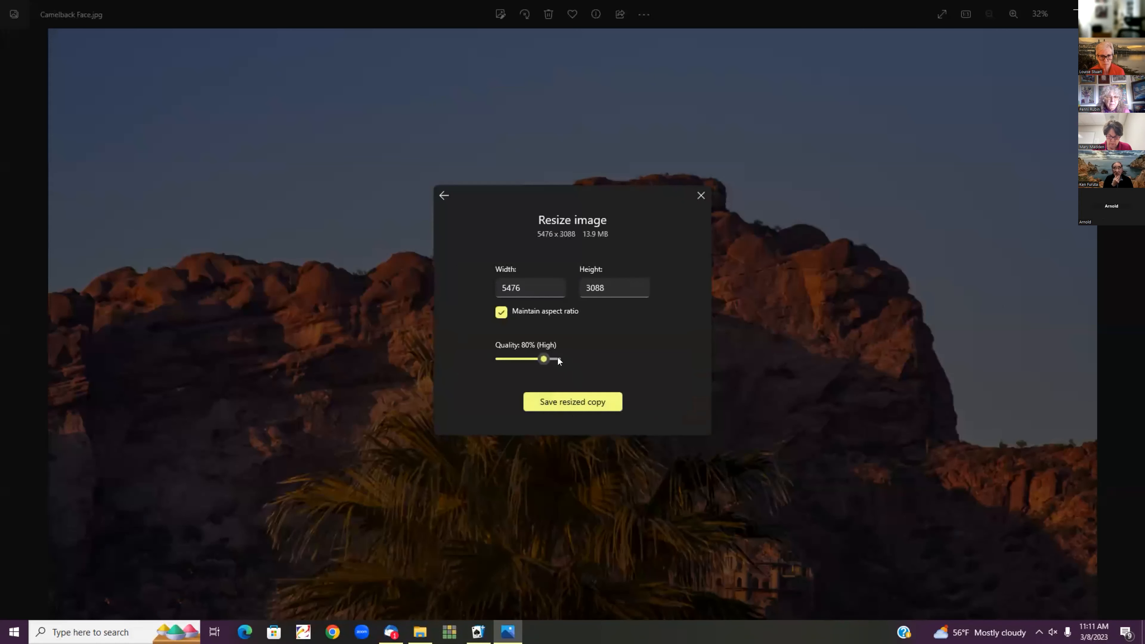
mouse_move(538, 354)
left_click(586, 395)
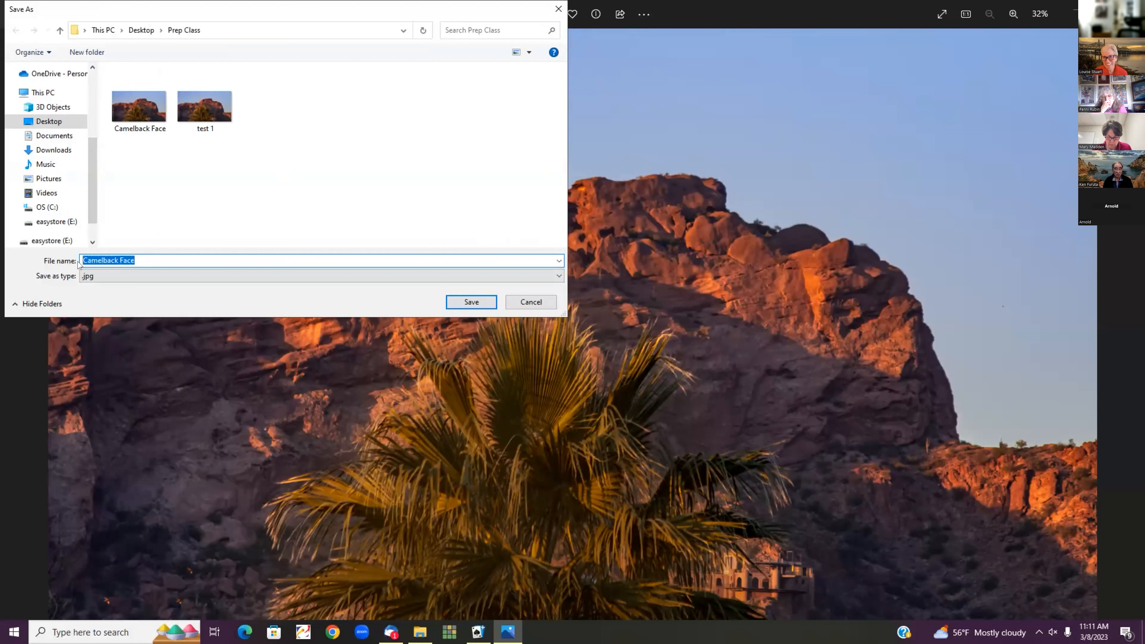
type("test")
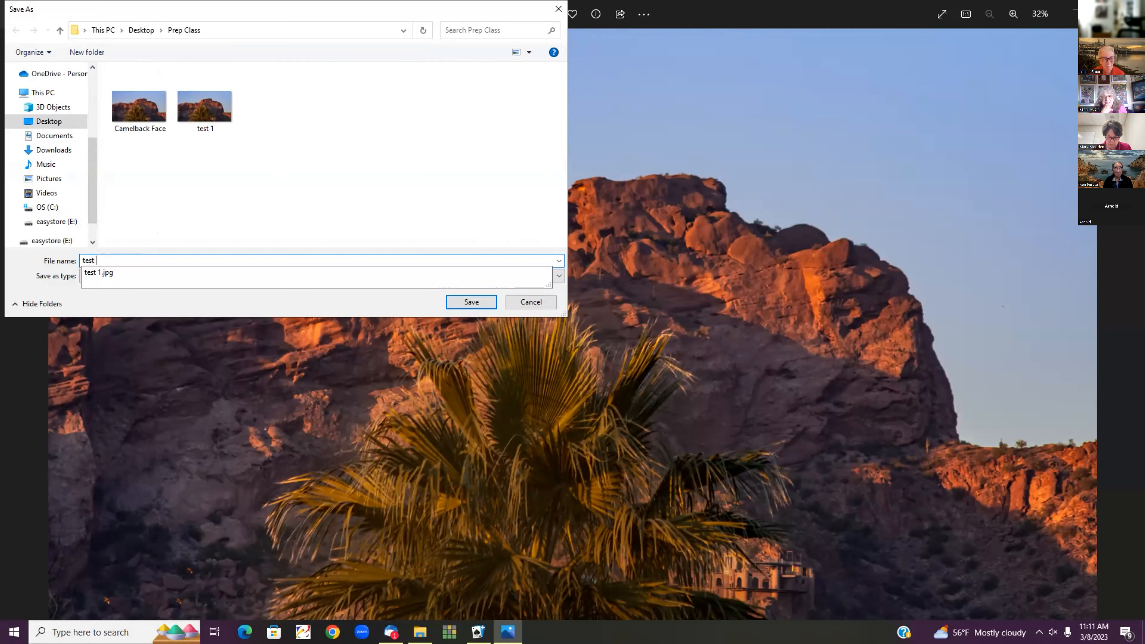
type(" 2")
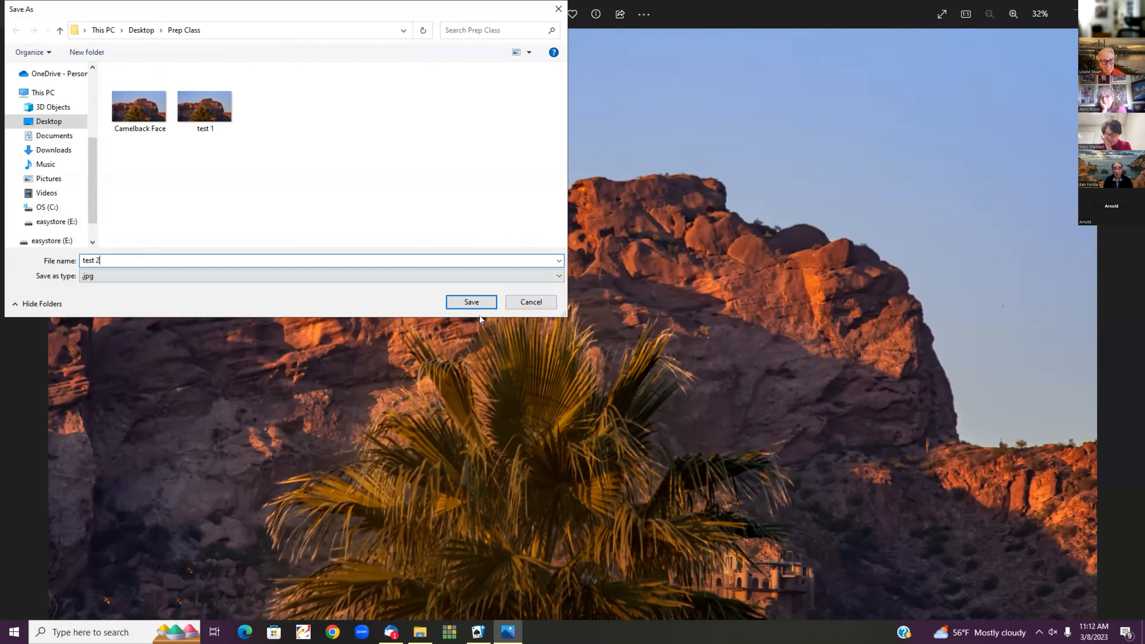
left_click(484, 301)
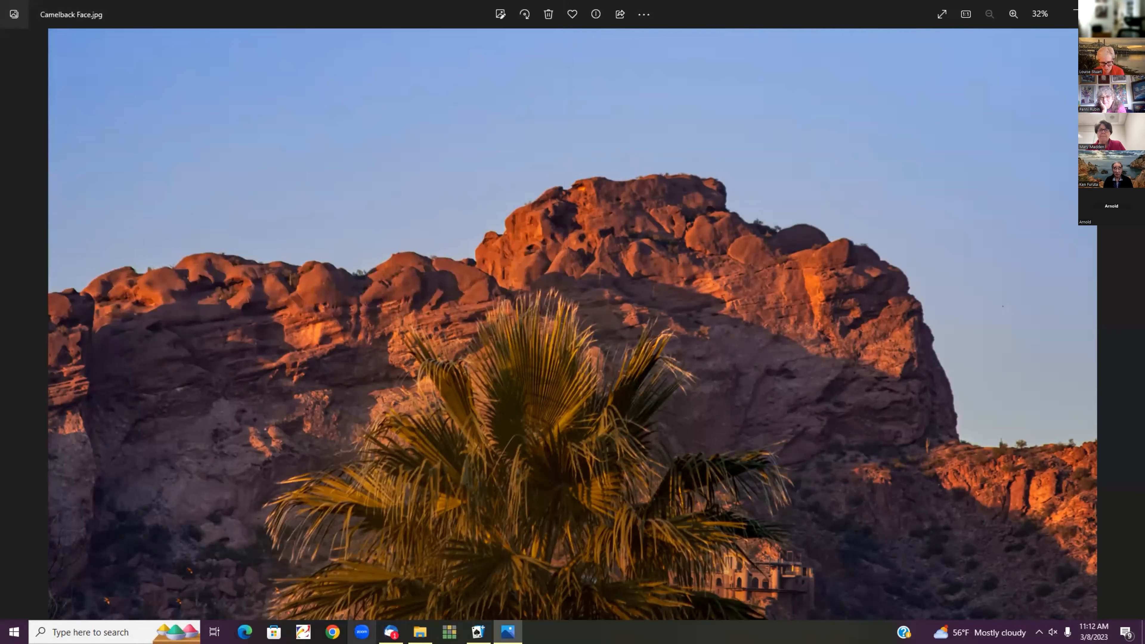
Refresh Prep Class to show test 2.jpg at 740 KB, previewing it once and closing the preview
left_click(420, 632)
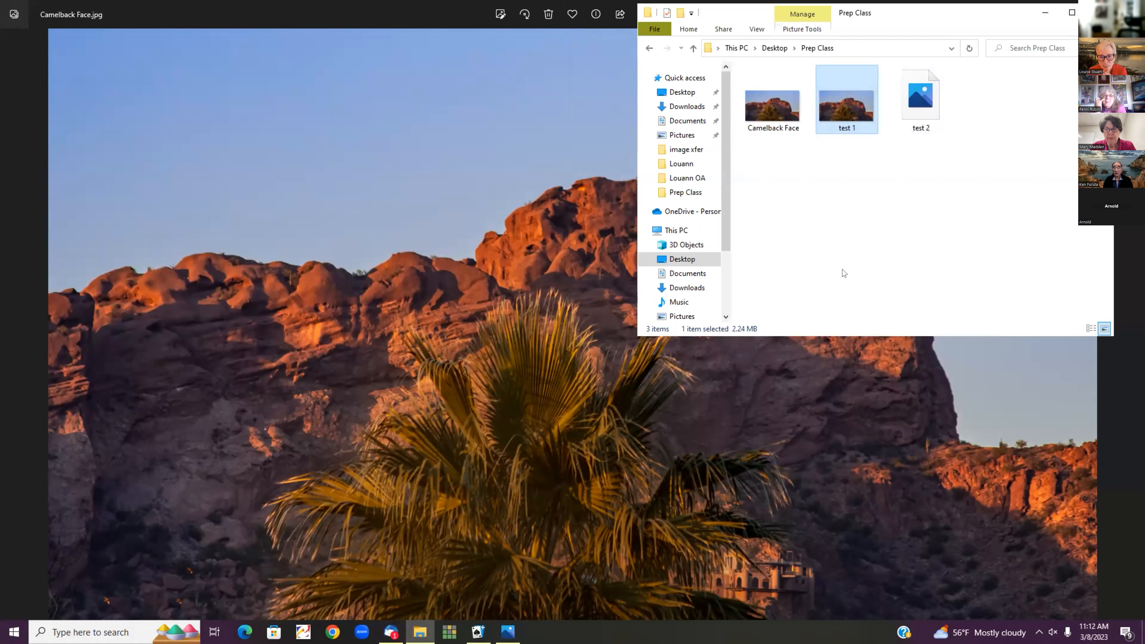
left_click(907, 229)
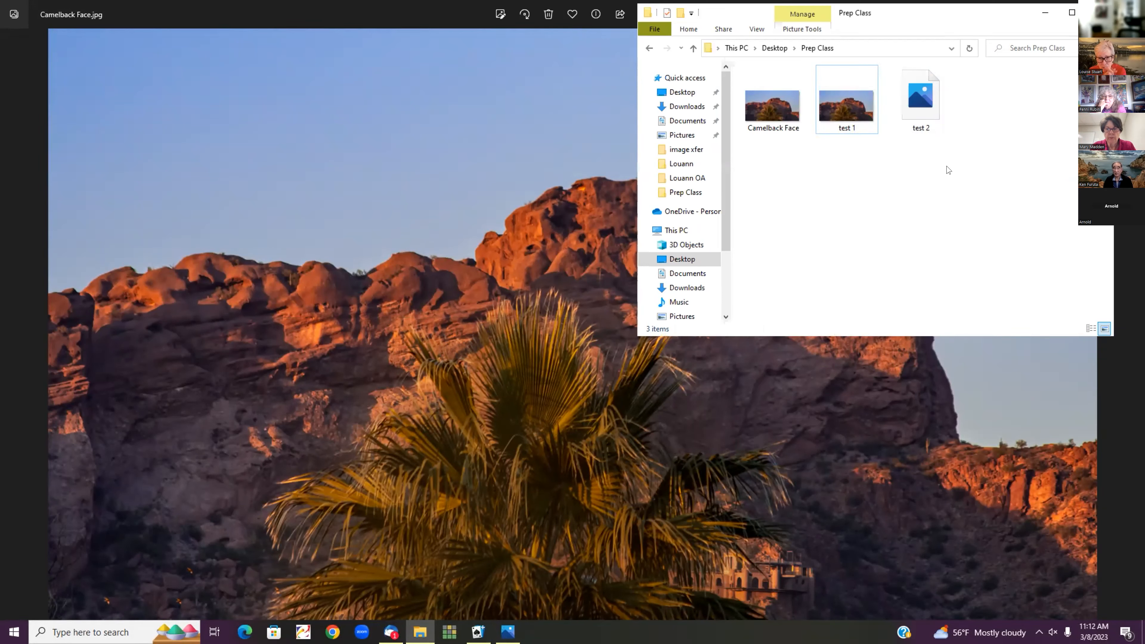
left_click(968, 50)
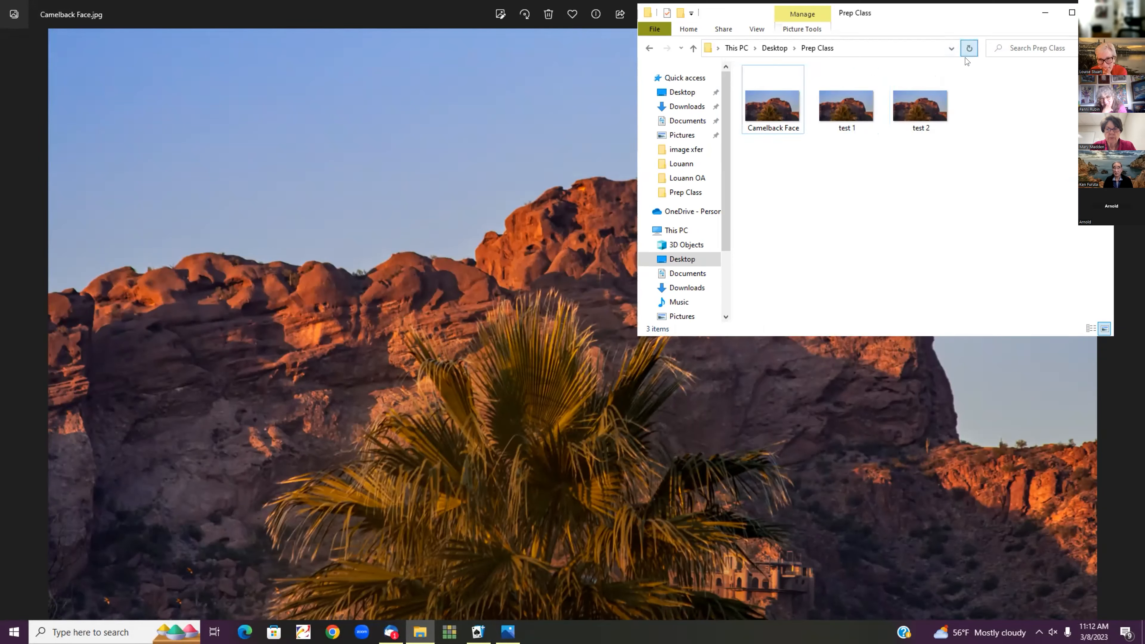
double_click(927, 112)
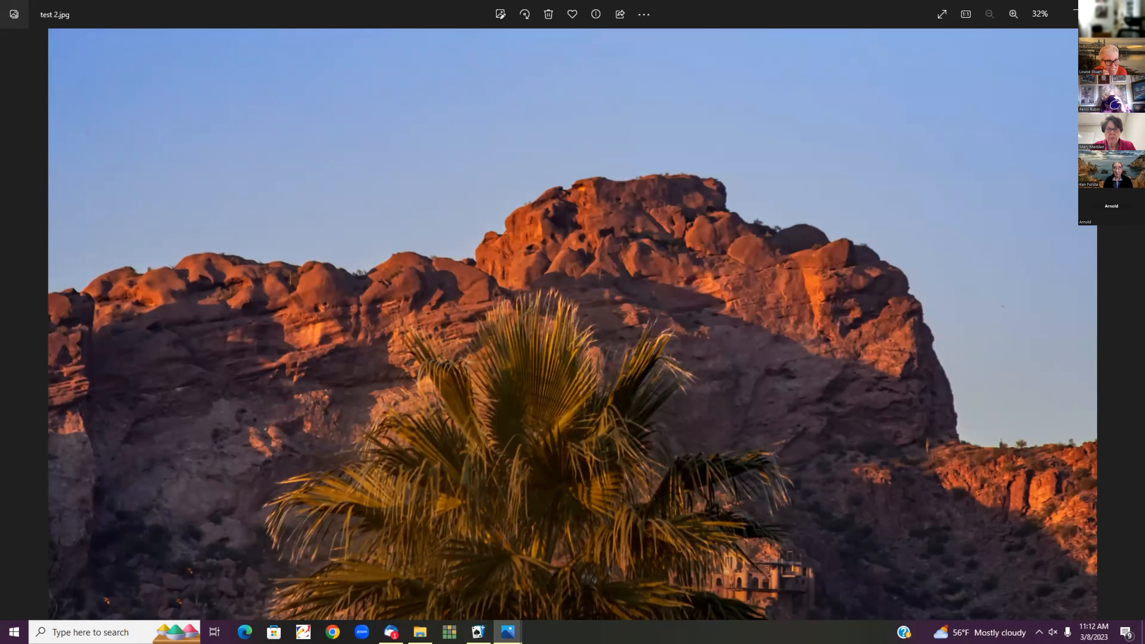
left_click(1131, 11)
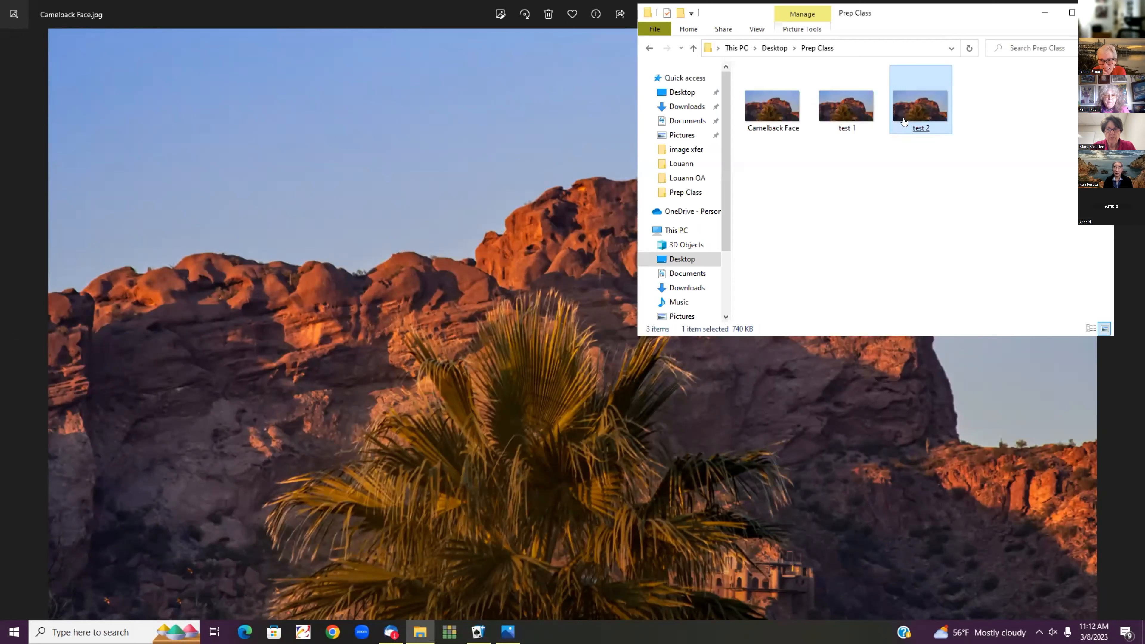
mouse_move(905, 121)
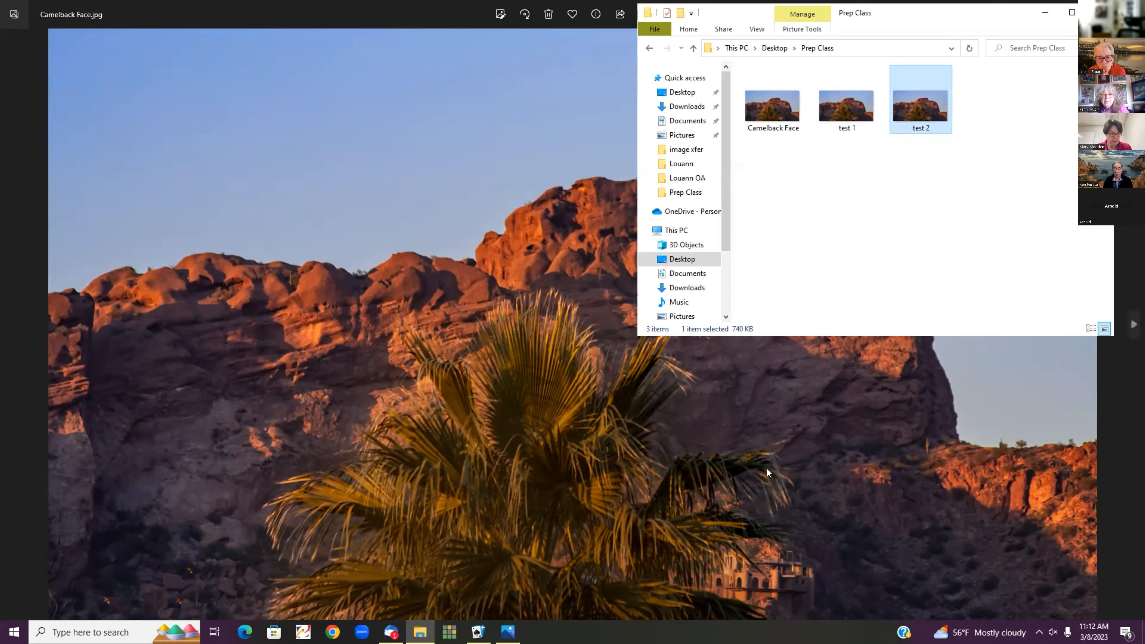
Switch from File Explorer back to the Photos viewer showing Camelback Face.jpg
key("alt+Tab")
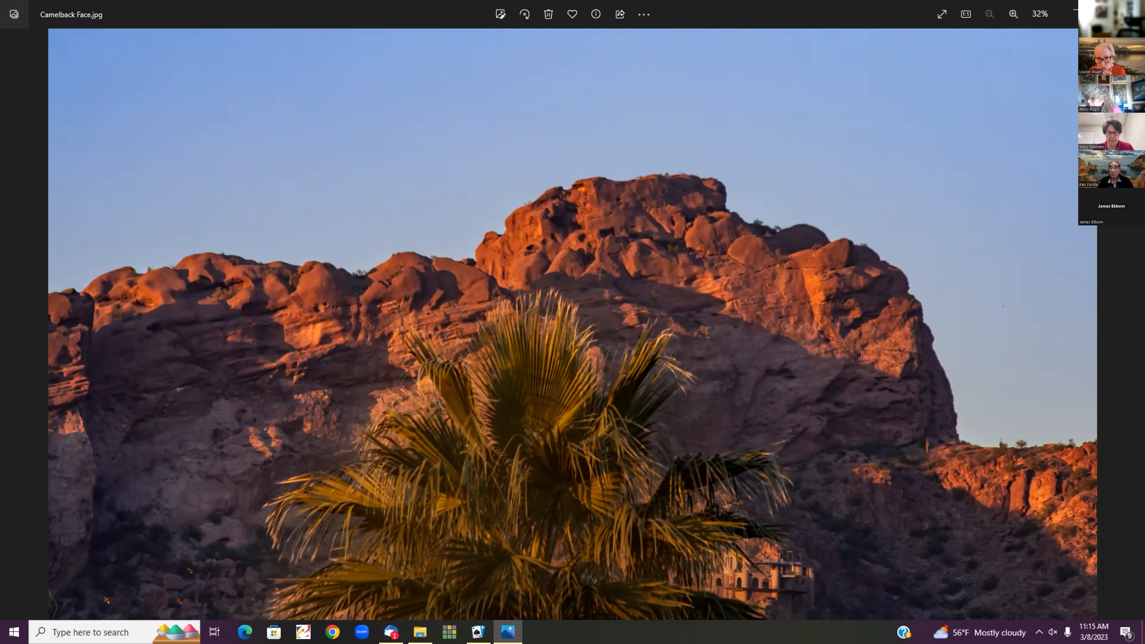
Close the Camelback Face photo, start renaming test 1, and close the Prep Class window
left_click(1131, 11)
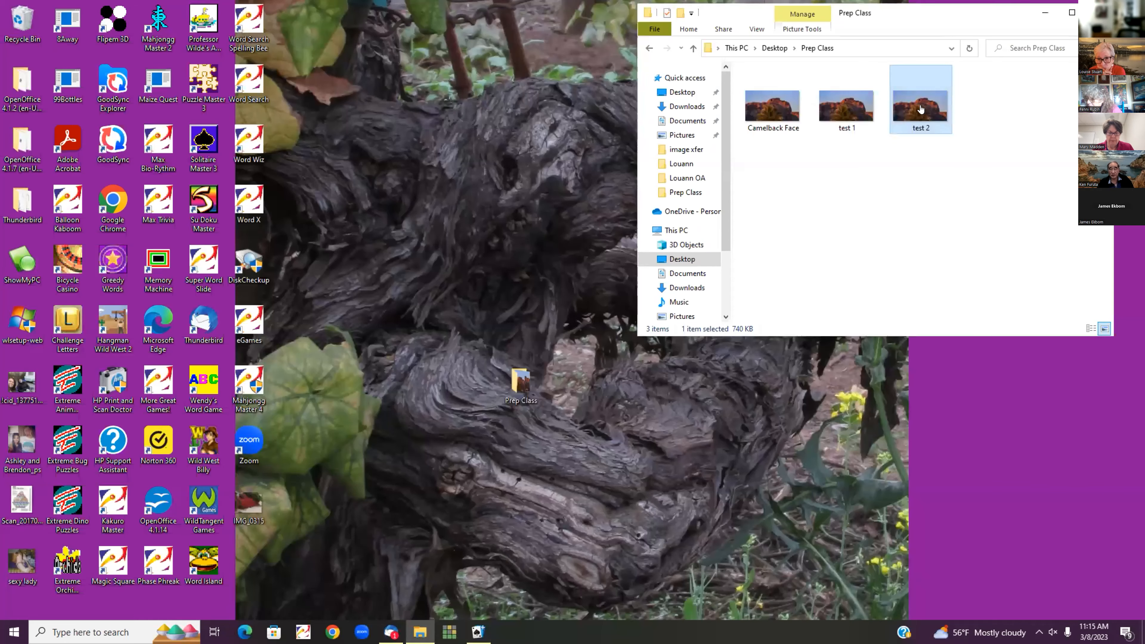
left_click(837, 103)
right_click(842, 103)
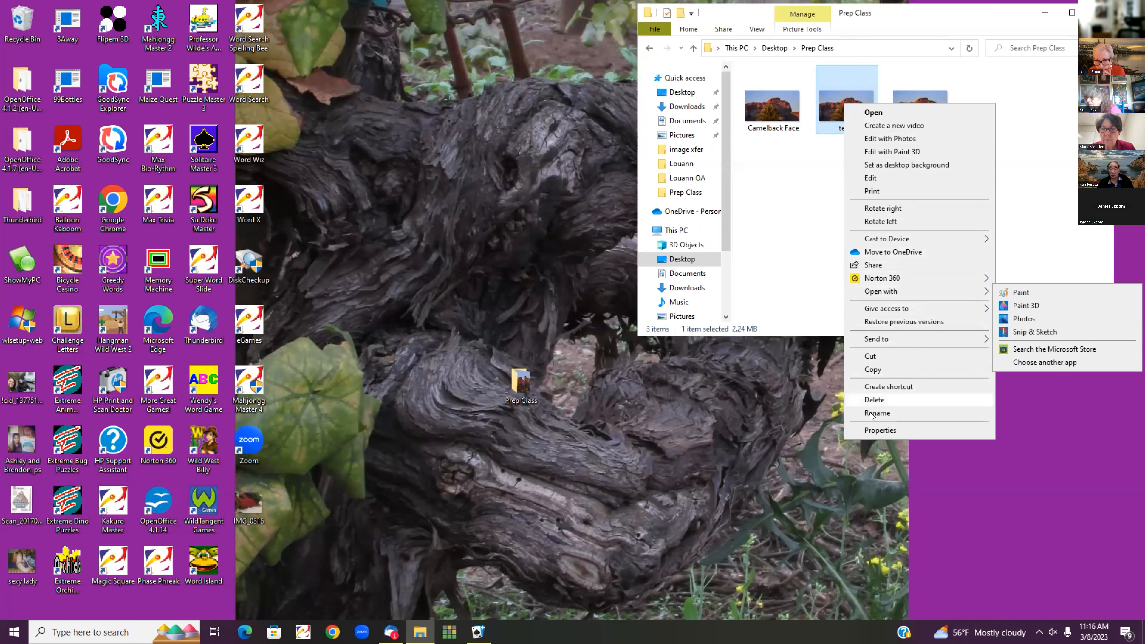
left_click(886, 413)
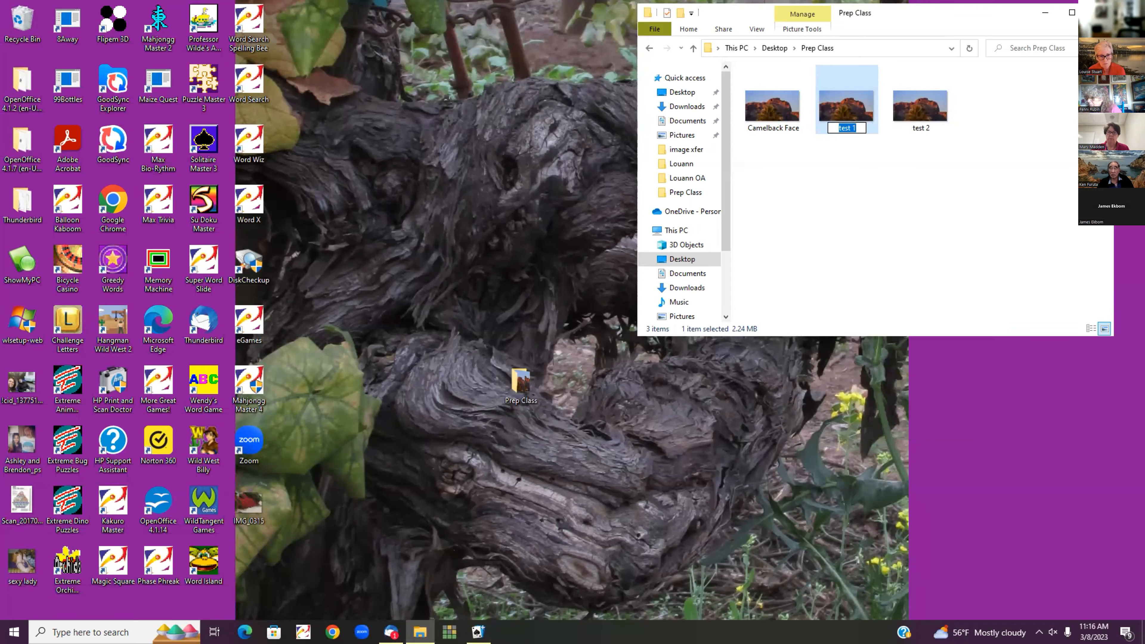
left_click(1098, 12)
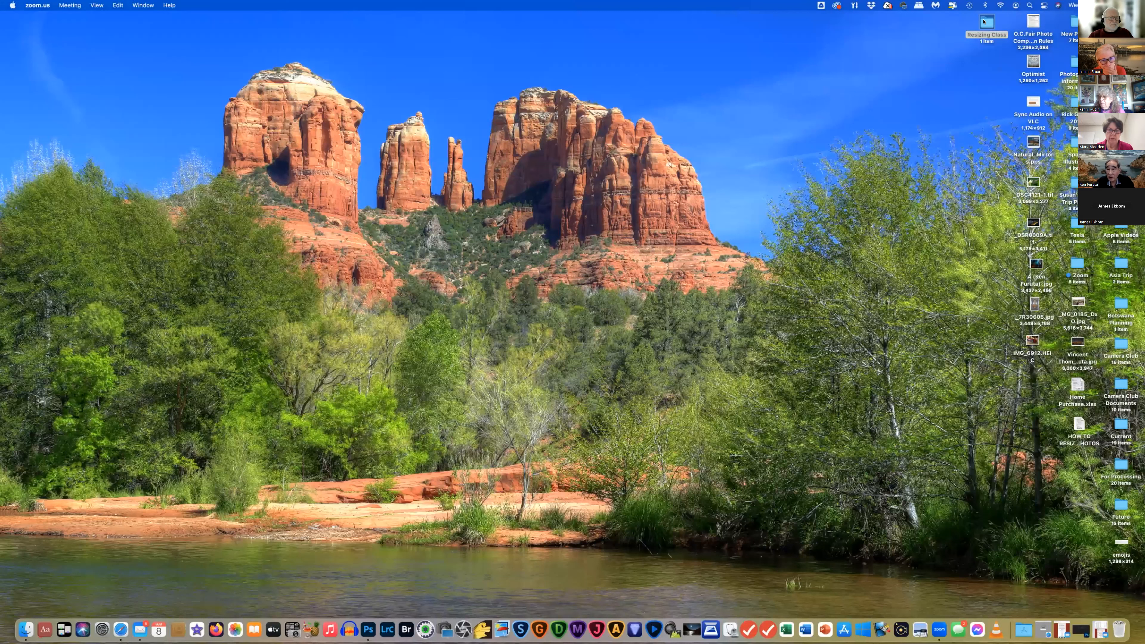
Open the Resizing Class folder, move its window lower, and select _DSC1690A.jpg
double_click(986, 22)
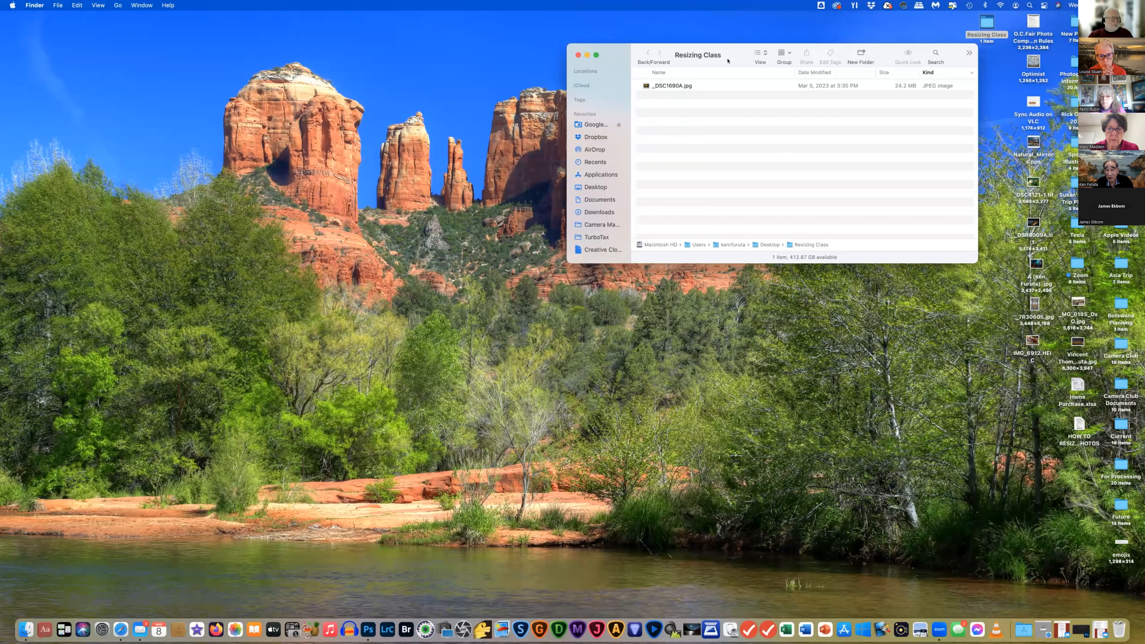
left_click_drag(738, 49, 732, 84)
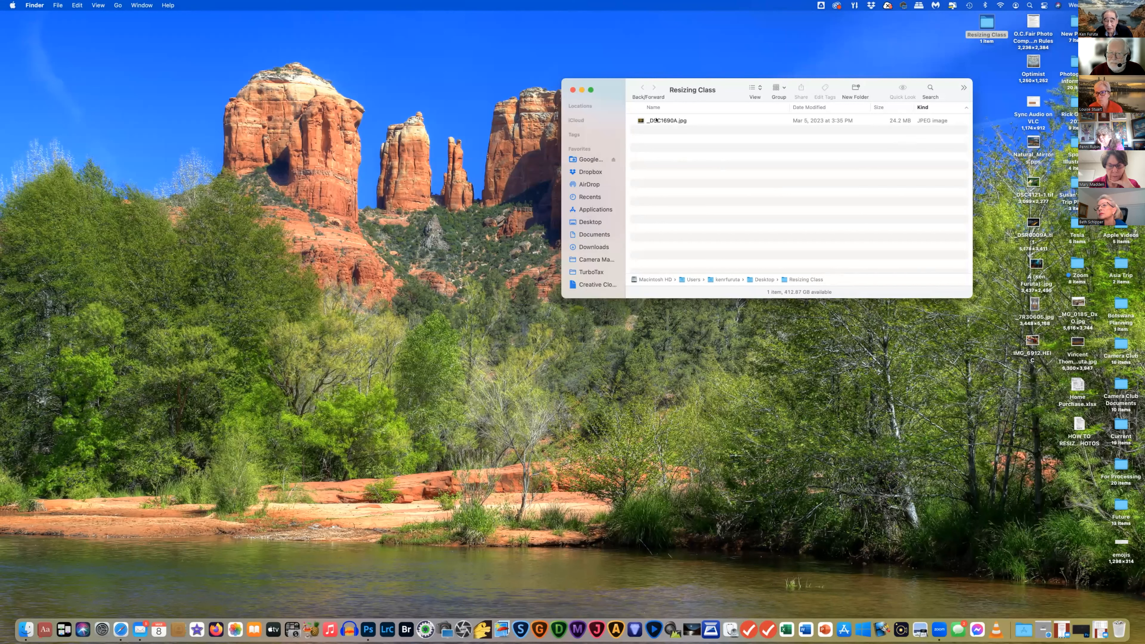
left_click(656, 119)
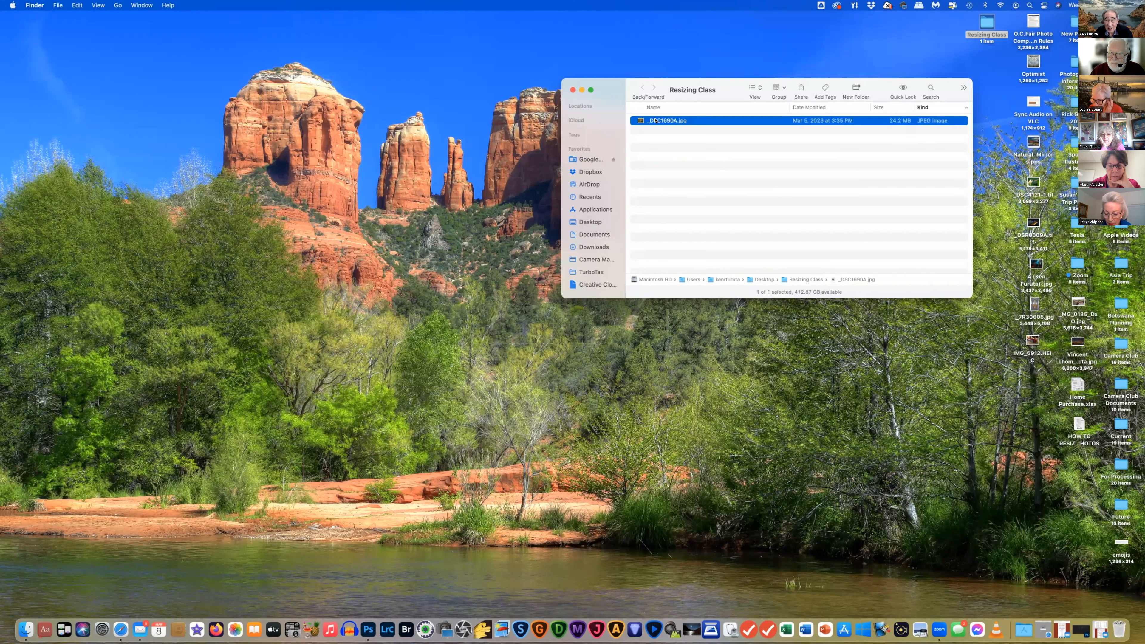
Open _DSC1690A.jpg with Preview from its context menu
right_click(656, 120)
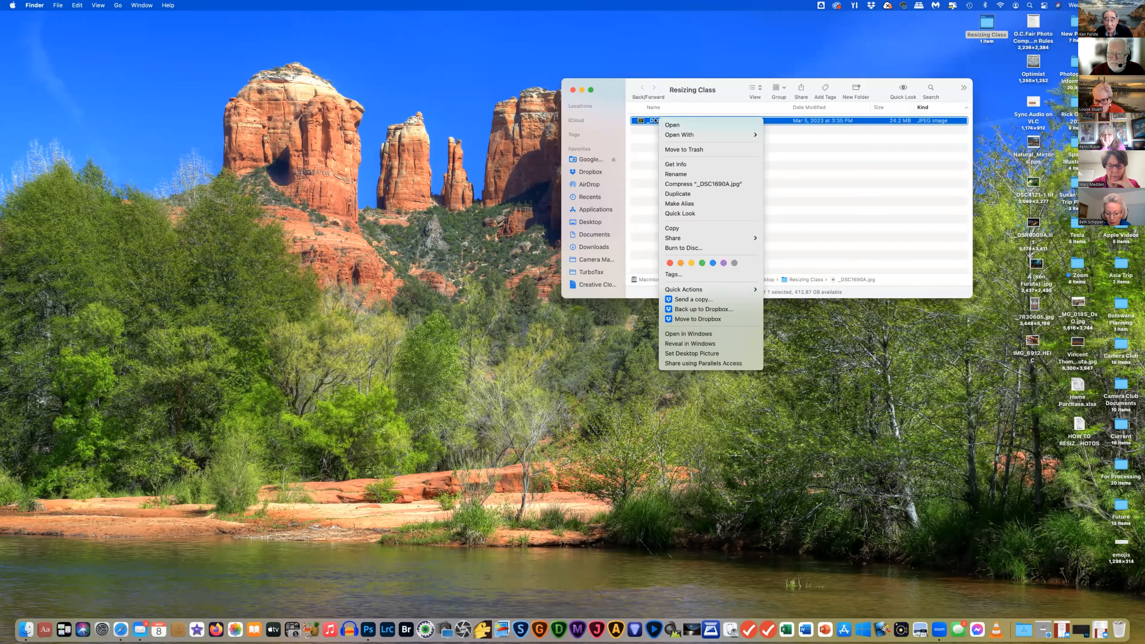
mouse_move(677, 135)
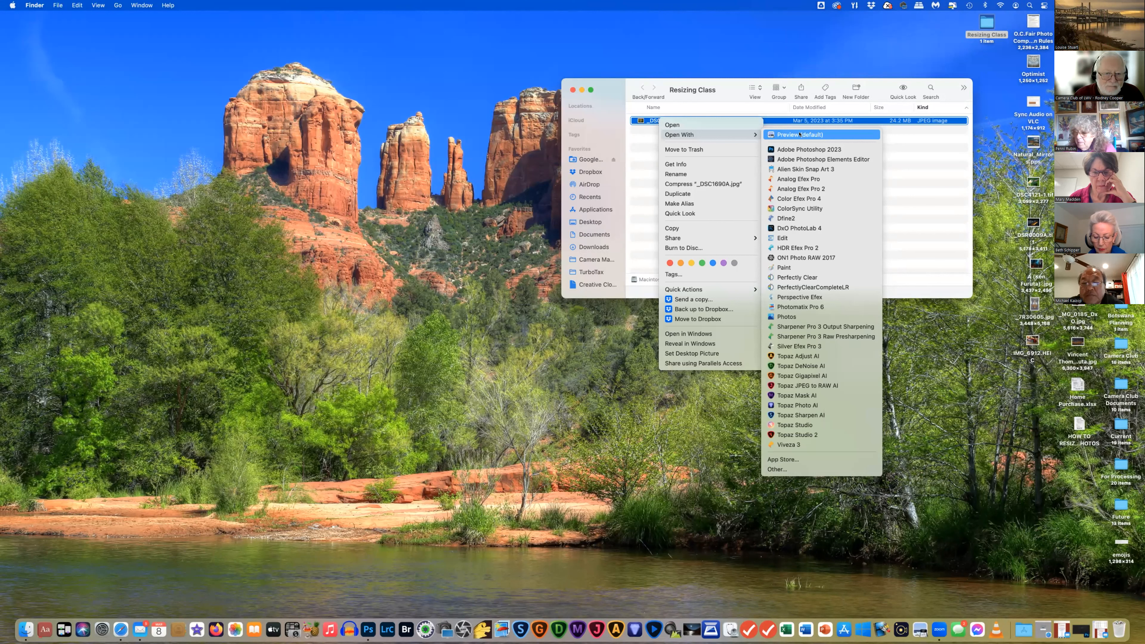
left_click(652, 120)
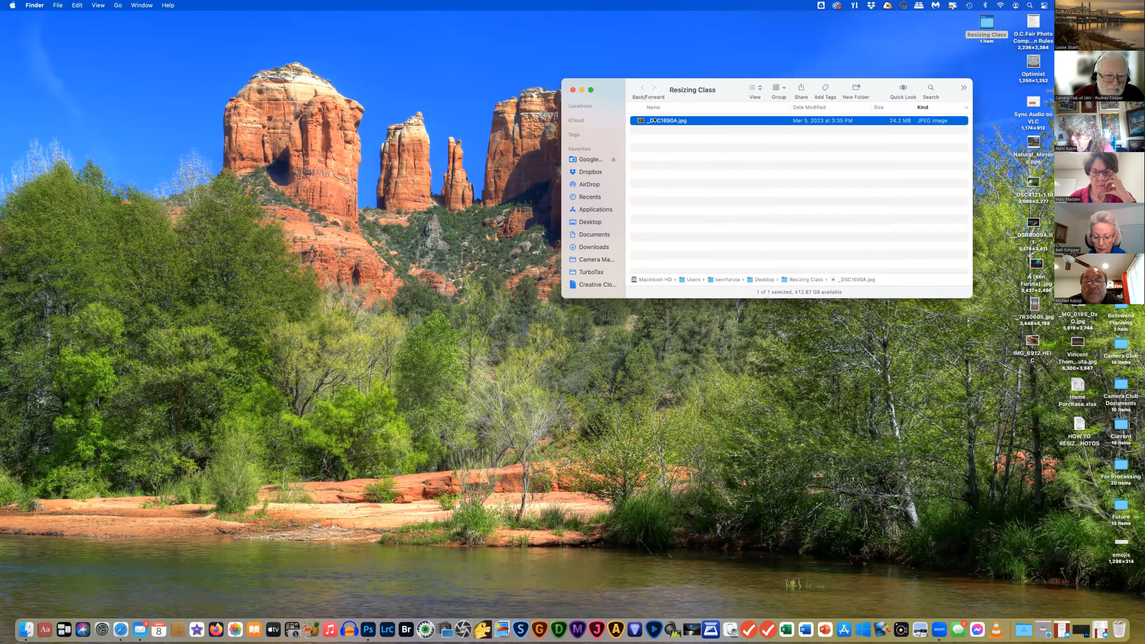
right_click(684, 120)
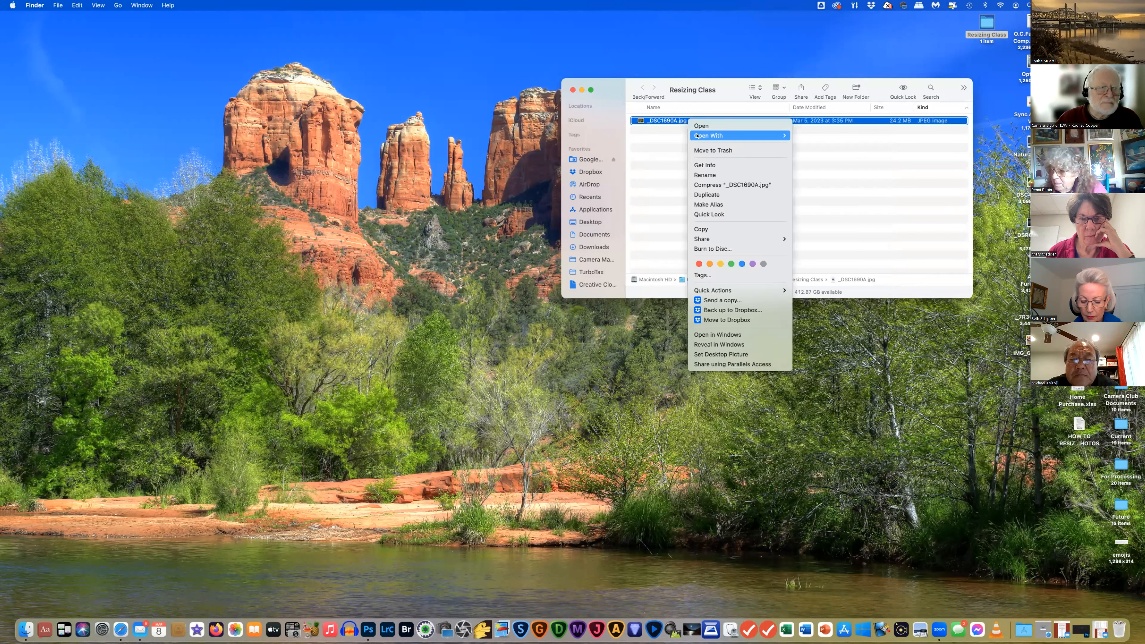
mouse_move(700, 135)
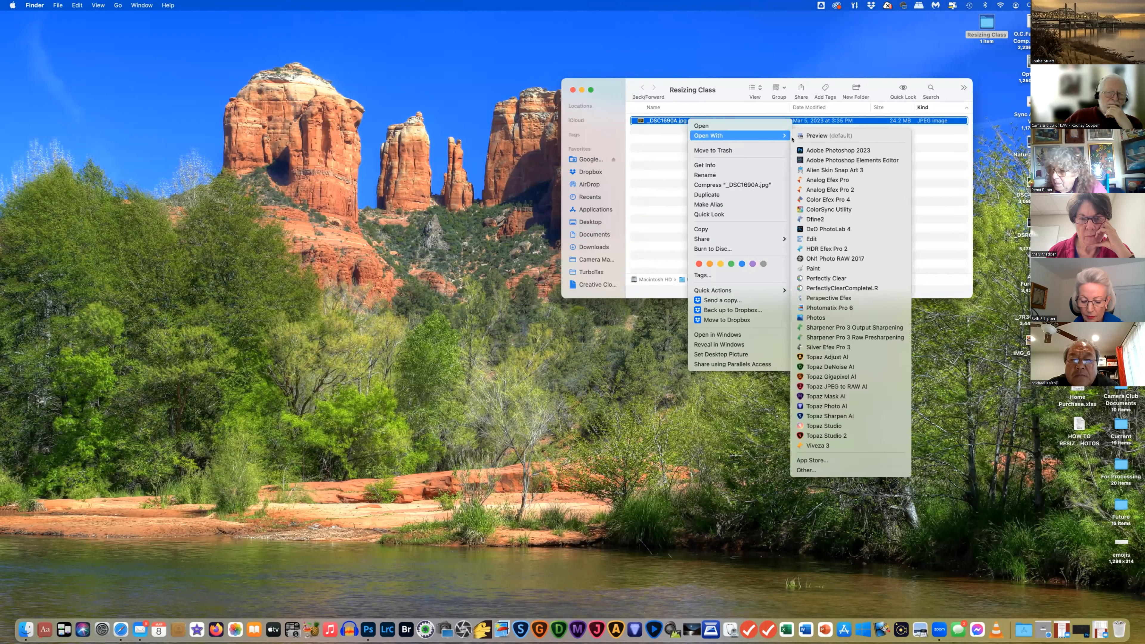
left_click(819, 135)
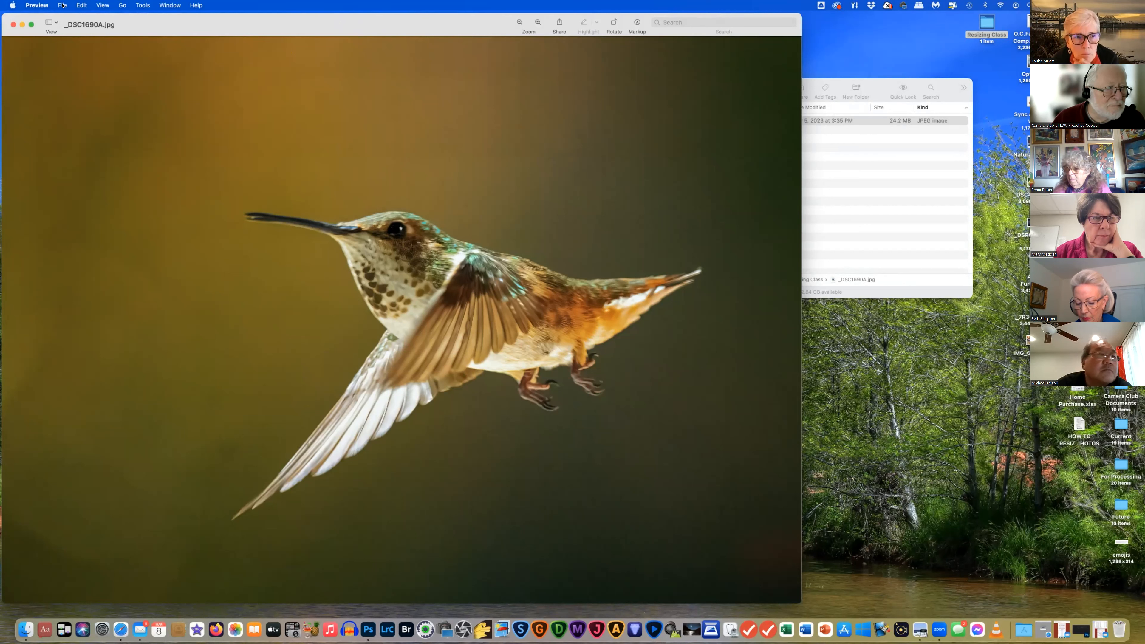
Open Preview's File menu for the hummingbird photo
left_click(62, 5)
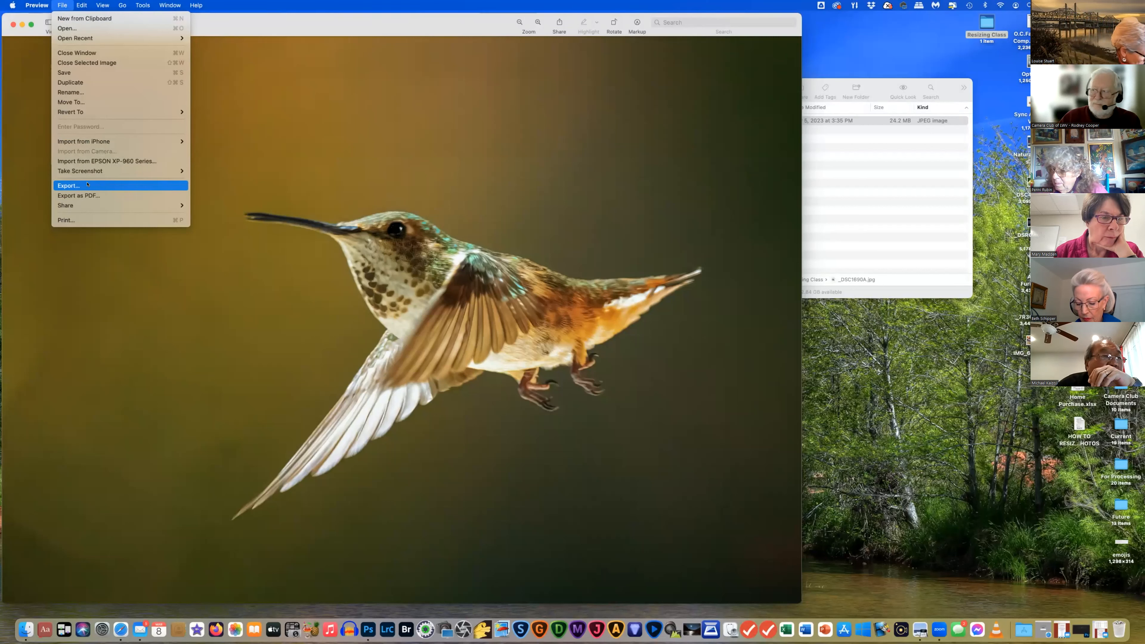
Export the hummingbird photo as a TIFF with no compression, estimated at 42.4 MB
left_click(84, 184)
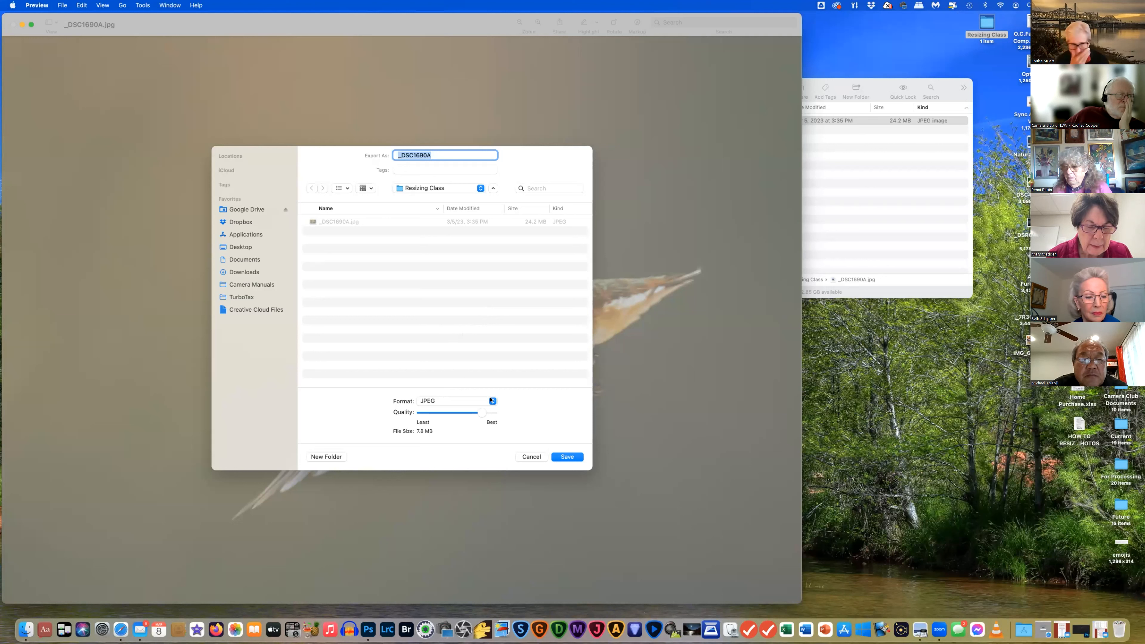
left_click(491, 400)
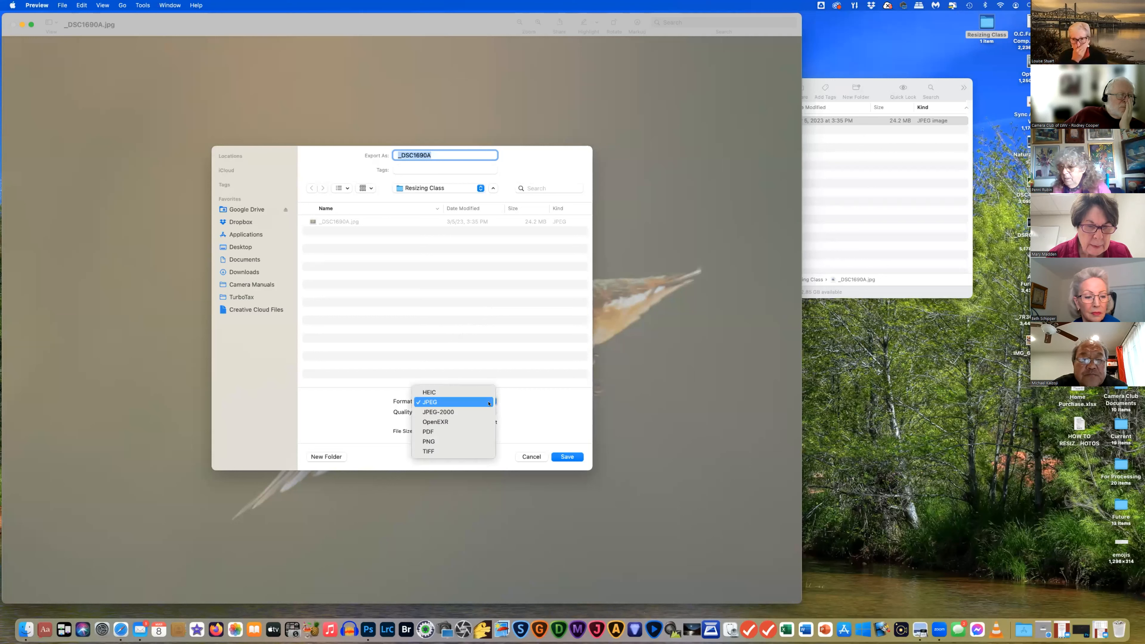
left_click(452, 450)
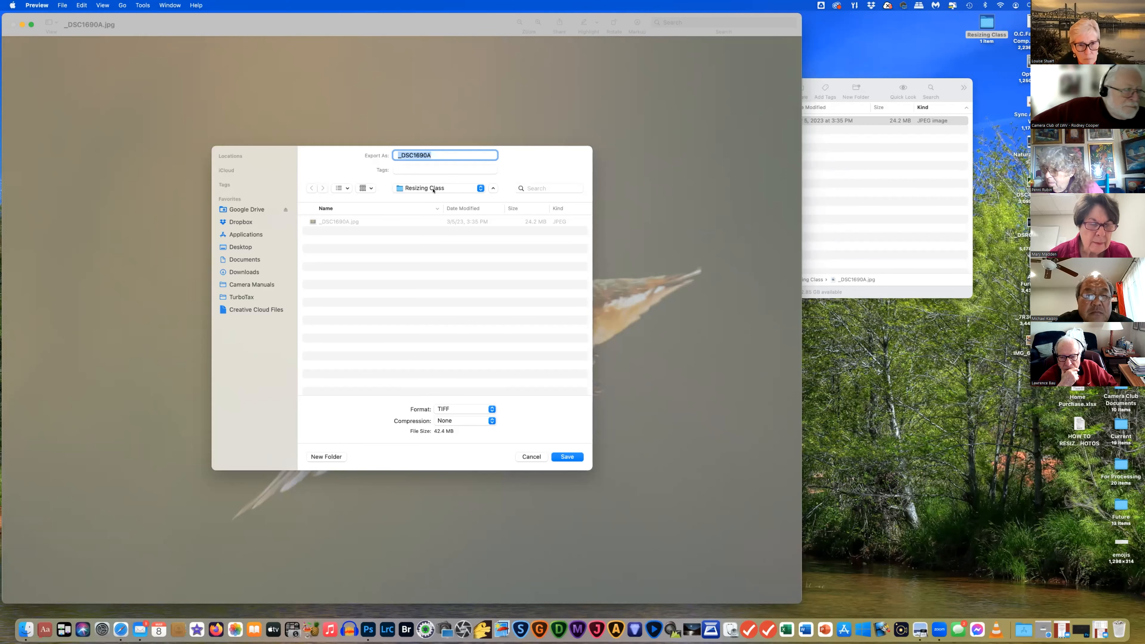
Save the TIFF into Resizing Class, close the original, and open the 56.5 MB TIFF in Preview
left_click(562, 456)
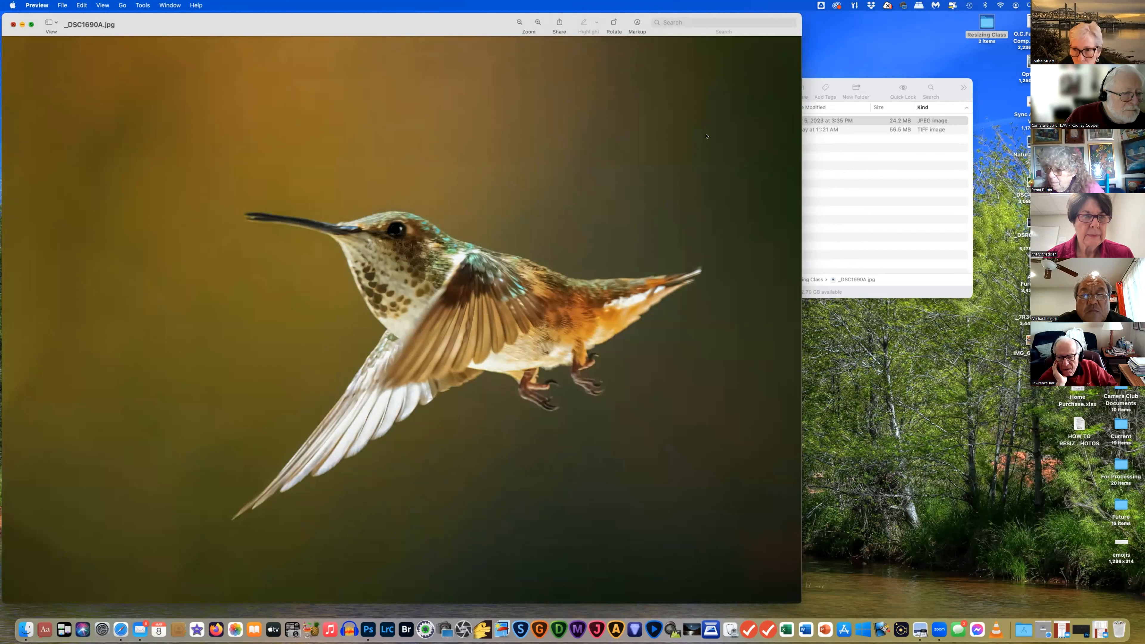
left_click(11, 25)
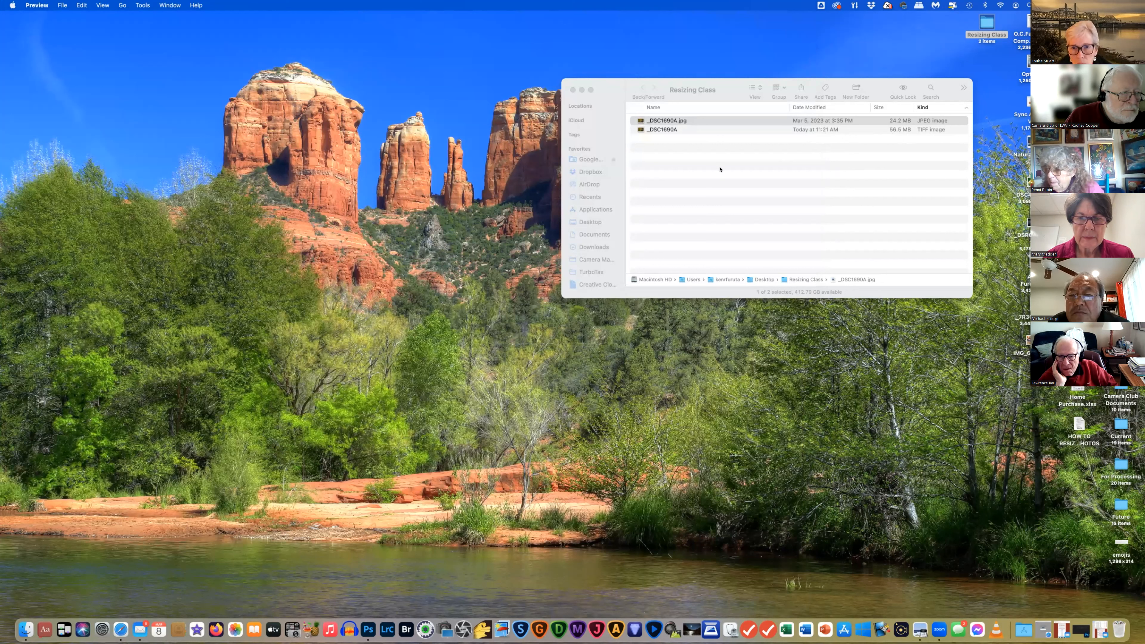
right_click(676, 129)
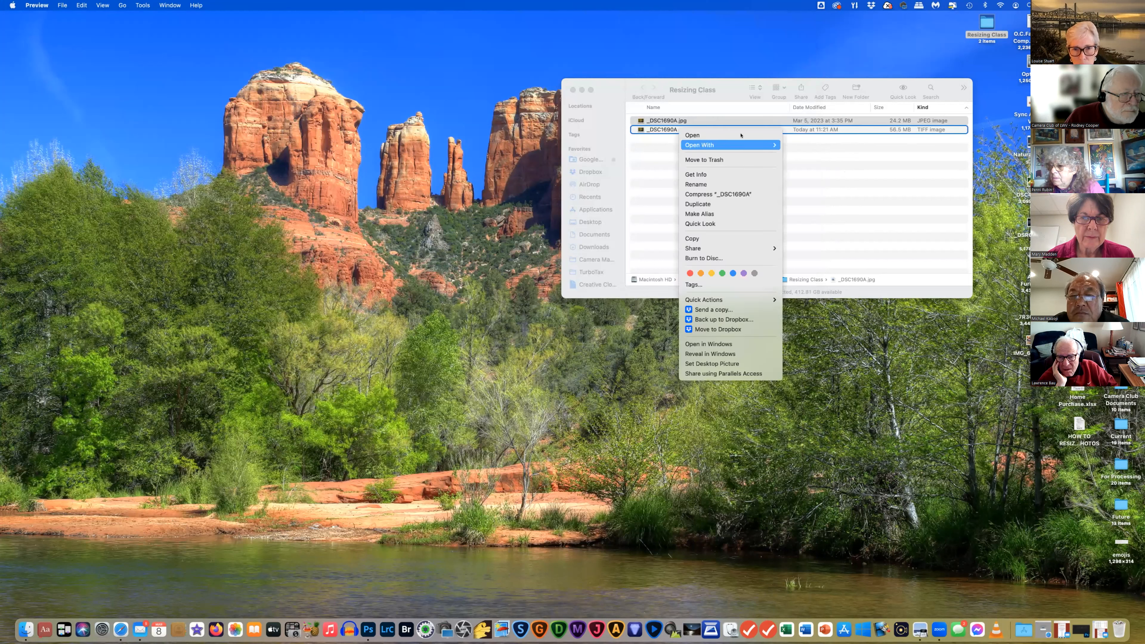
mouse_move(741, 144)
left_click(839, 146)
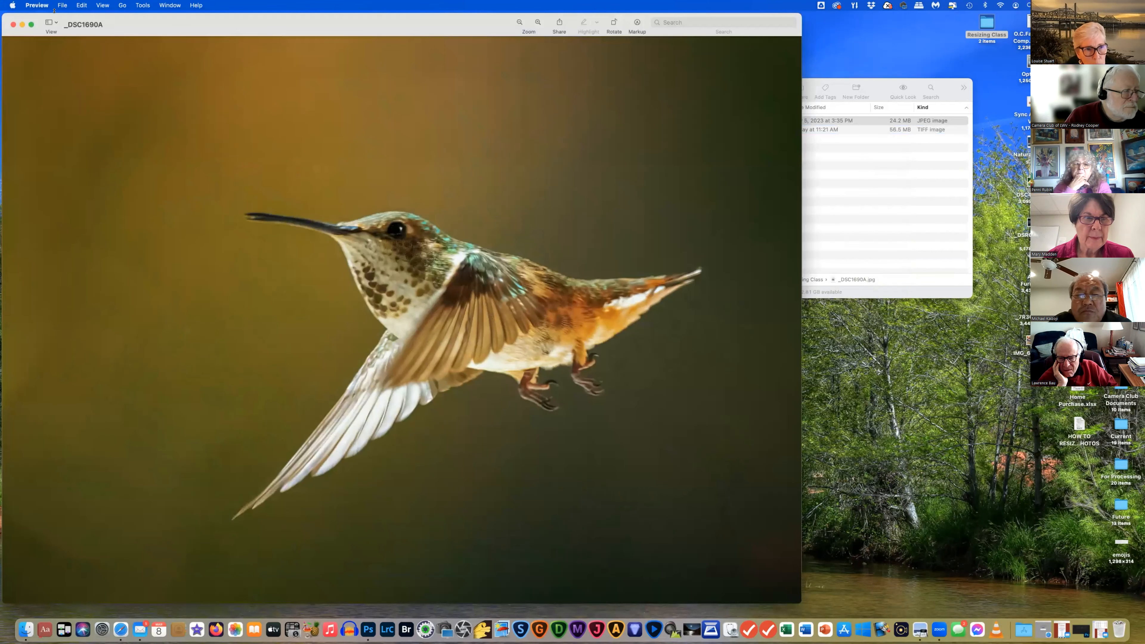
Export the TIFF hummingbird with the format switched to JPEG
left_click(61, 5)
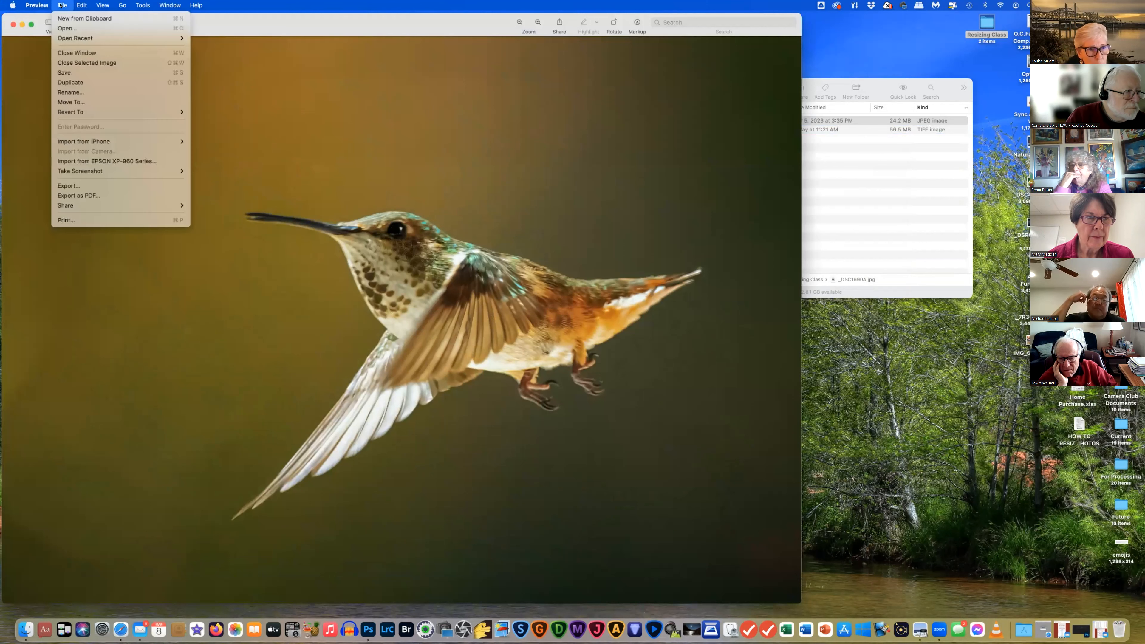
left_click(73, 185)
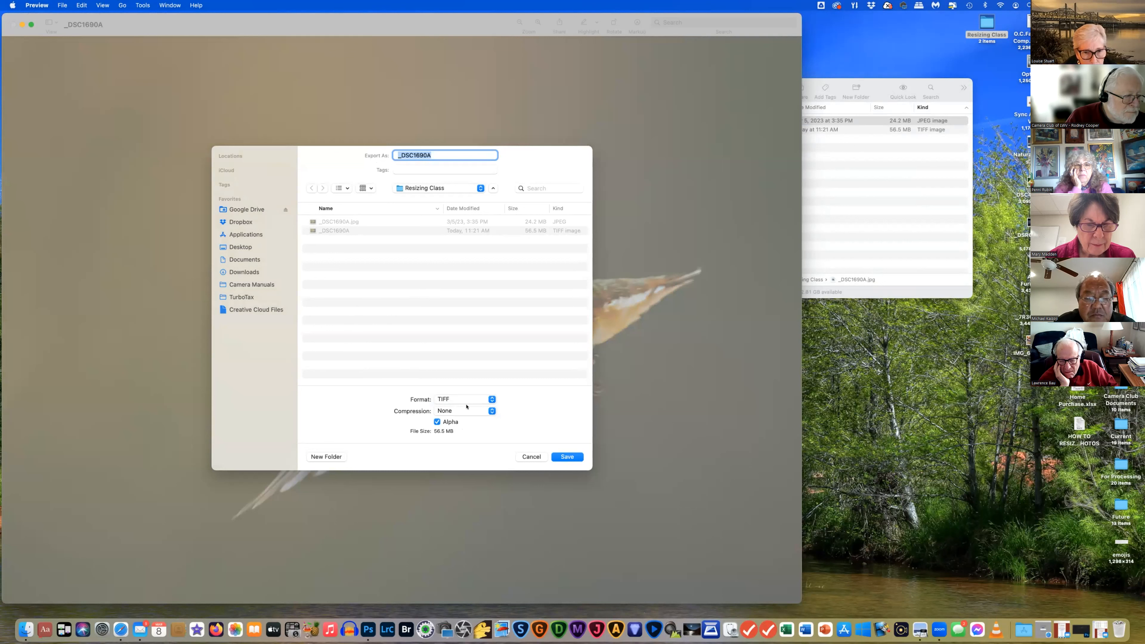
left_click(490, 400)
left_click(490, 398)
left_click(490, 399)
left_click(489, 398)
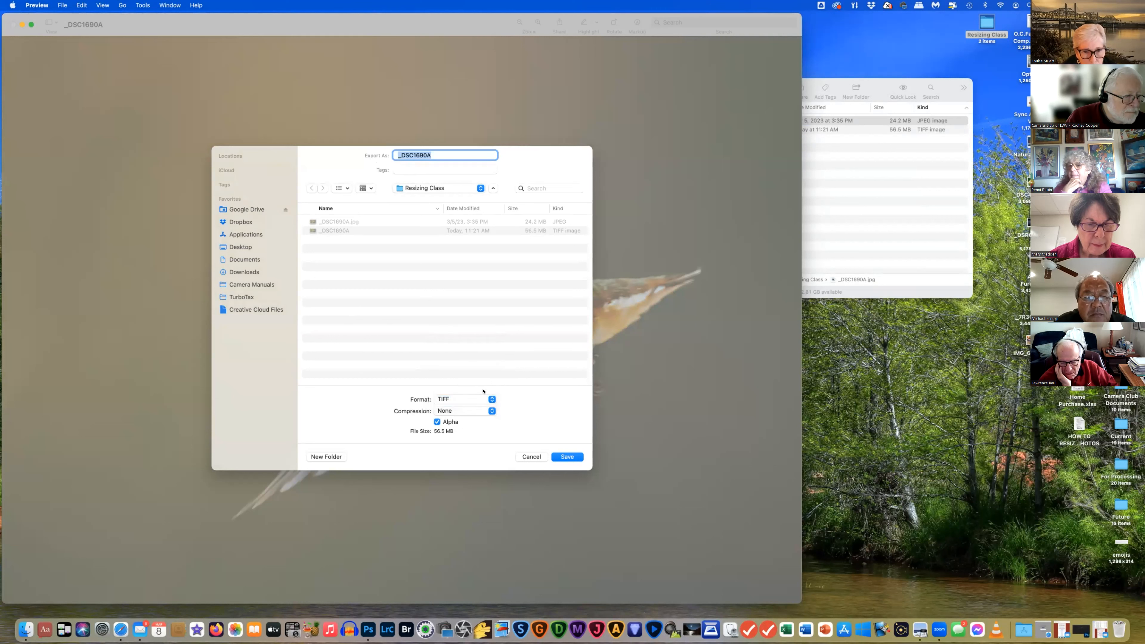
left_click(484, 400)
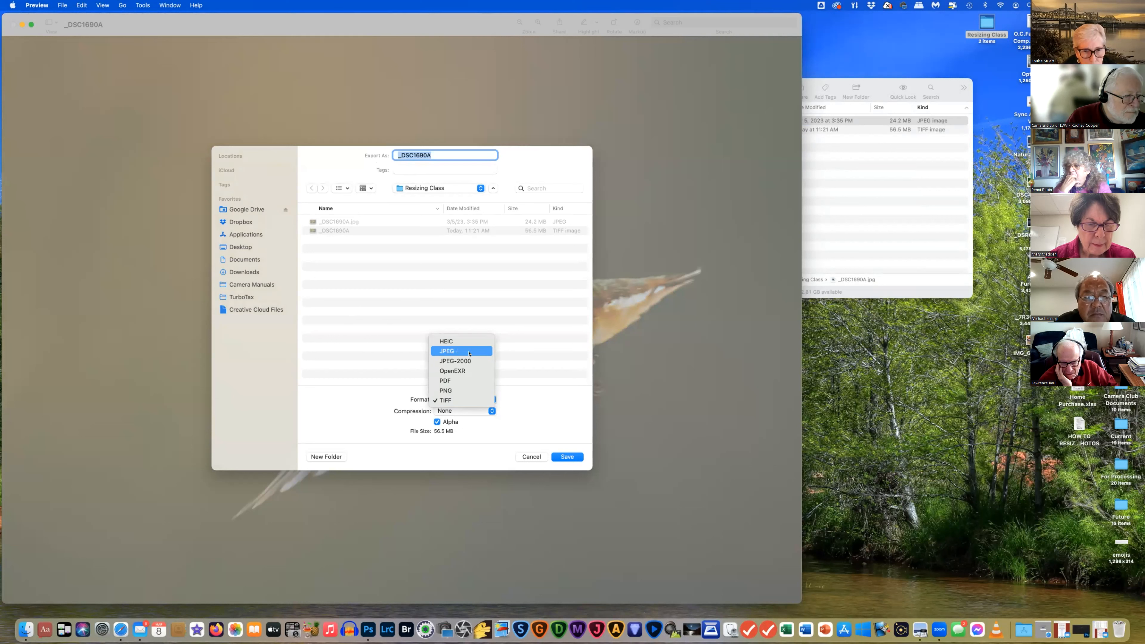
left_click(469, 352)
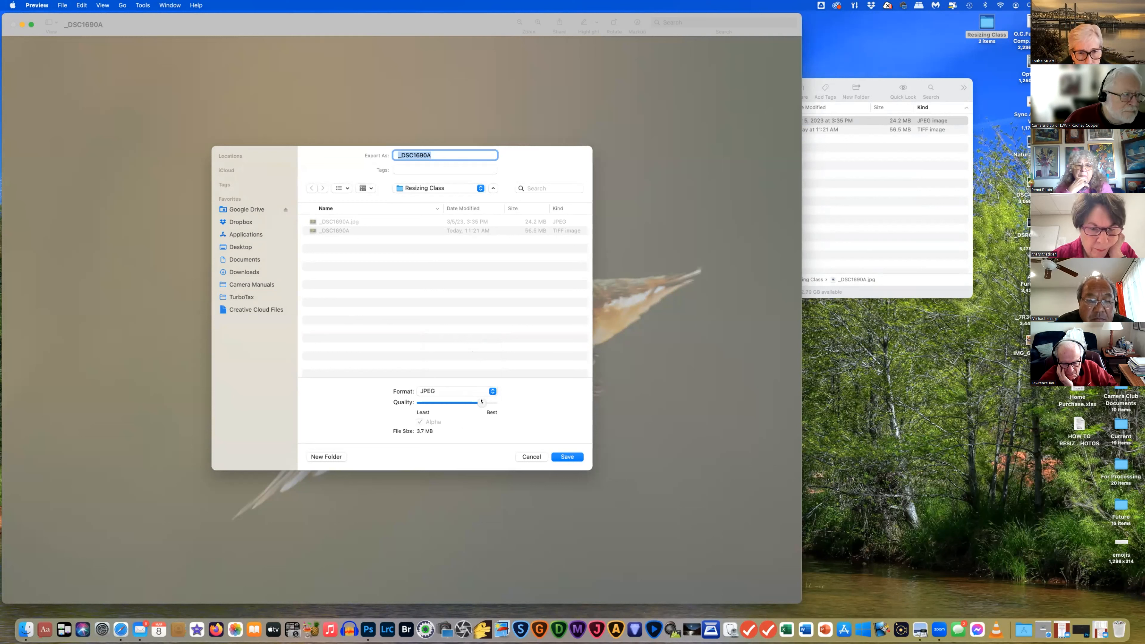
Adjust the JPEG Quality slider until the estimated file size reads 2.1 MB
left_click_drag(480, 401, 473, 406)
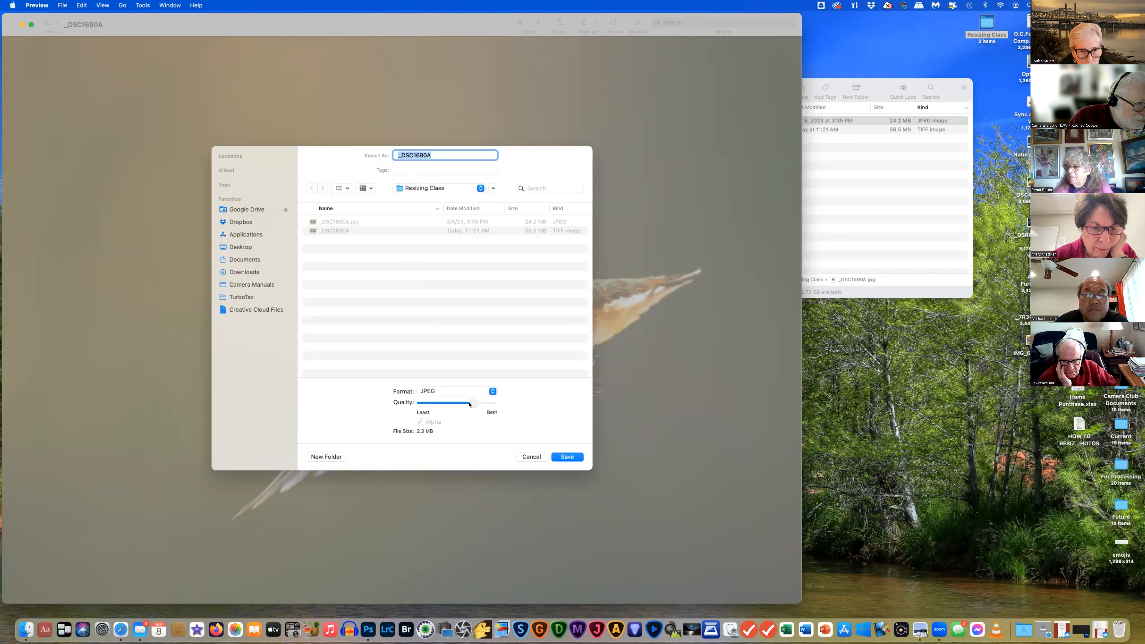
left_click_drag(463, 405, 433, 400)
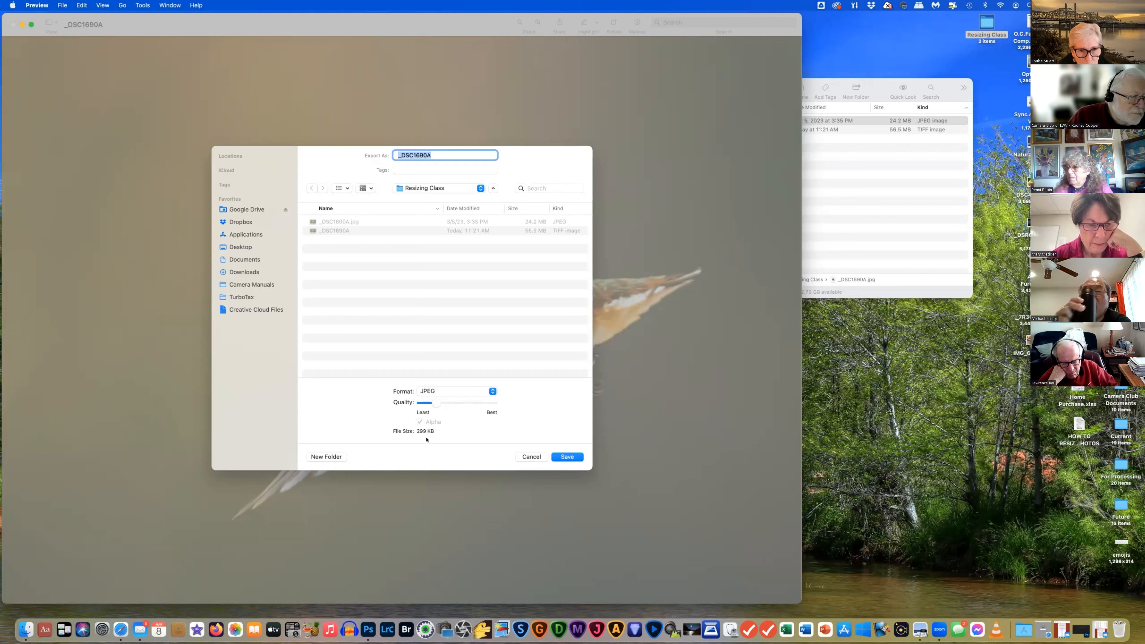
left_click_drag(441, 403, 463, 403)
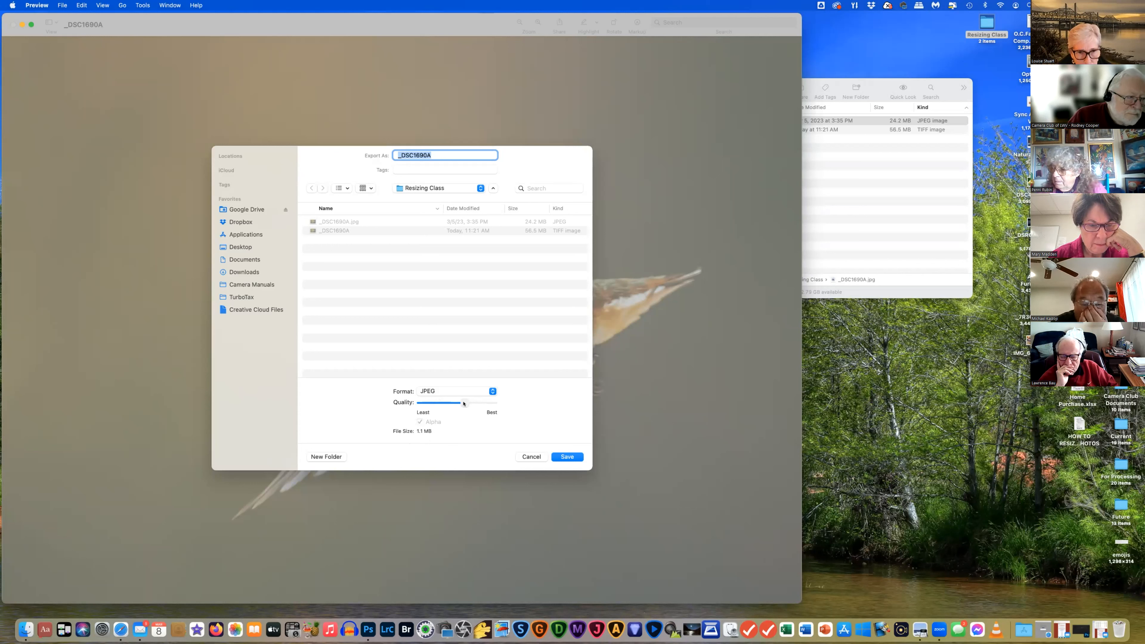
left_click(469, 404)
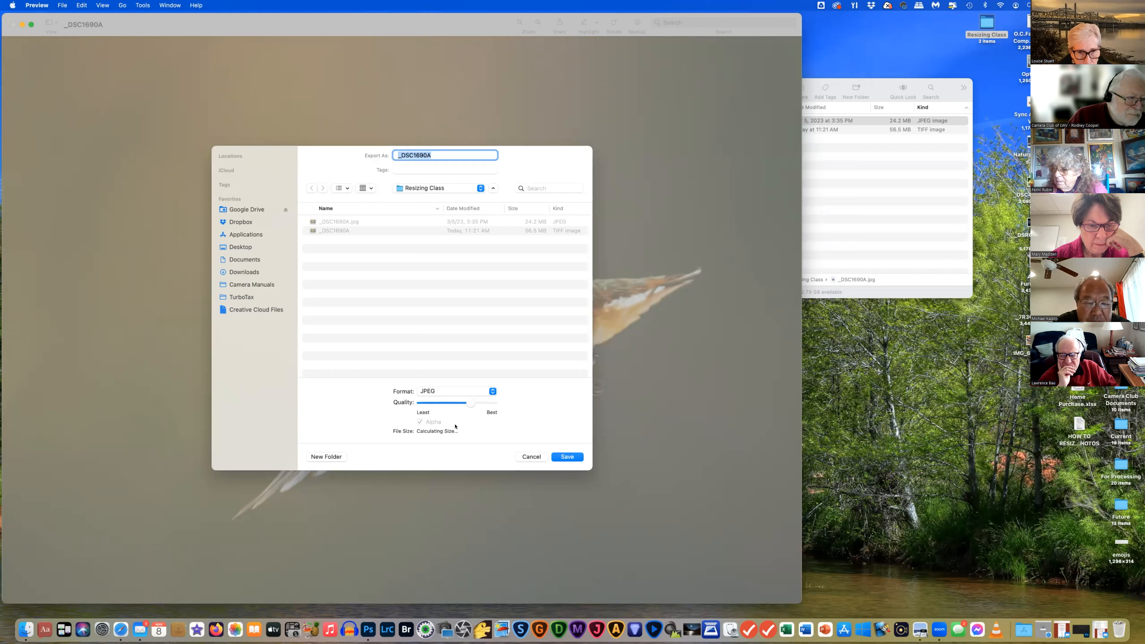
left_click(469, 400)
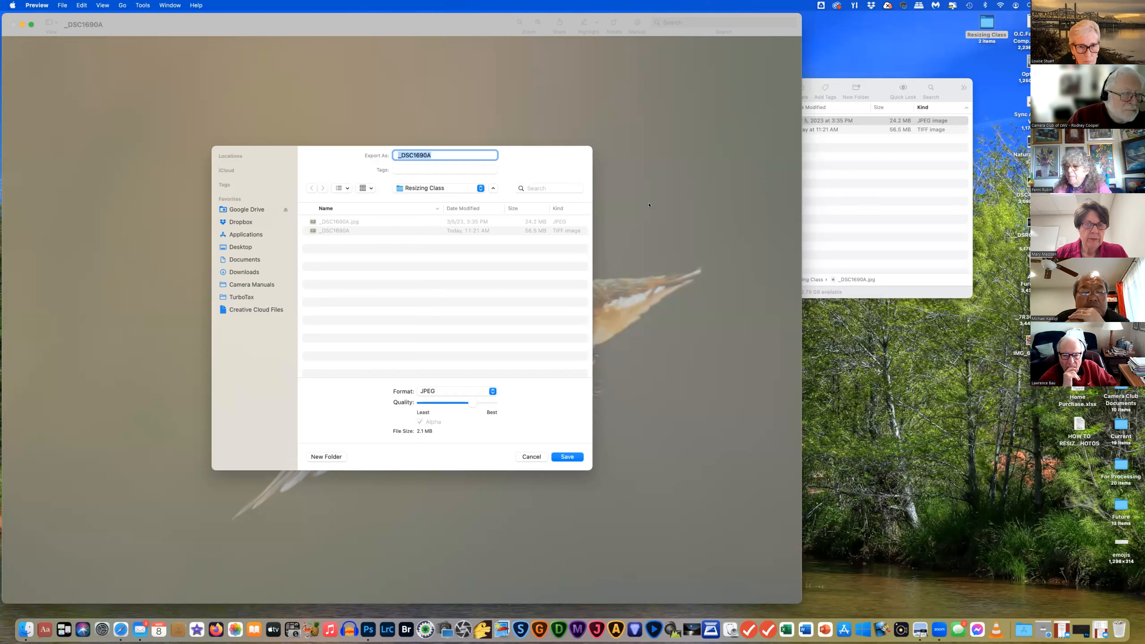
Name the JPEG 'P (photographer's name) Hummingbird.jpg', save it to Resizing Class, and close the photo
type("P")
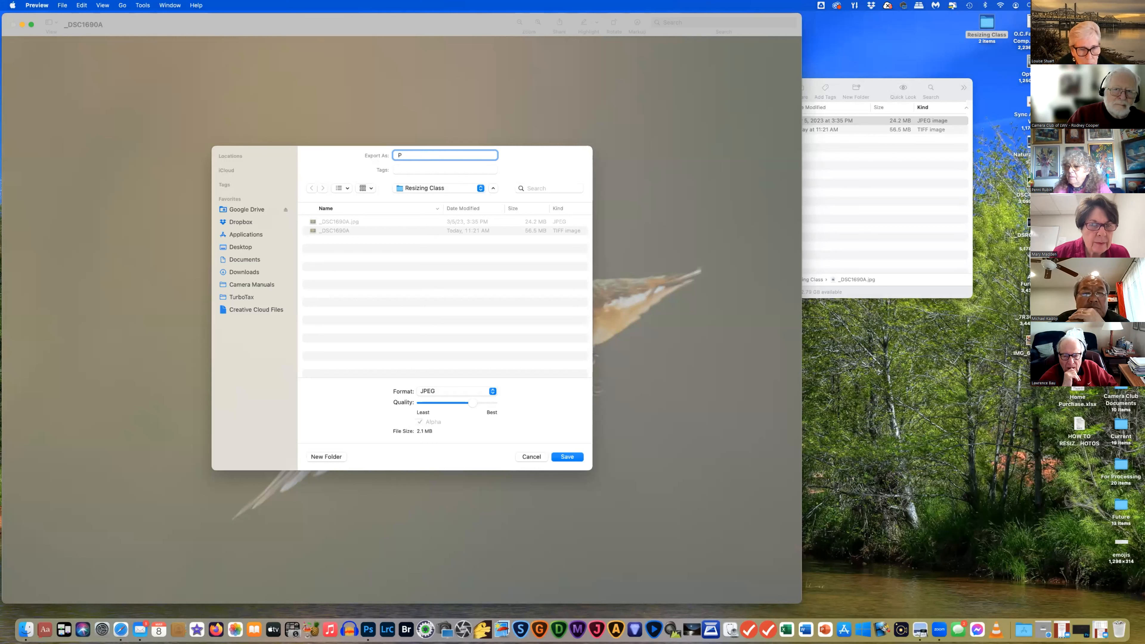
type(" (")
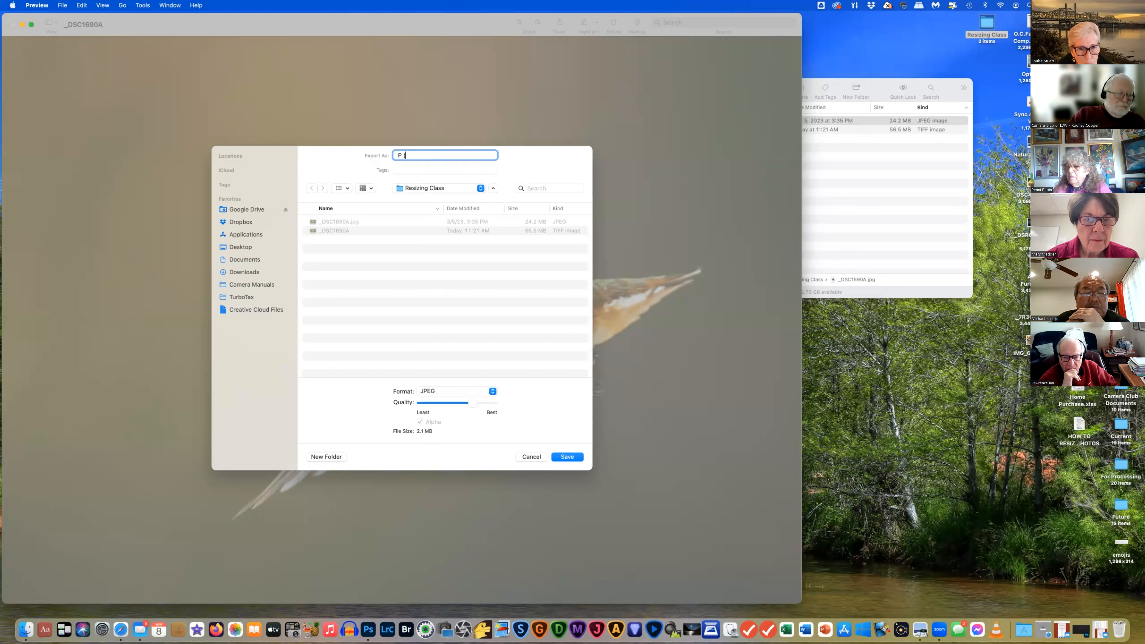
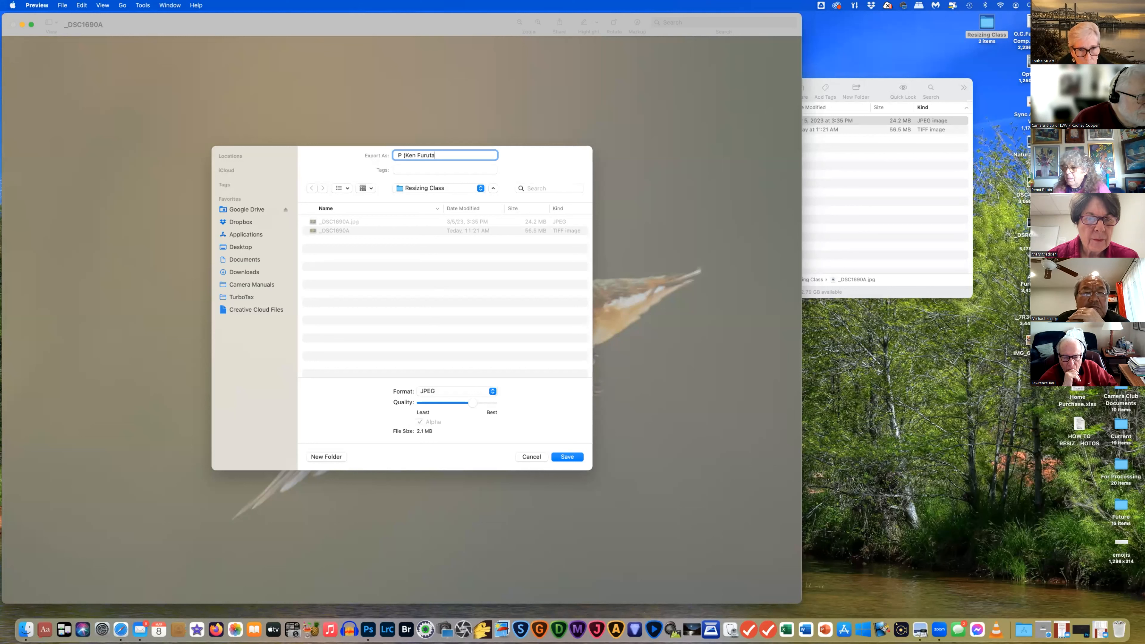
type(")")
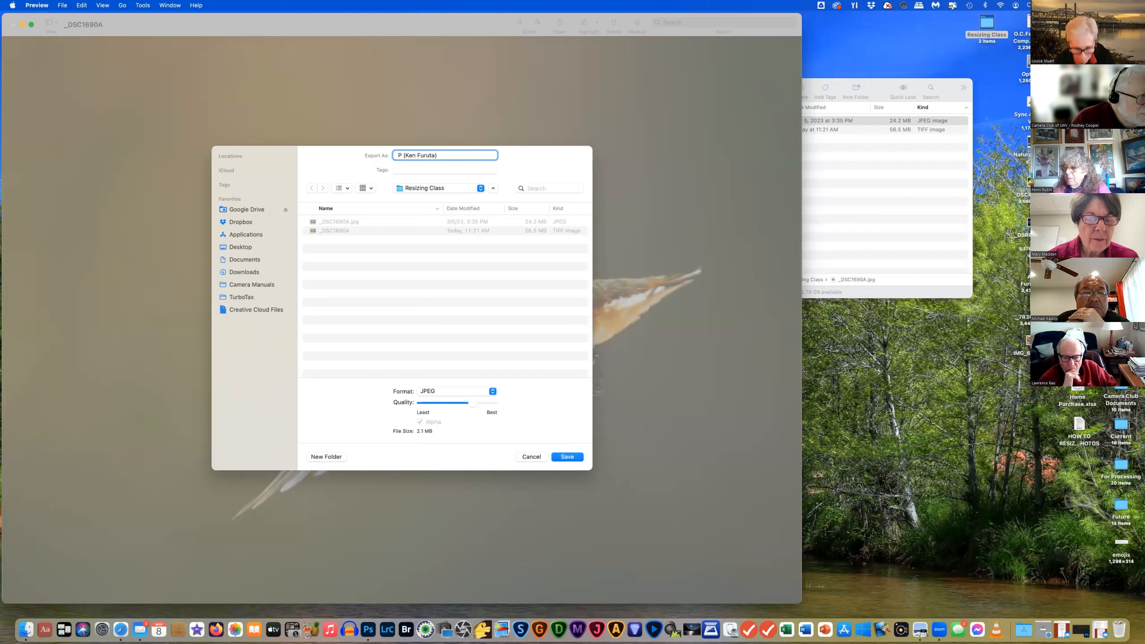
type(" H")
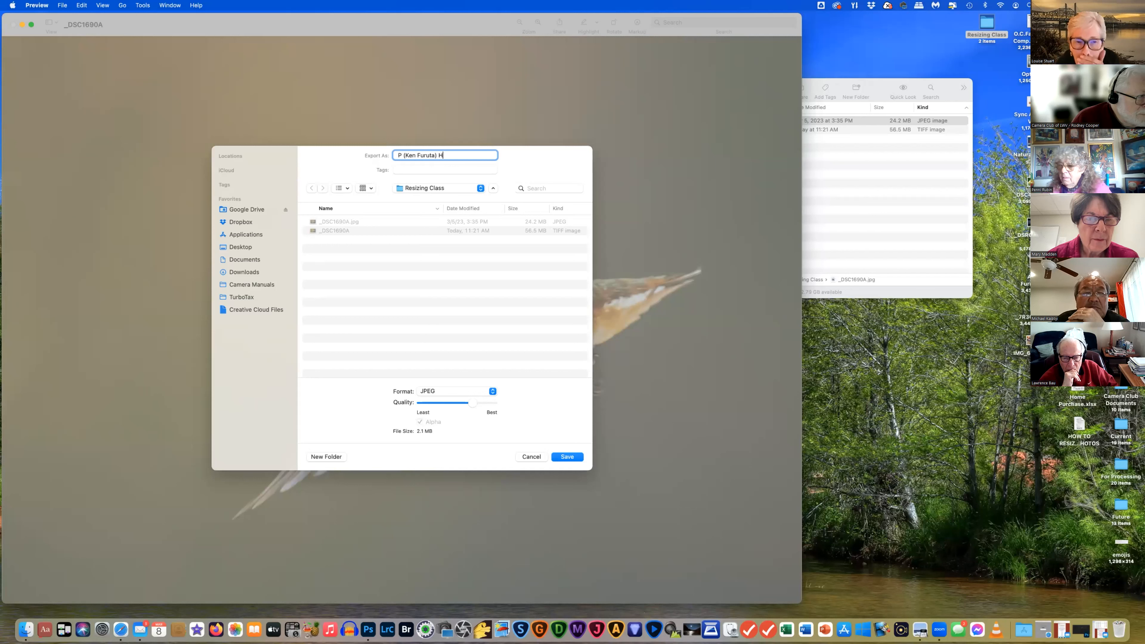
type("umminb")
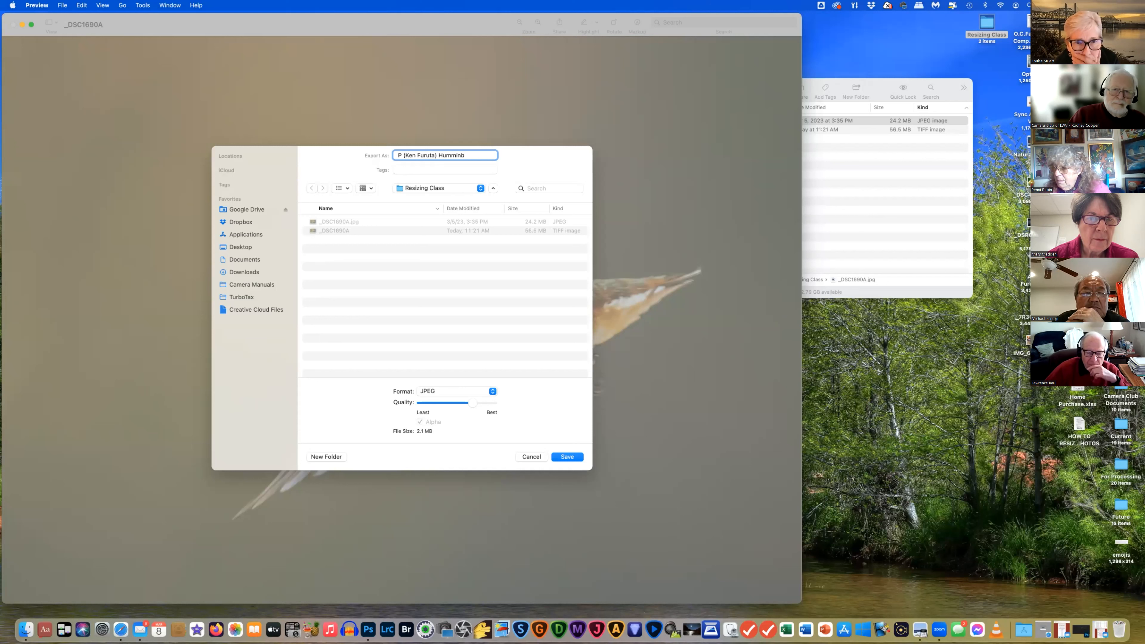
key("BackSpace")
type("g")
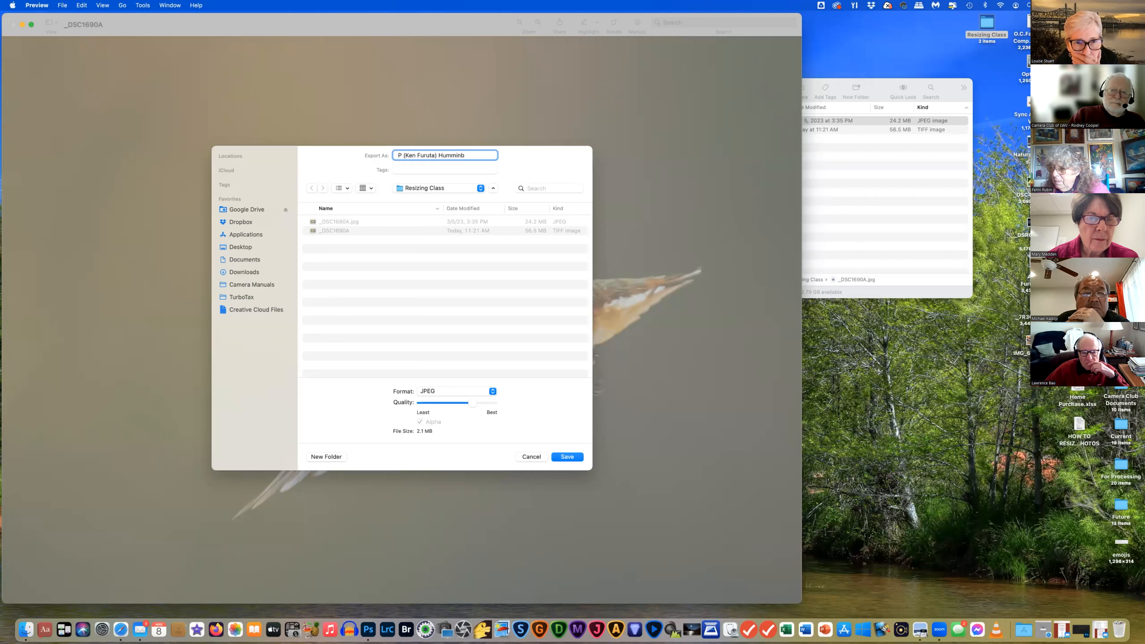
type("bord")
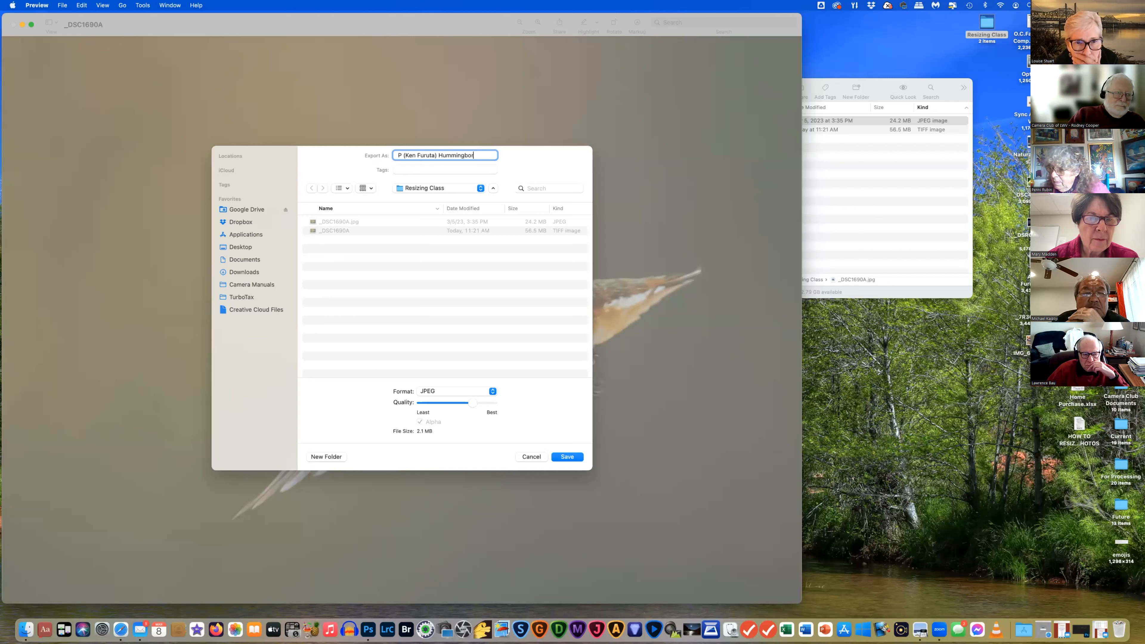
key("BackSpace")
key("BackSpace")
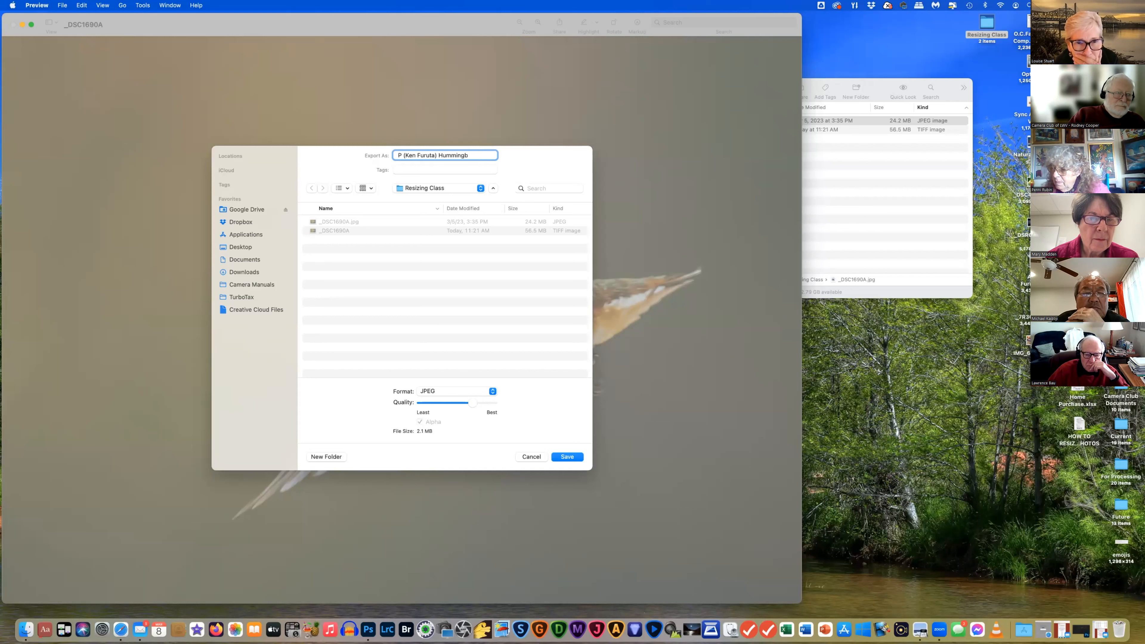
type("ird")
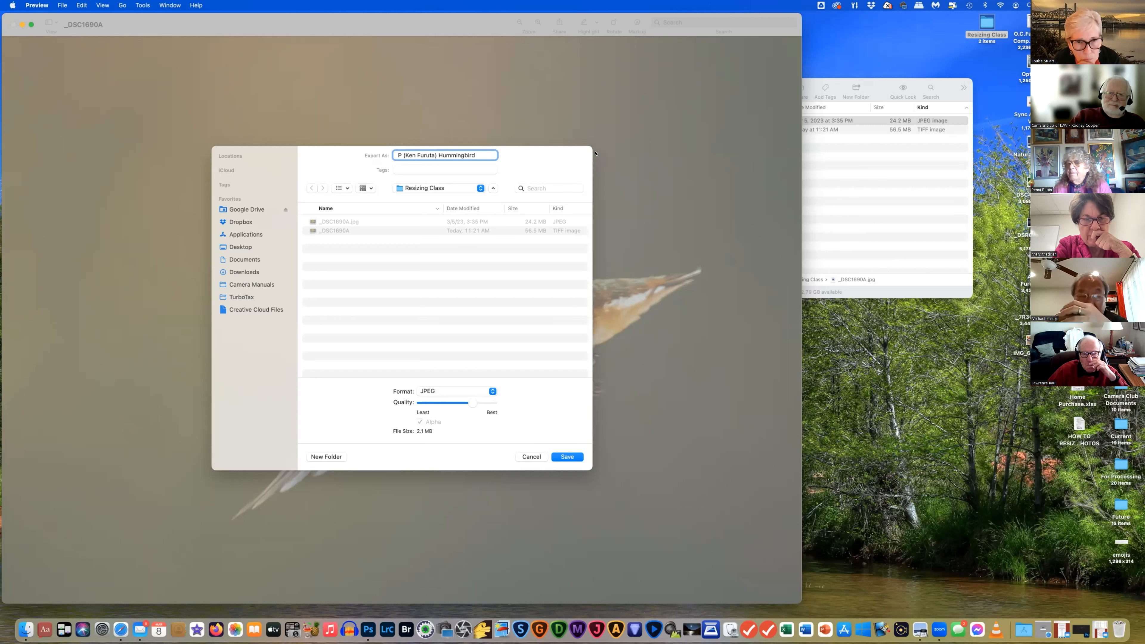
type(".")
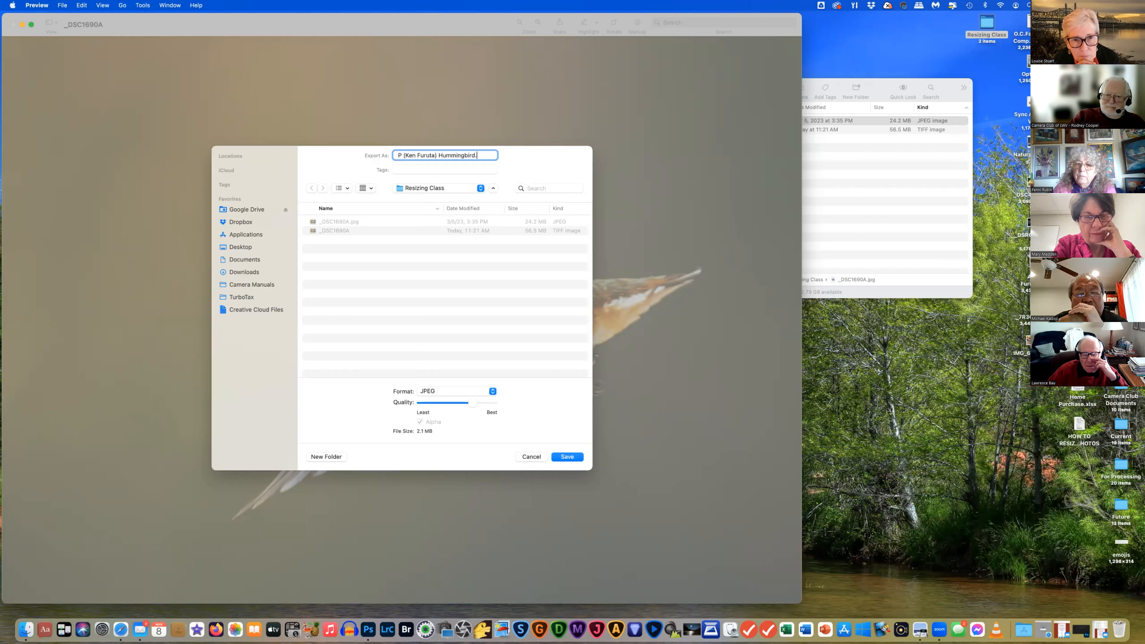
type("j")
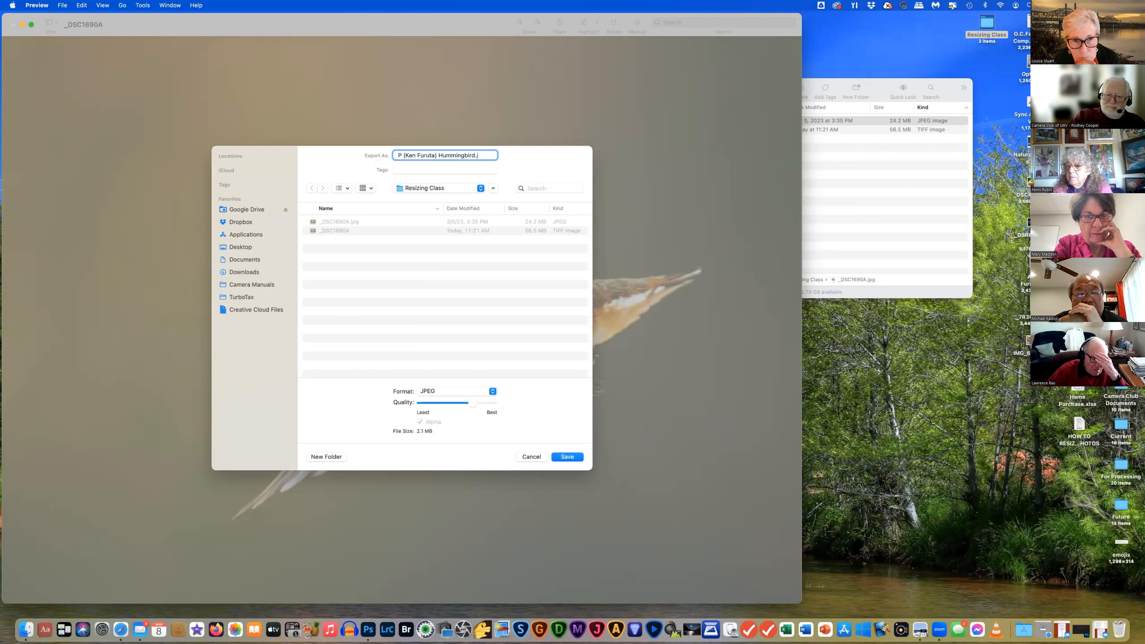
type("pg")
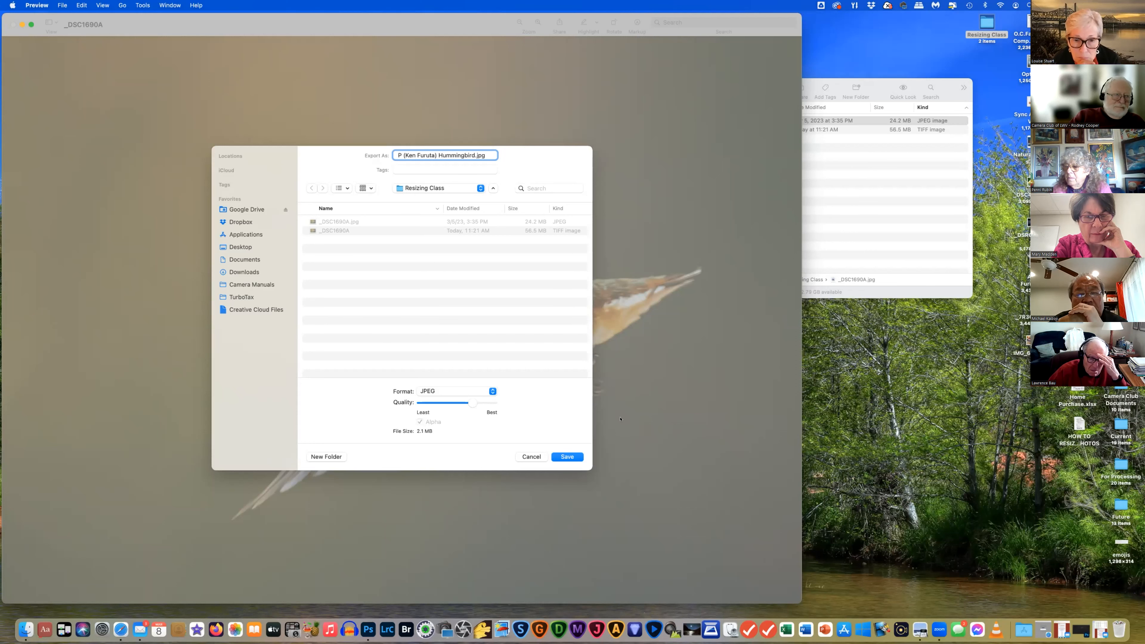
left_click(559, 457)
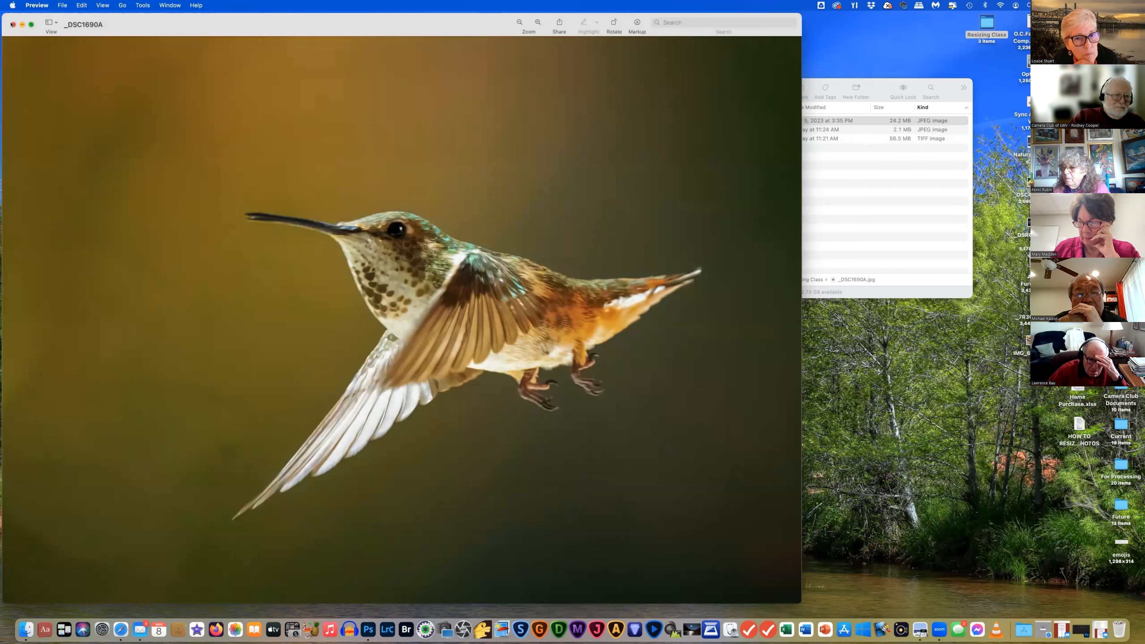
left_click(12, 24)
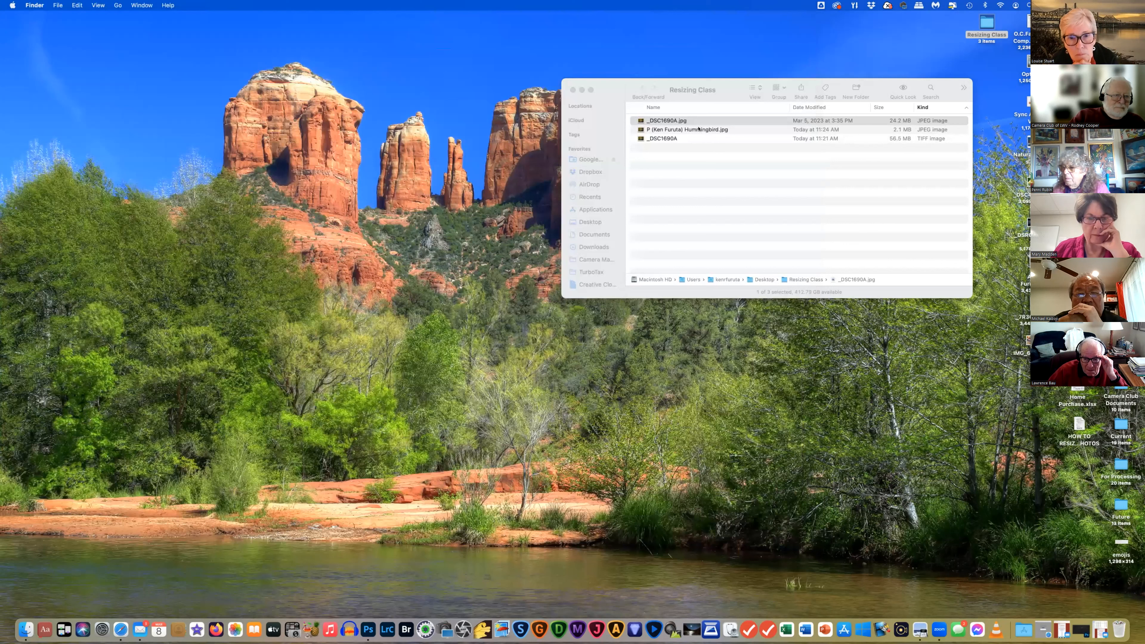
left_click(695, 161)
left_click(693, 129)
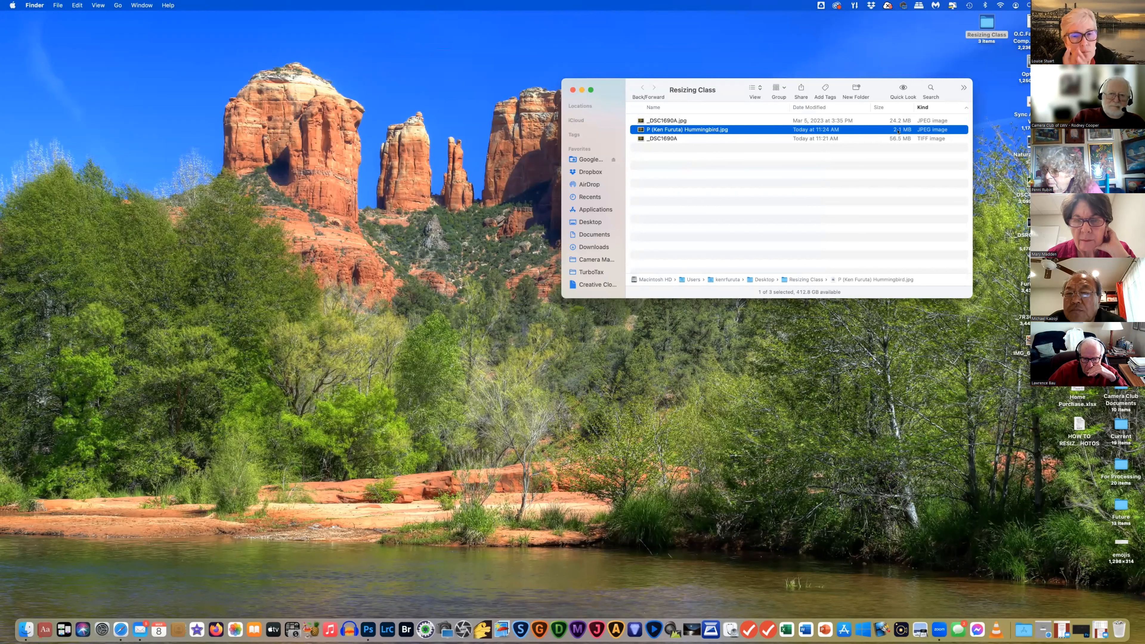
double_click(709, 128)
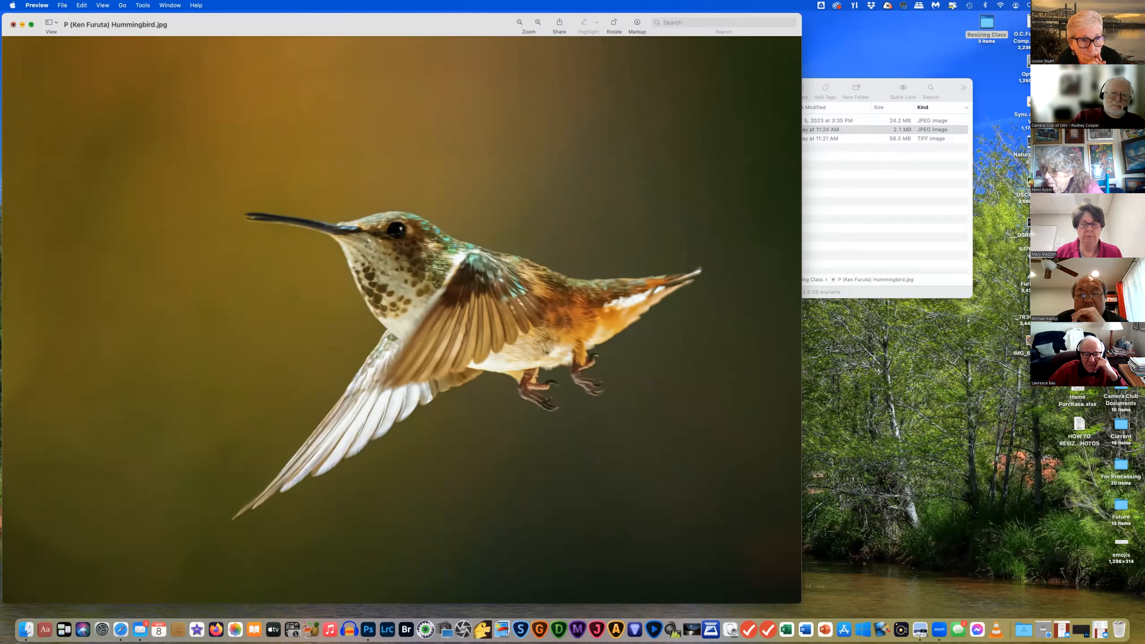
left_click(13, 24)
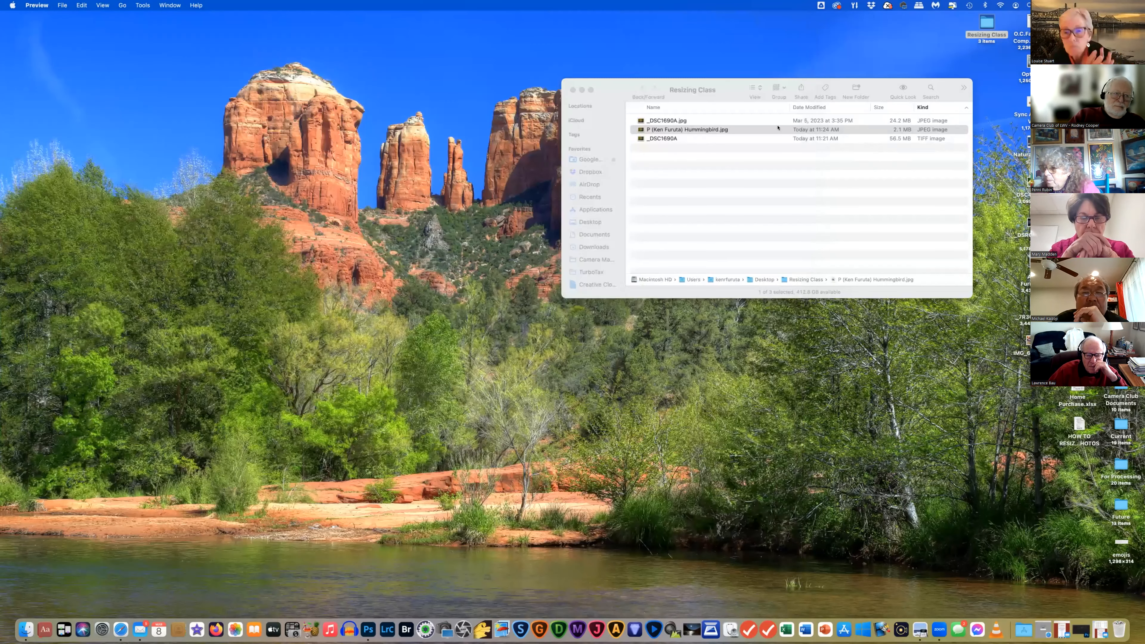
left_click(770, 156)
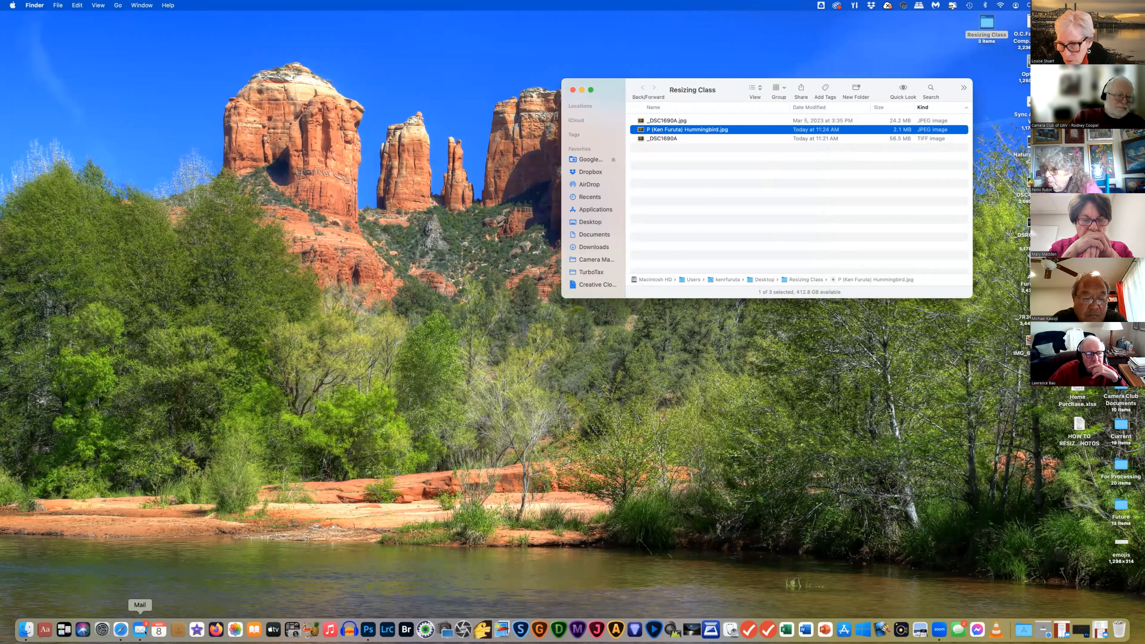
Reopen the Google draft 'Digital Entries for March 27 Critique' from Mail's Drafts mailbox
left_click(144, 634)
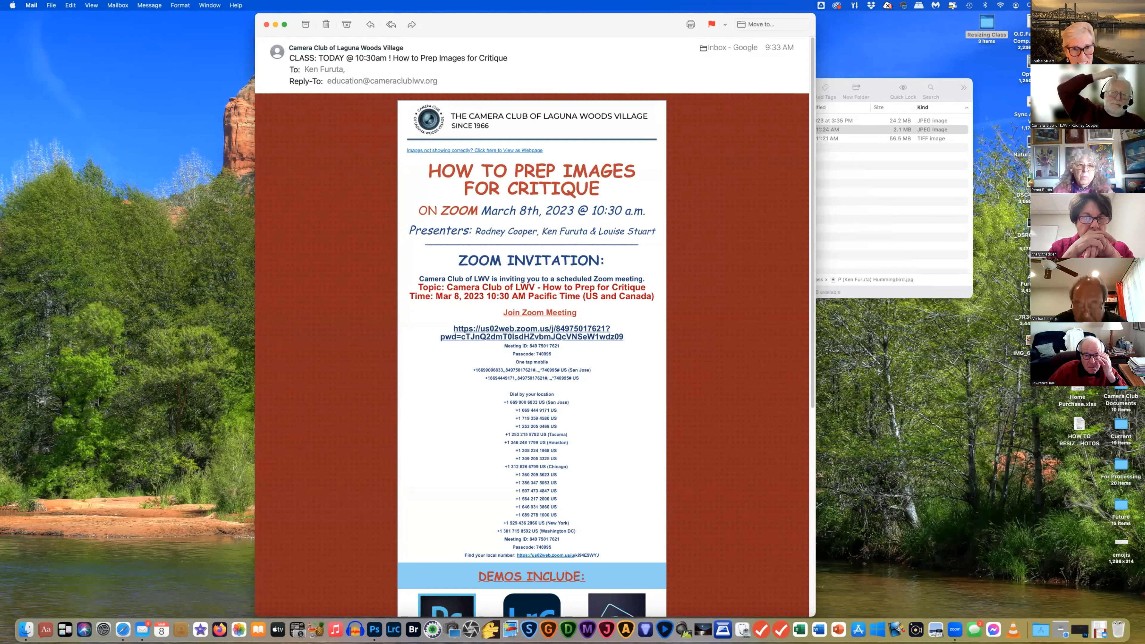
left_click(1100, 628)
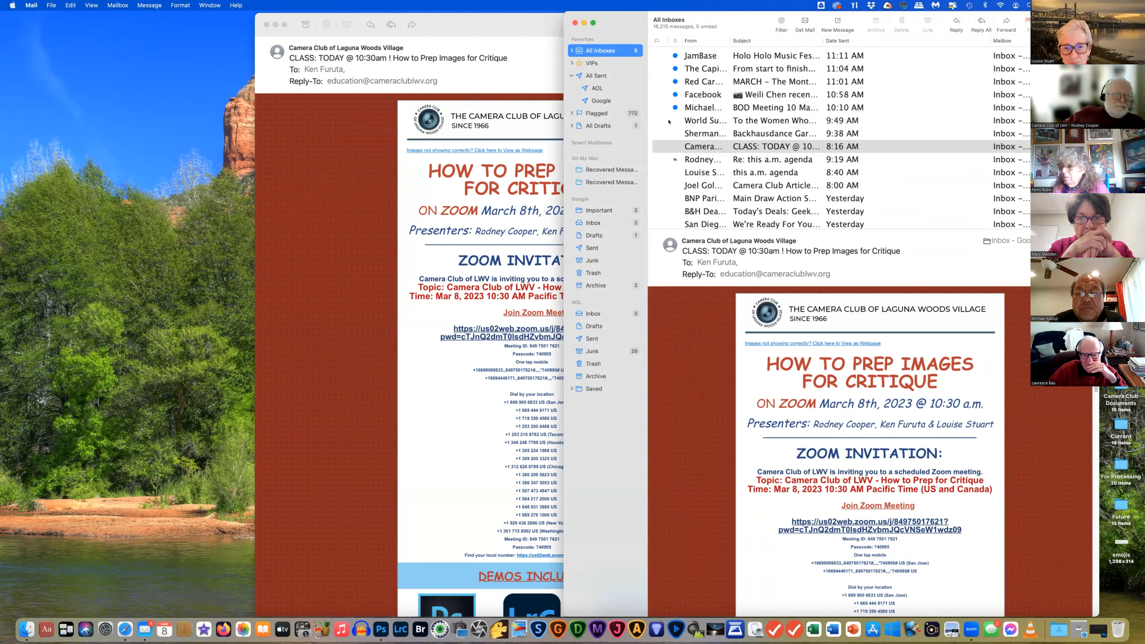
left_click(593, 235)
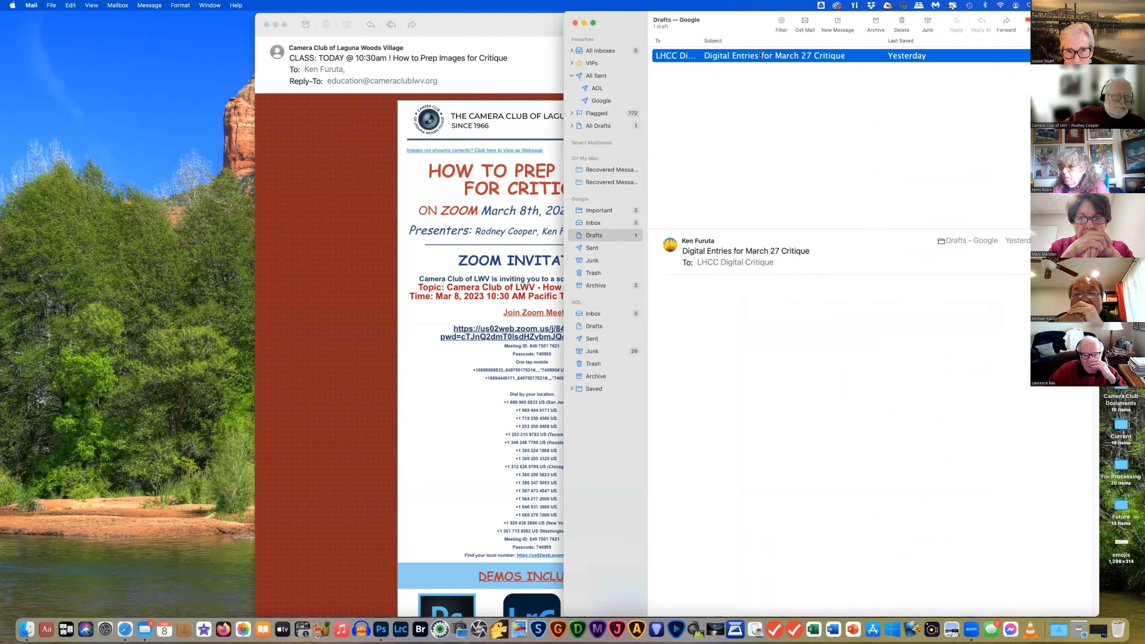
double_click(757, 56)
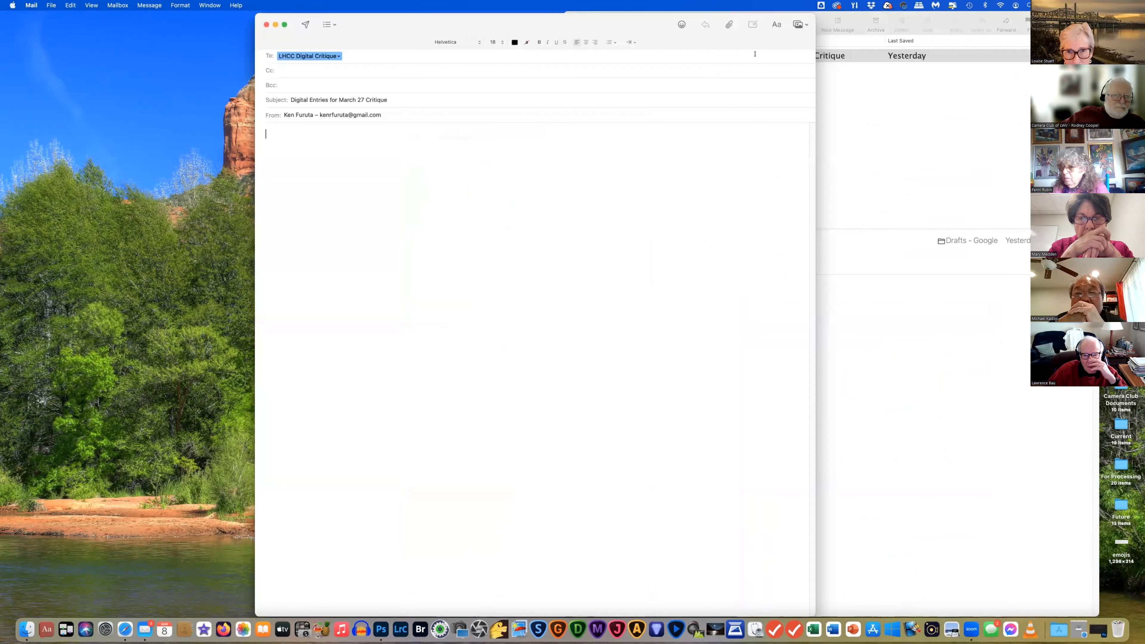
Place the cursor in the draft body and check the critique group recipient's address options
left_click(402, 134)
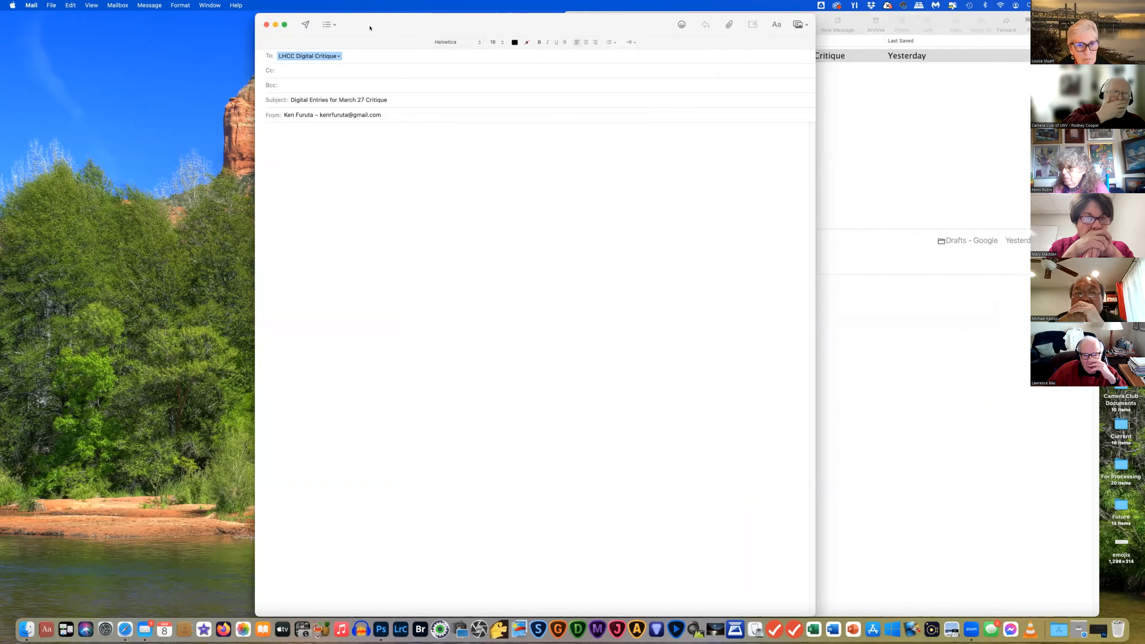
left_click(334, 56)
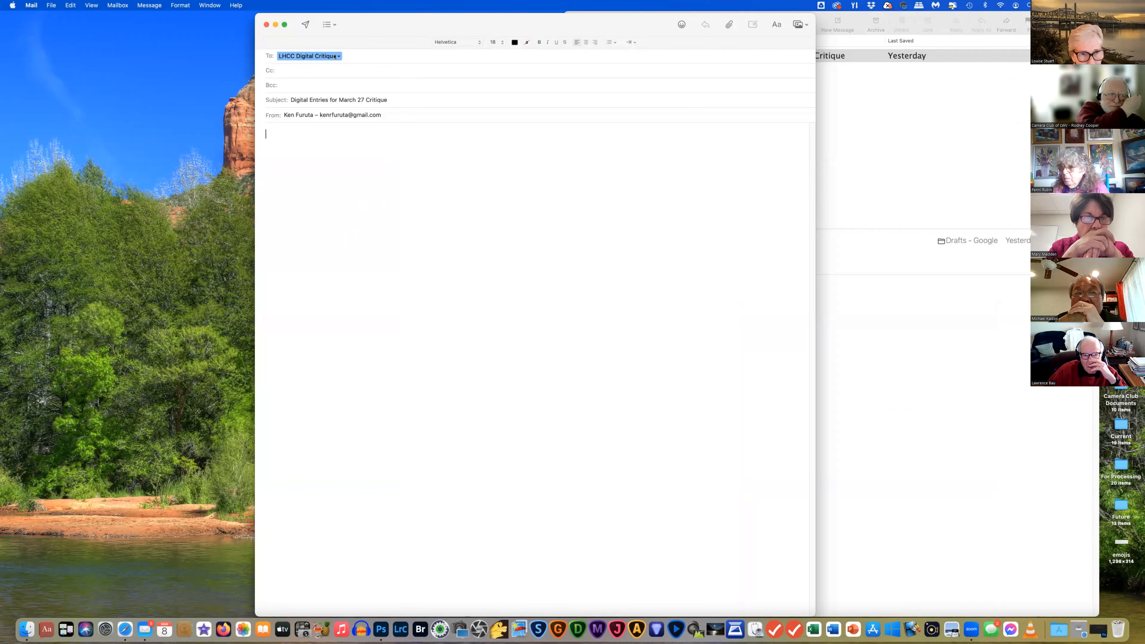
left_click(334, 56)
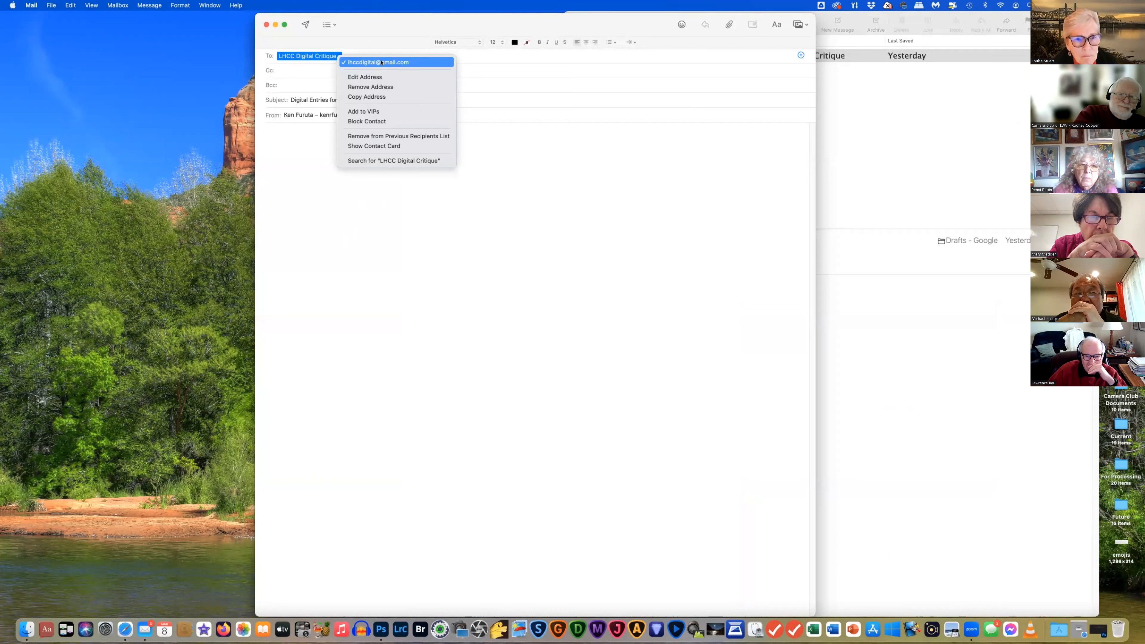
left_click(309, 154)
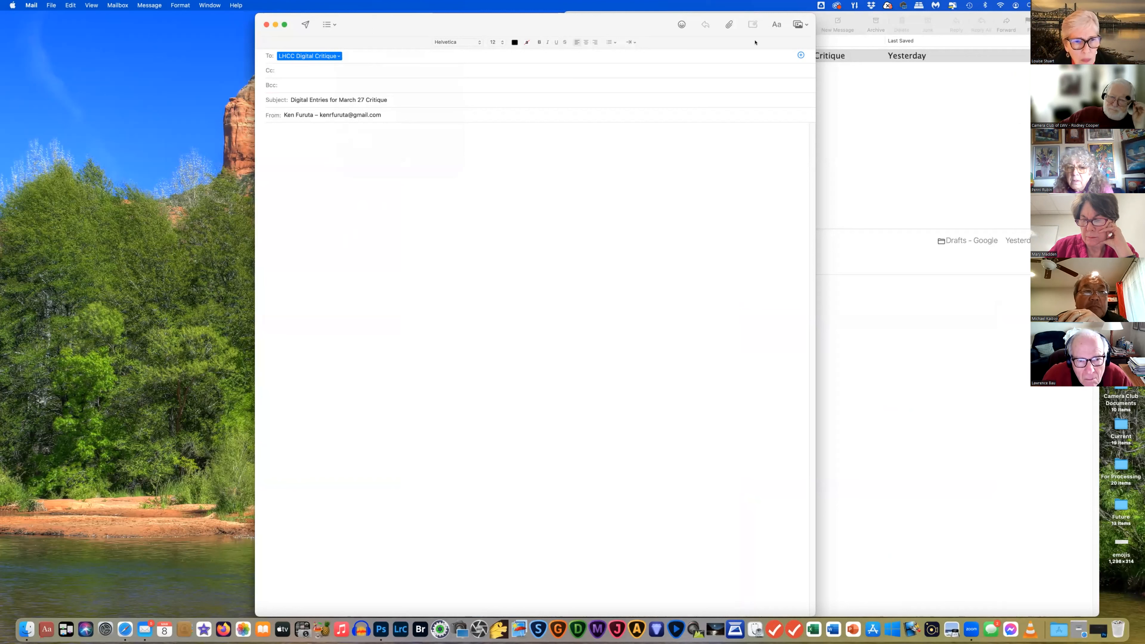
Move and minimize the Mail viewer window, bringing the Resizing Class folder beside the draft
left_click(846, 19)
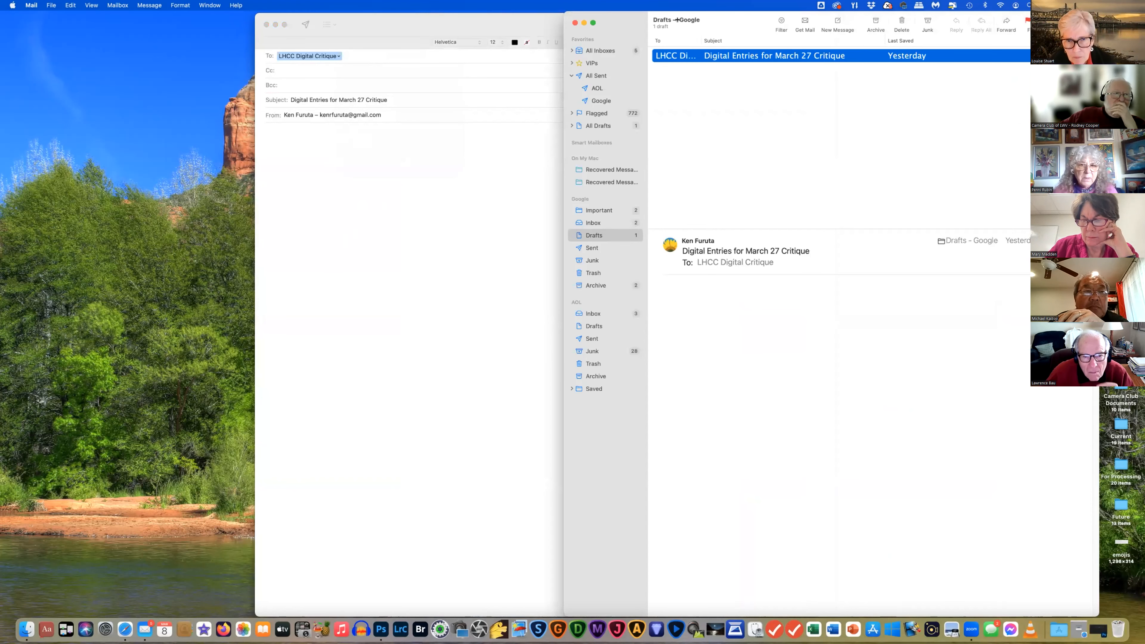
left_click_drag(820, 18, 808, 63)
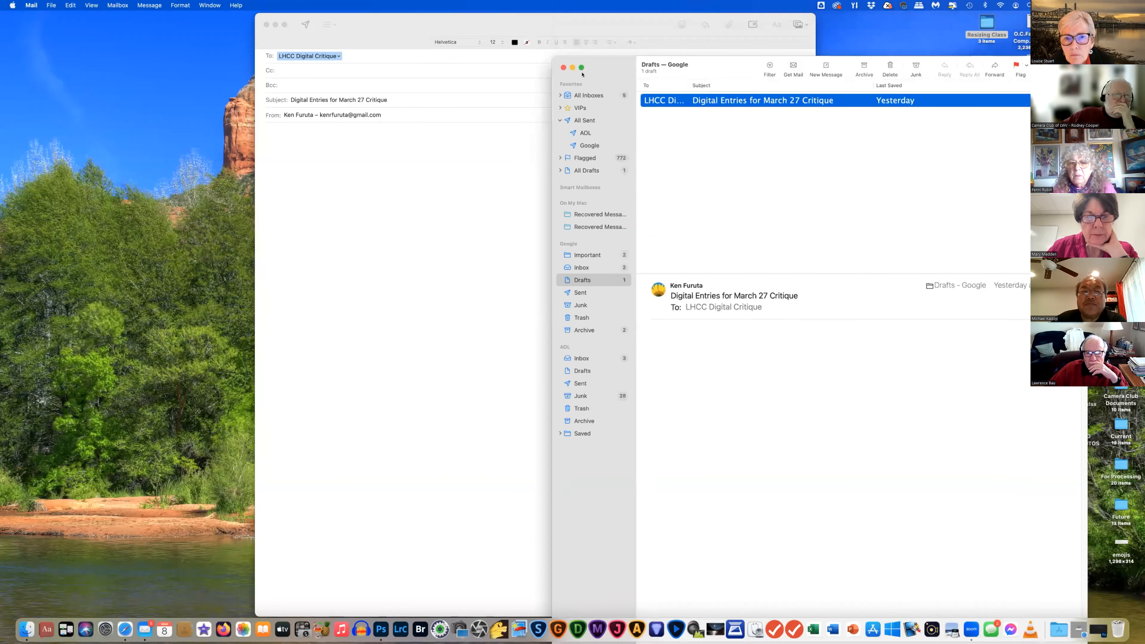
left_click(572, 68)
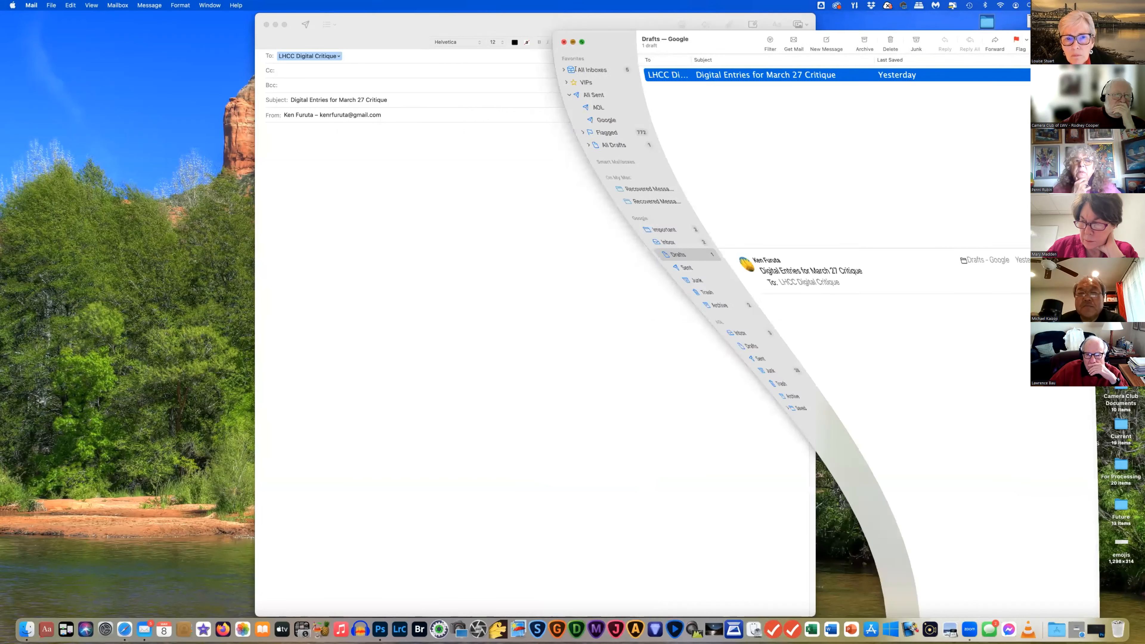
left_click(870, 92)
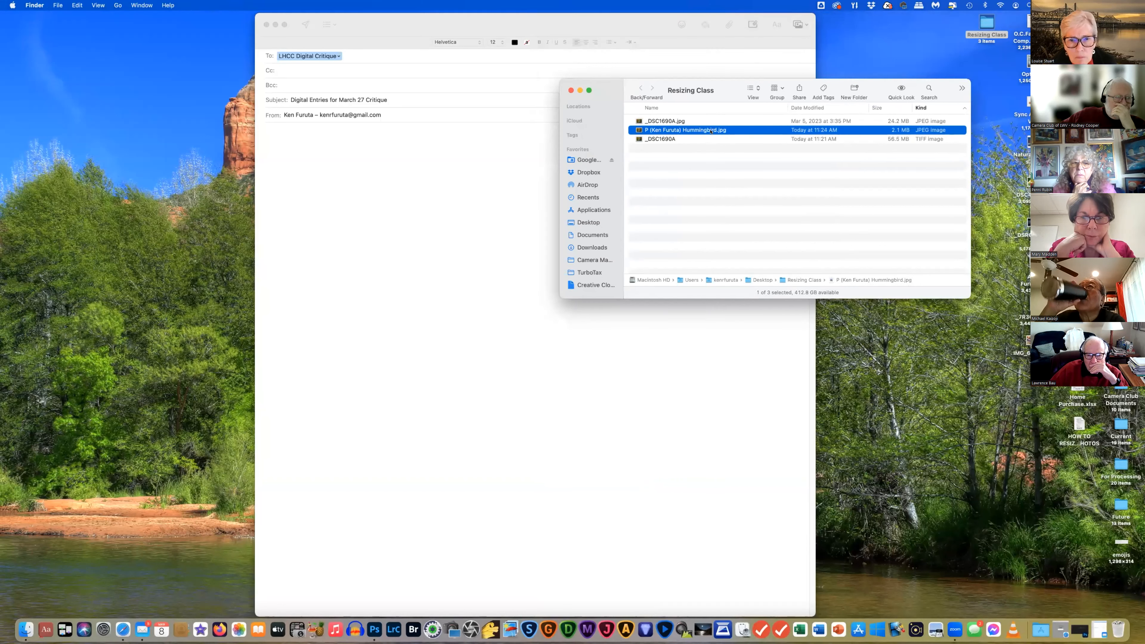
Drop the hummingbird JPEG inline into the draft body and move the Finder window right
left_click_drag(578, 150, 463, 277)
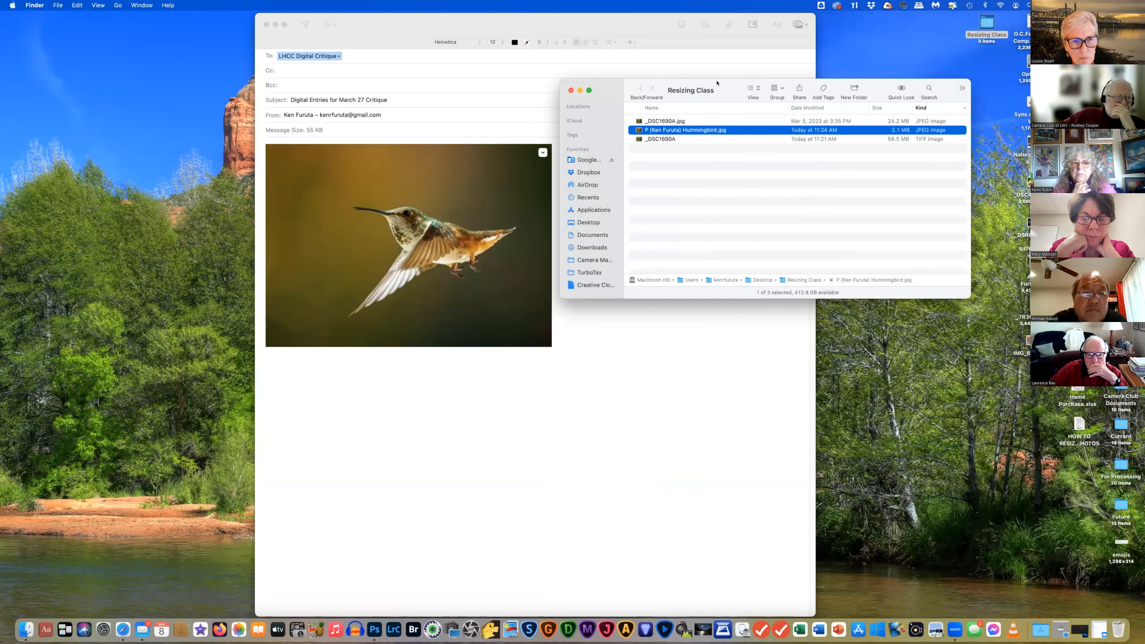
left_click_drag(717, 83, 990, 122)
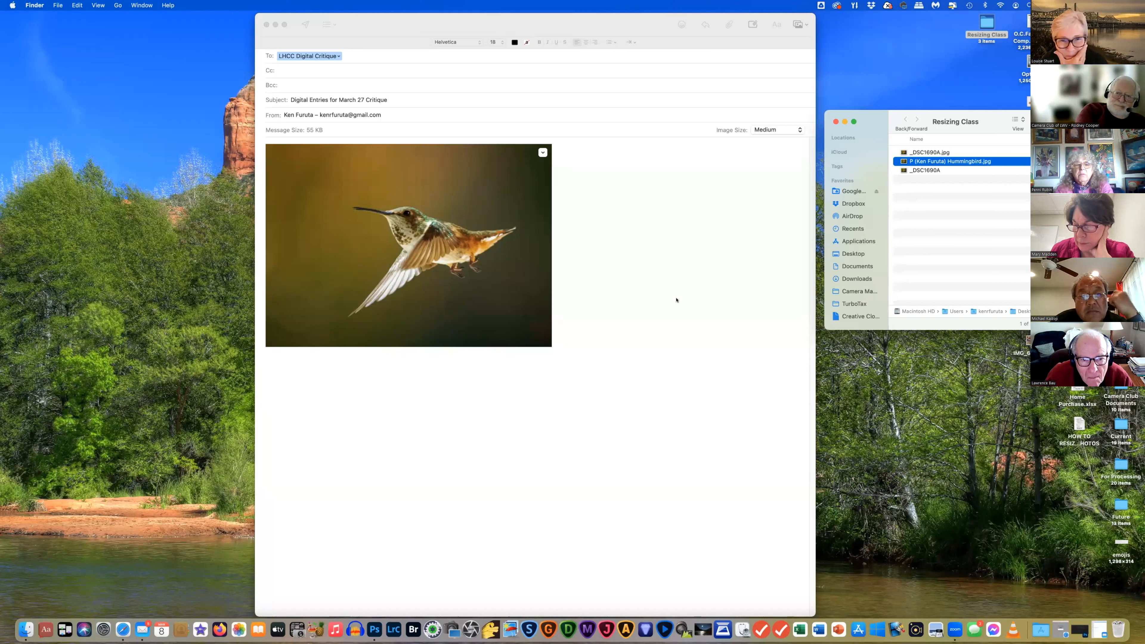
left_click(799, 133)
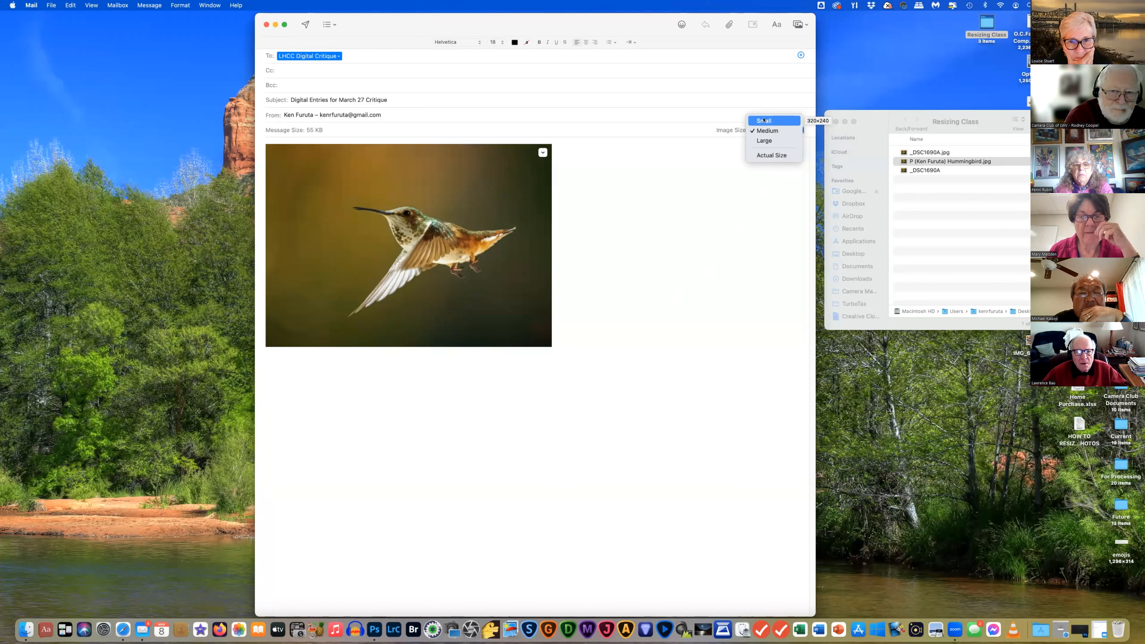
Try Small, then settle on Actual Size for the hummingbird image, making the message 2.1 MB
left_click(763, 121)
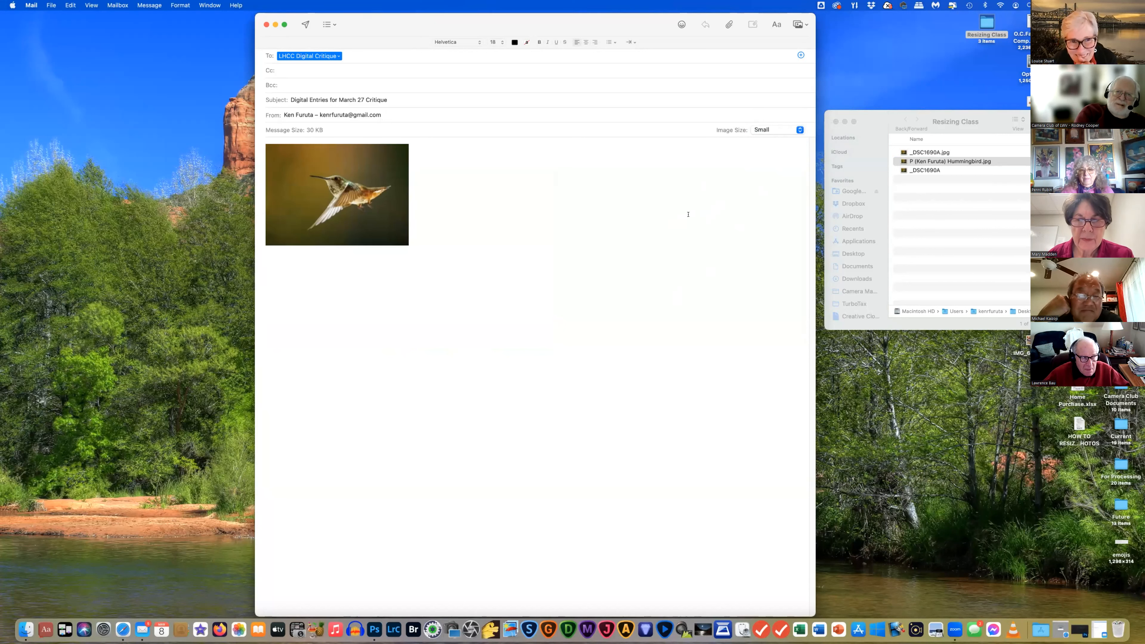
left_click(798, 132)
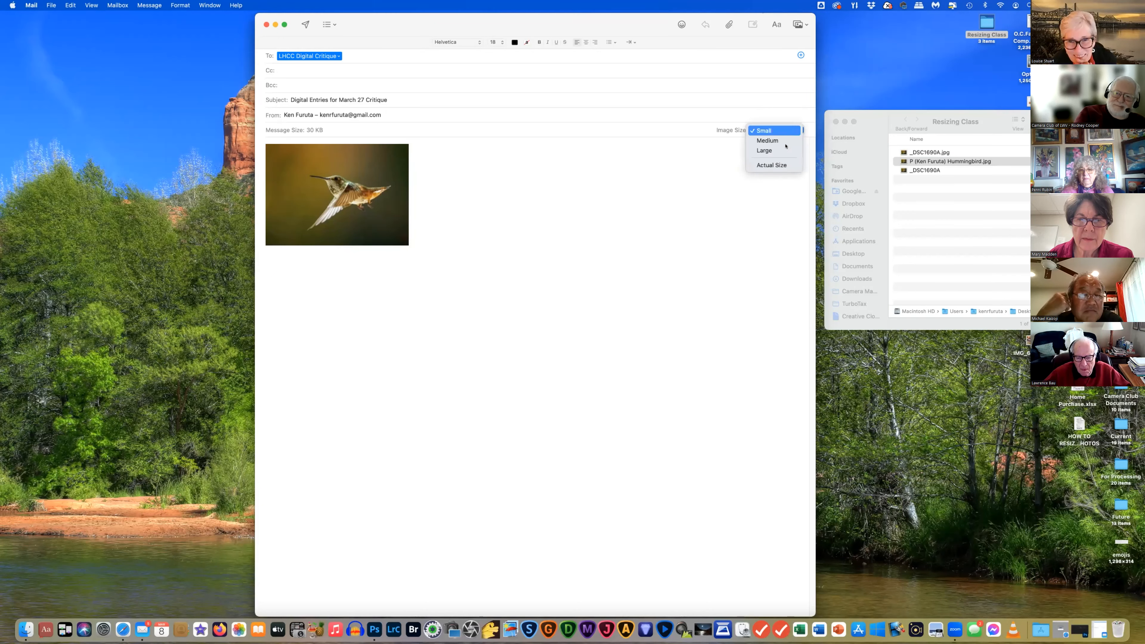
left_click(777, 166)
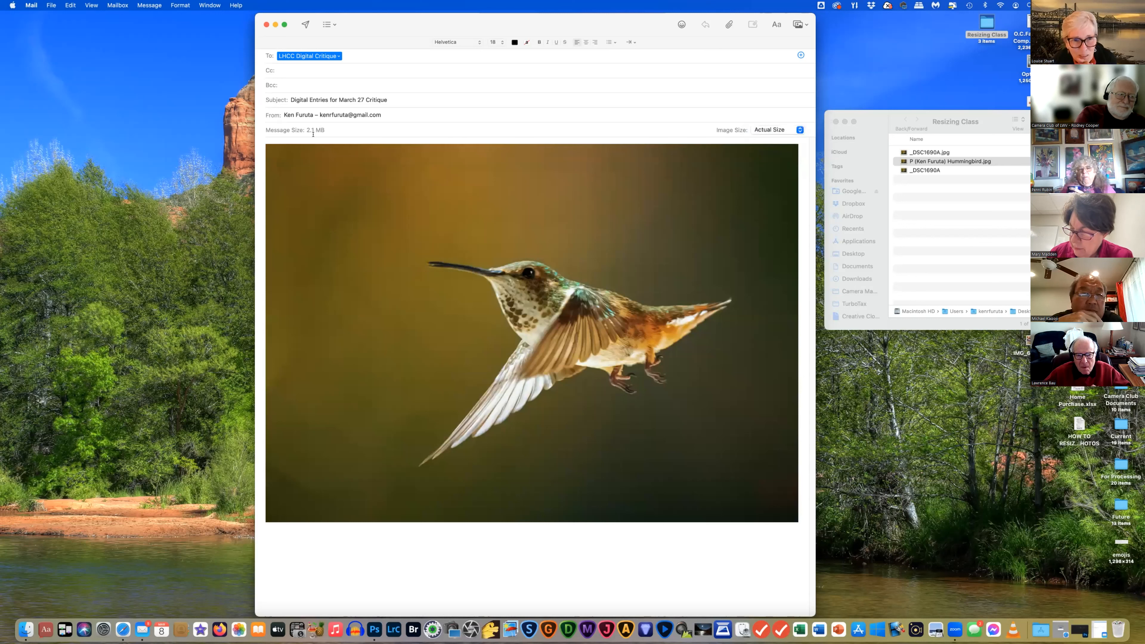
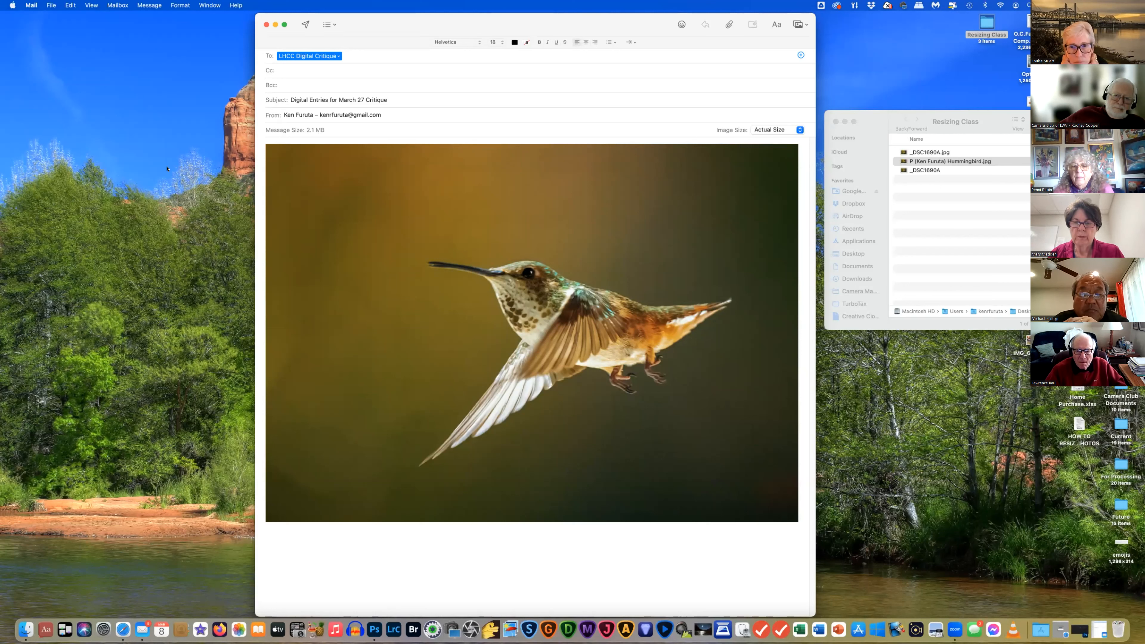
Set the hummingbird attachment to Large, cutting the message to 130 KB, and close the draft
left_click(800, 132)
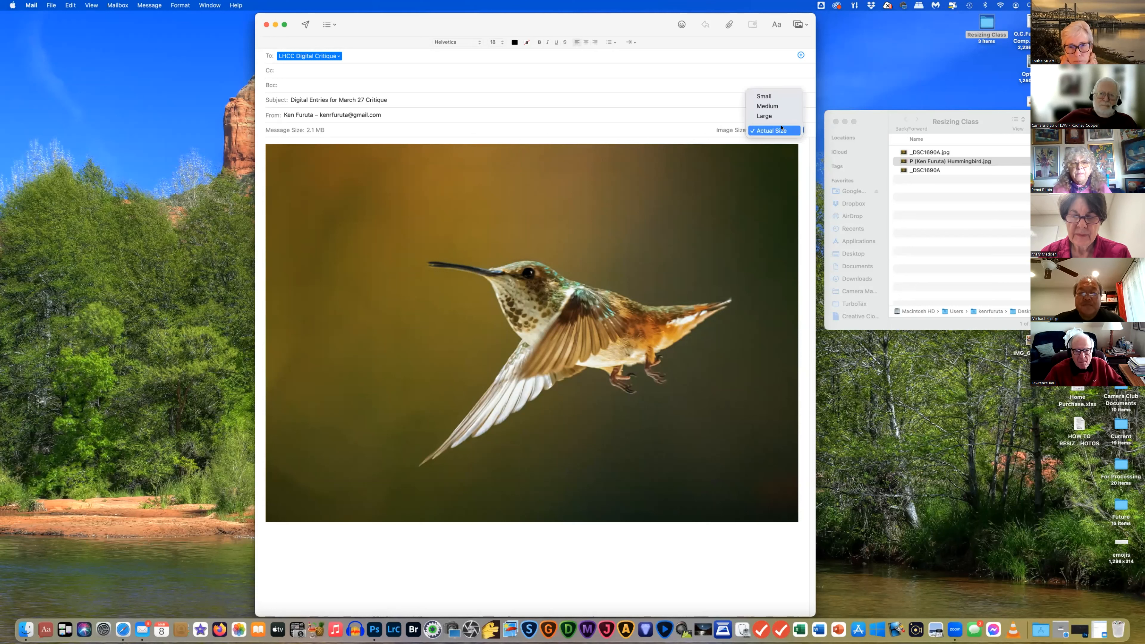
left_click(116, 283)
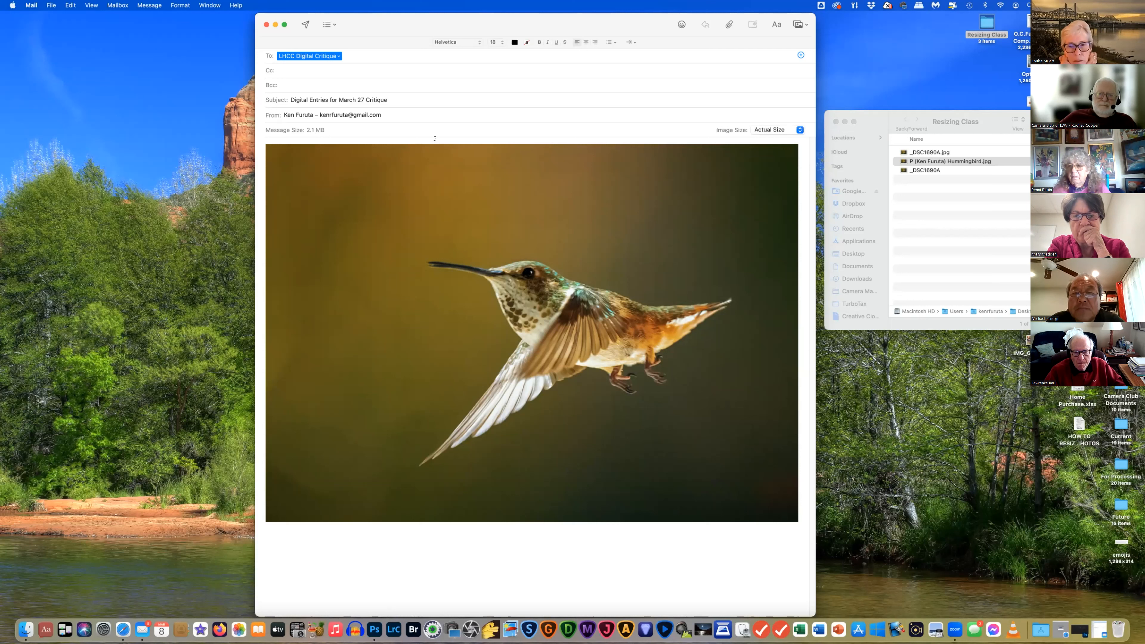
left_click(776, 130)
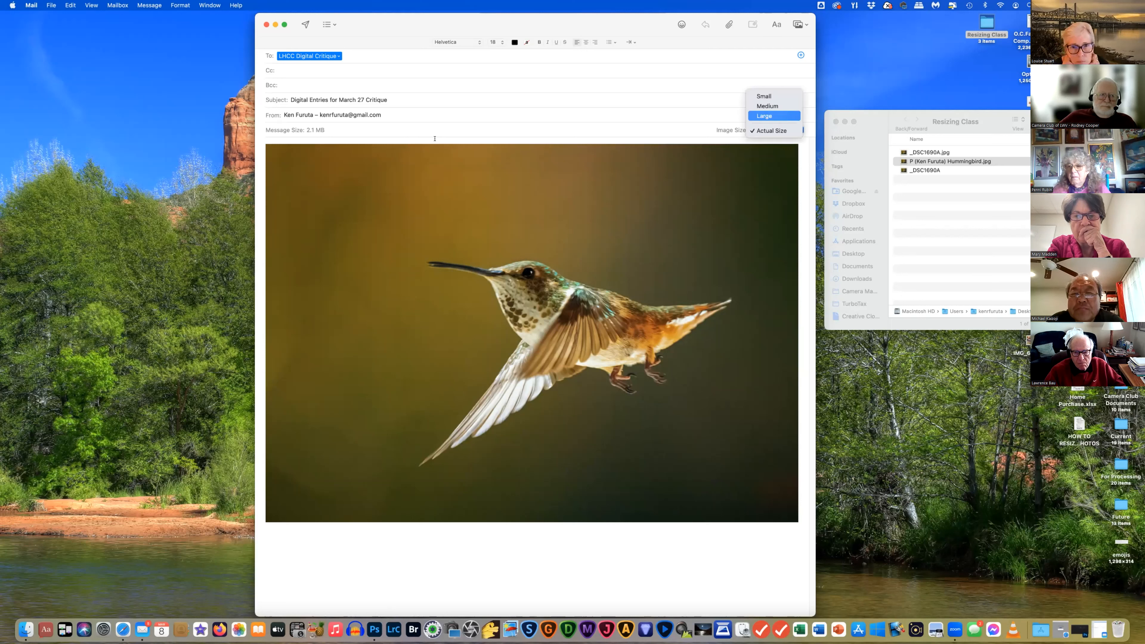
key("Return")
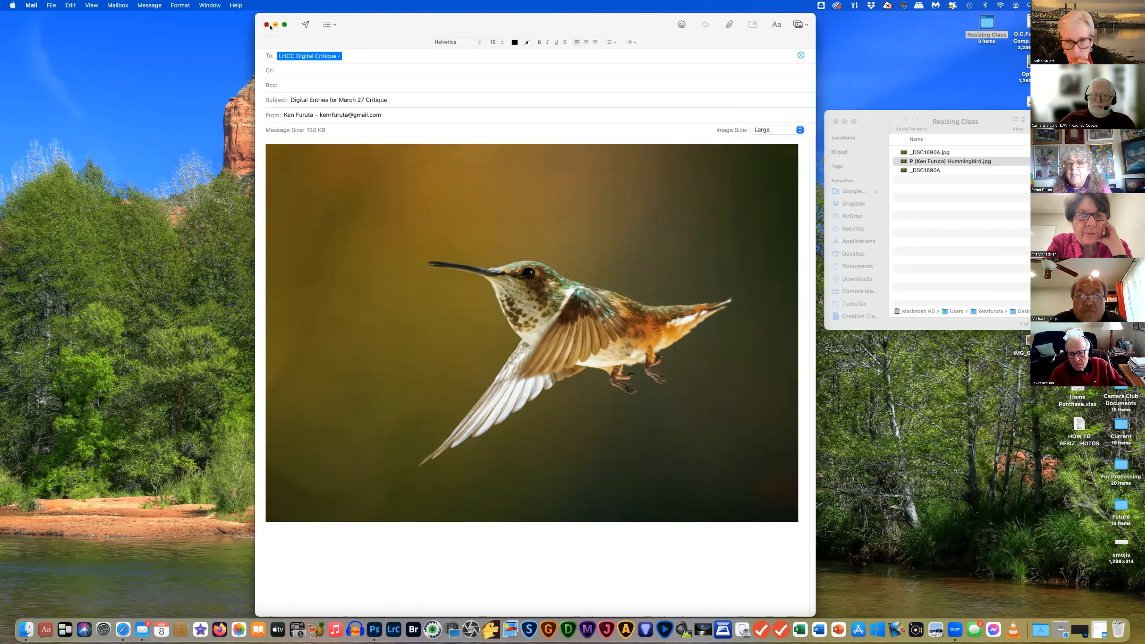
left_click(267, 25)
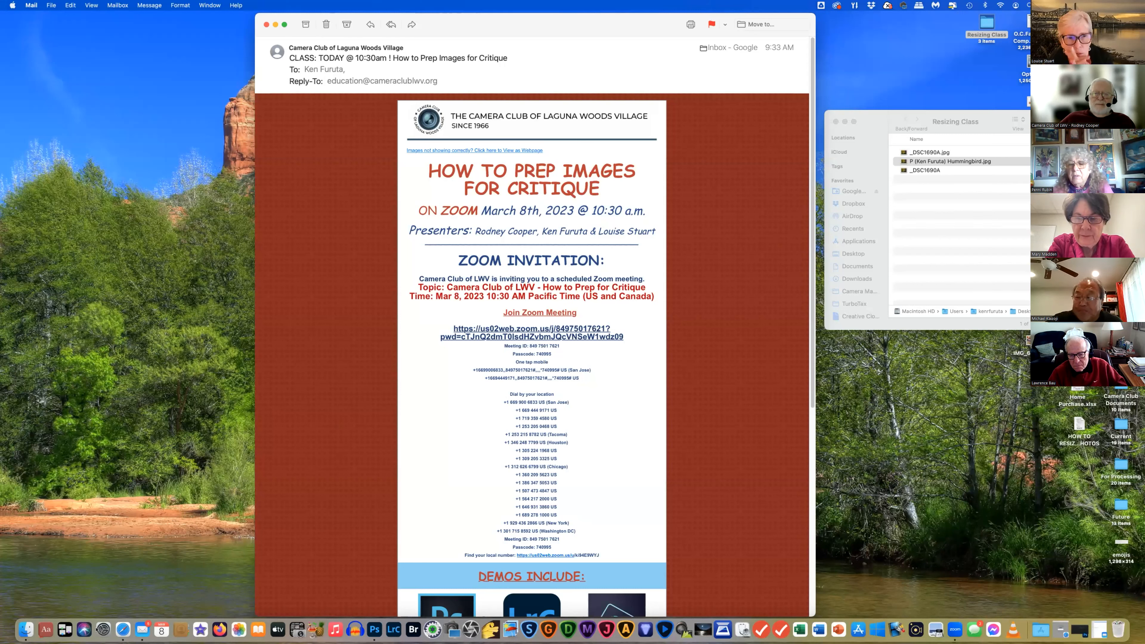
Restore the Drafts mailbox from the Dock and reopen the 'Digital Entries for March 27 Critique' draft
left_click(141, 629)
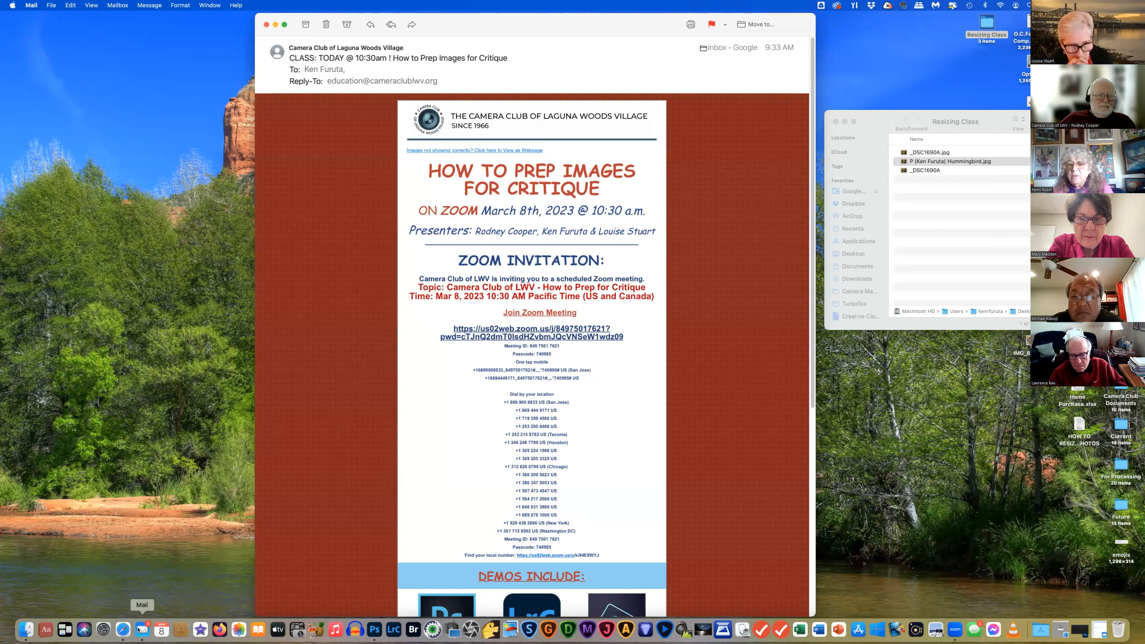
left_click(138, 633)
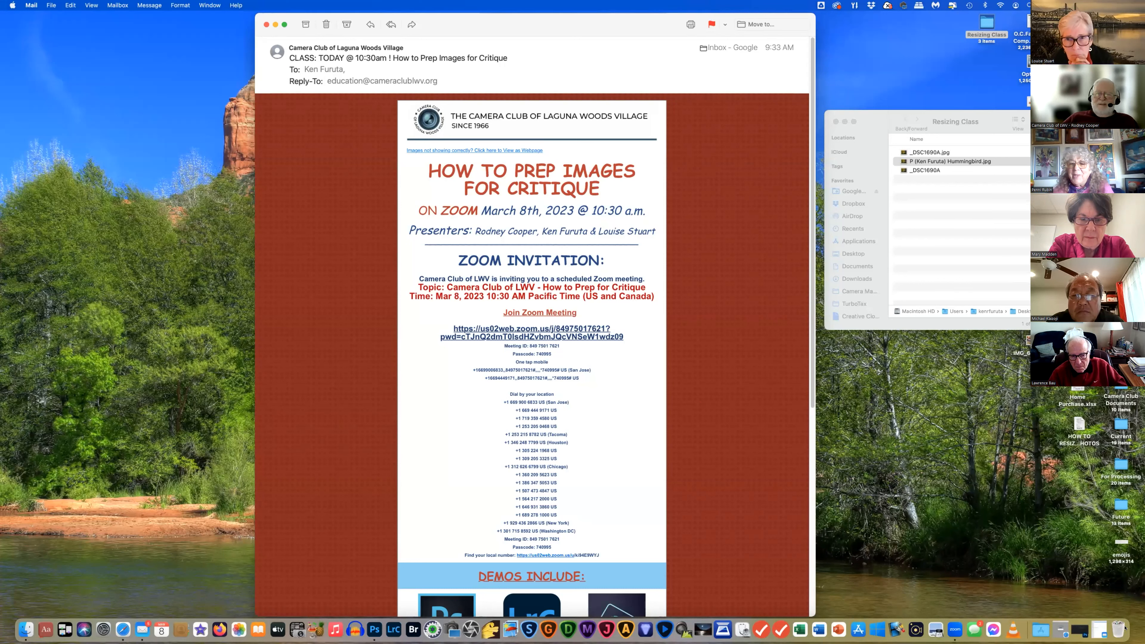
left_click(1099, 632)
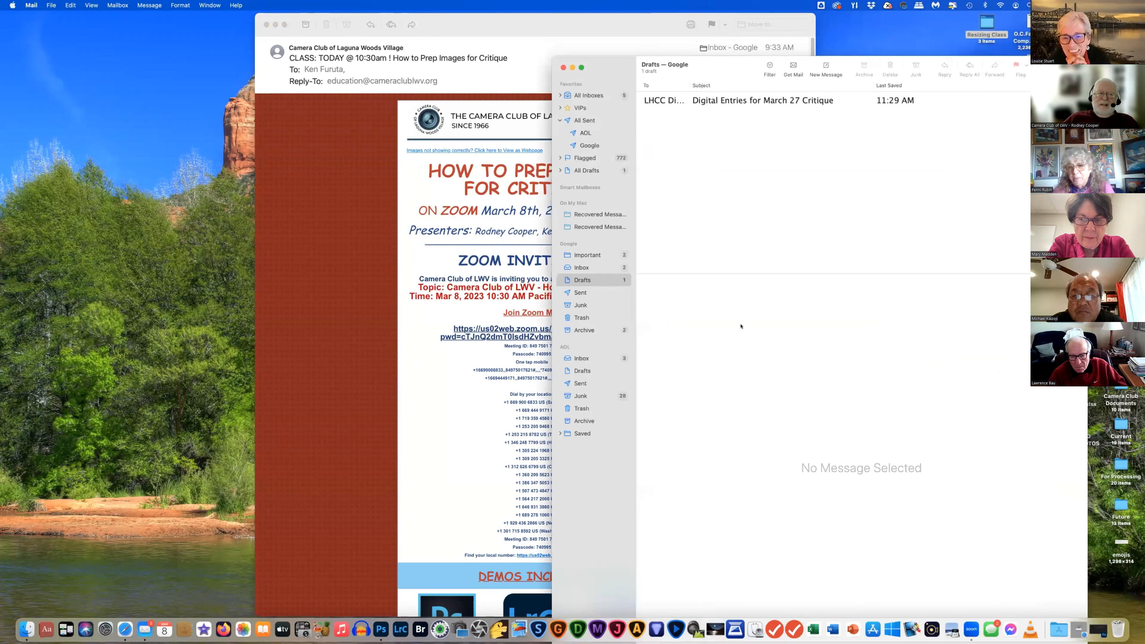
double_click(745, 102)
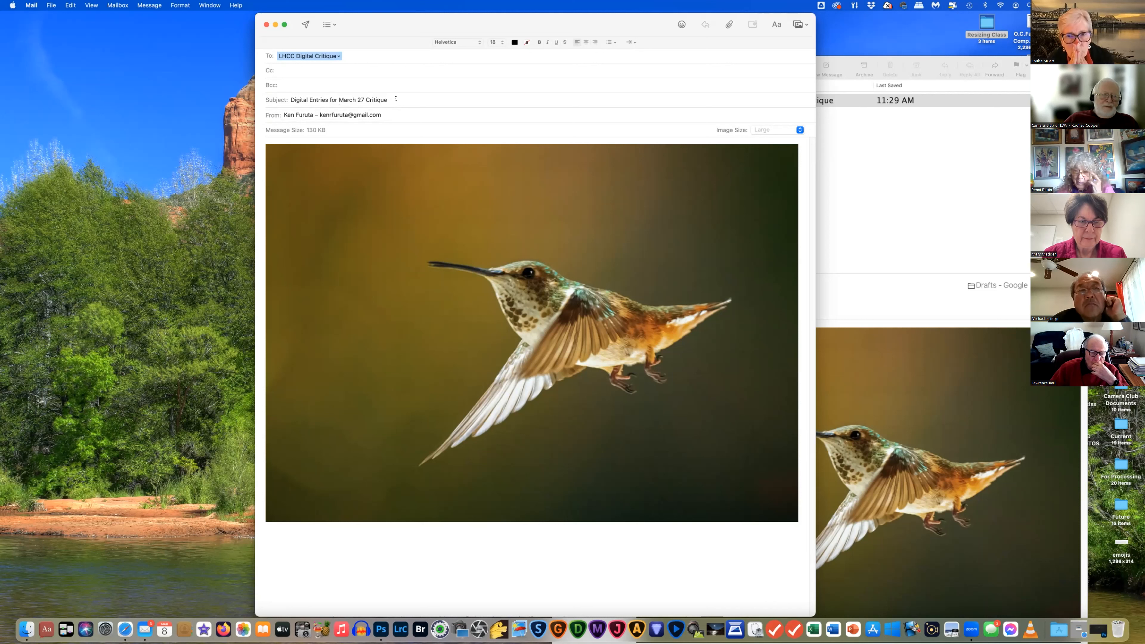
Return the hummingbird attachment's image size to Actual Size
left_click(794, 131)
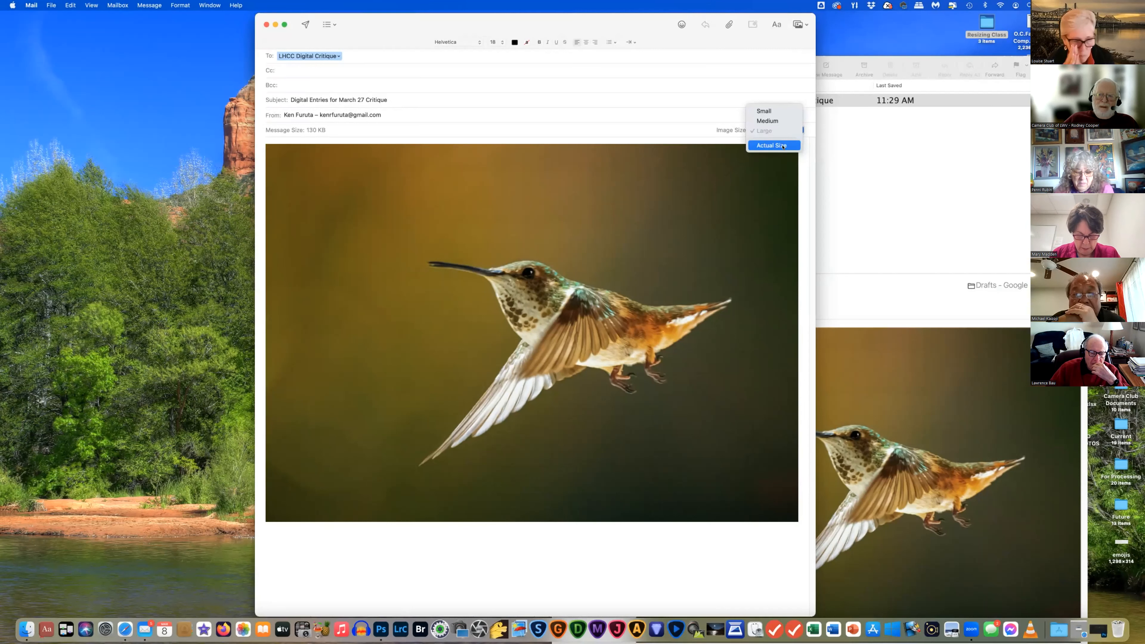
left_click(775, 145)
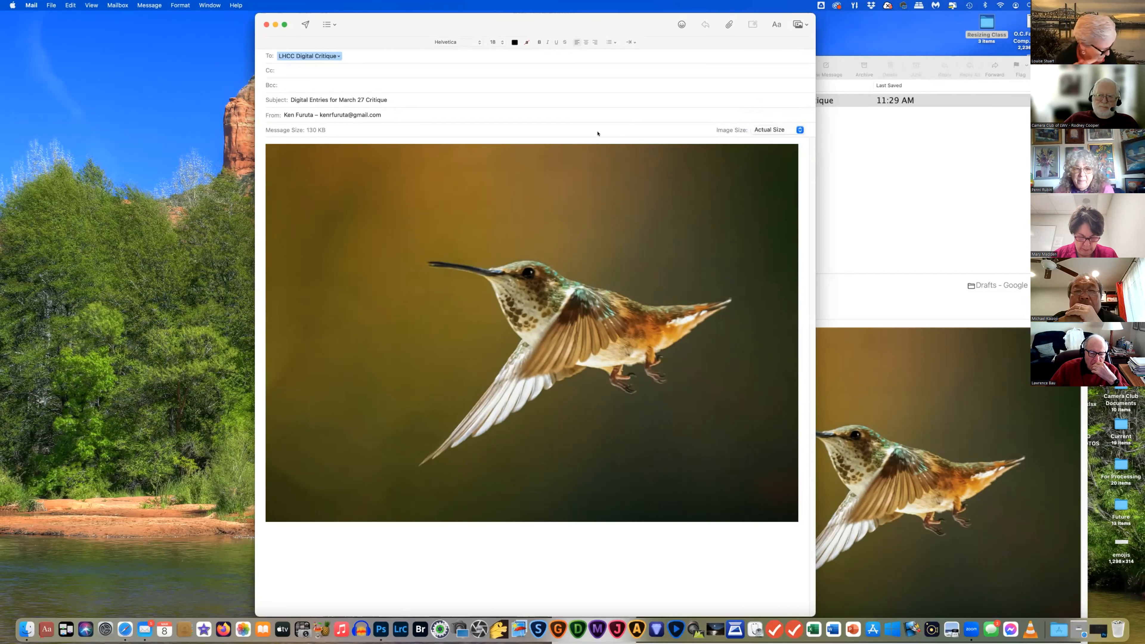
left_click(800, 131)
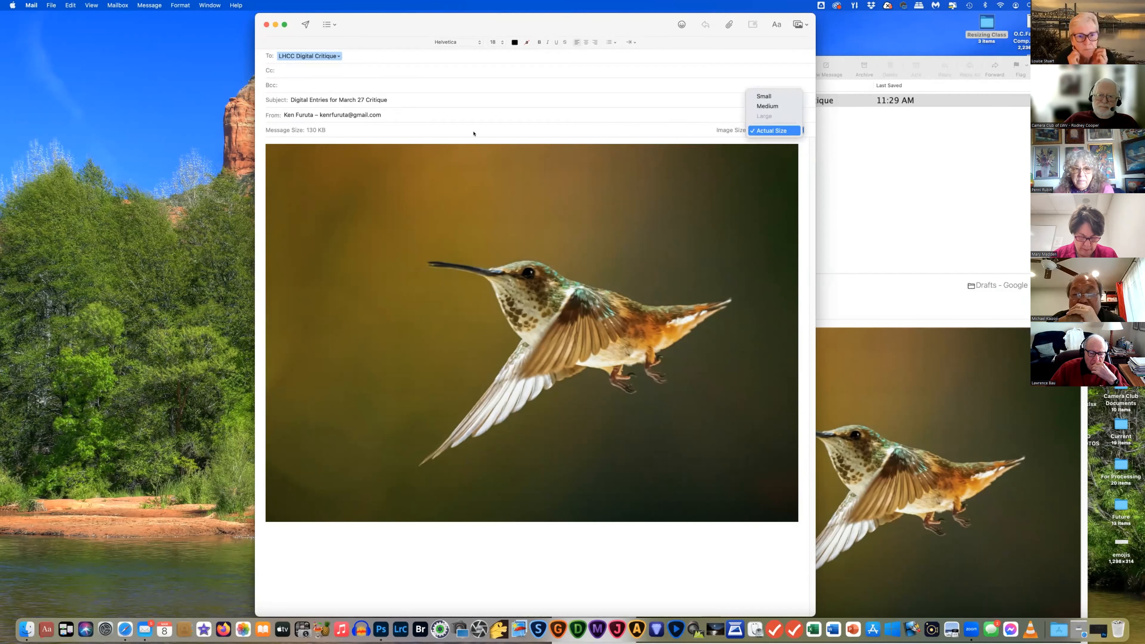
left_click(440, 123)
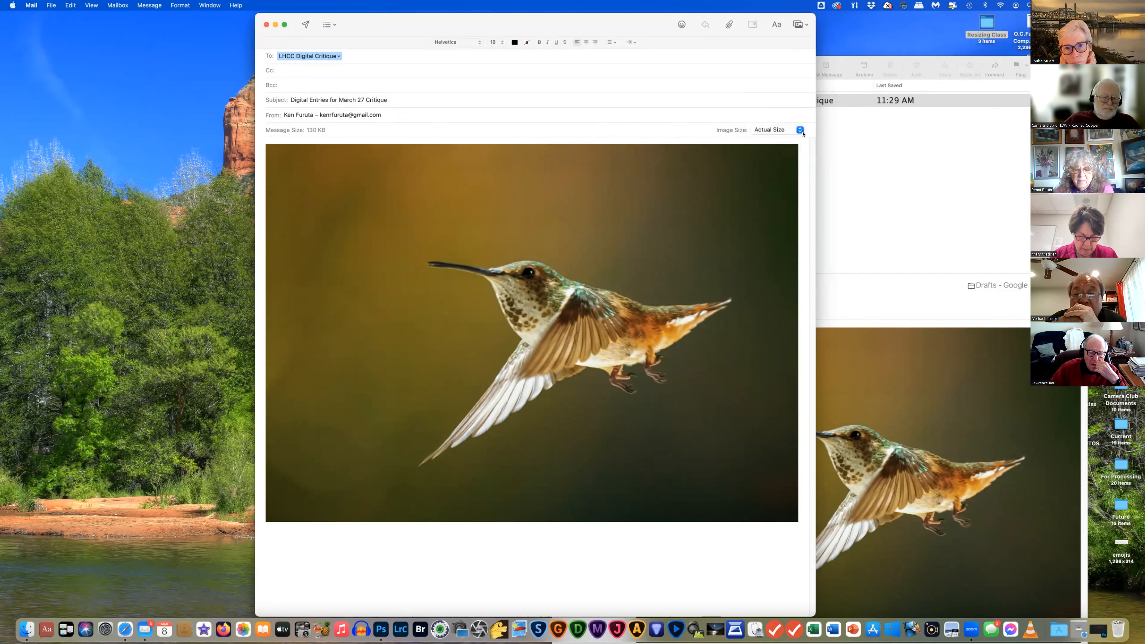
left_click(799, 131)
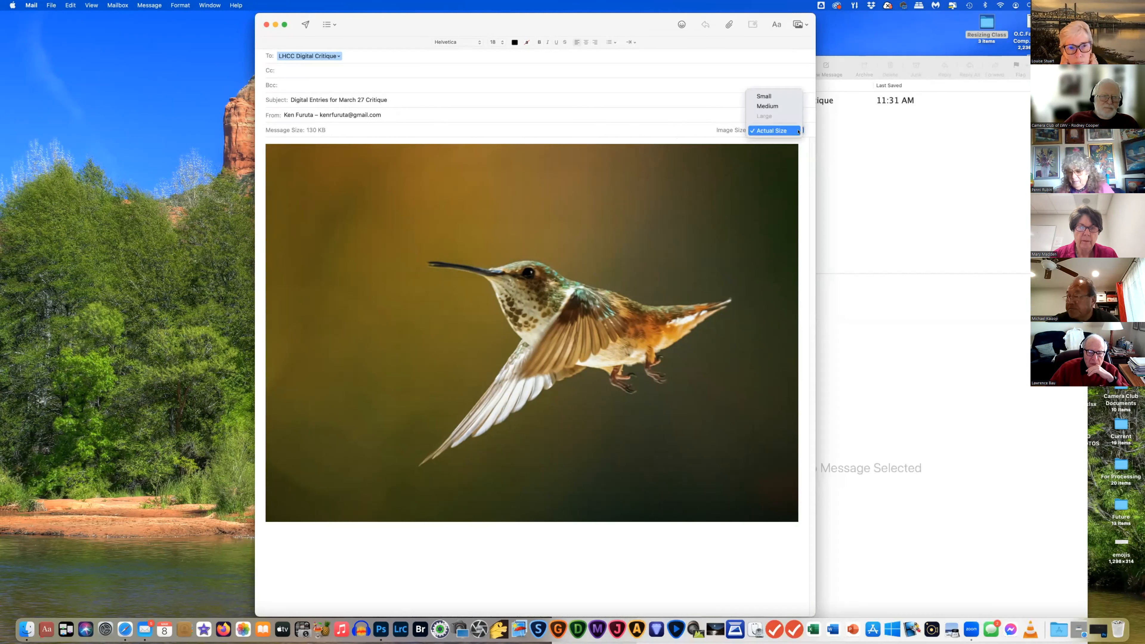
left_click(776, 131)
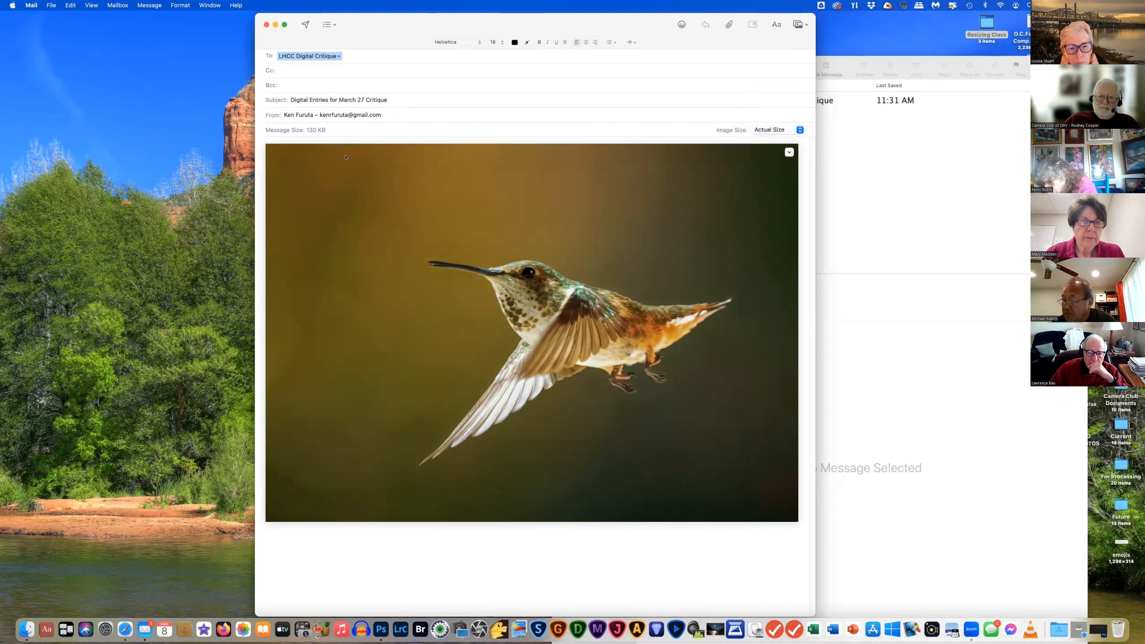
Check the attached photo's options, then close the draft
right_click(486, 307)
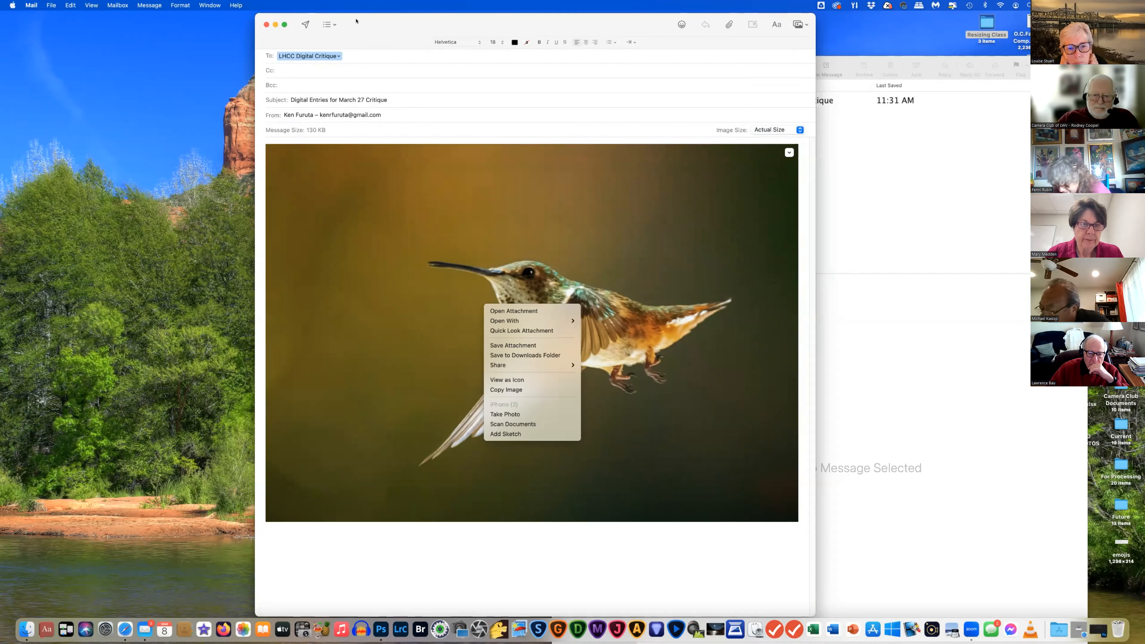
left_click(314, 24)
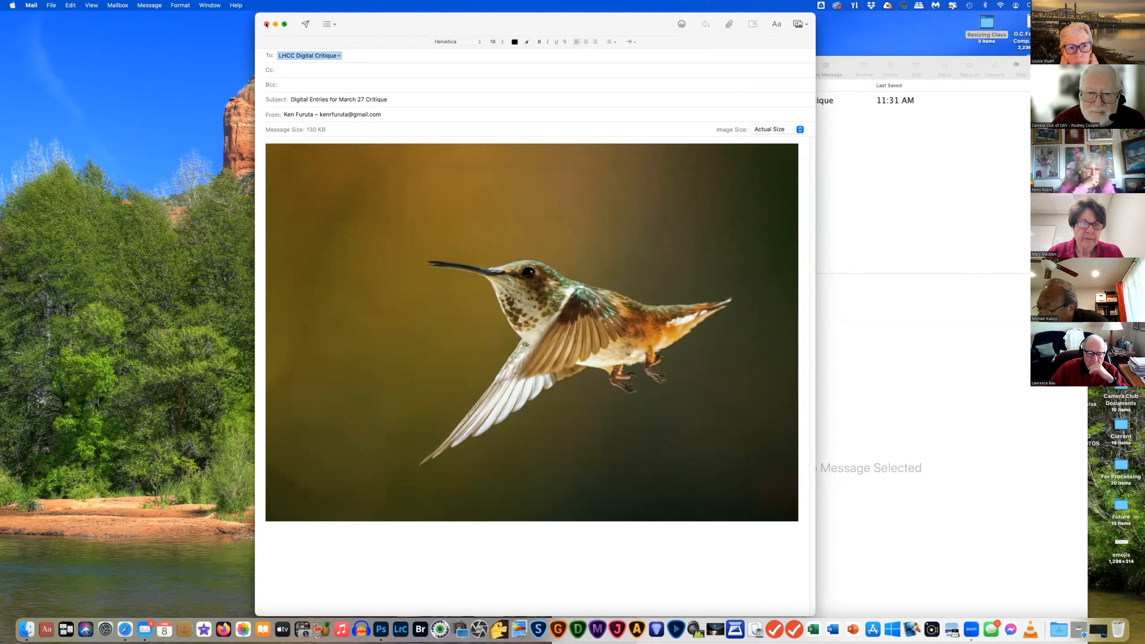
left_click(266, 25)
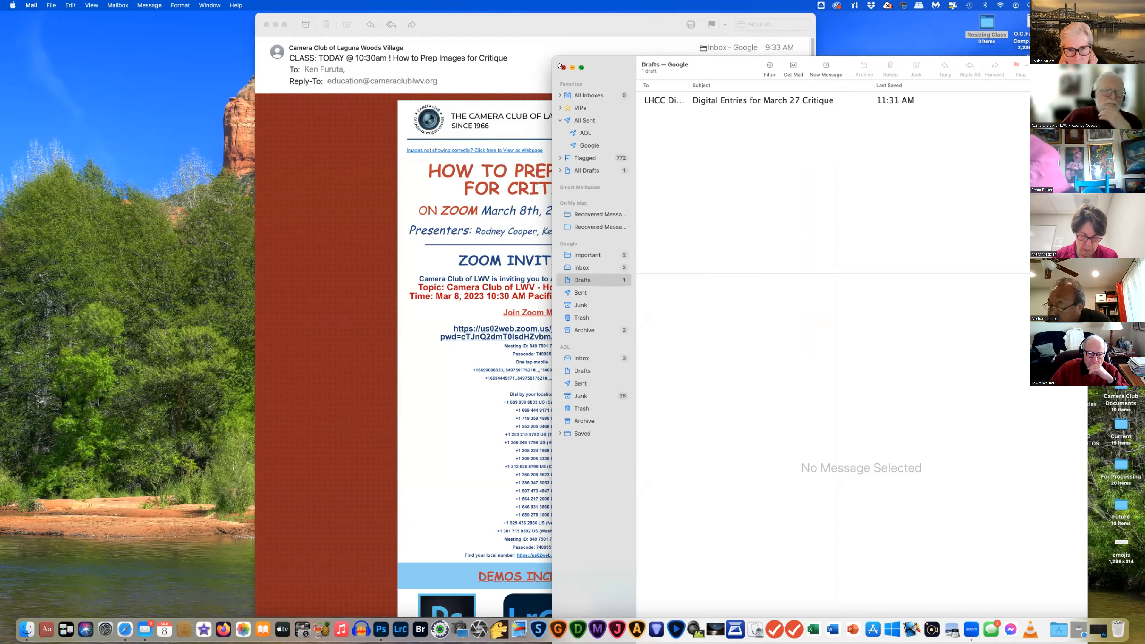
Hide the Drafts window, begin renaming _DSC1690A, then close the Resizing Class window
key("super+w")
left_click_drag(869, 116, 702, 111)
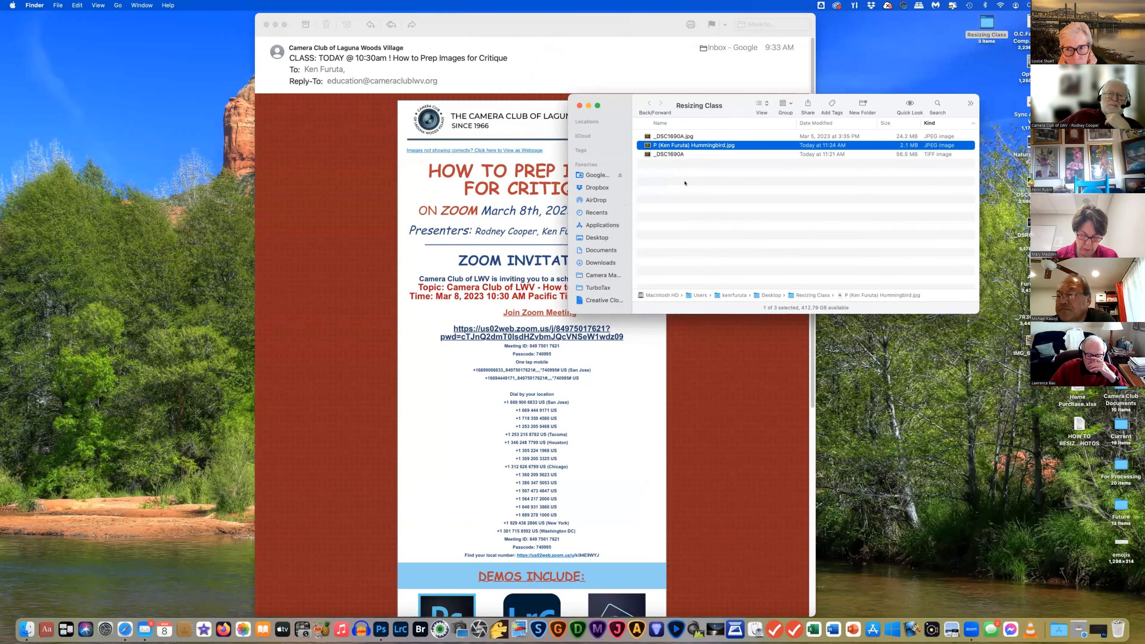
right_click(671, 154)
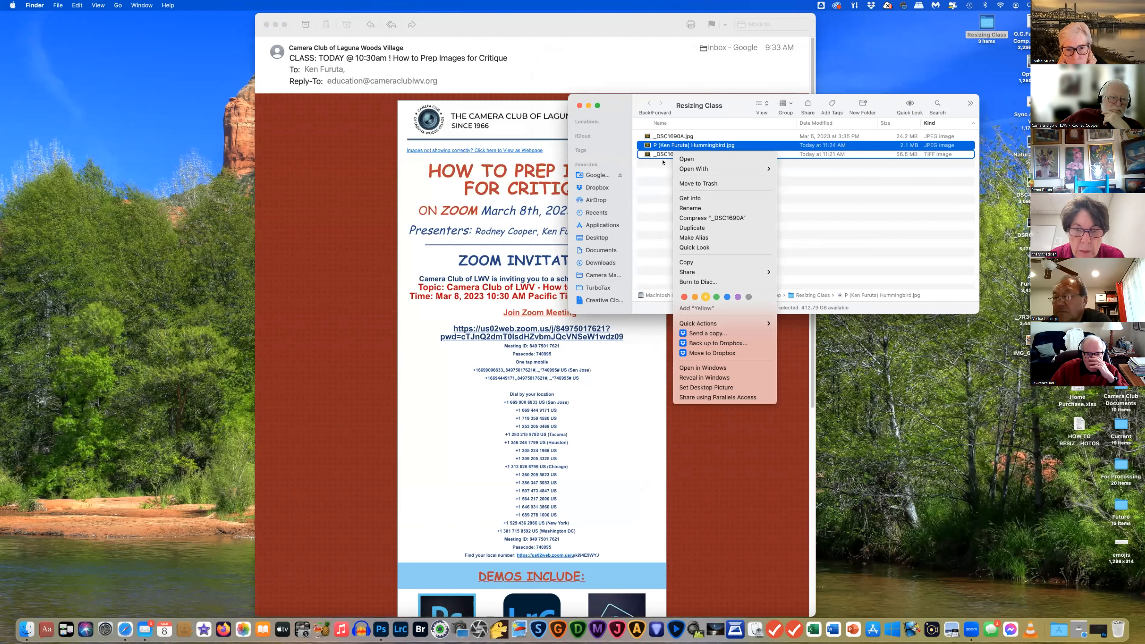
left_click(690, 209)
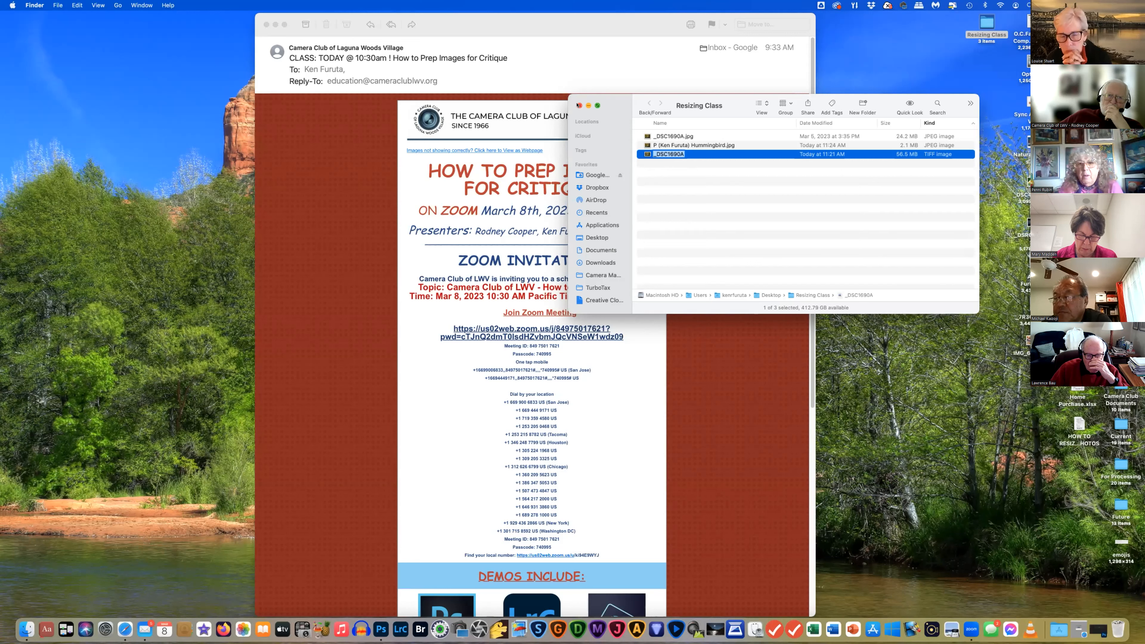
left_click(580, 106)
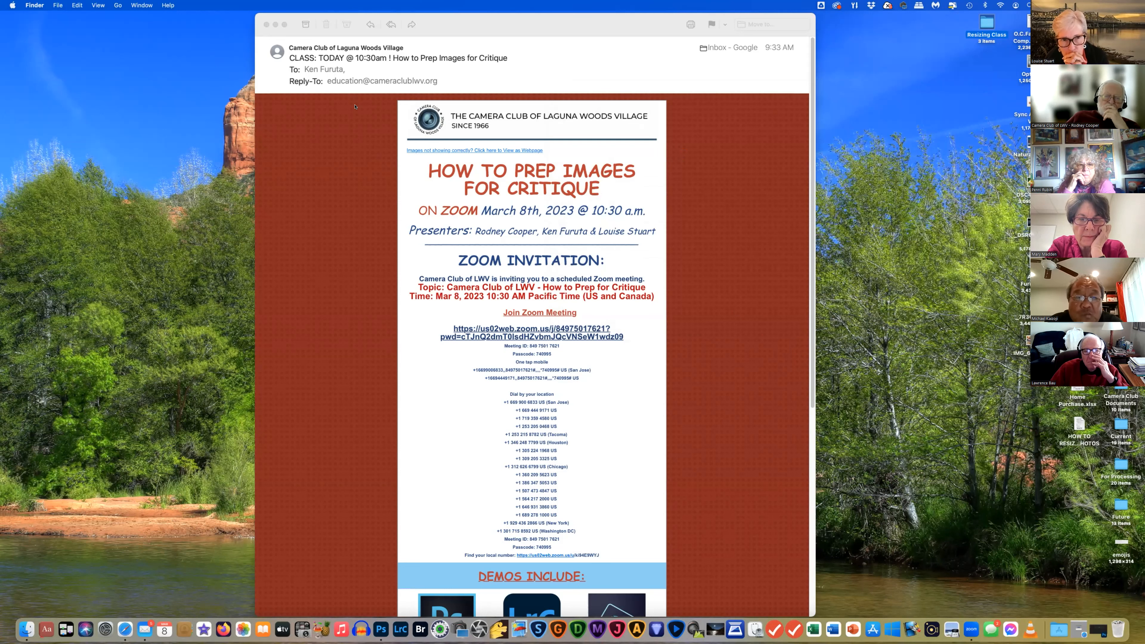
Close the Camera Club email and restore Photoshop, shifting it aside to reveal the desktop
left_click(437, 21)
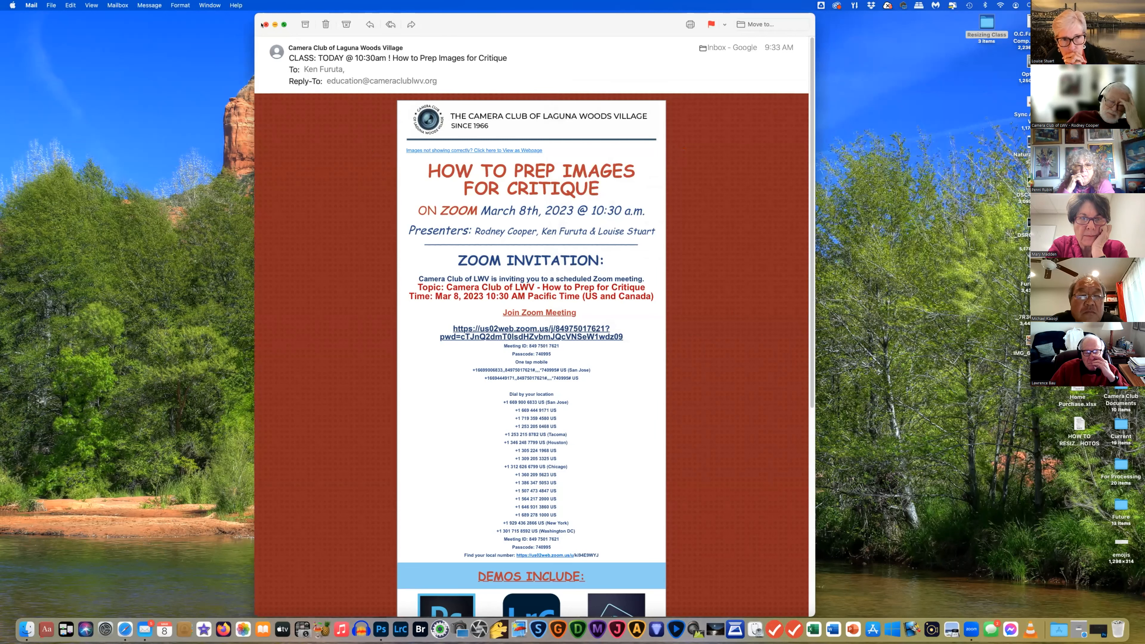
left_click(266, 24)
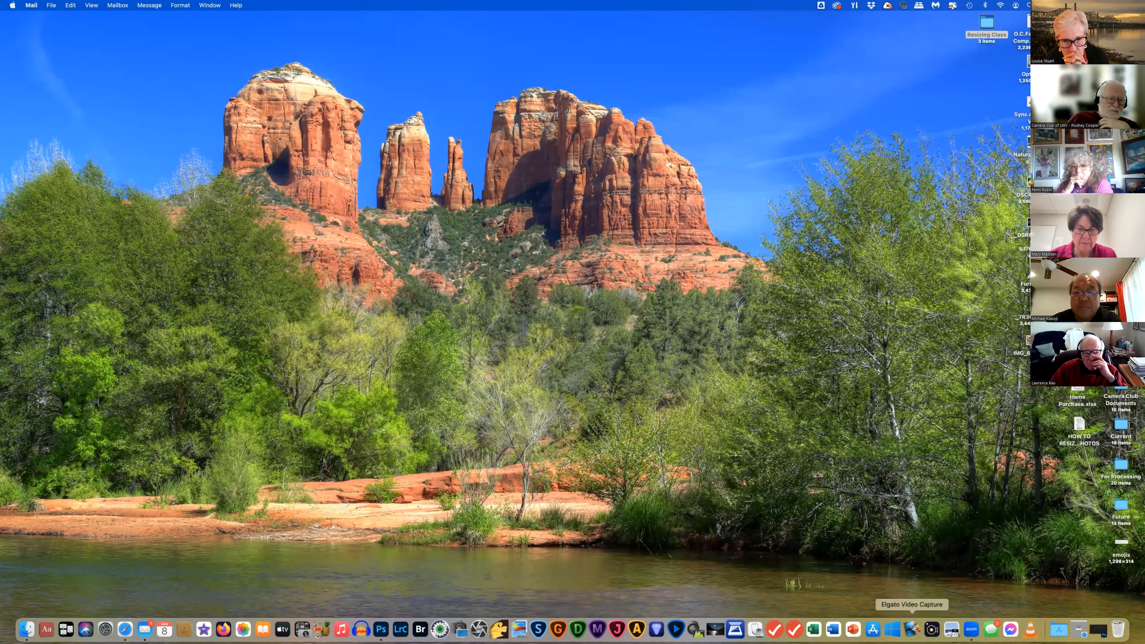
left_click(1098, 629)
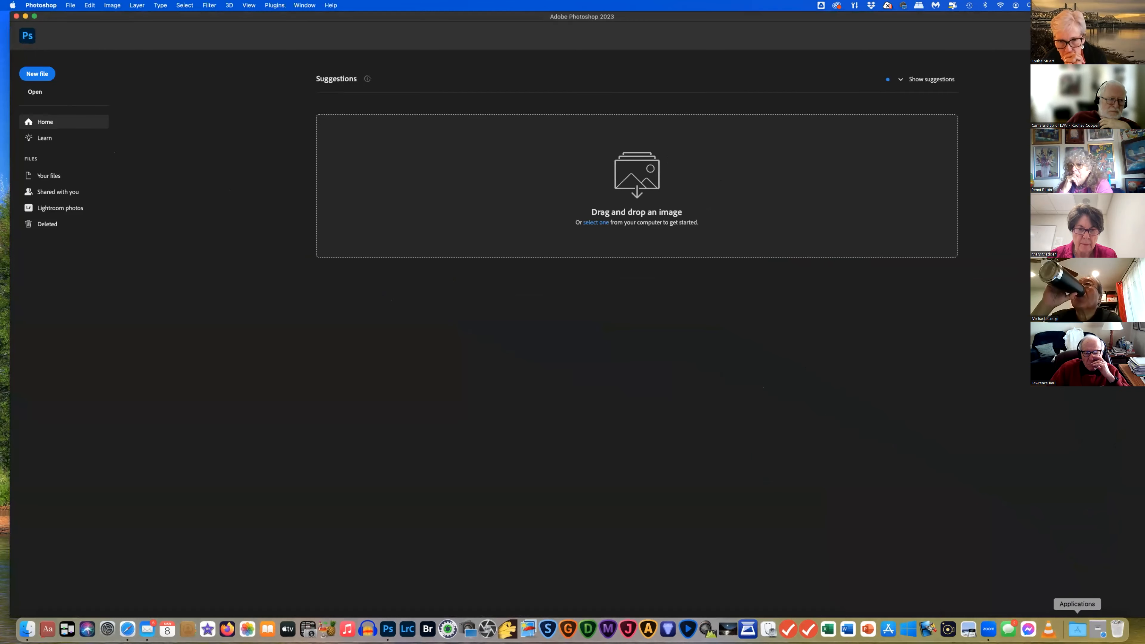
left_click_drag(720, 17, 464, 10)
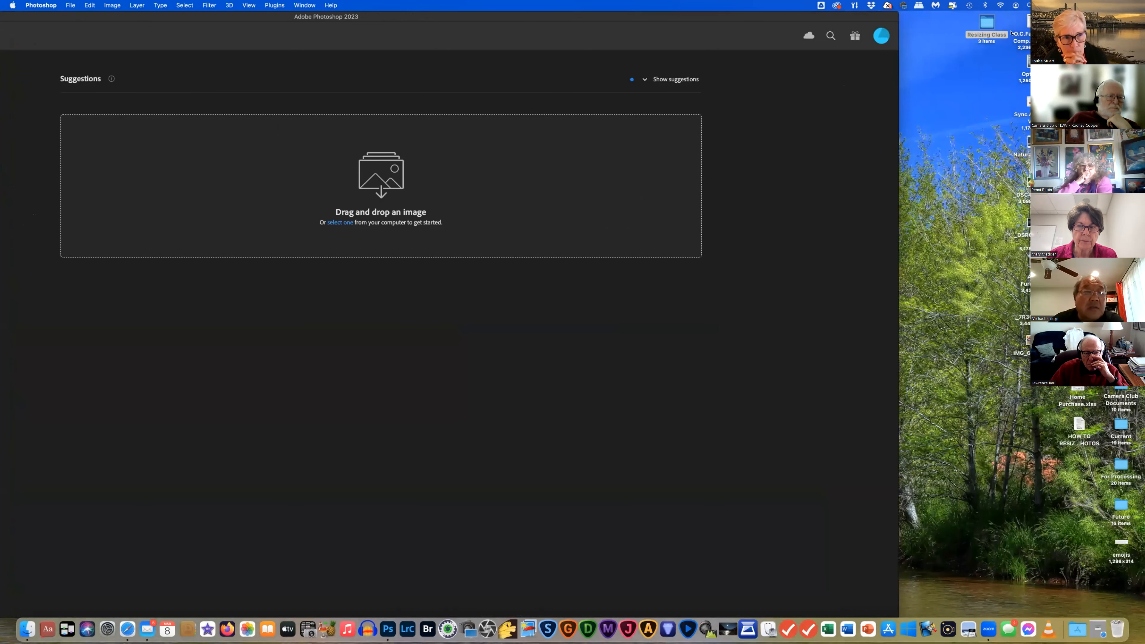
Open the Resizing Class folder and drag _DSC1690A.jpg into Photoshop
left_click(986, 26)
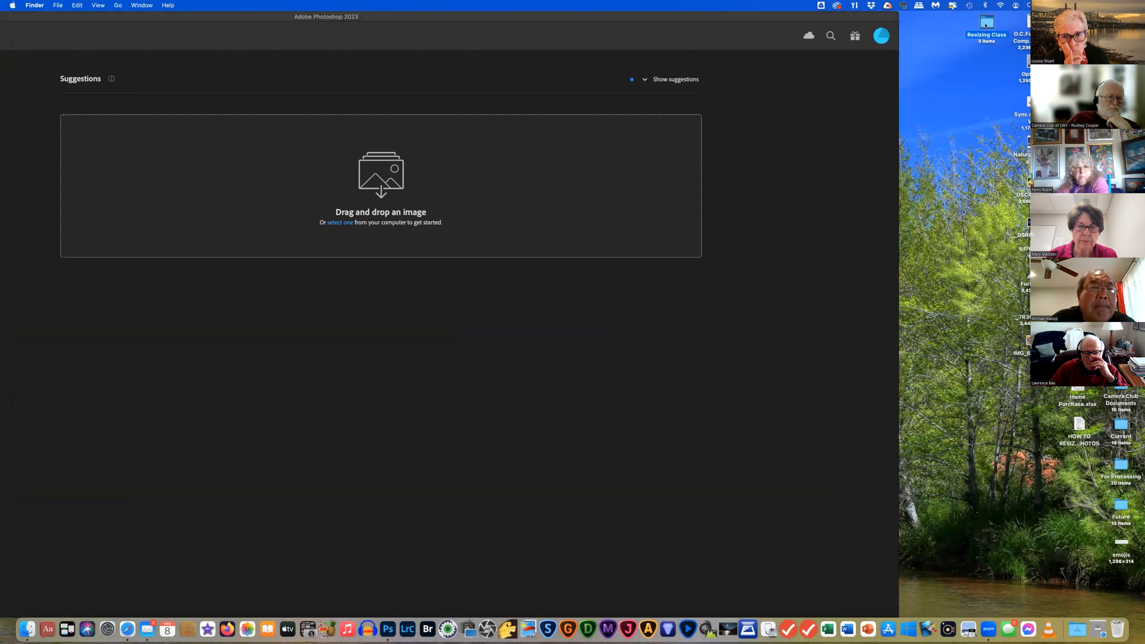
double_click(986, 26)
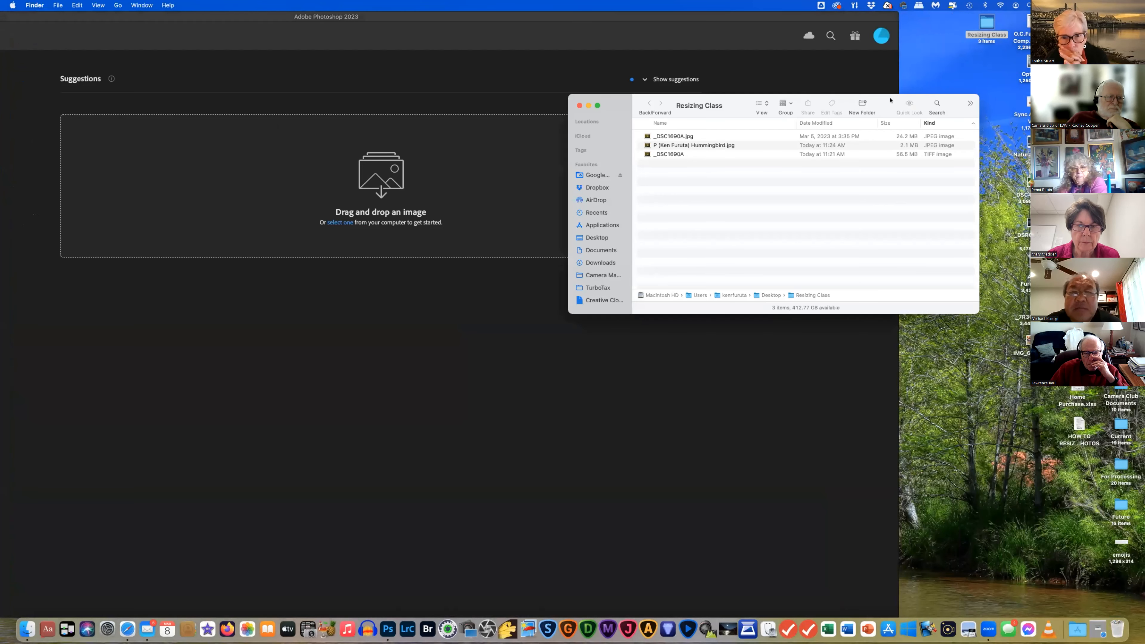
left_click_drag(890, 100, 933, 122)
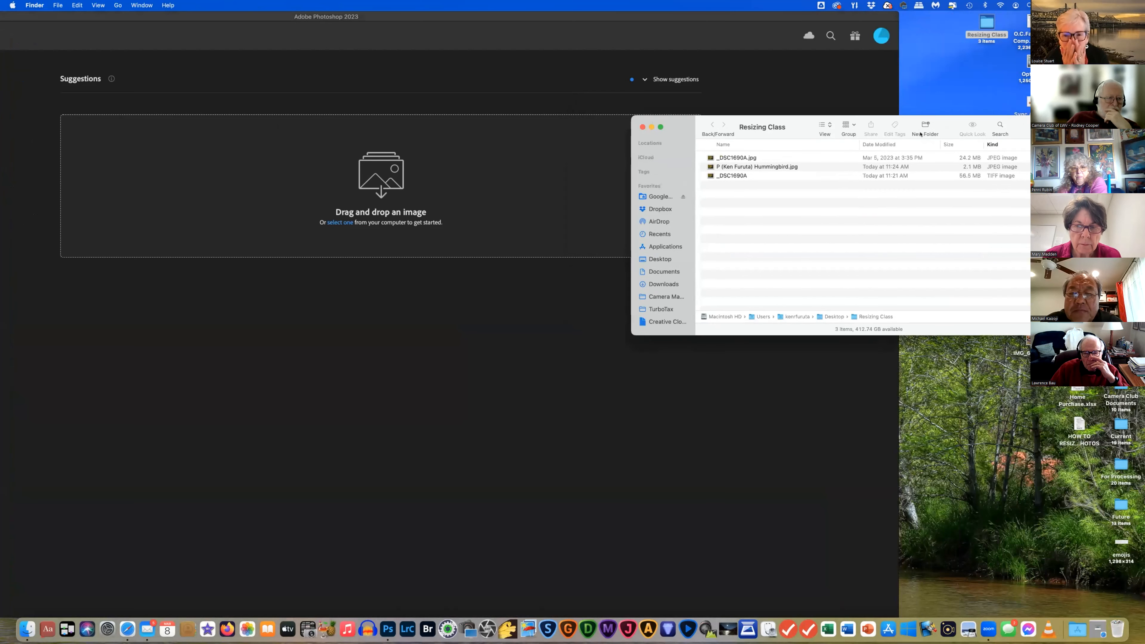
left_click(849, 155)
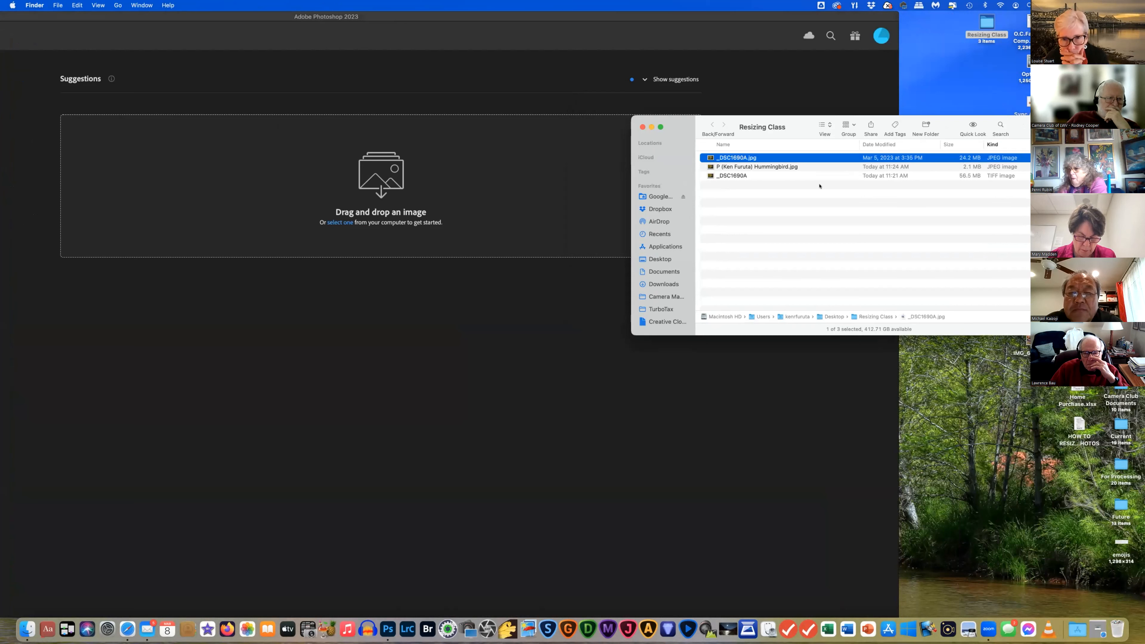
left_click_drag(807, 158, 424, 352)
Reposition Photoshop and start a crop preview of the hummingbird photo
left_click(438, 330)
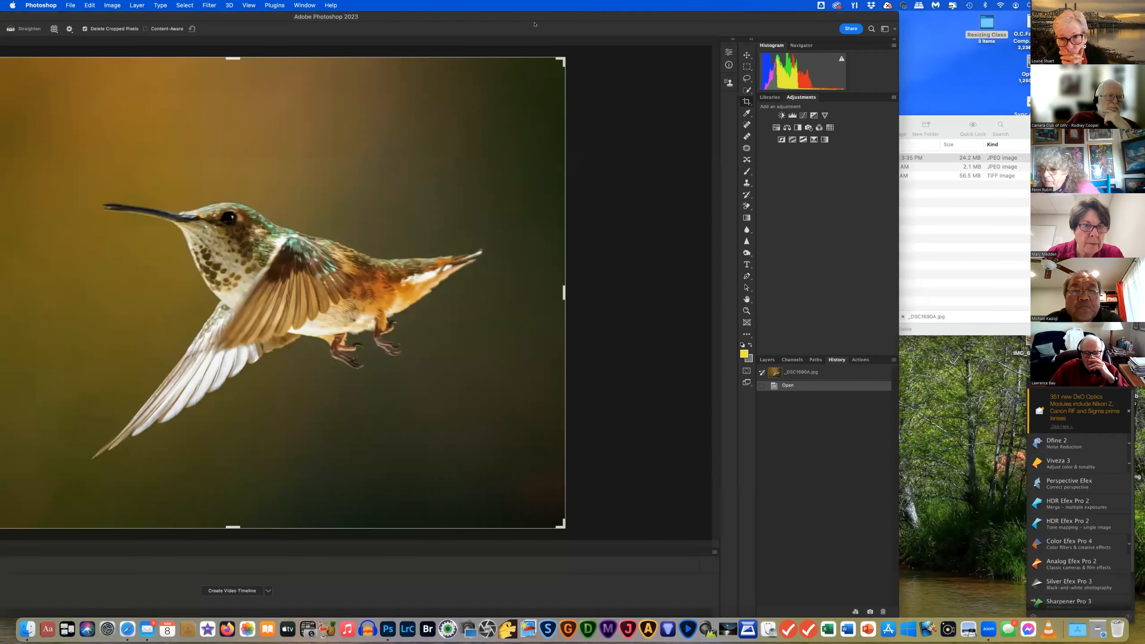
left_click_drag(445, 19, 701, 17)
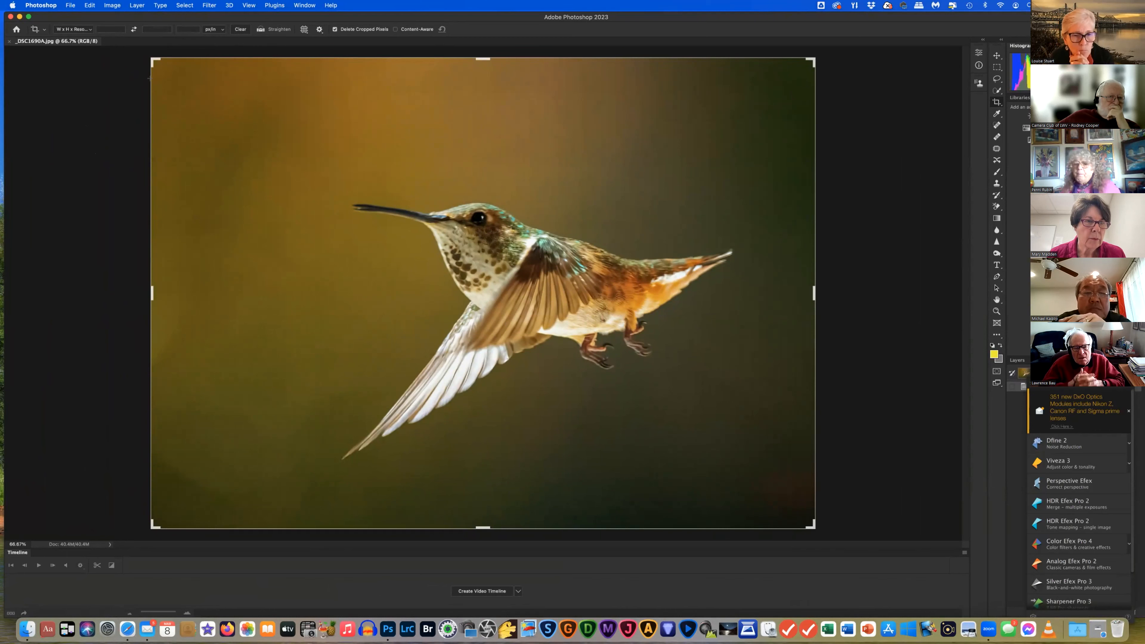
left_click_drag(91, 110, 147, 163)
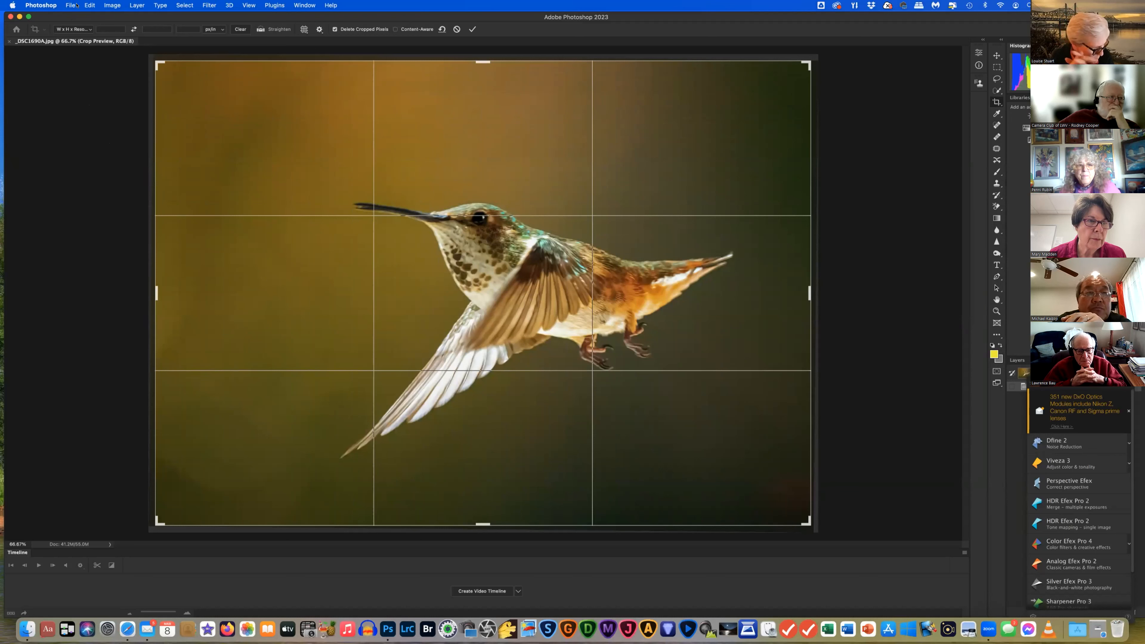
Bring up Photoshop's File menu
left_click(70, 5)
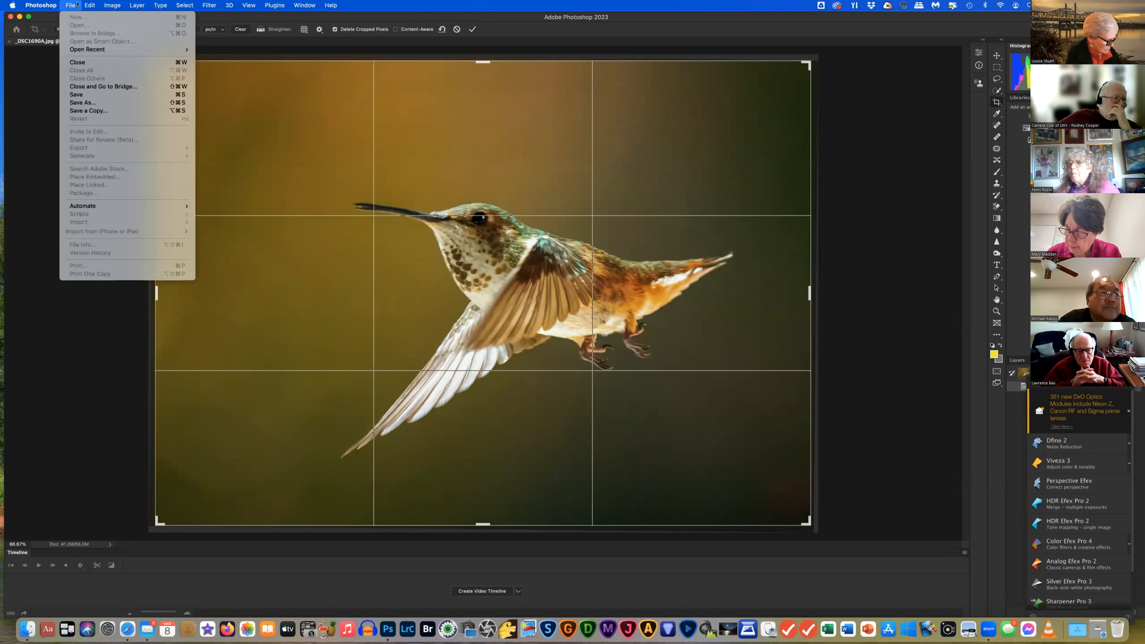
mouse_move(81, 4)
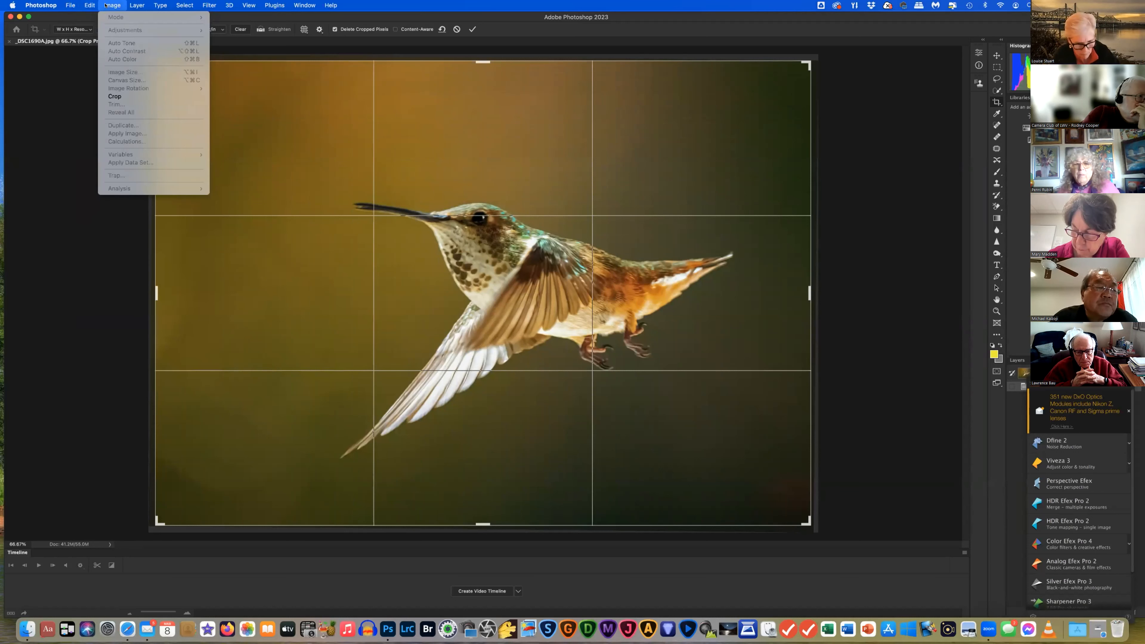
left_click(40, 141)
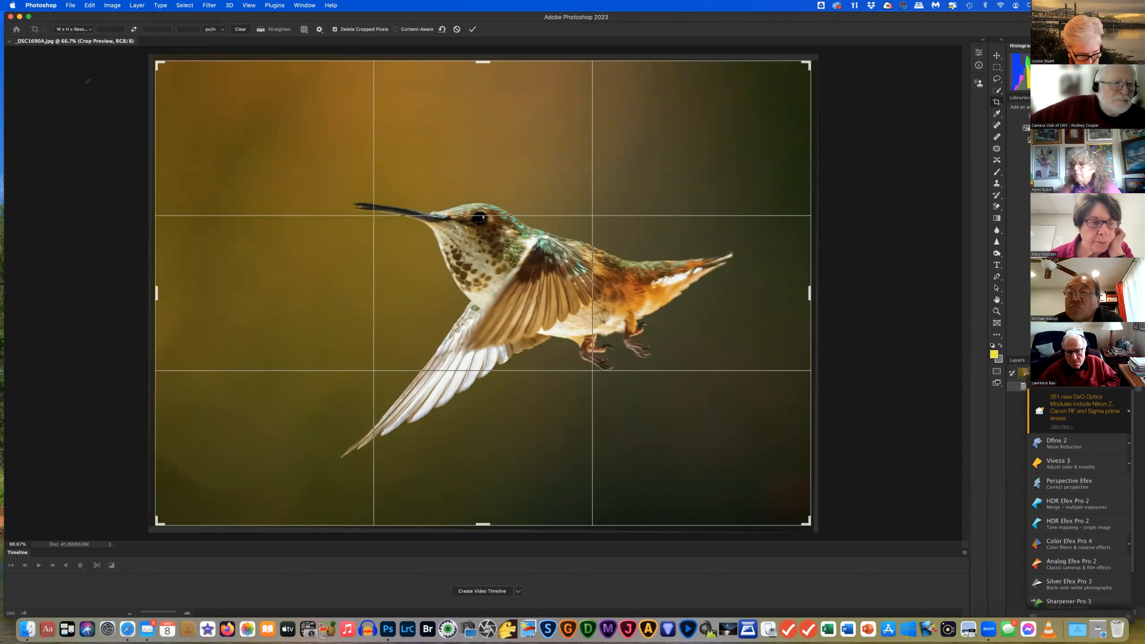
left_click(70, 5)
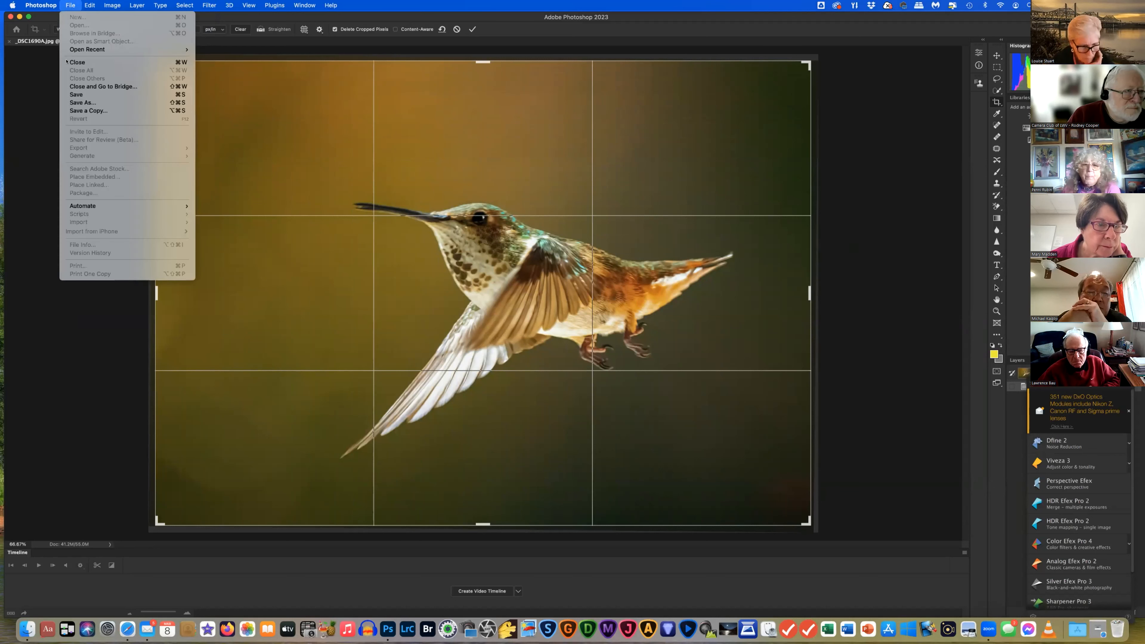
Save As JPEG without cropping, replacing _DSC1690A.jpg in Resizing Class
left_click(77, 103)
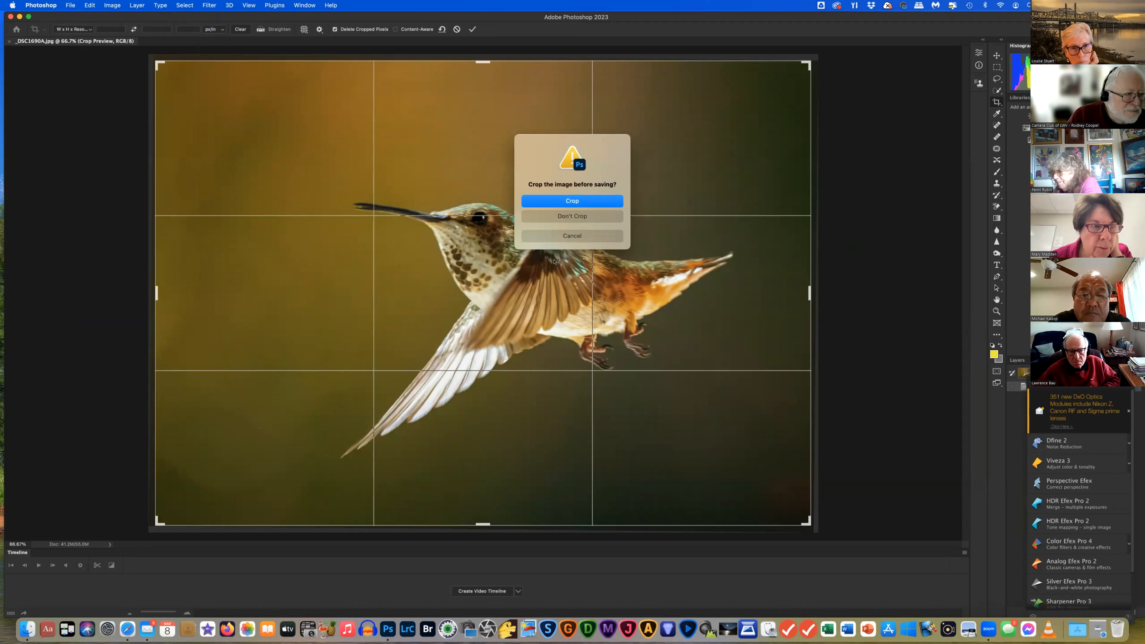
left_click(576, 217)
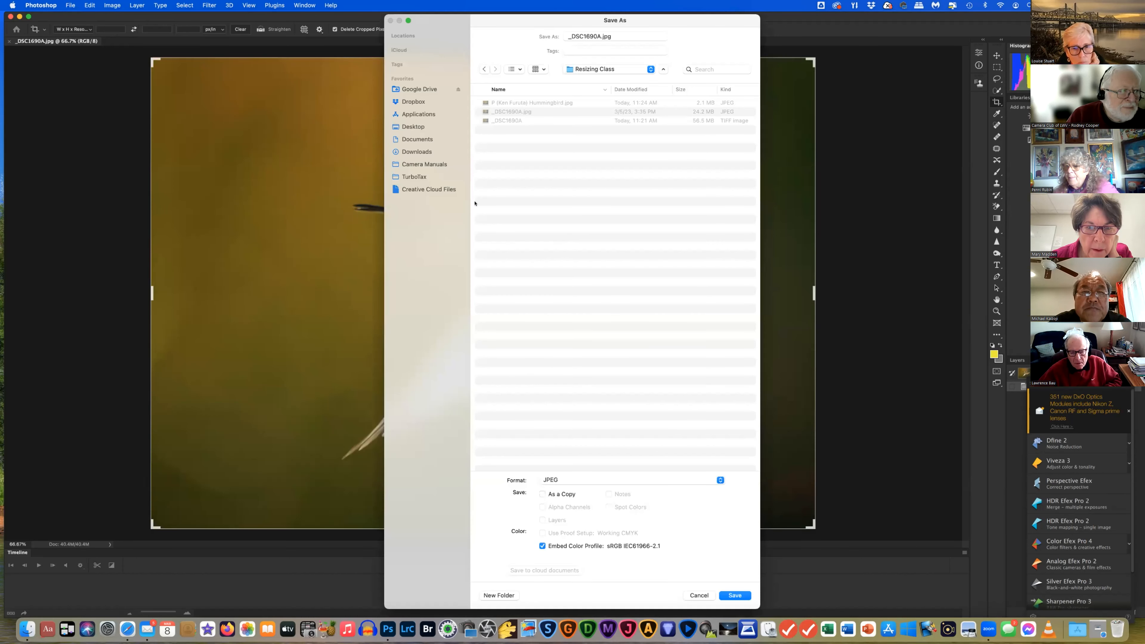
left_click_drag(703, 17, 441, 12)
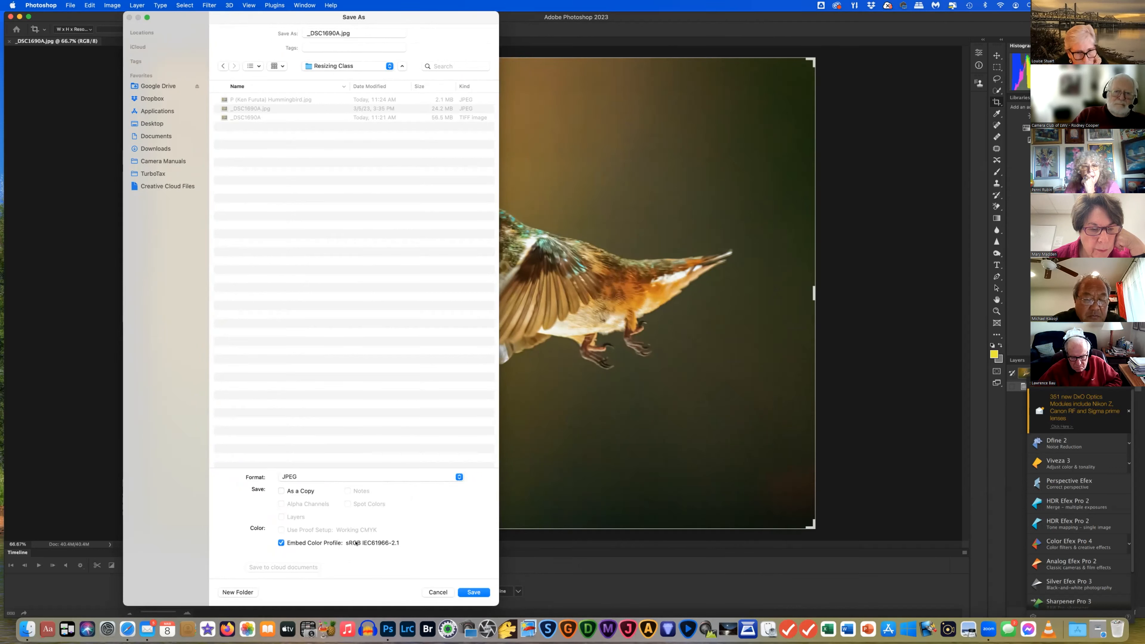
left_click(476, 592)
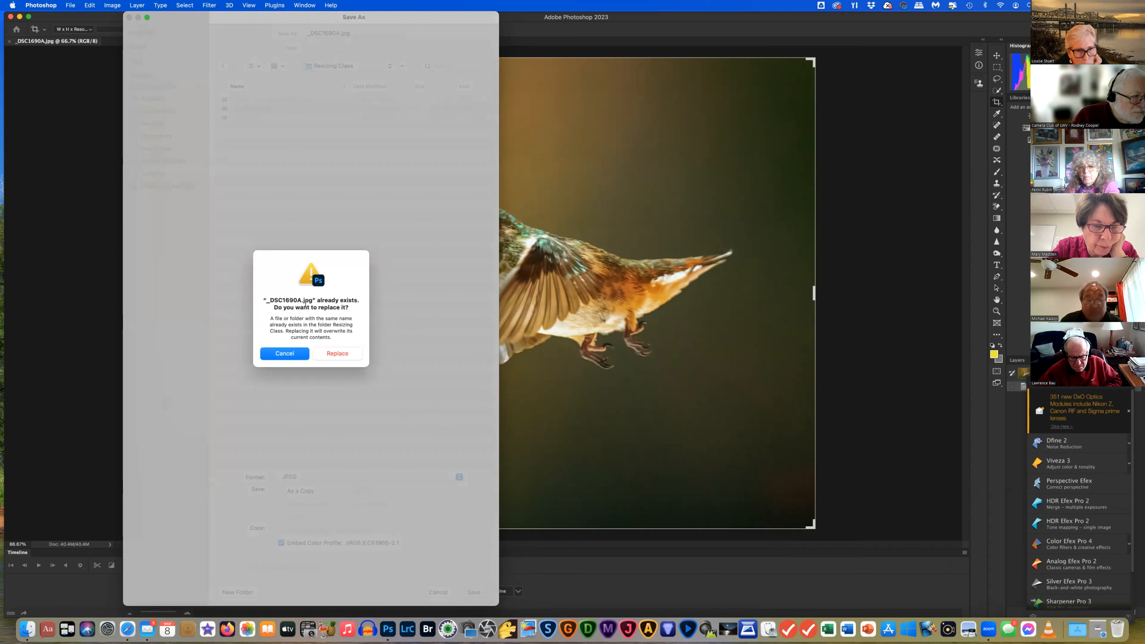
left_click(332, 355)
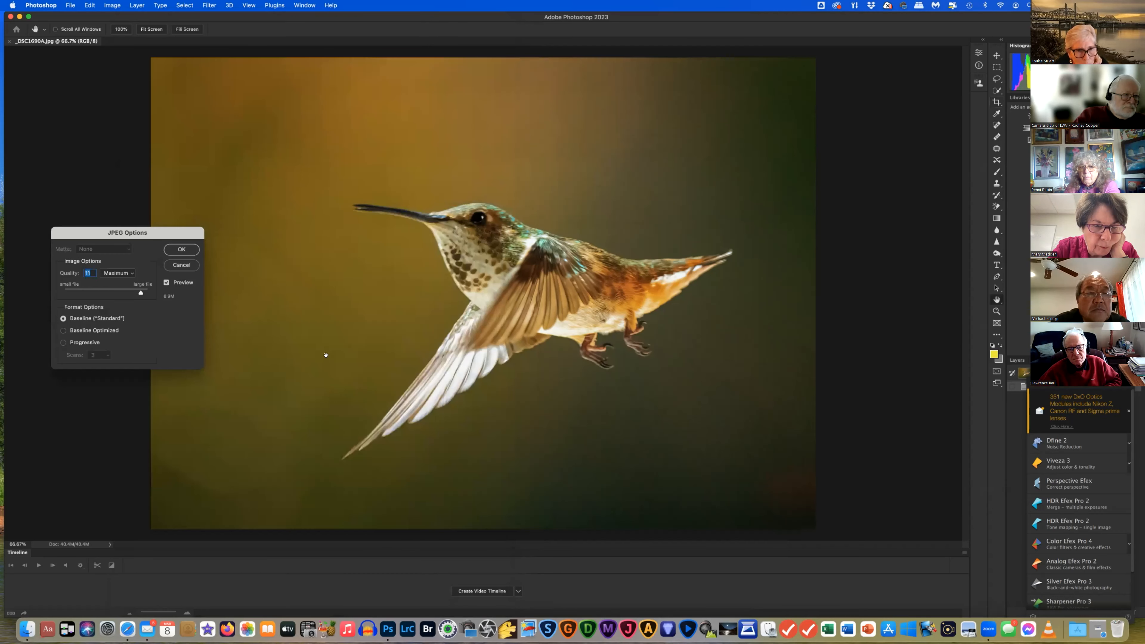
Lower JPEG quality from 11 (Maximum) to 8 (High), estimating about 1.7M
left_click_drag(163, 236, 243, 215)
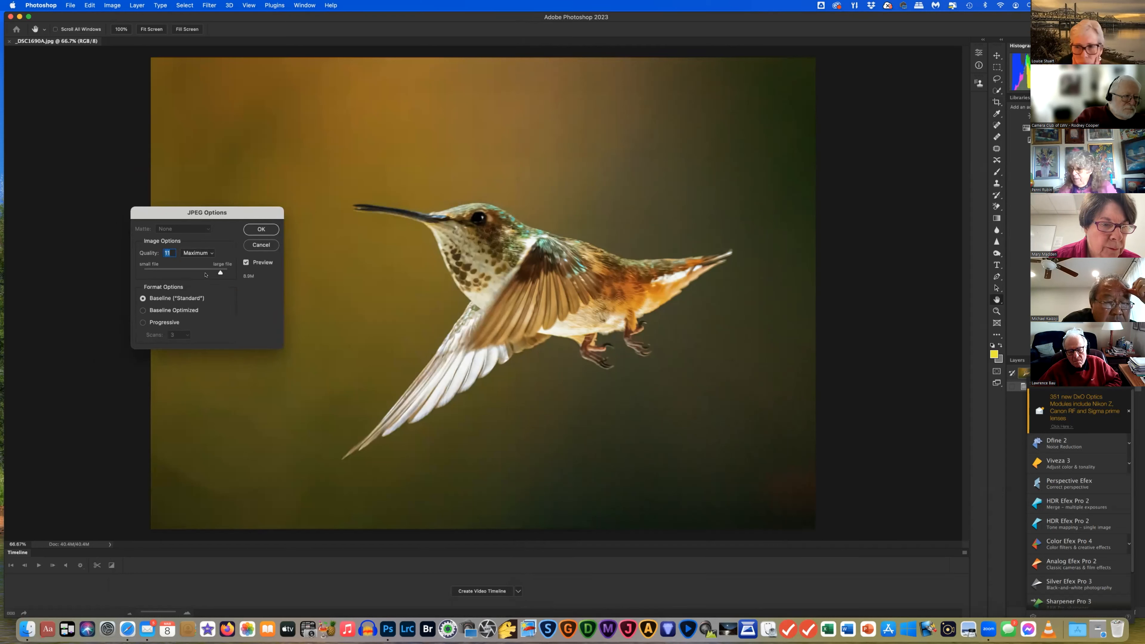
left_click_drag(219, 271, 211, 272)
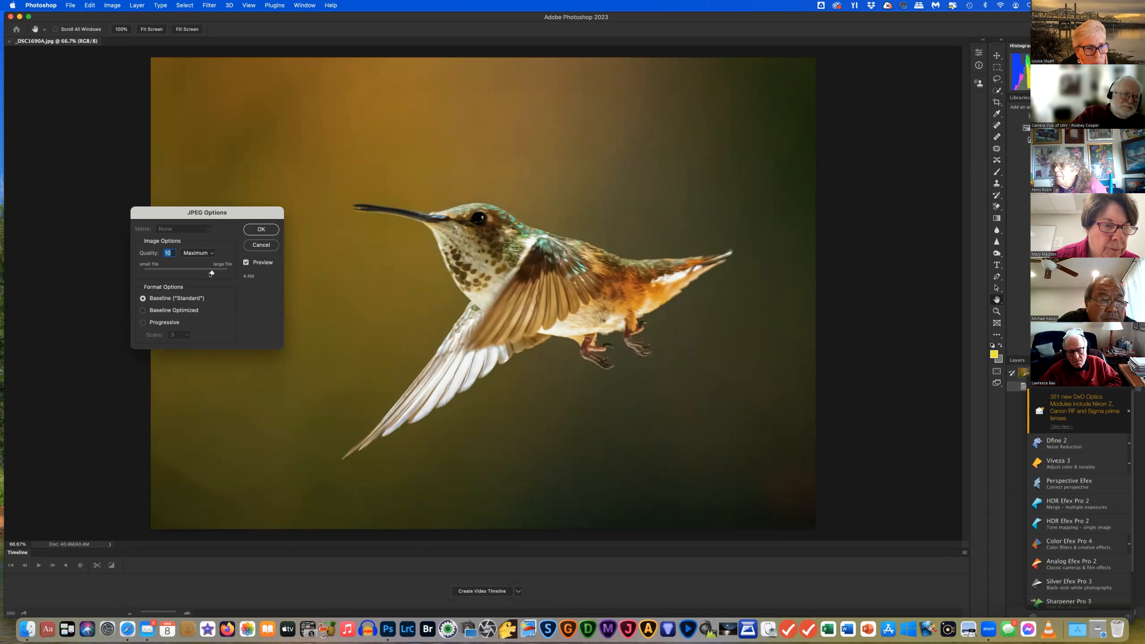
left_click_drag(210, 273, 206, 271)
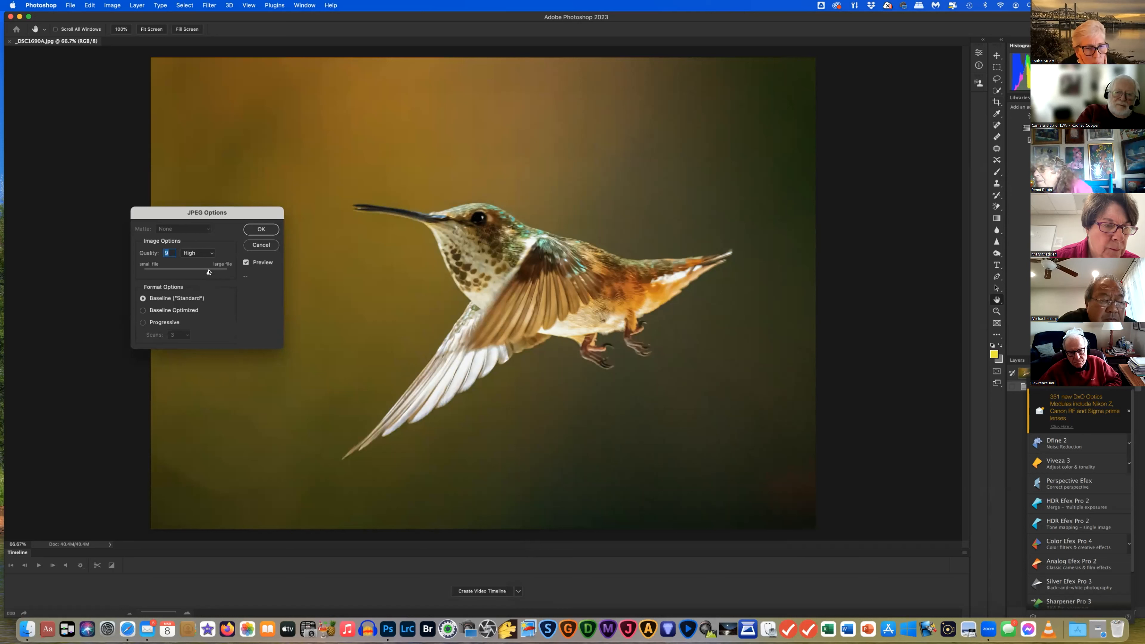
left_click_drag(209, 272, 210, 274)
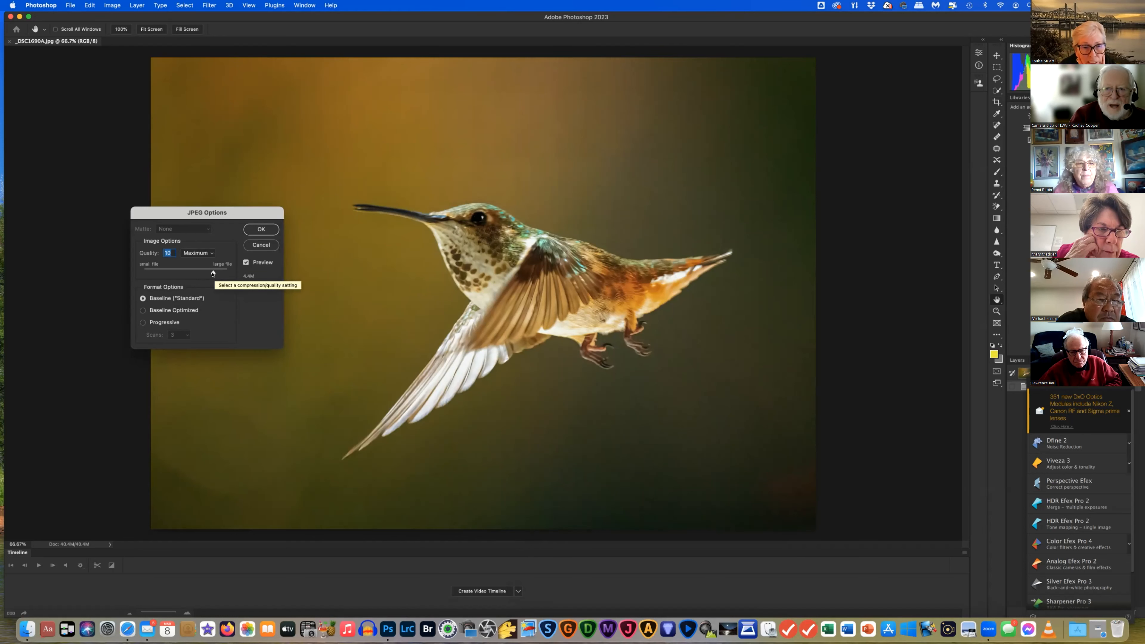
left_click(246, 262)
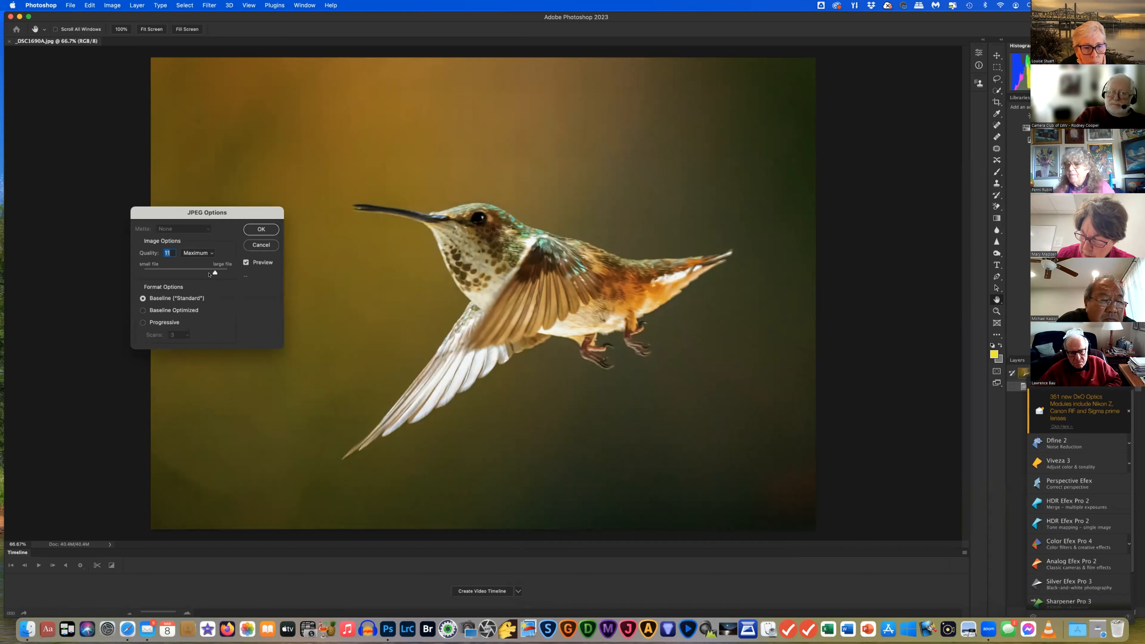
left_click_drag(203, 275, 205, 273)
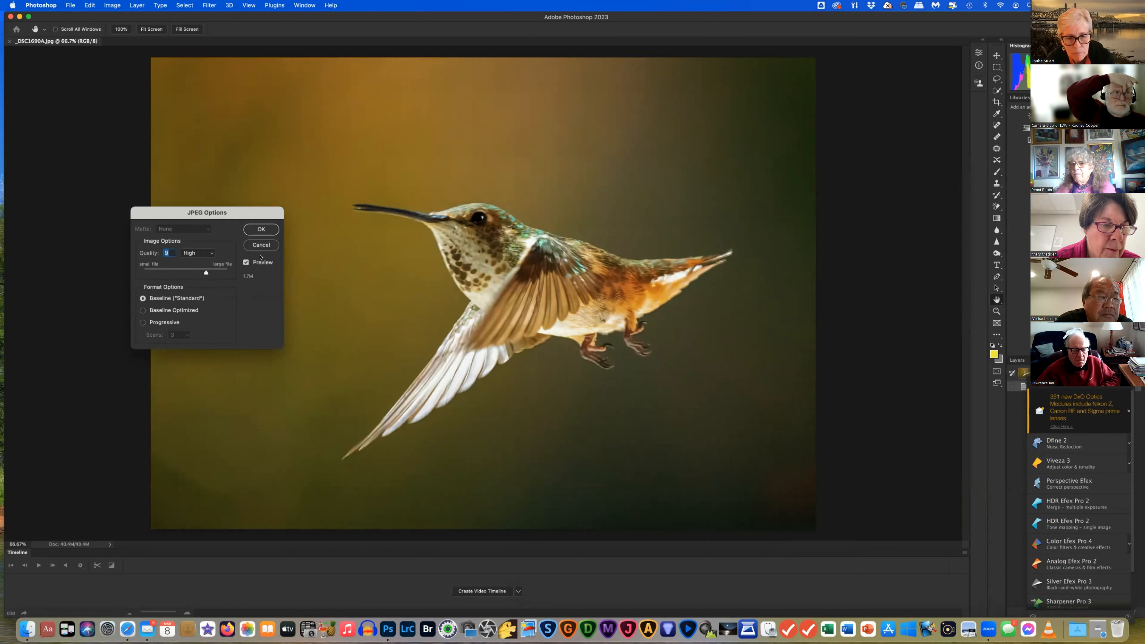
Accept the JPEG settings and confirm in Finder that _DSC1690A.jpg is now 1.8 MB
left_click(261, 229)
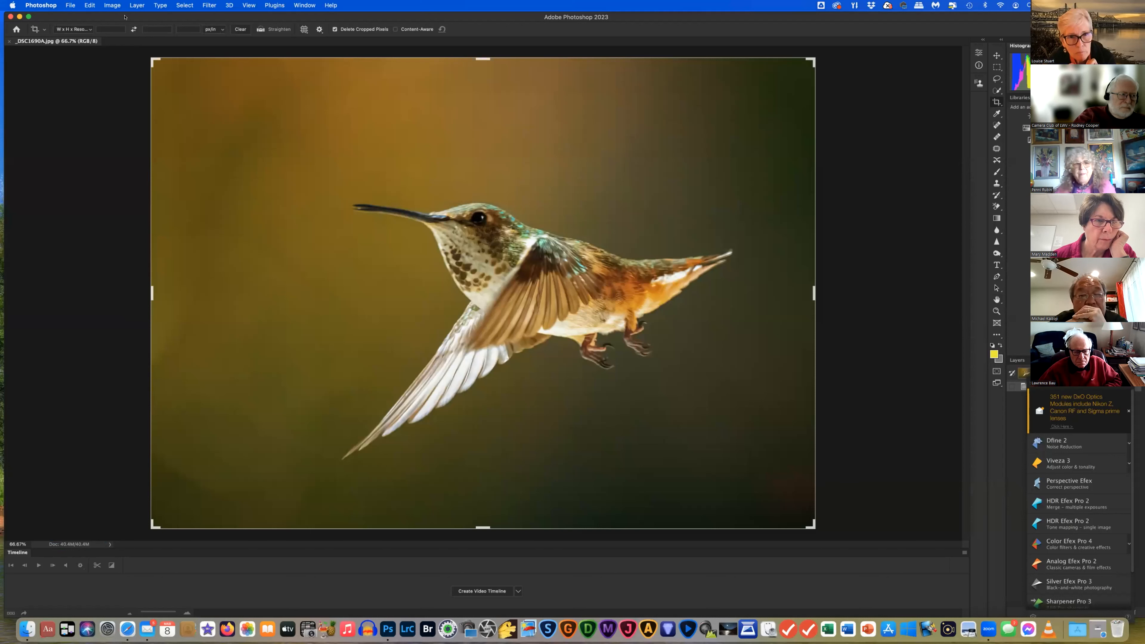
left_click_drag(125, 17, 0, 17)
left_click_drag(731, 17, 418, 3)
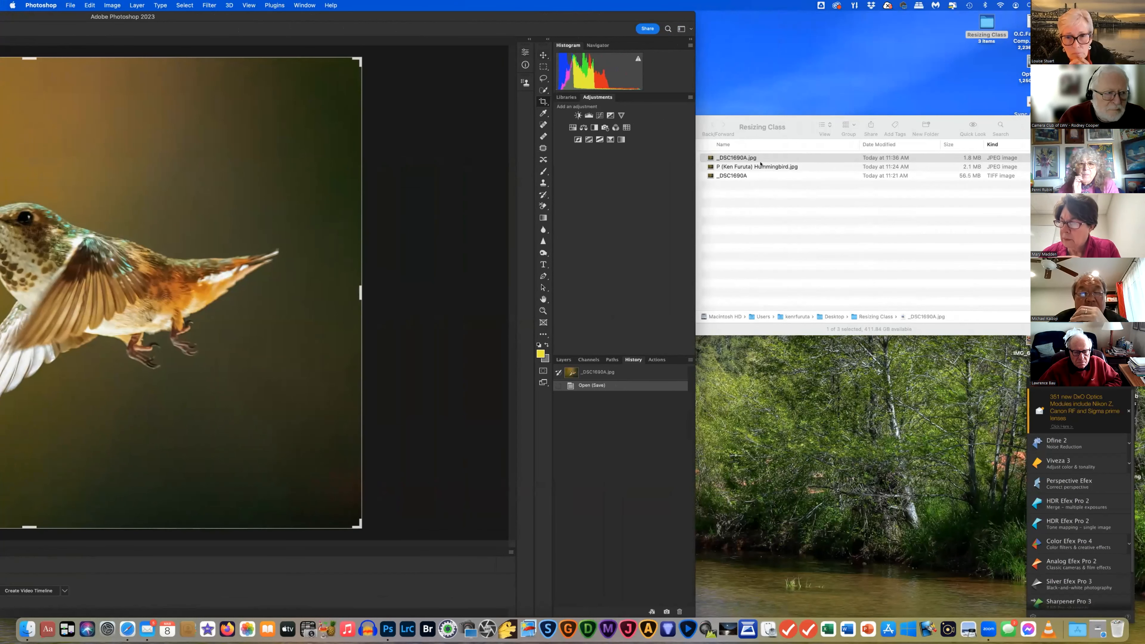
left_click_drag(413, 12, 841, 6)
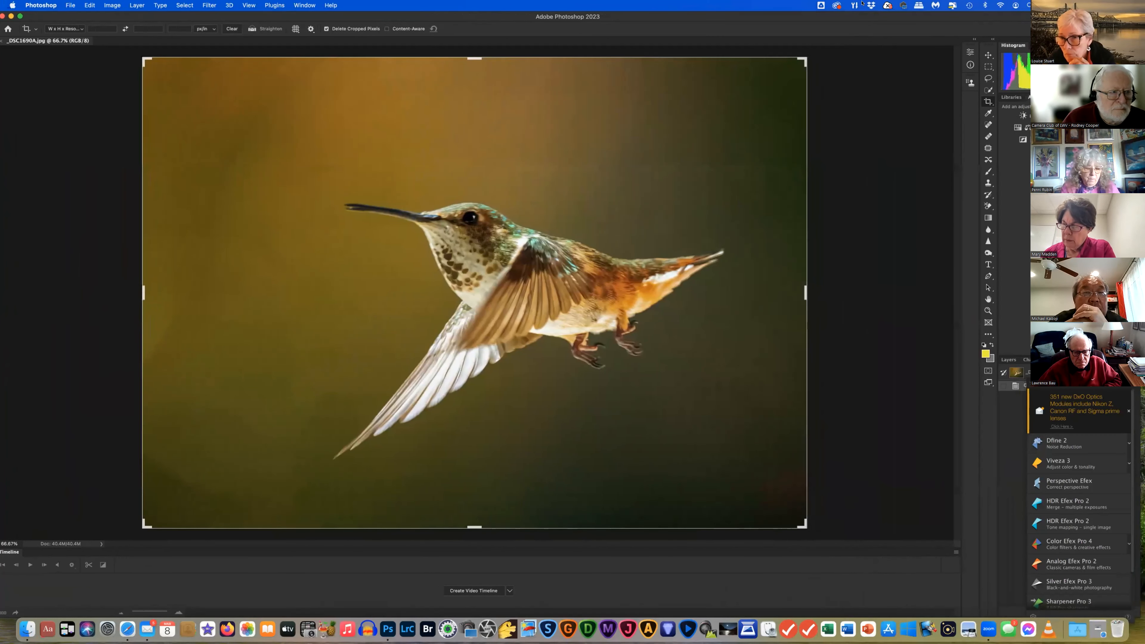
Re-save over _DSC1690A.jpg in Resizing Class as a JPEG at Quality 8 (High)
left_click(69, 5)
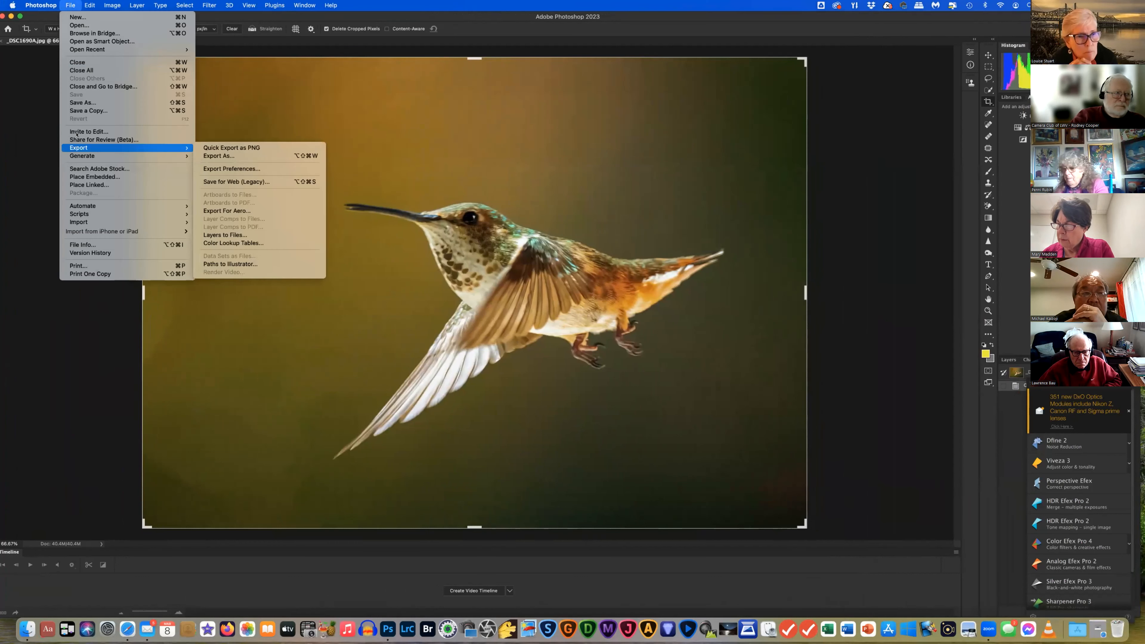
left_click(81, 103)
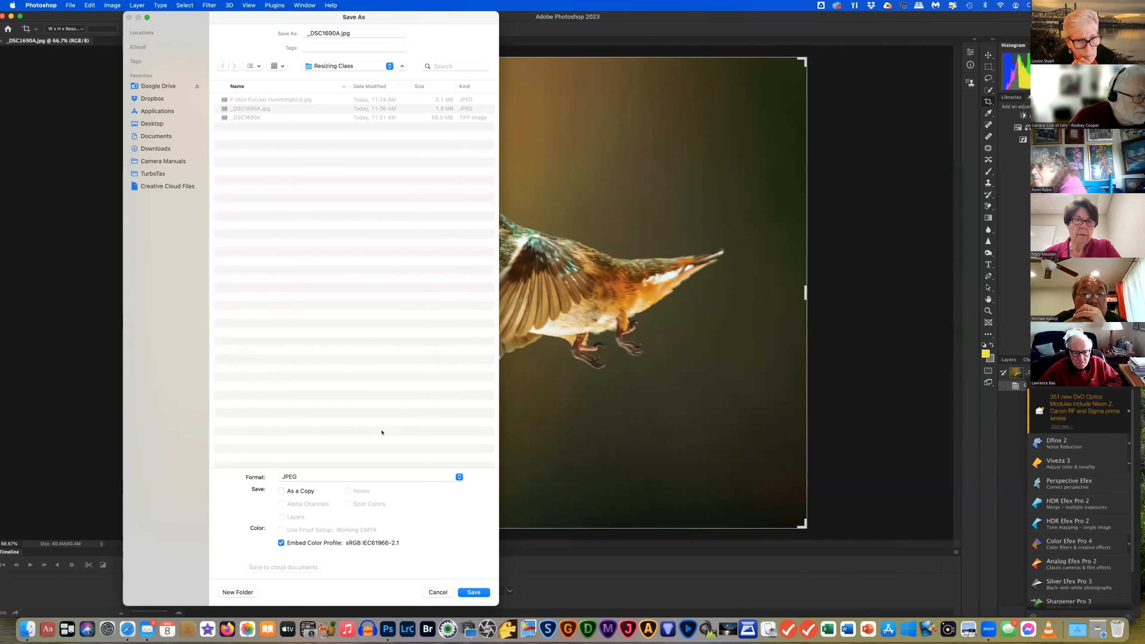
left_click(473, 592)
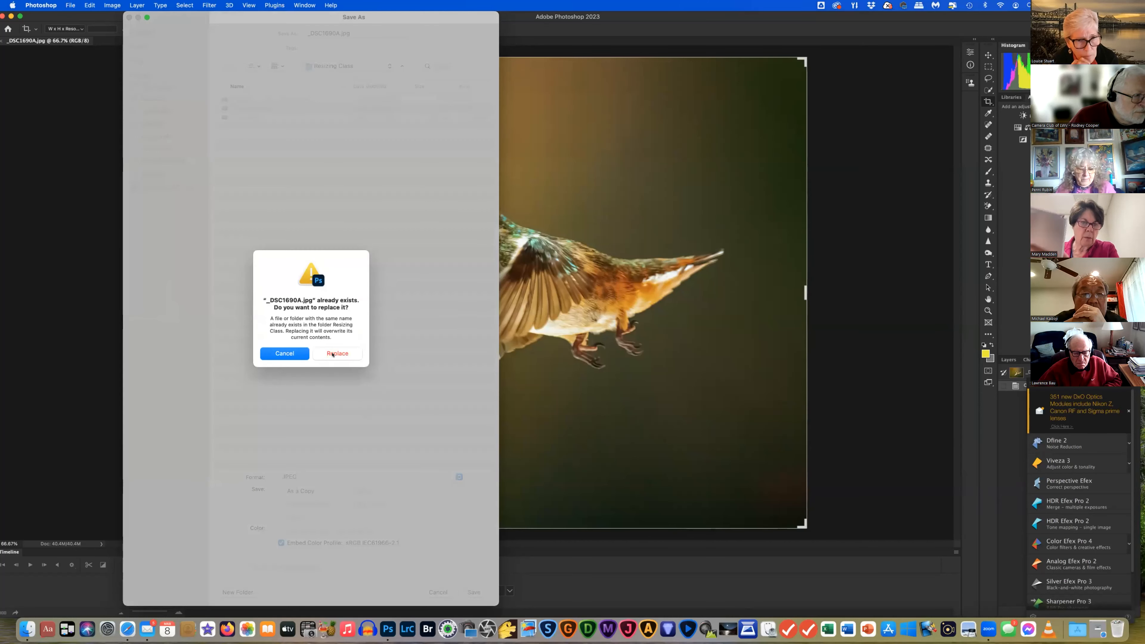
left_click(338, 354)
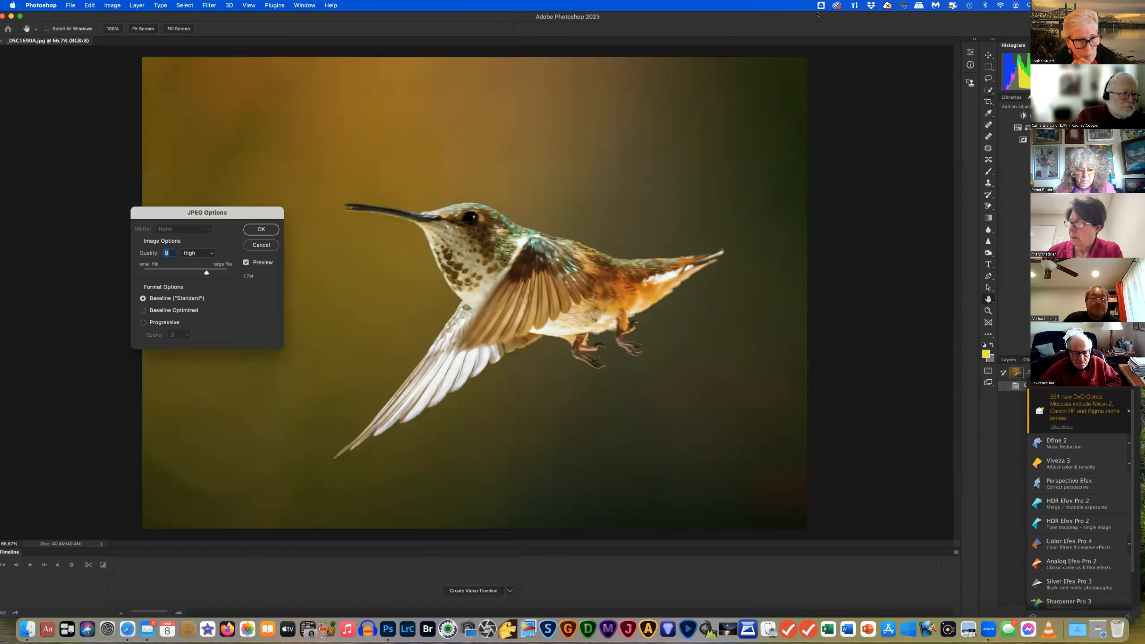
left_click(261, 229)
key("c")
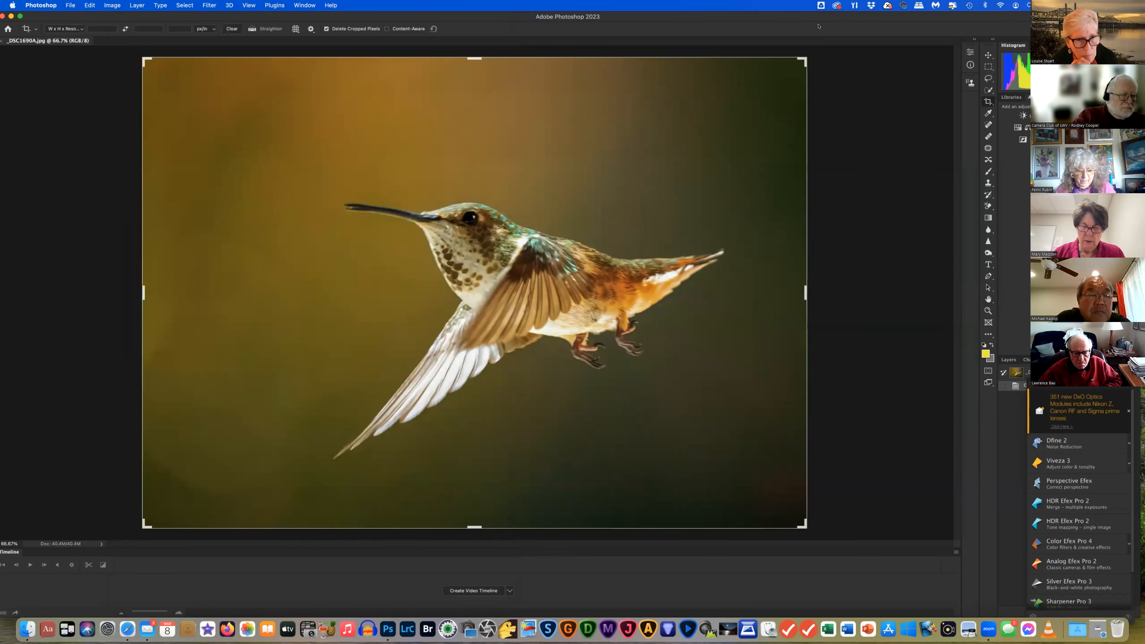
left_click_drag(782, 18, 319, 2)
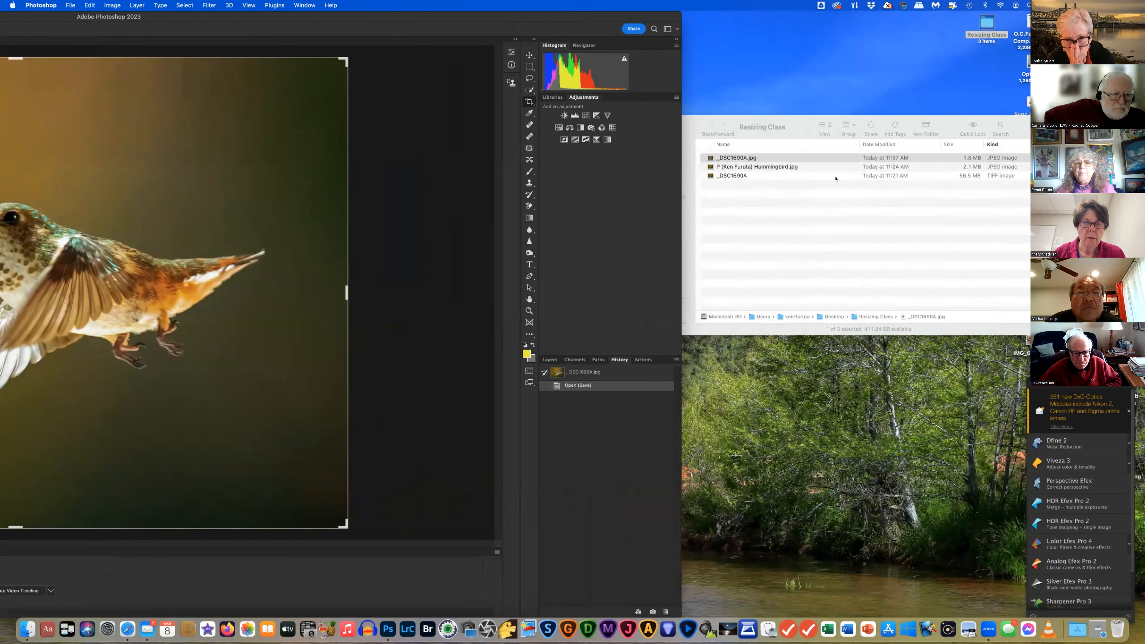
left_click(813, 156)
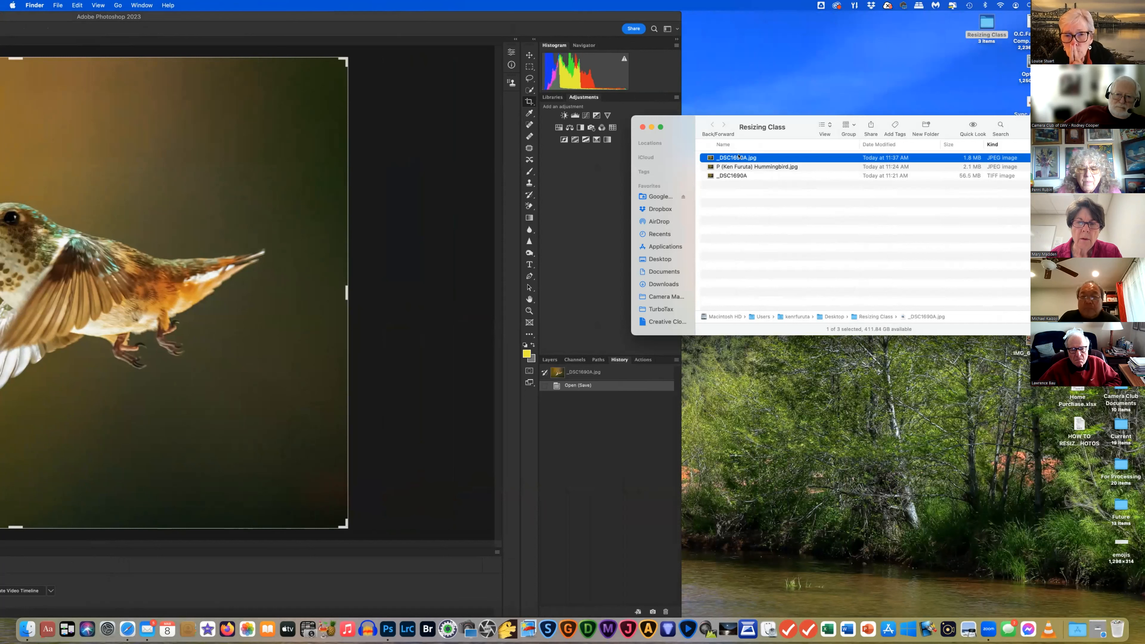
right_click(739, 157)
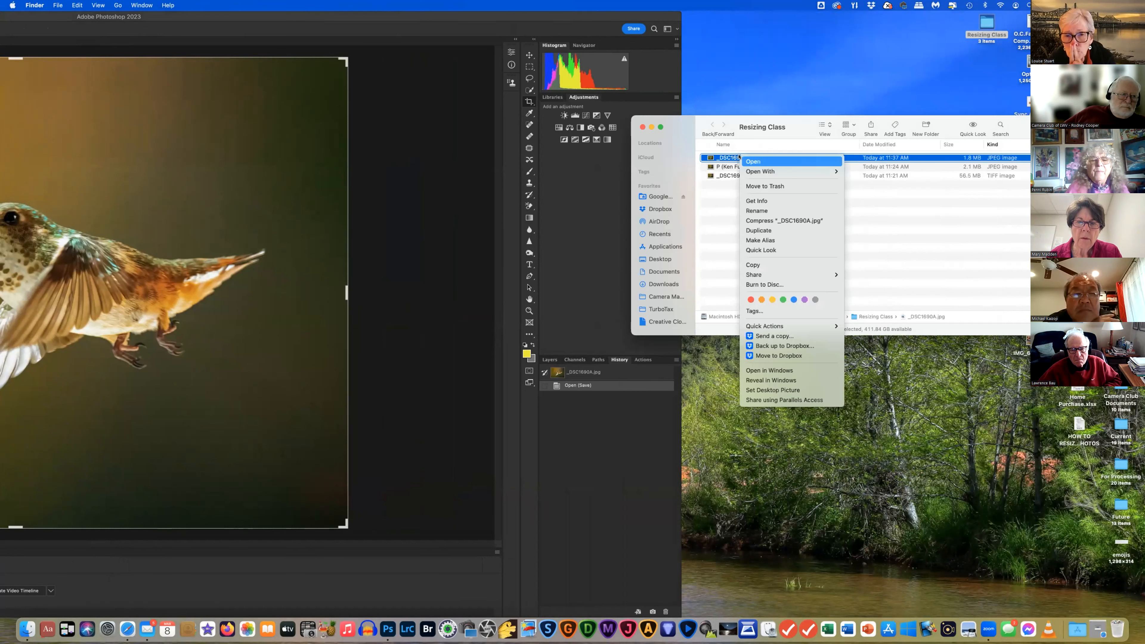
left_click(757, 210)
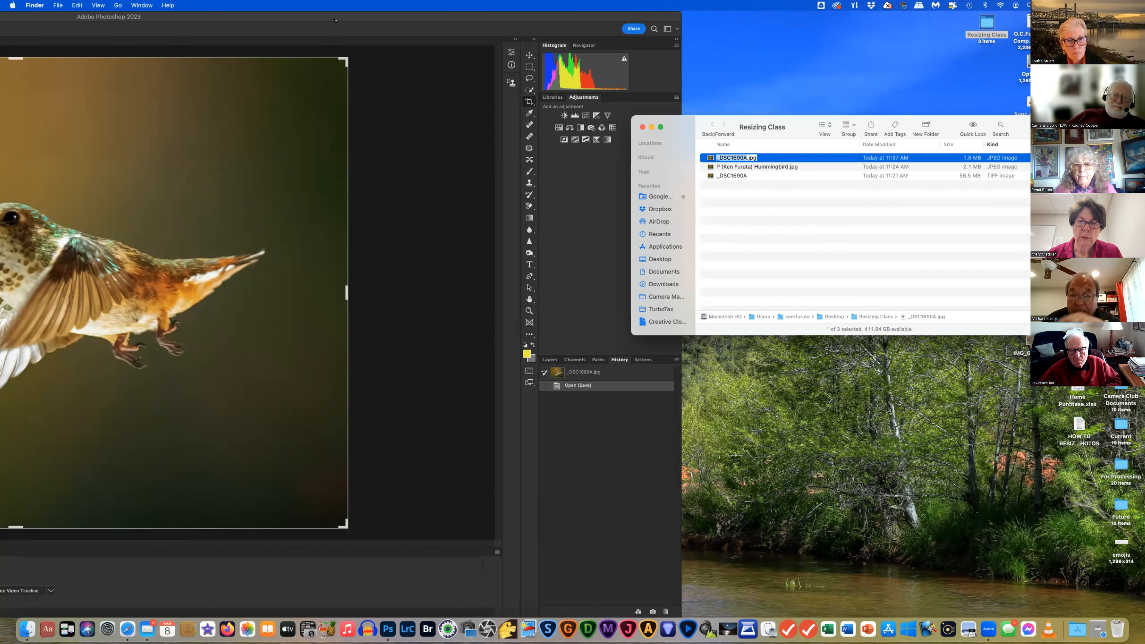
left_click(506, 17)
double_click(506, 18)
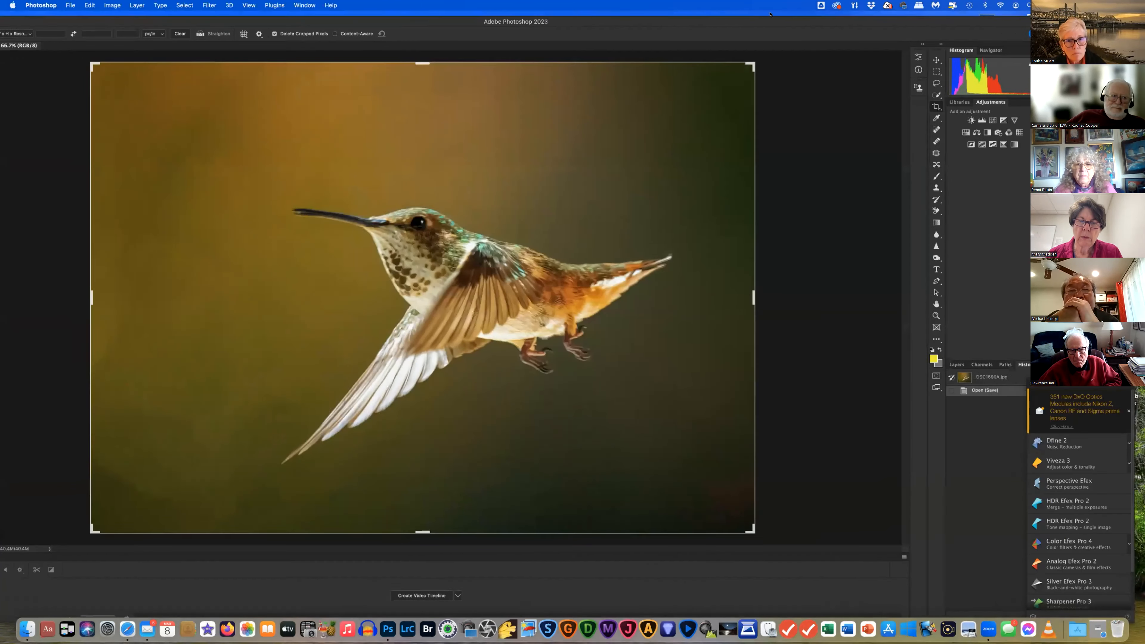
left_click_drag(813, 12, 803, 12)
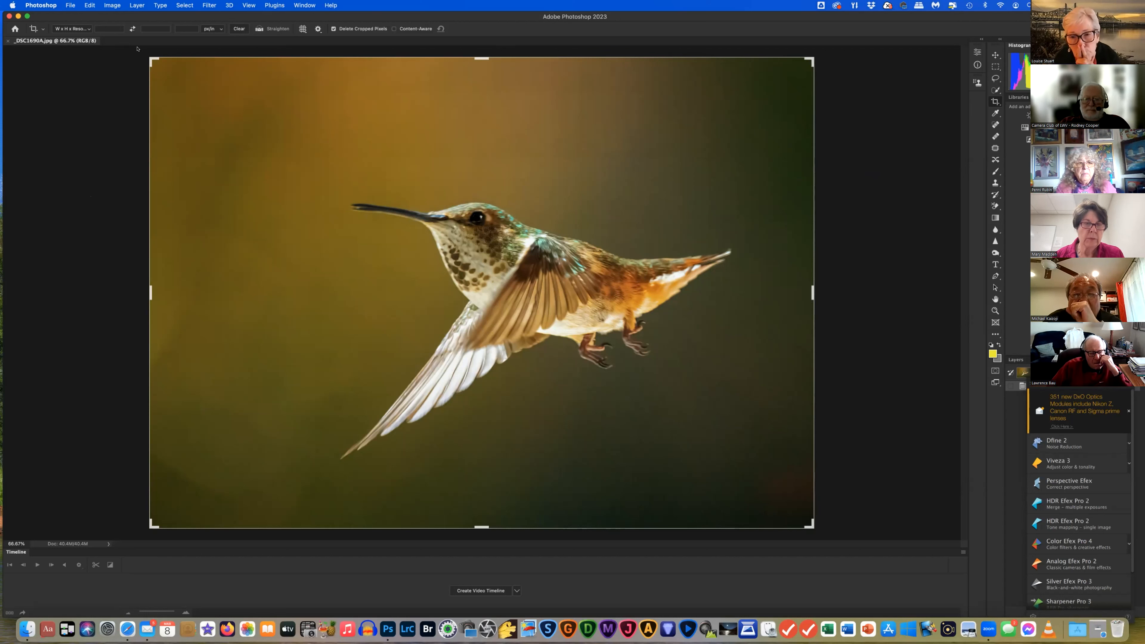
left_click(130, 5)
Open the New Layer dialog for Layer 1, dismiss the Nik plugin panel, and show the Layers panel
left_click(126, 5)
left_click(127, 6)
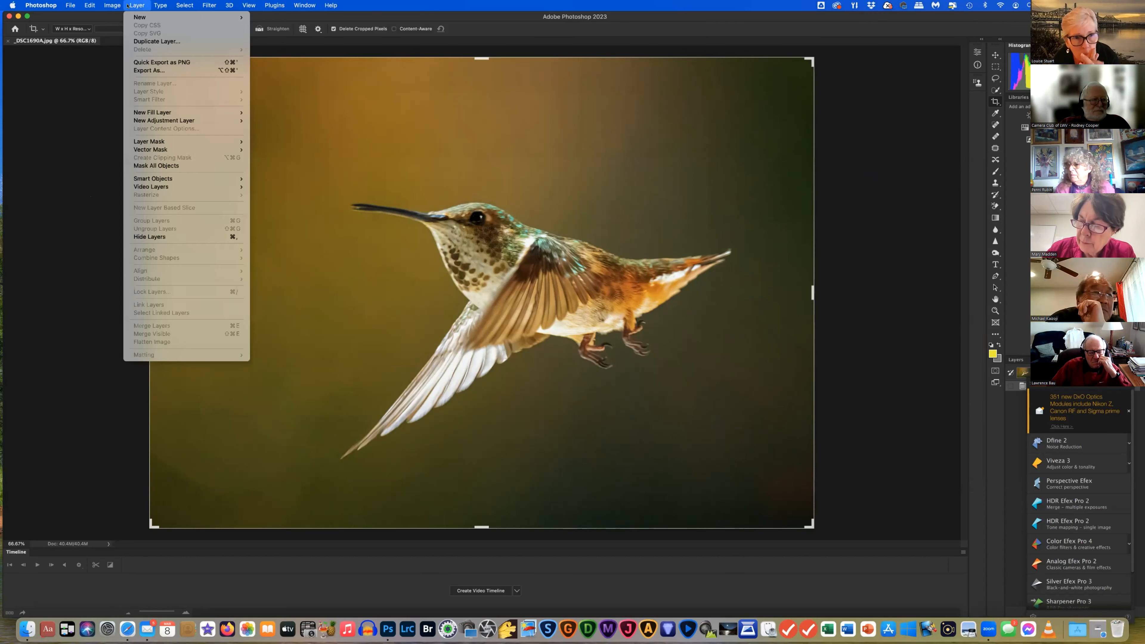
mouse_move(135, 17)
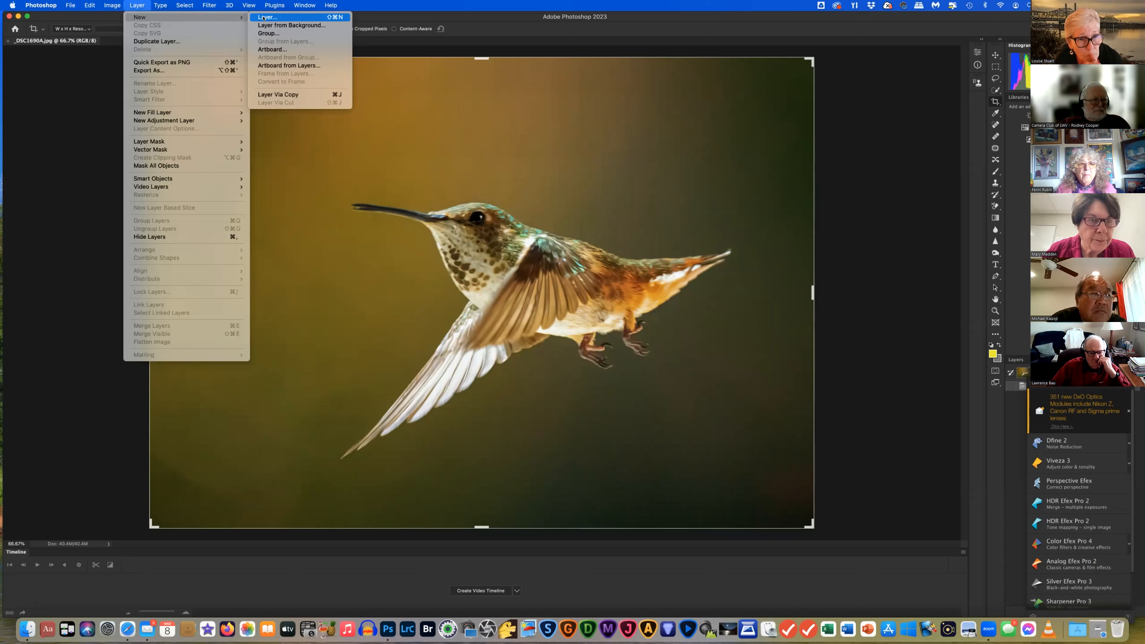
left_click(266, 18)
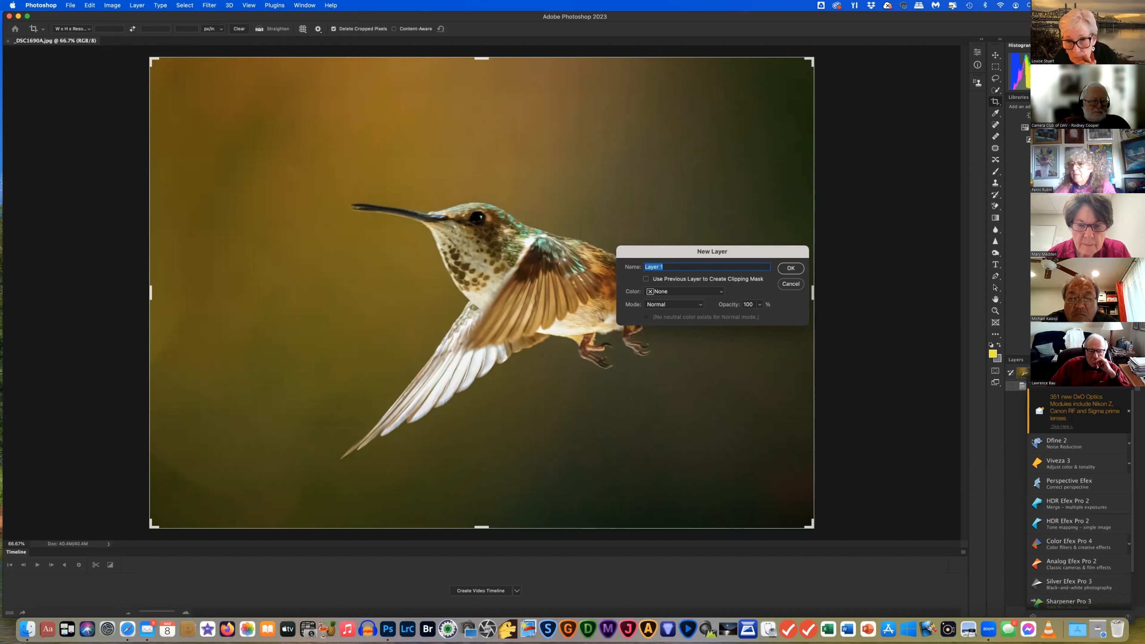
scroll(1104, 430, "up", 1)
scroll(1104, 429, "up", 2)
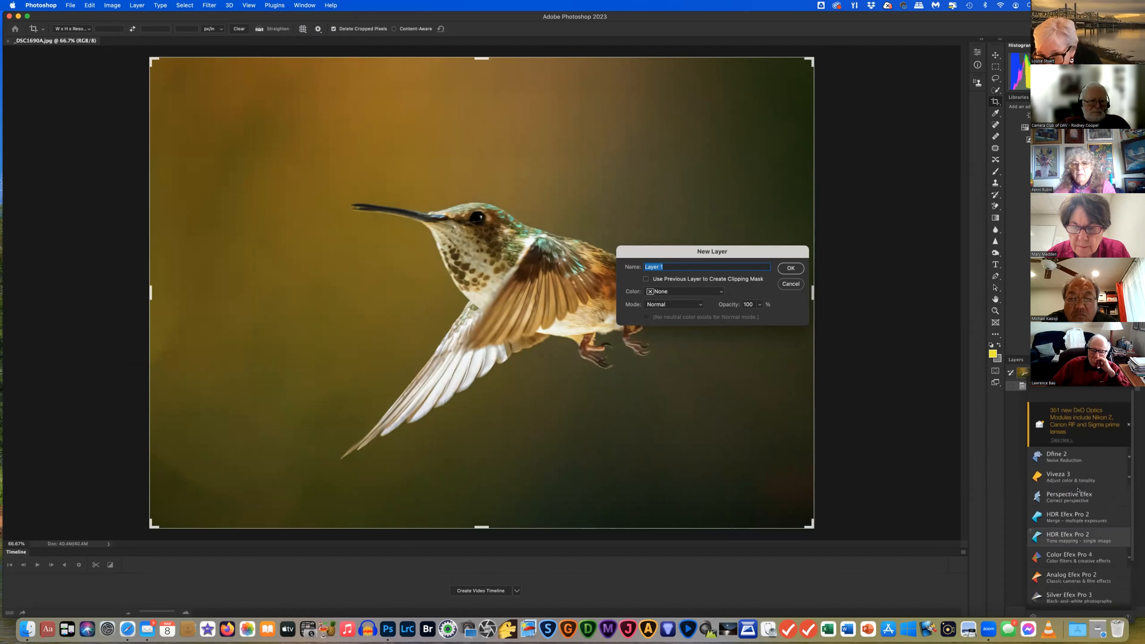
scroll(1077, 490, "down", 3)
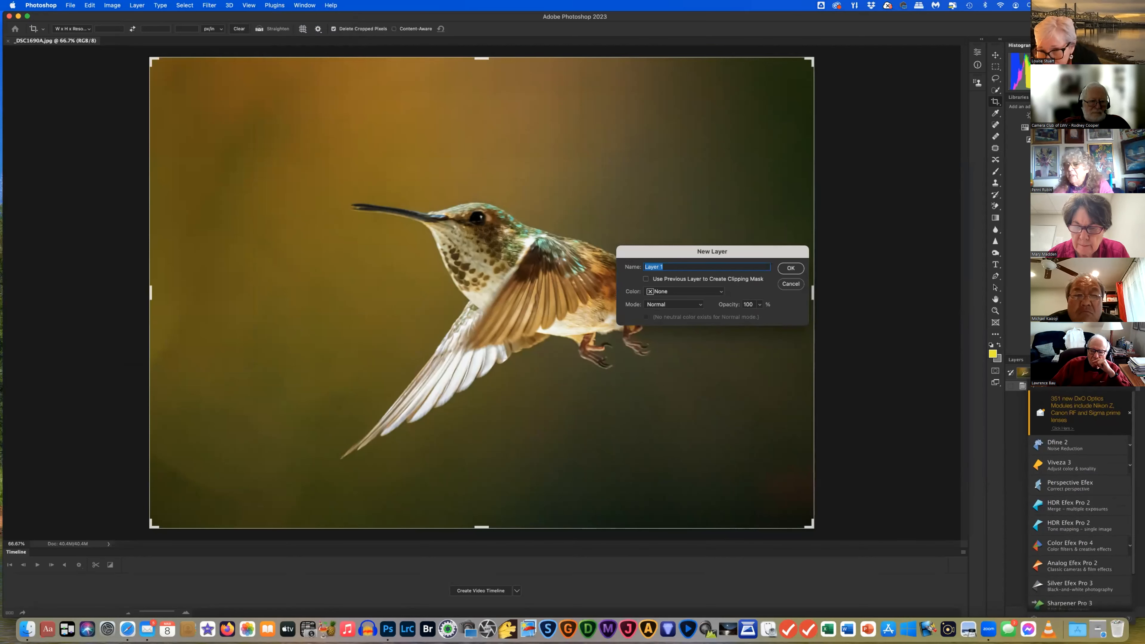
left_click(1033, 386)
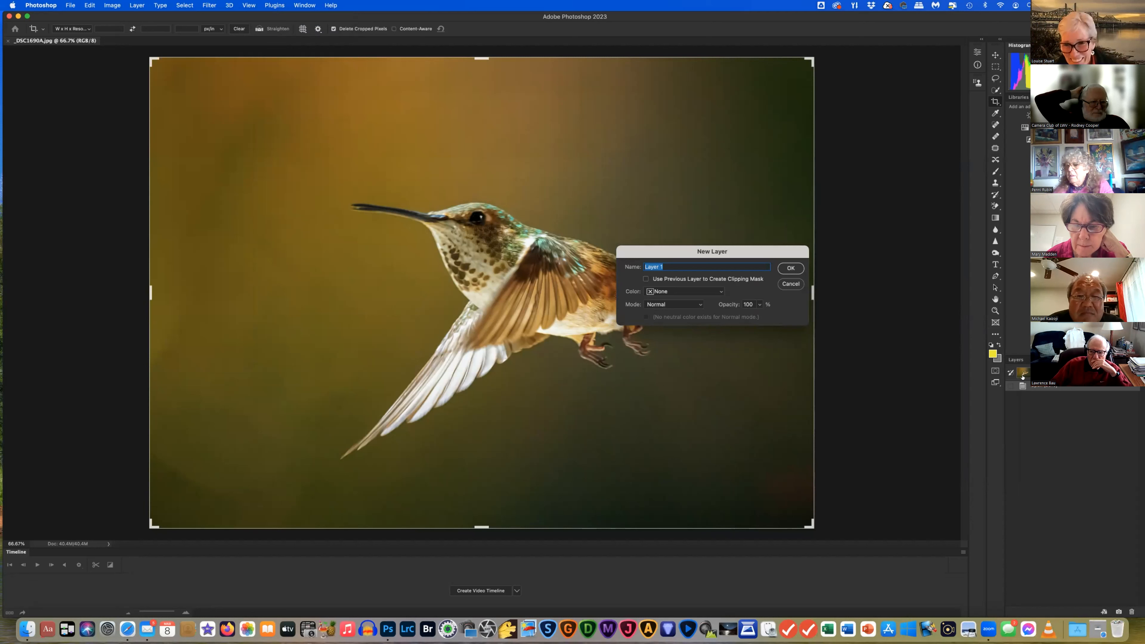
left_click(1018, 362)
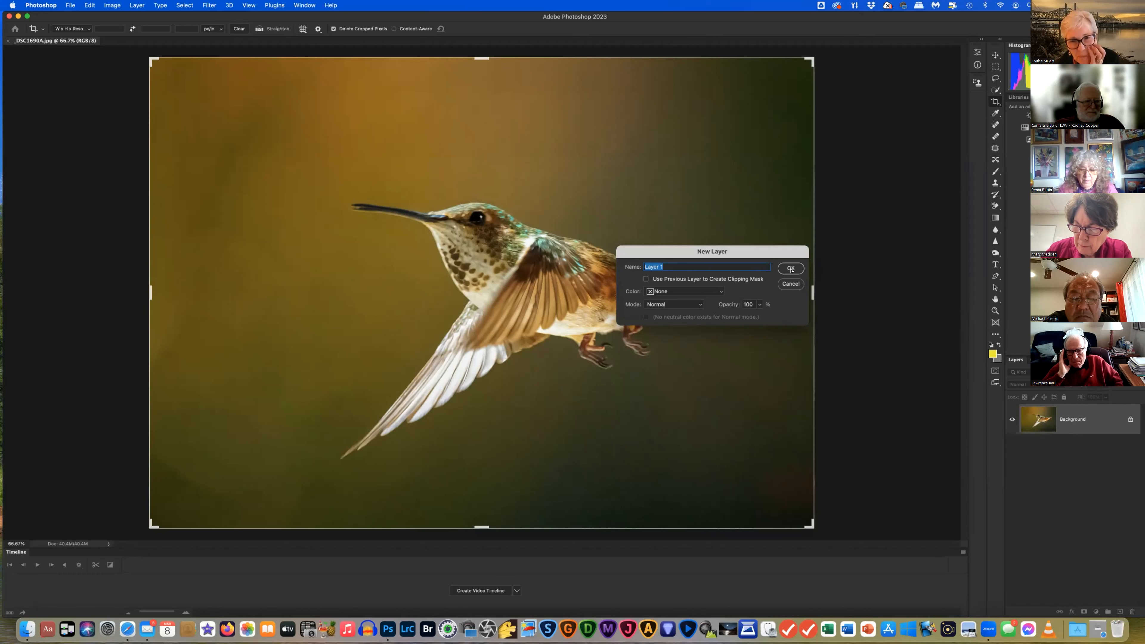
Create empty Layer 1 above the Background and select the entire canvas with Select > All
left_click(790, 268)
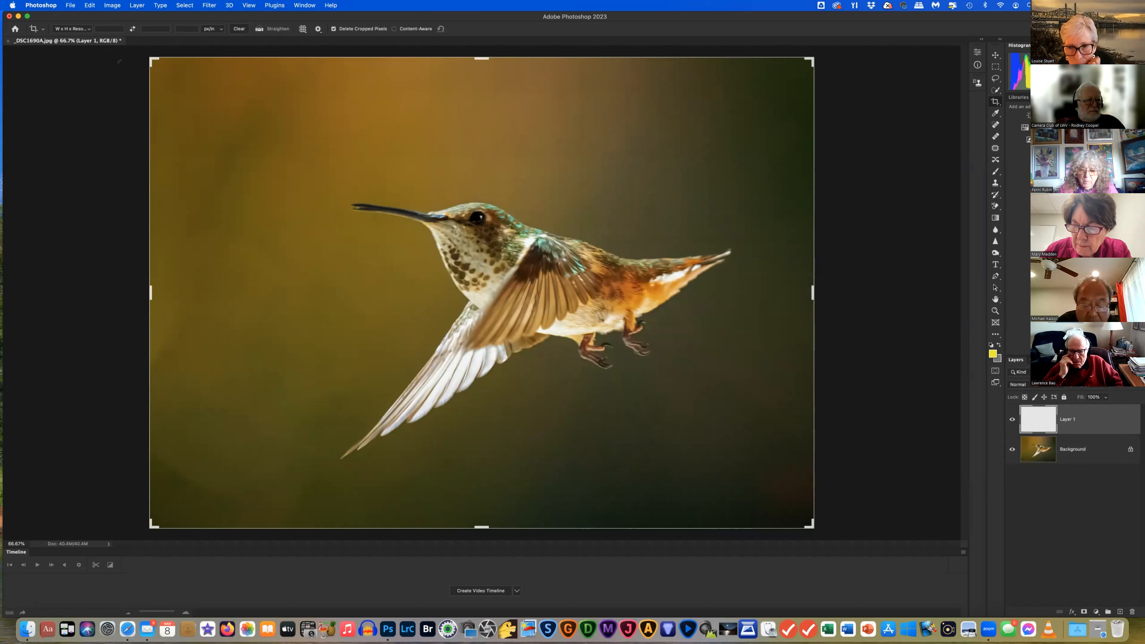
left_click(181, 4)
left_click(181, 4)
left_click(181, 5)
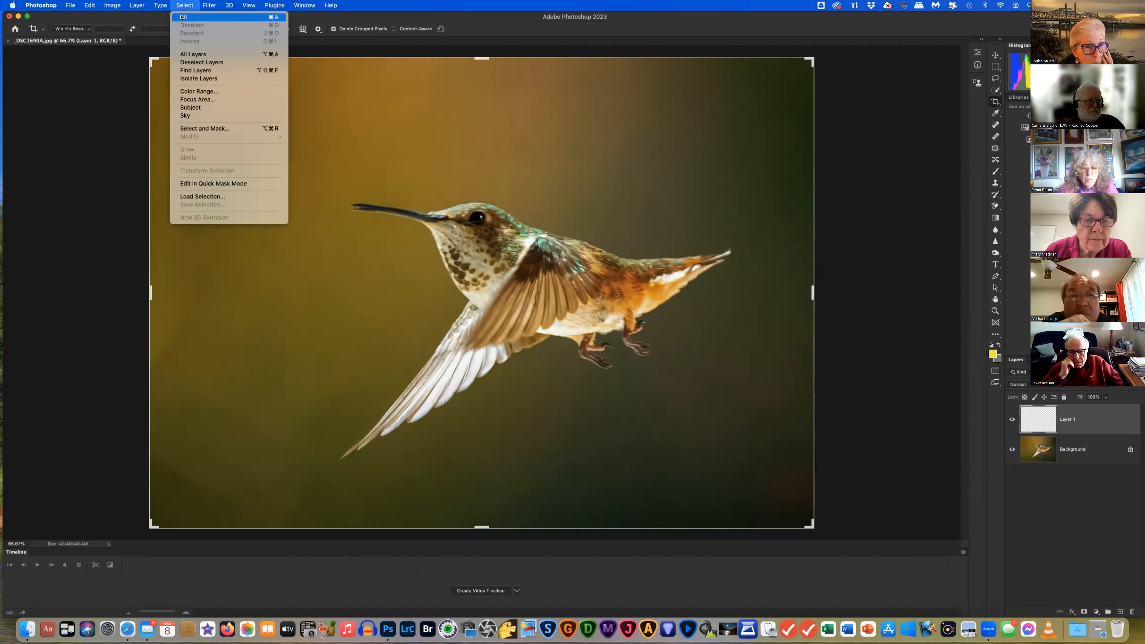
left_click(182, 17)
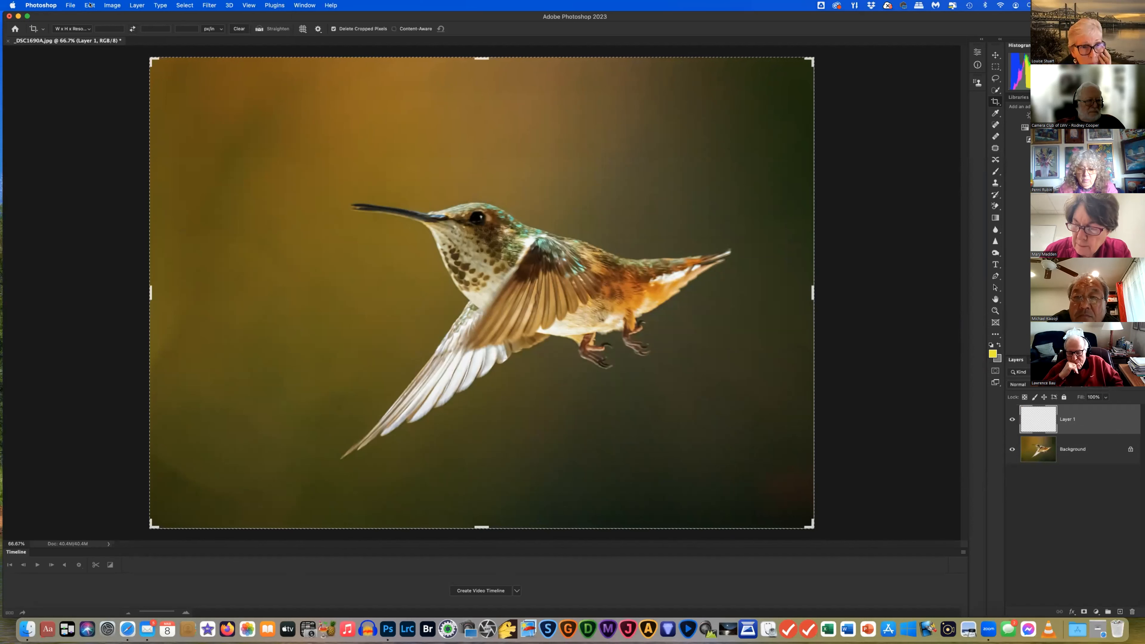
left_click(90, 5)
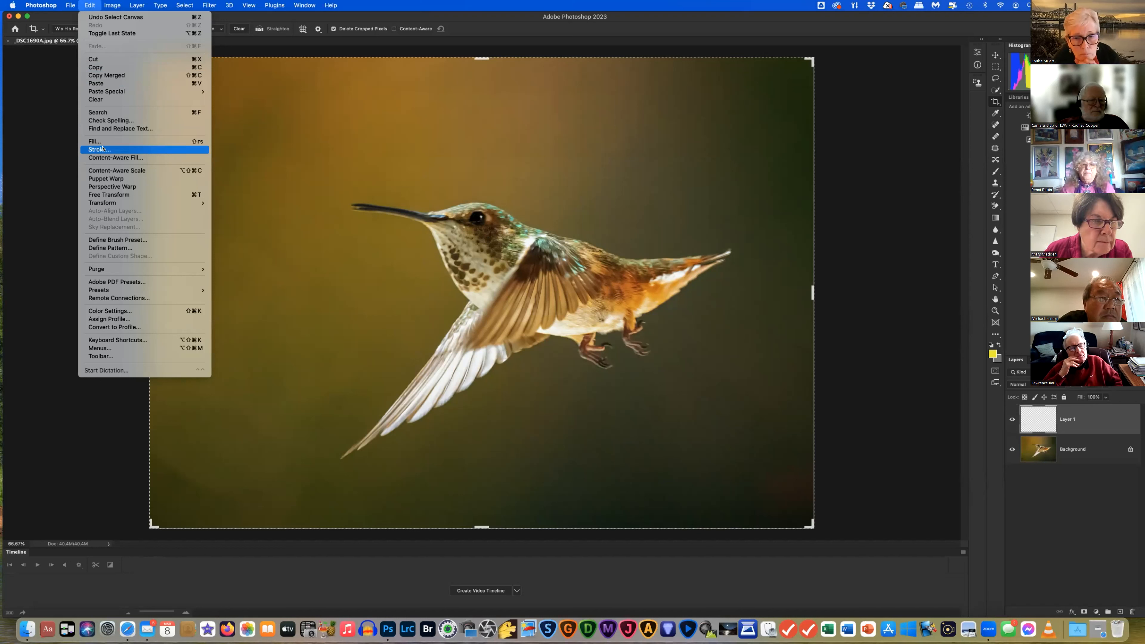
Open the Stroke dialog at 5 px Inside and bring up its stroke colour picker
left_click(101, 149)
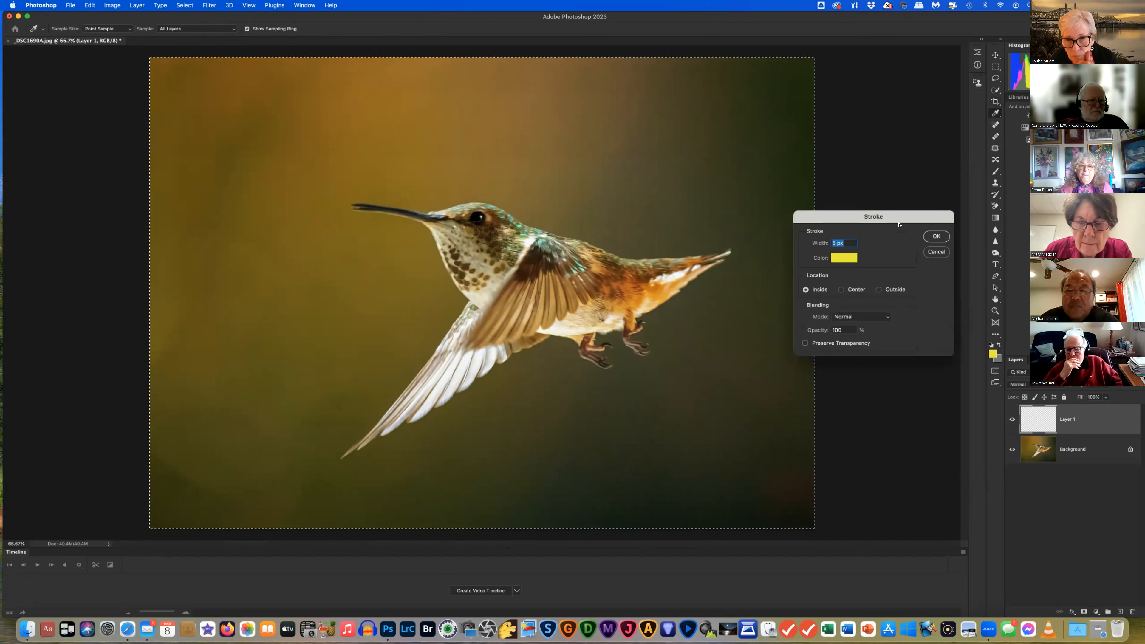
left_click_drag(912, 220, 950, 210)
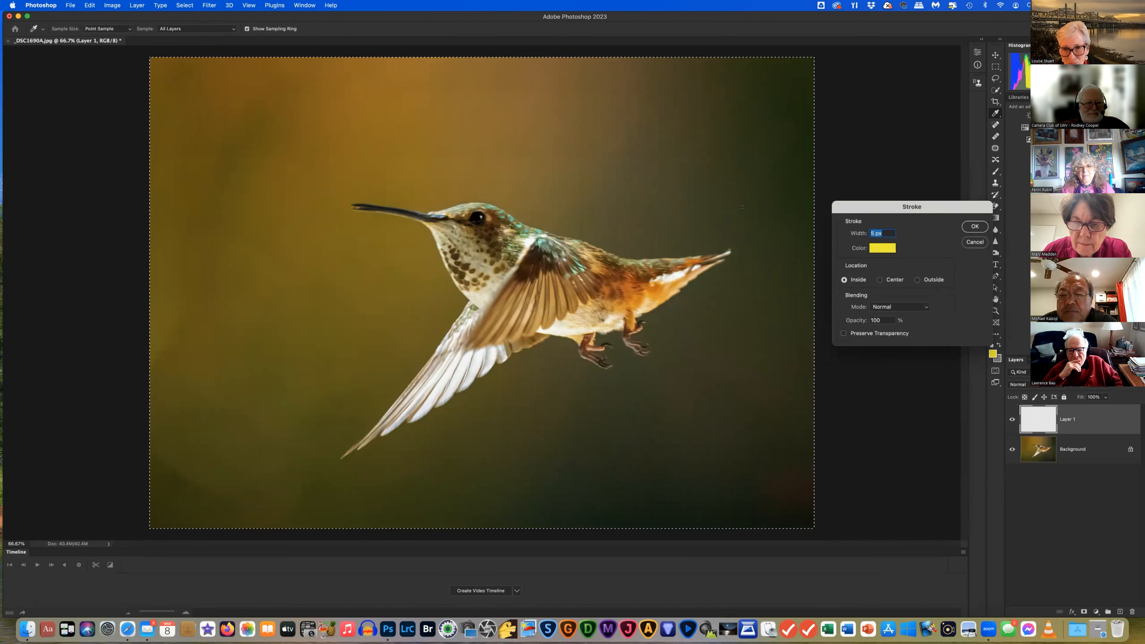
left_click(882, 249)
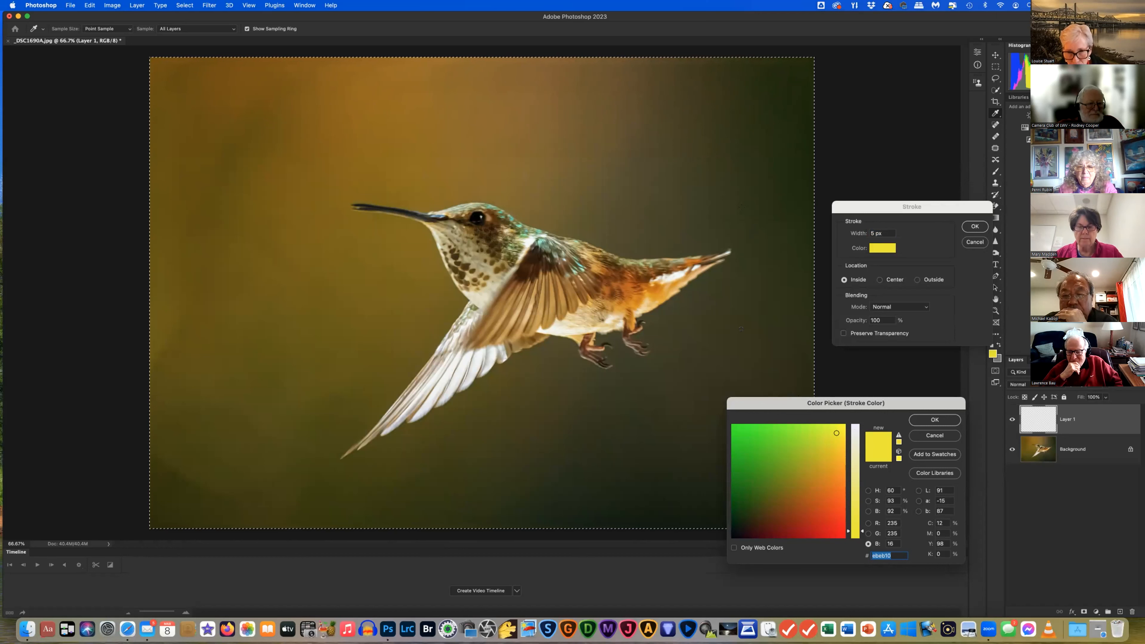
Sample an olive-green stroke colour (R149 G167 B91, #95a75b) from the photo background
left_click(855, 426)
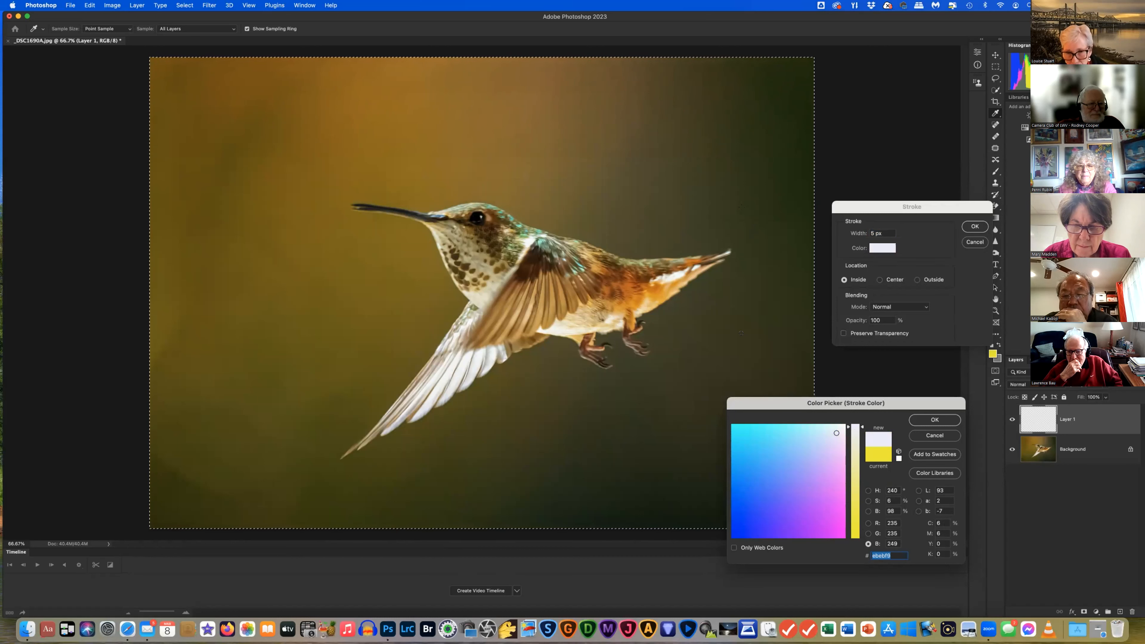
left_click(741, 333)
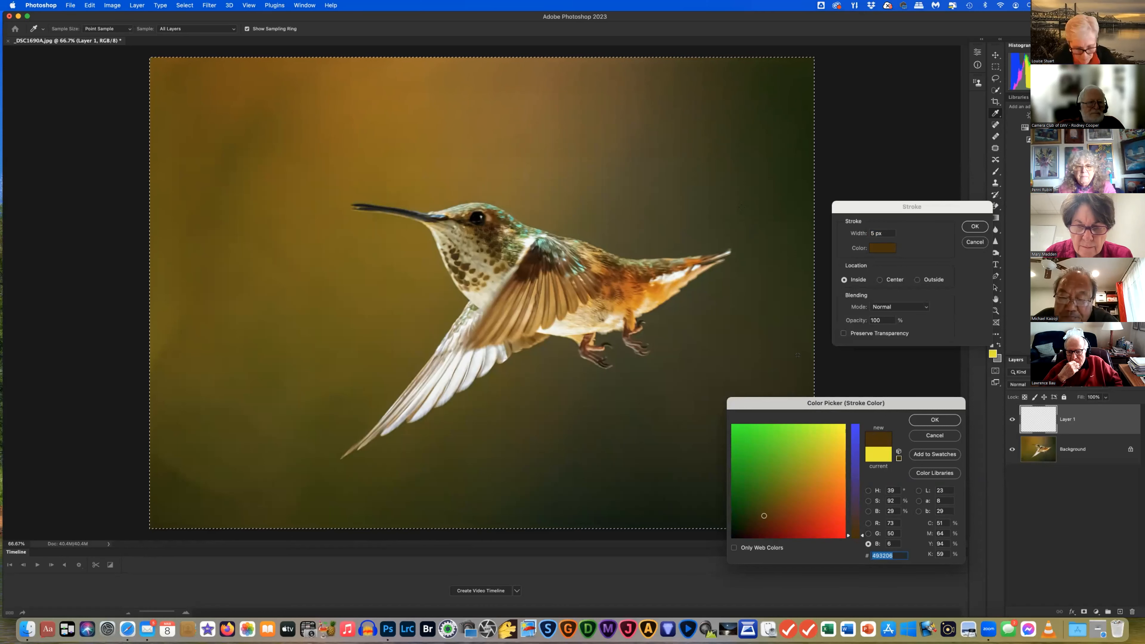
left_click(658, 291)
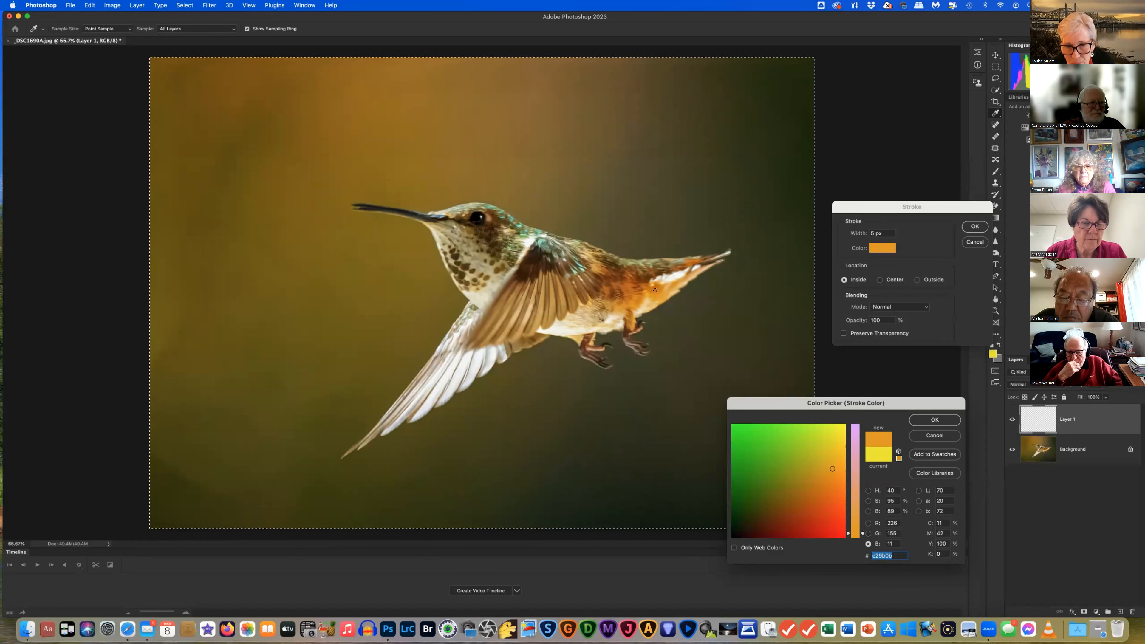
left_click(656, 291)
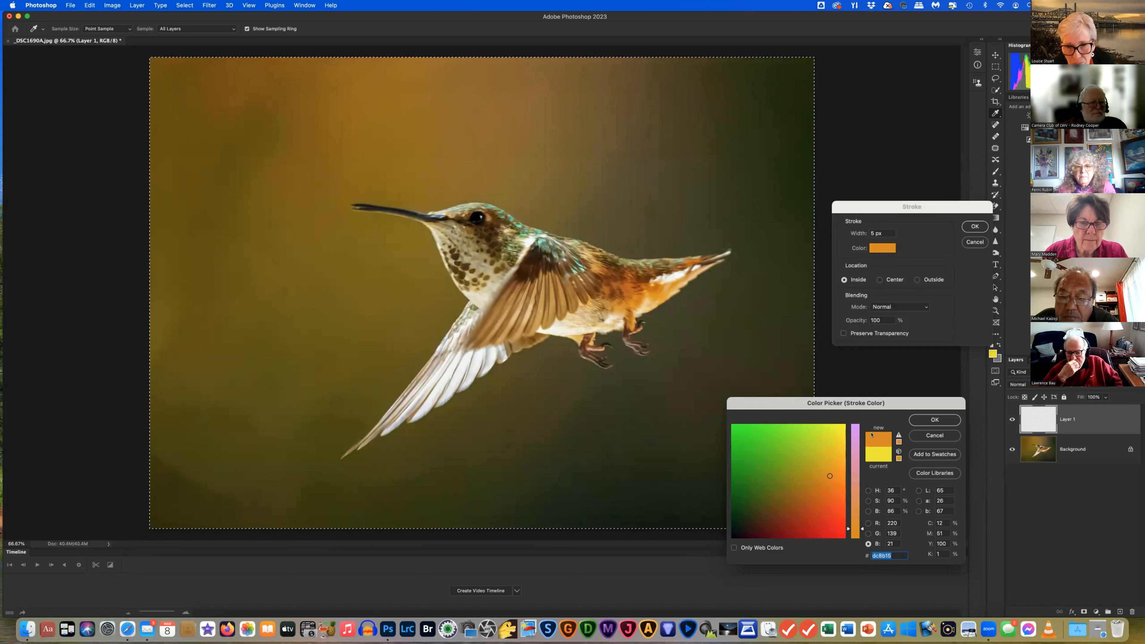
left_click(750, 364)
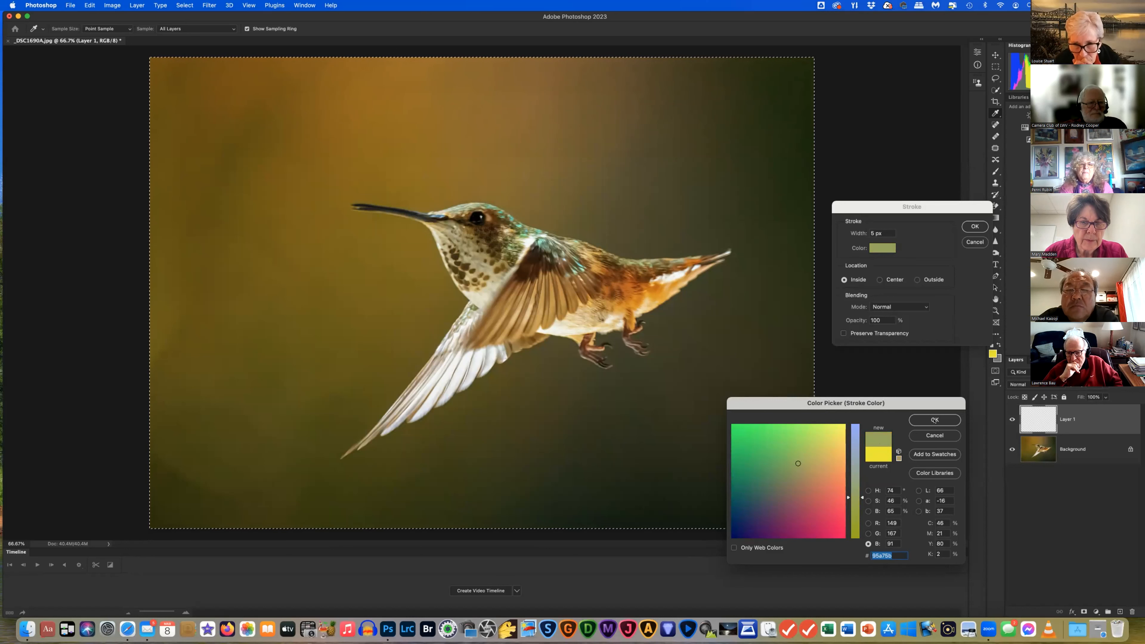
left_click(935, 420)
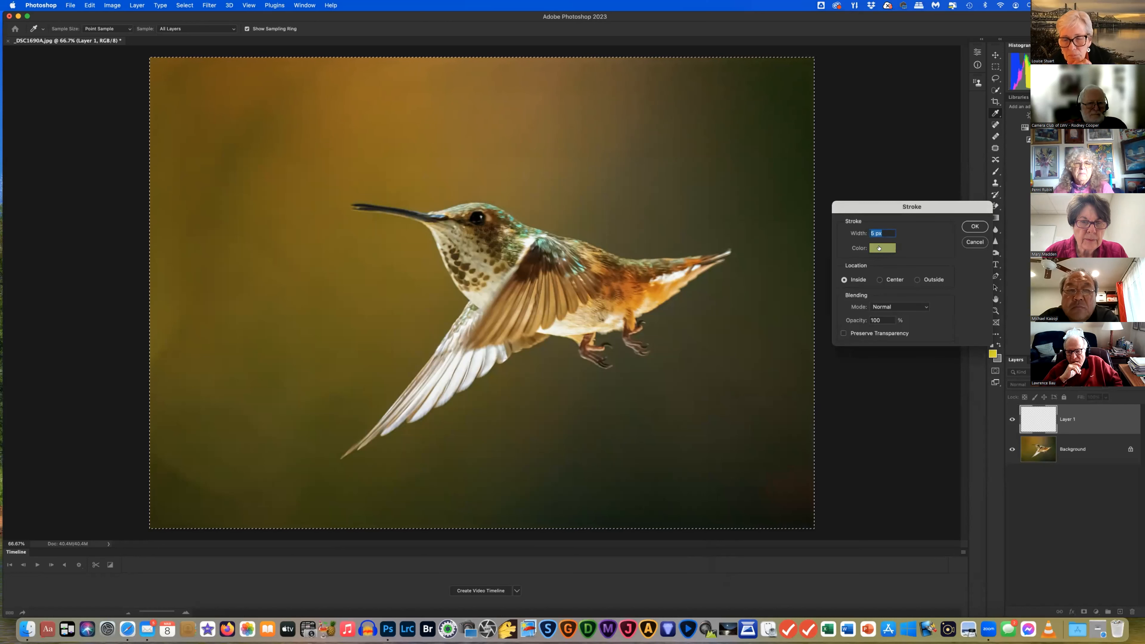
Apply the olive-green 5 px inside stroke on Layer 1 and deselect the canvas
left_click(974, 226)
key("c")
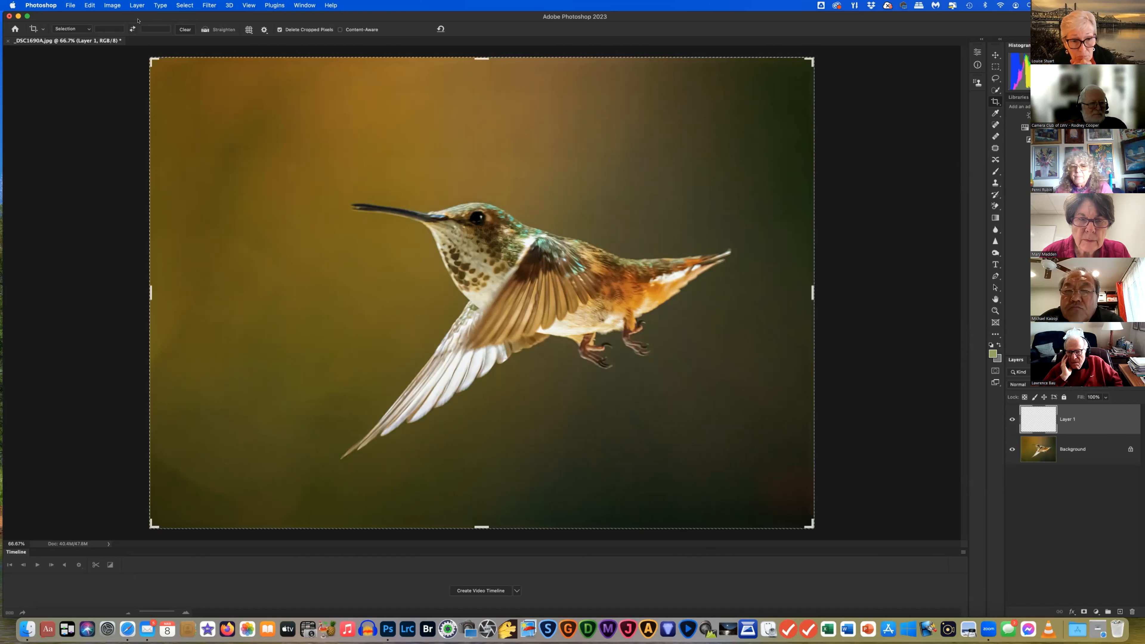
left_click(182, 5)
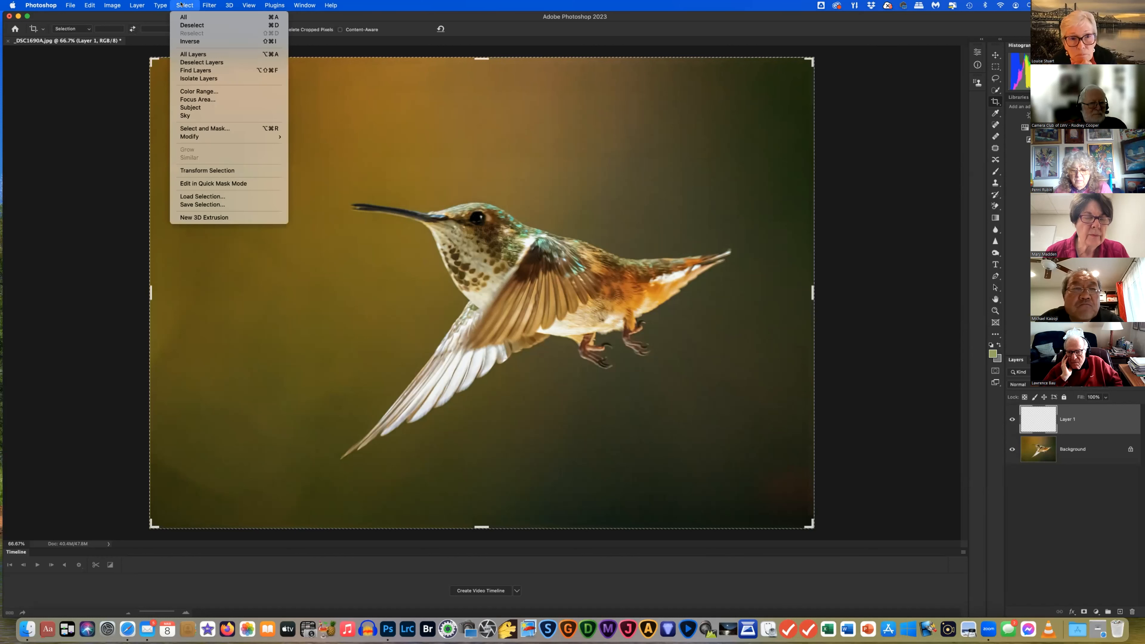
left_click(183, 26)
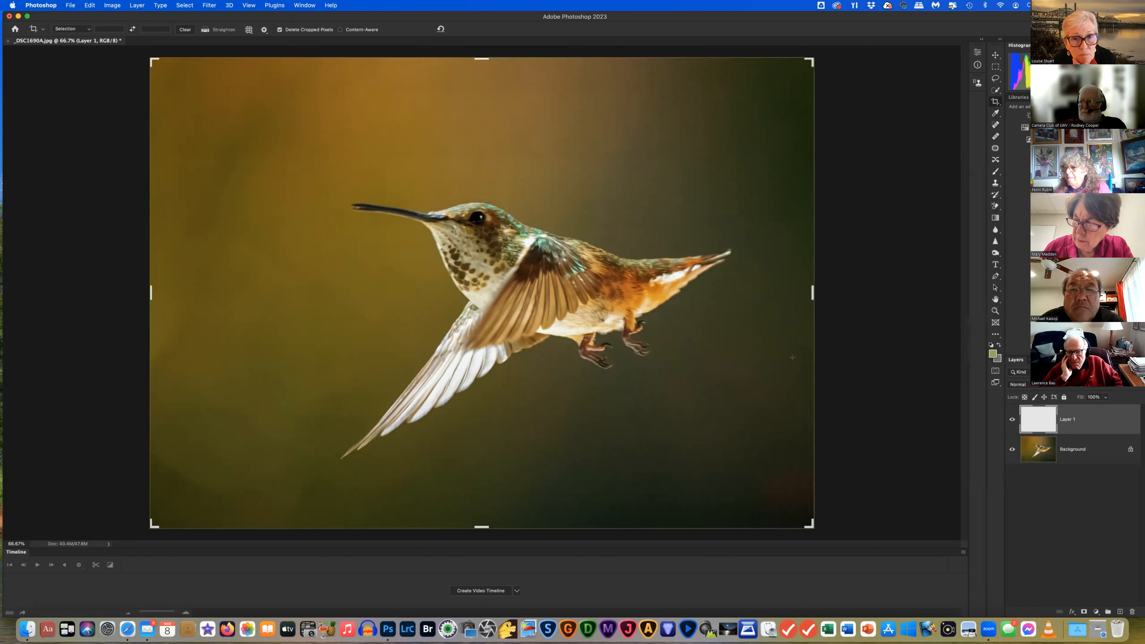
left_click(991, 311)
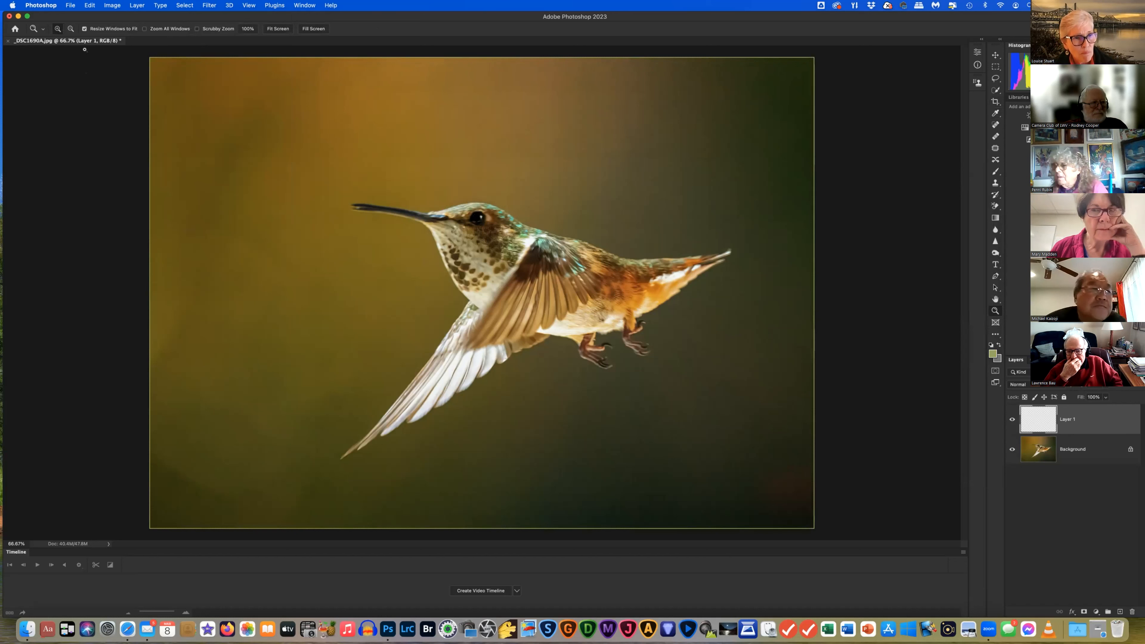
Undo the deselect and the stroke to restore the selection and remove the border
left_click(86, 5)
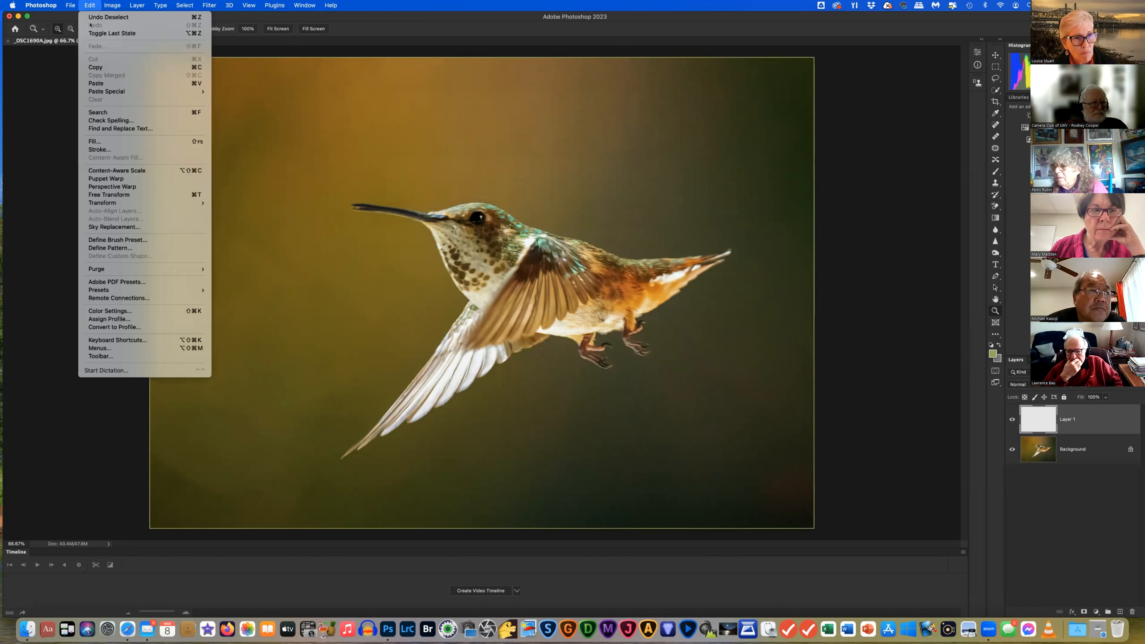
left_click(89, 17)
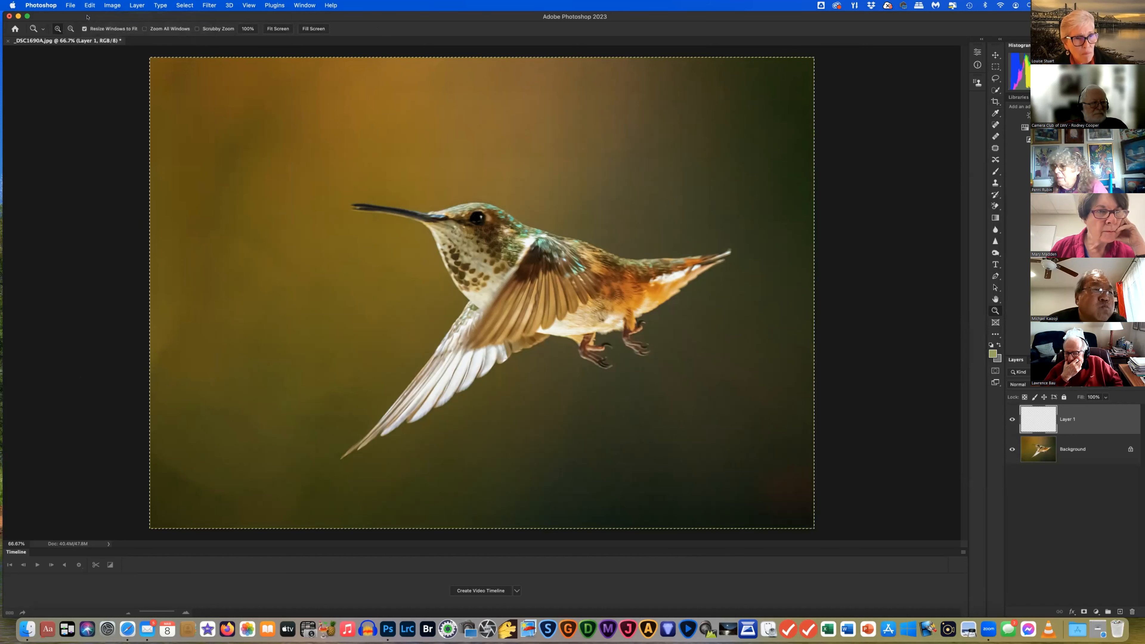
left_click(85, 5)
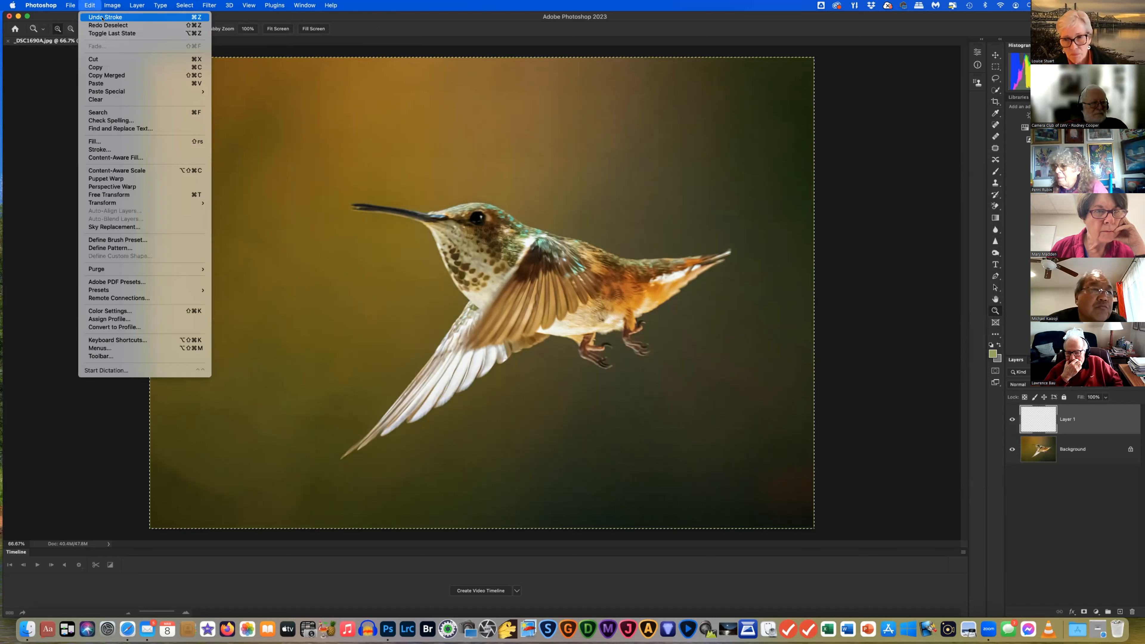
left_click(91, 18)
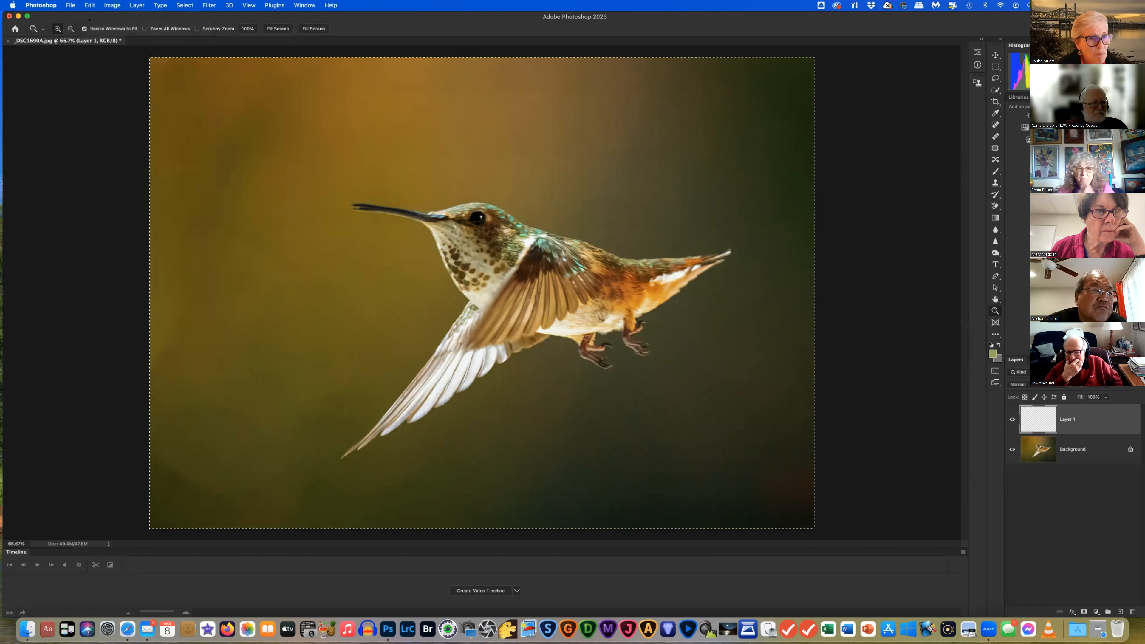
Stroke the selection with an 8 px inside olive-green border
left_click(89, 5)
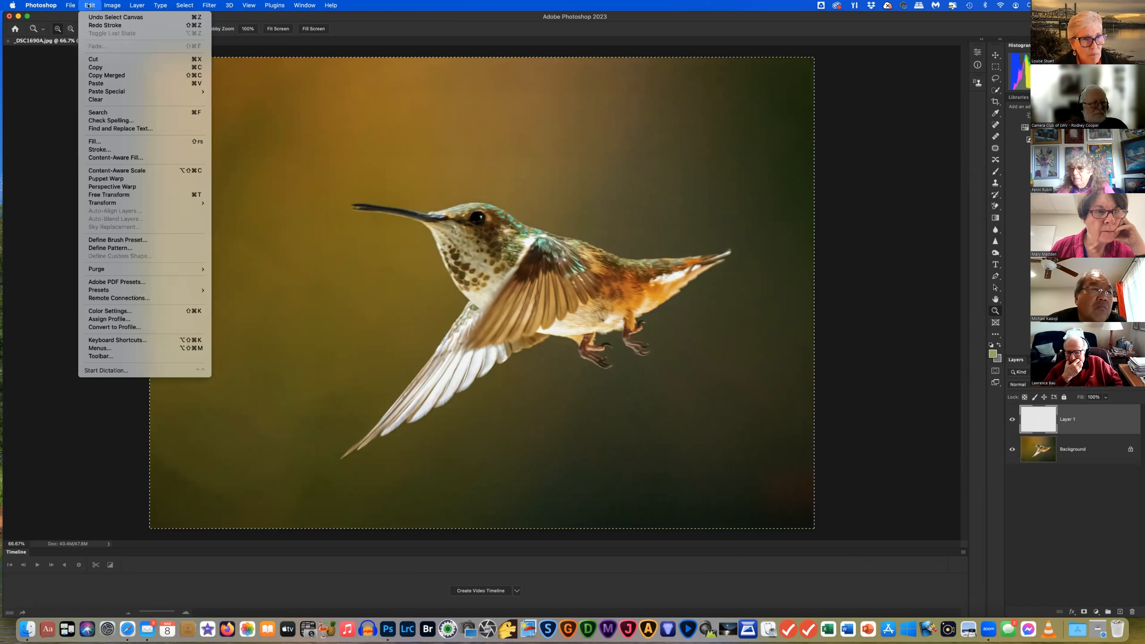
left_click(105, 149)
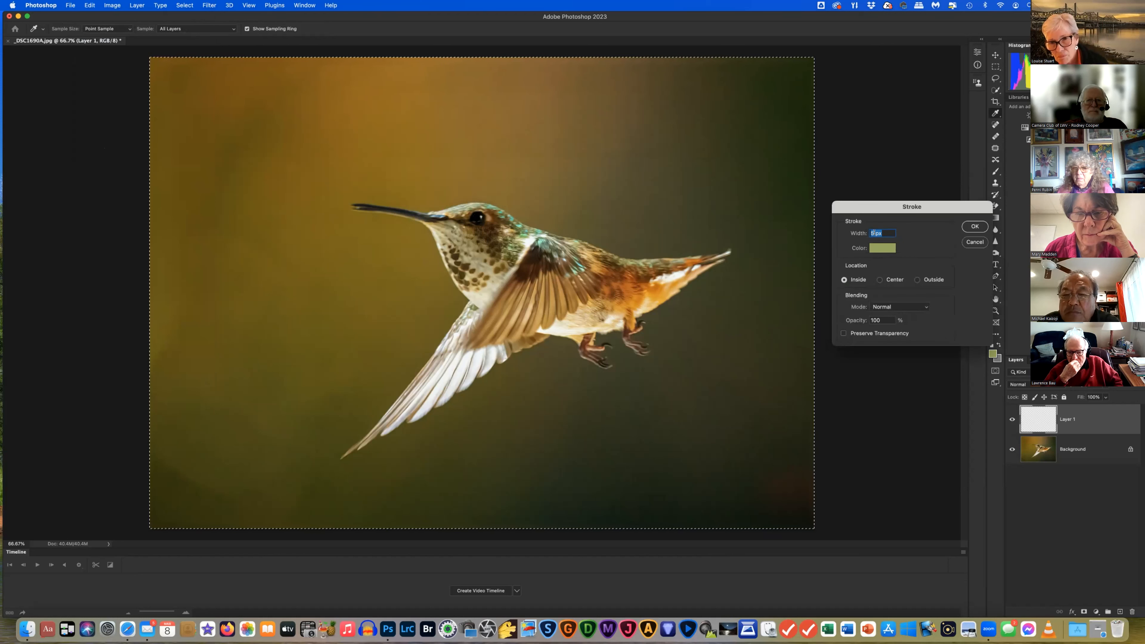
left_click(872, 233)
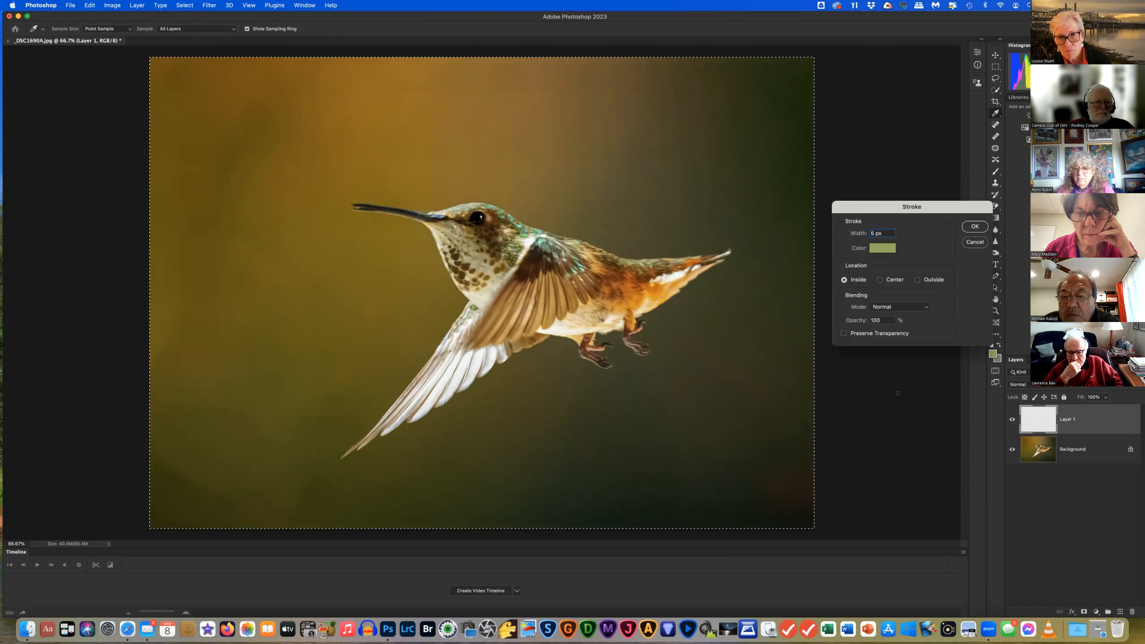
key("BackSpace")
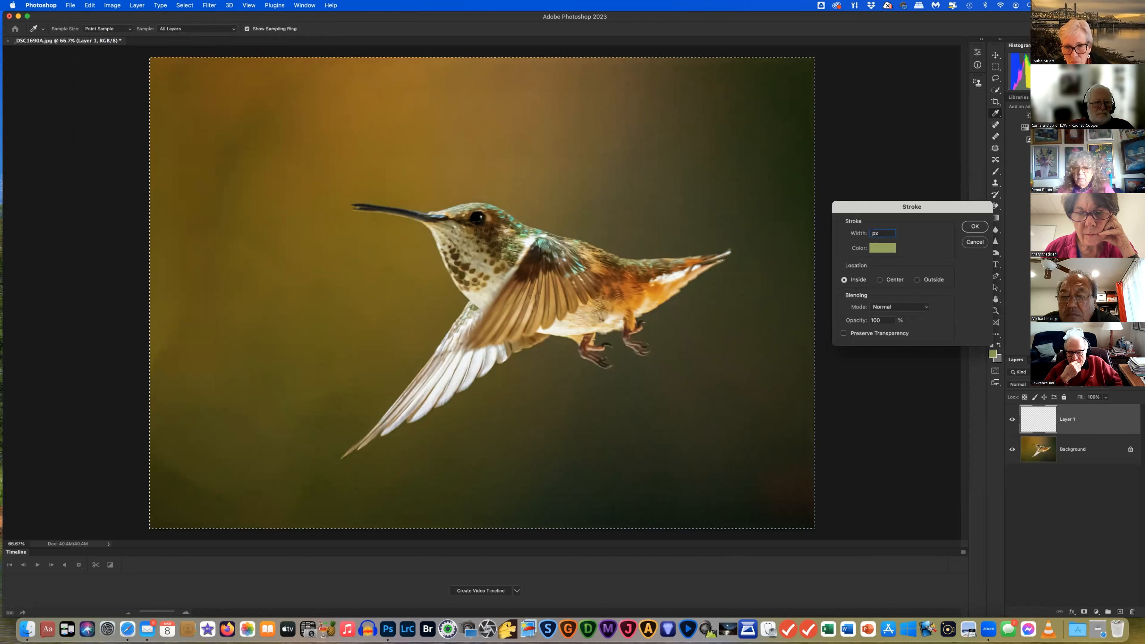
type("8")
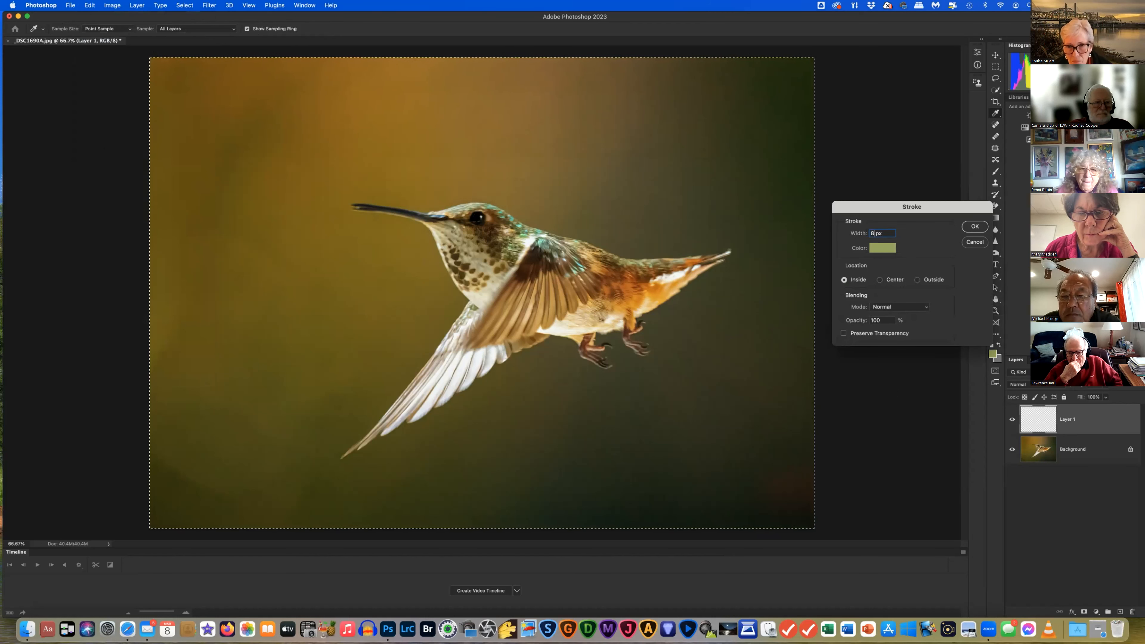
left_click(972, 227)
Inspect the border at 100% zoom, zoom back out, and deselect the canvas
left_click(995, 311)
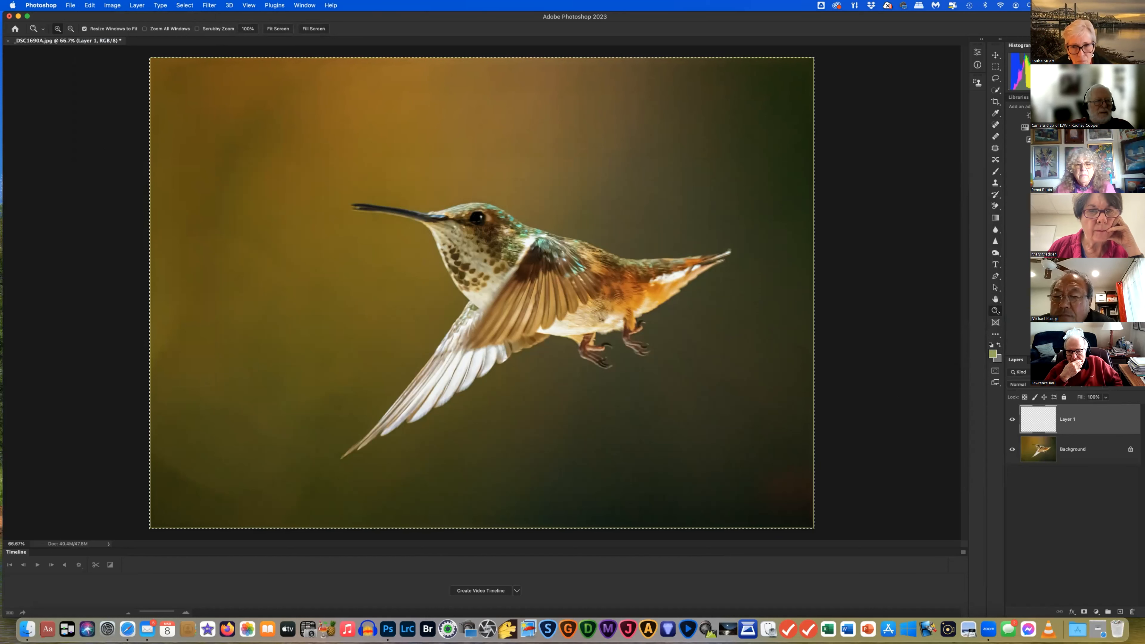
double_click(995, 310)
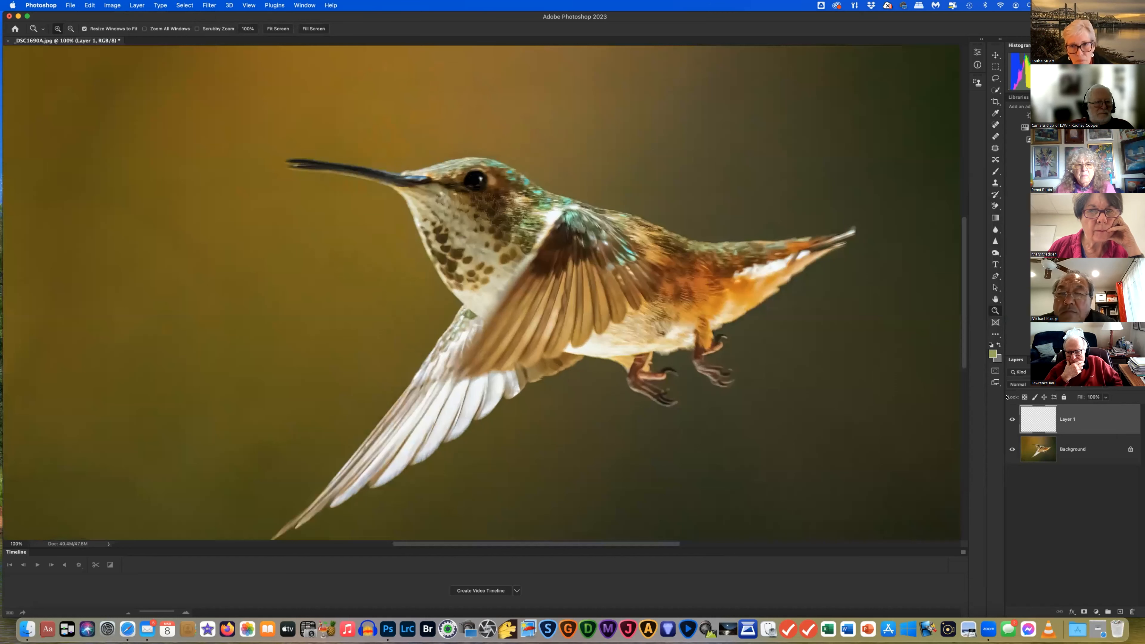
key("super+minus")
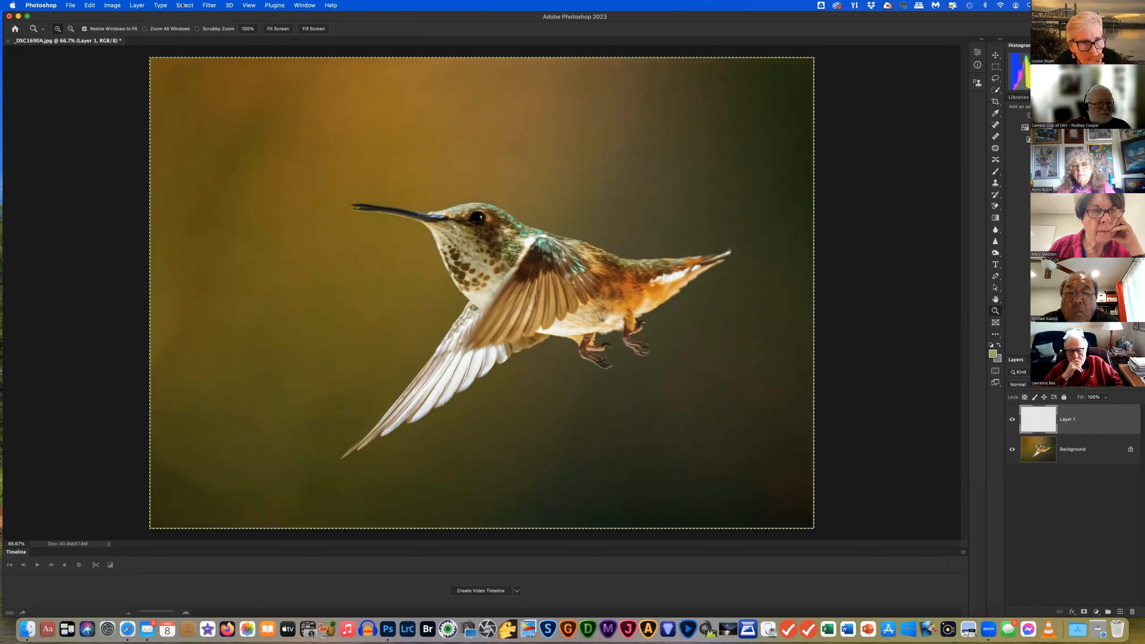
left_click(182, 5)
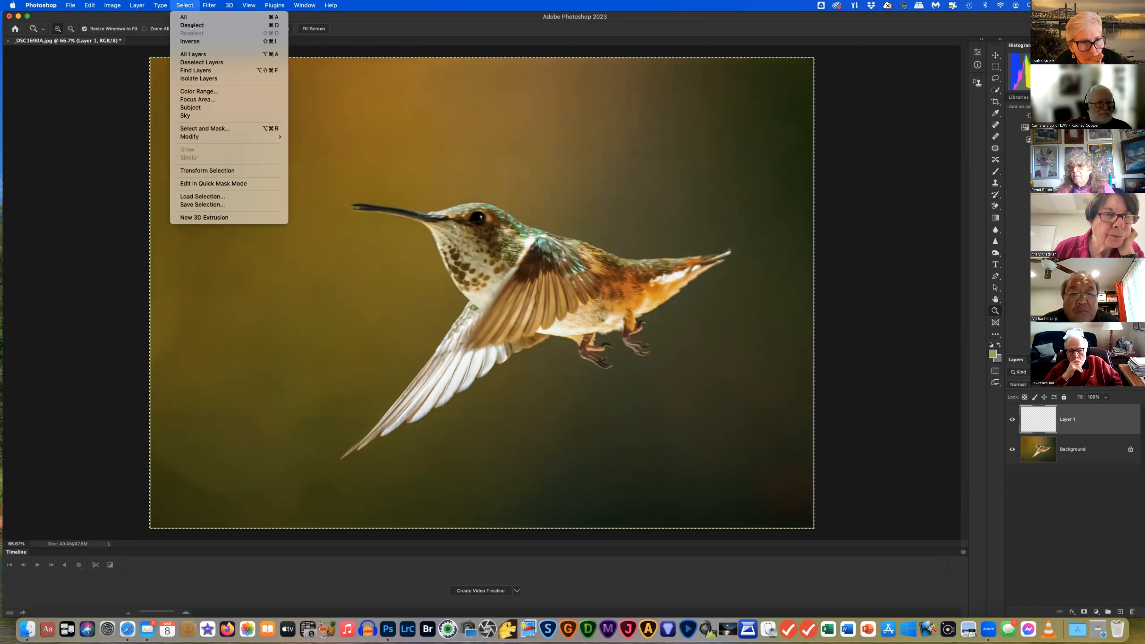
left_click(191, 25)
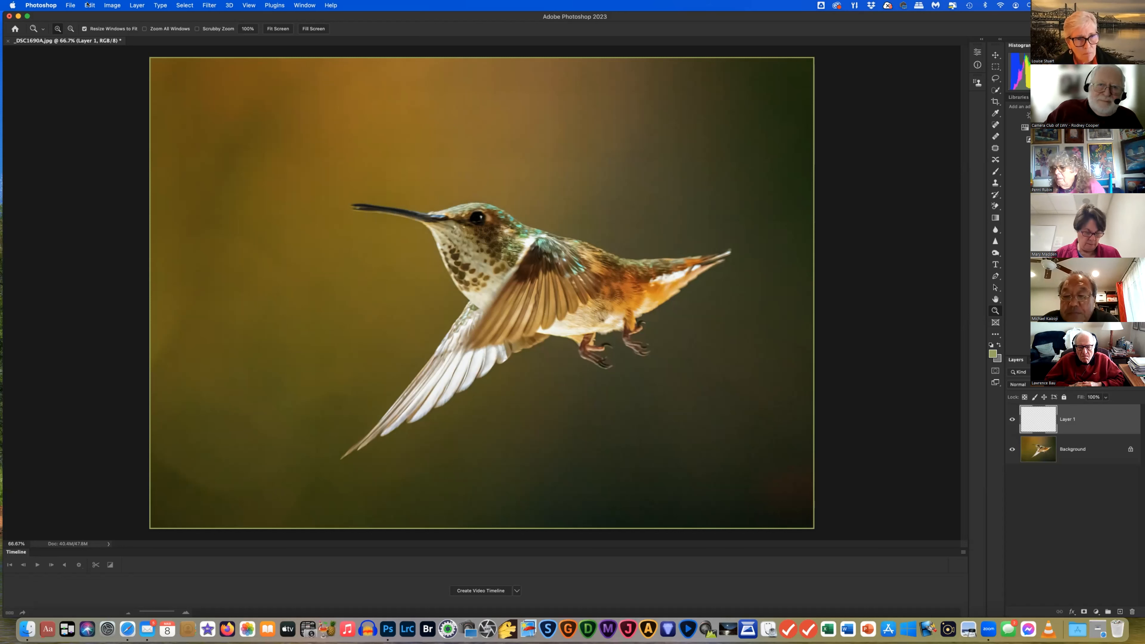
left_click(89, 5)
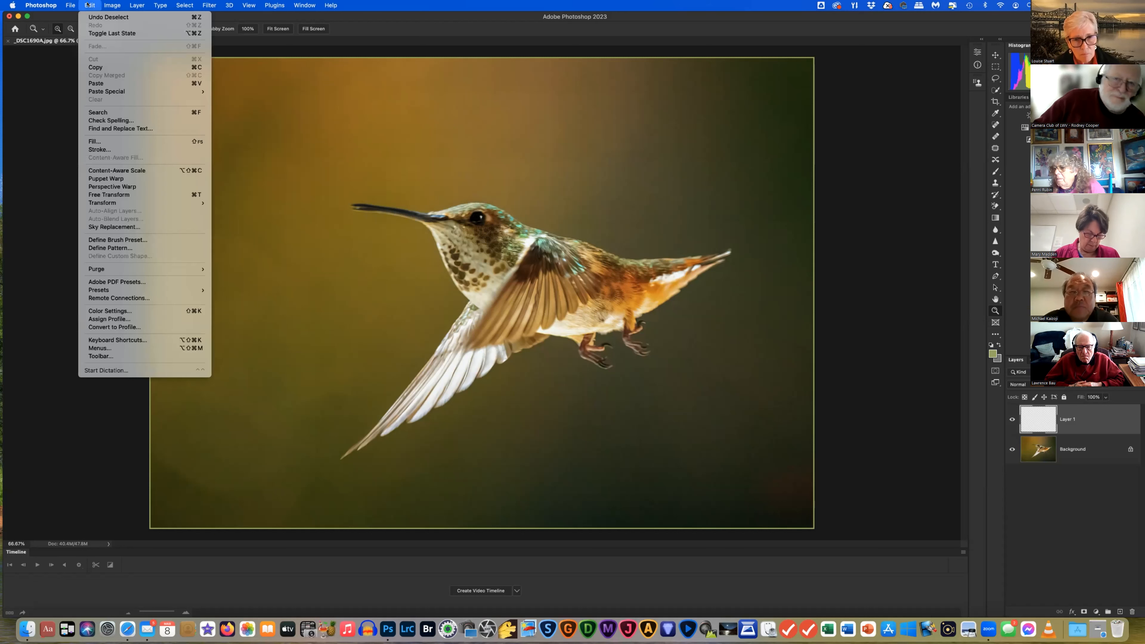
Undo the deselect and the green border stroke
left_click(89, 17)
left_click(88, 6)
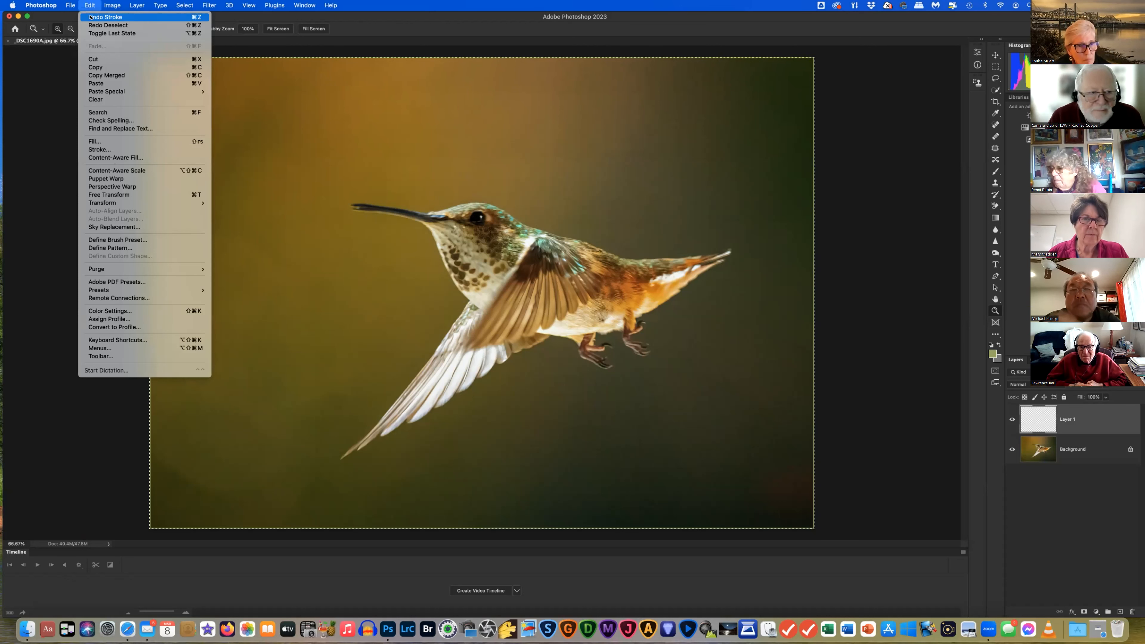
left_click(89, 17)
Stroke an 8 px inside border in golden orange #d7a52a sampled from the hummingbird
left_click(89, 5)
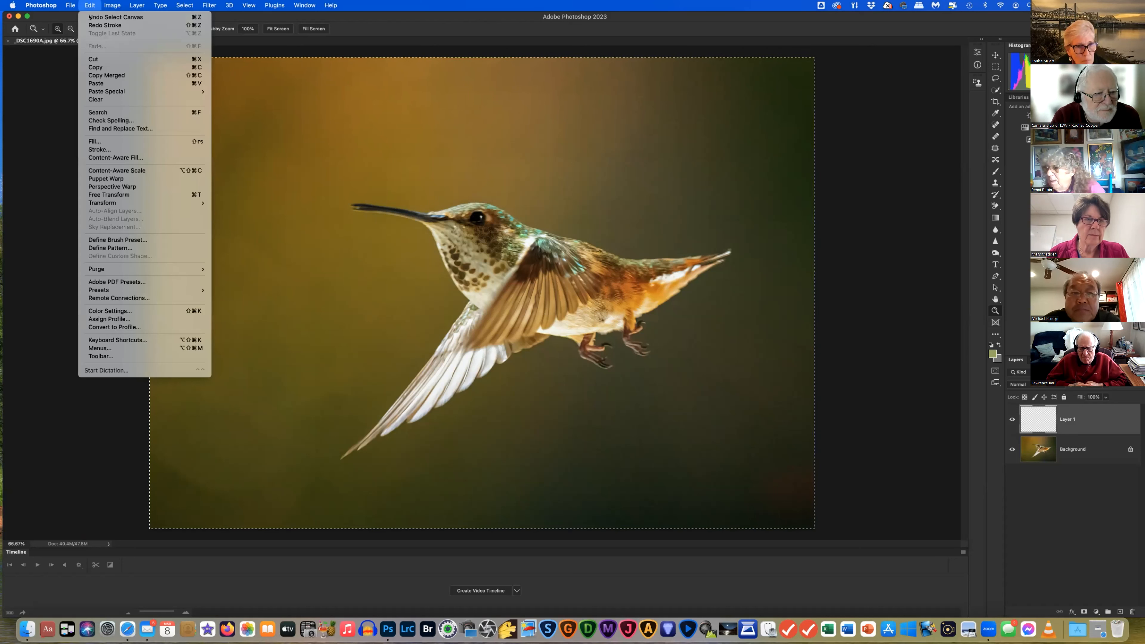
left_click(123, 149)
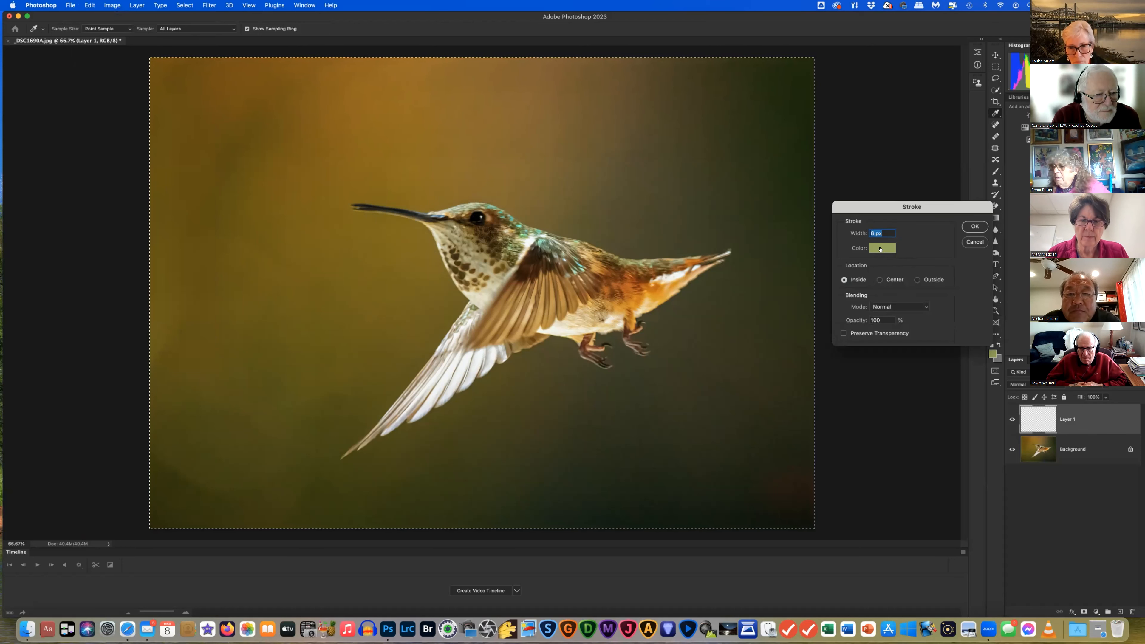
left_click(884, 248)
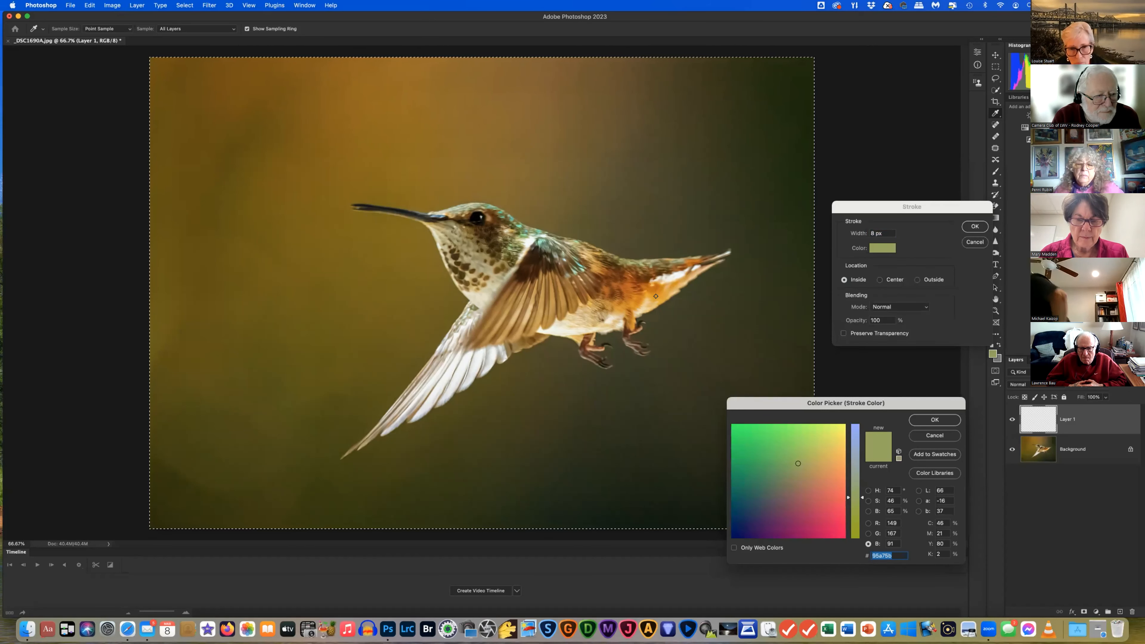
left_click(715, 261)
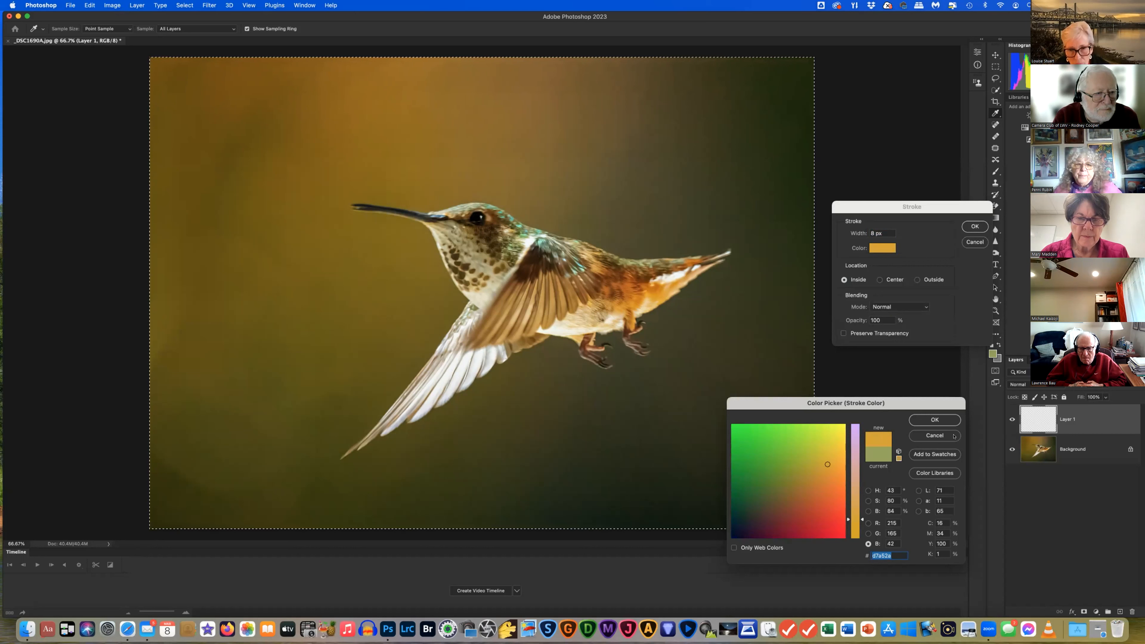
key("Return")
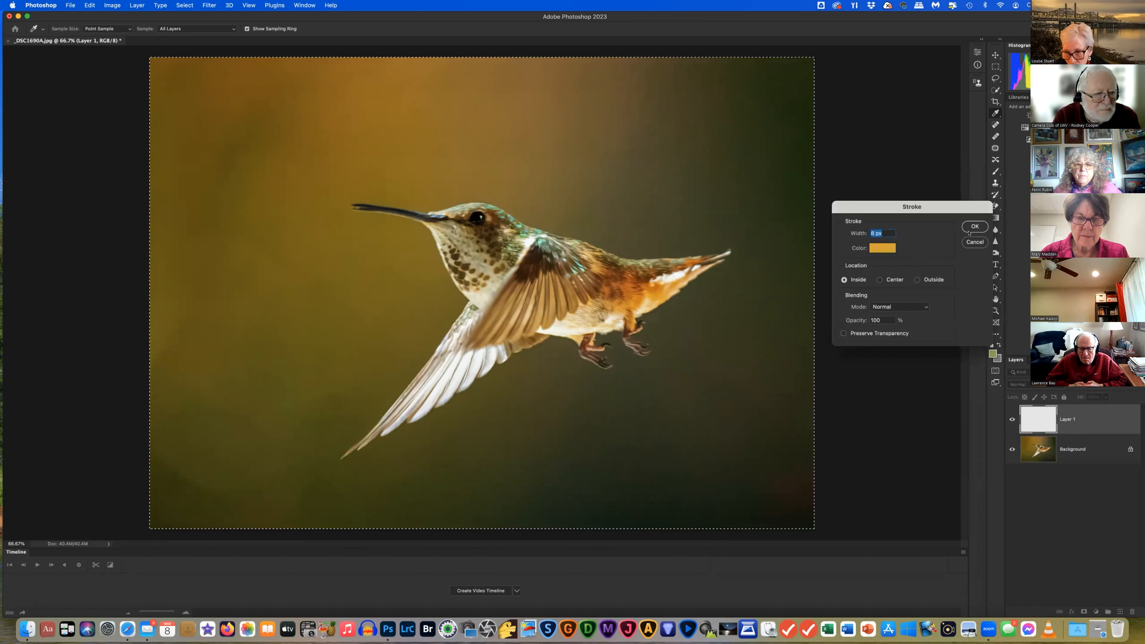
key("Return")
left_click(995, 311)
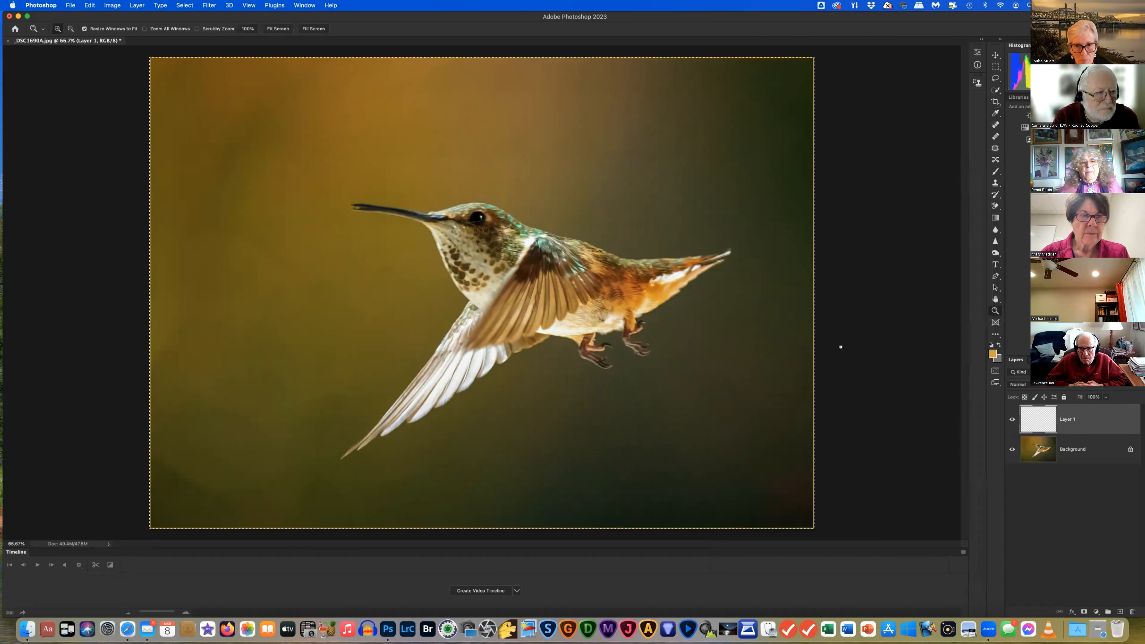
Deselect and inspect the golden border at 100% zoom, then zoom back out
left_click(185, 5)
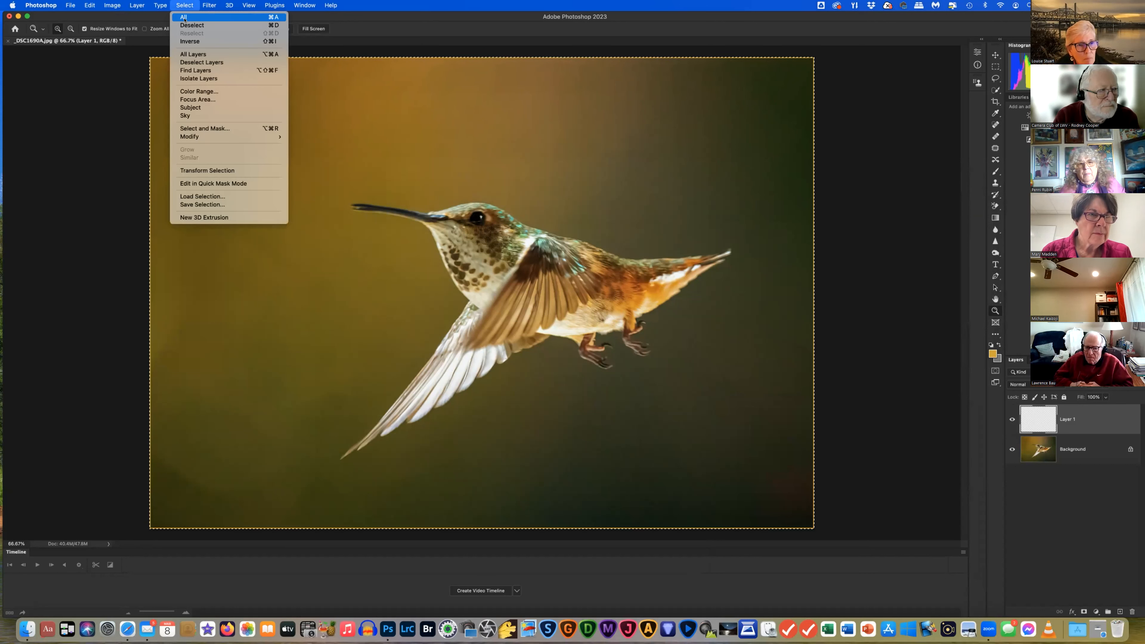
left_click(192, 25)
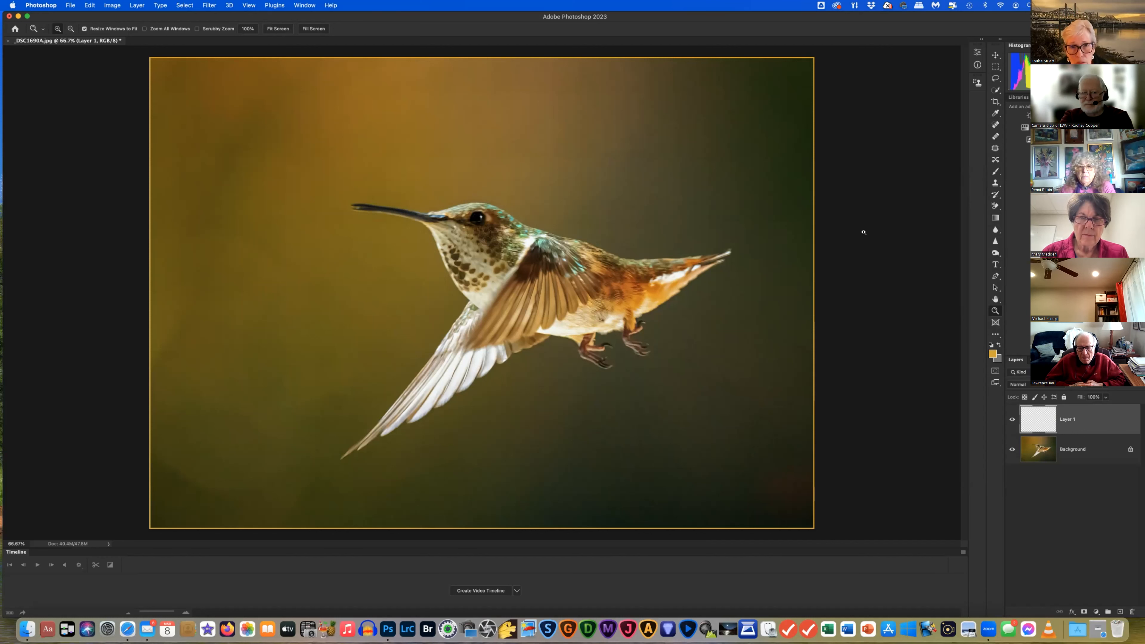
left_click(863, 231)
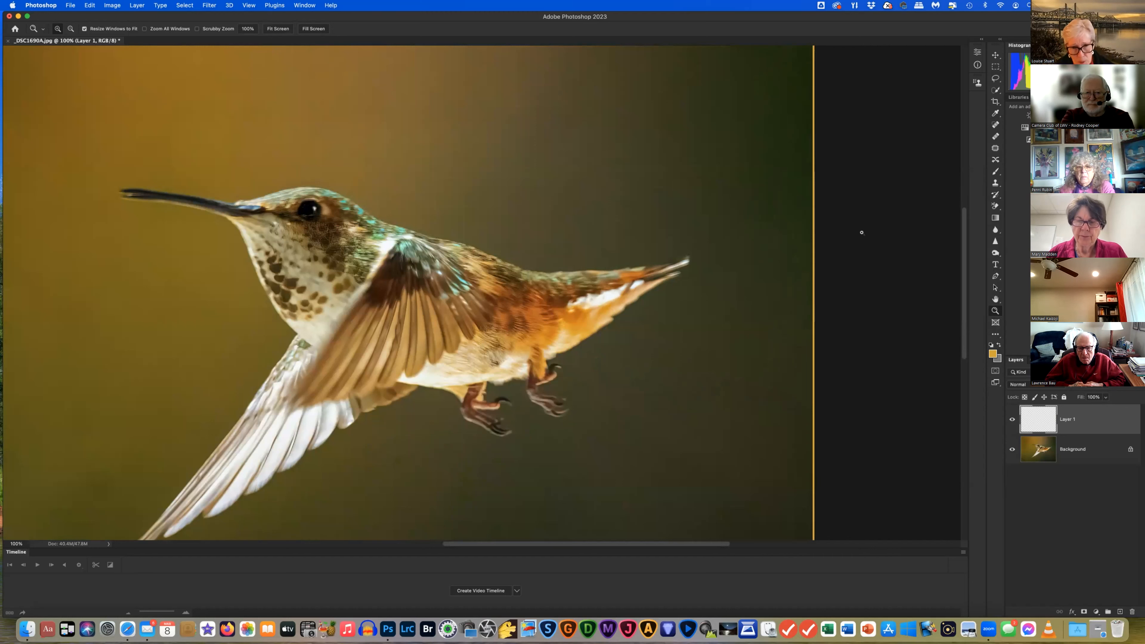
left_click(839, 220, "alt")
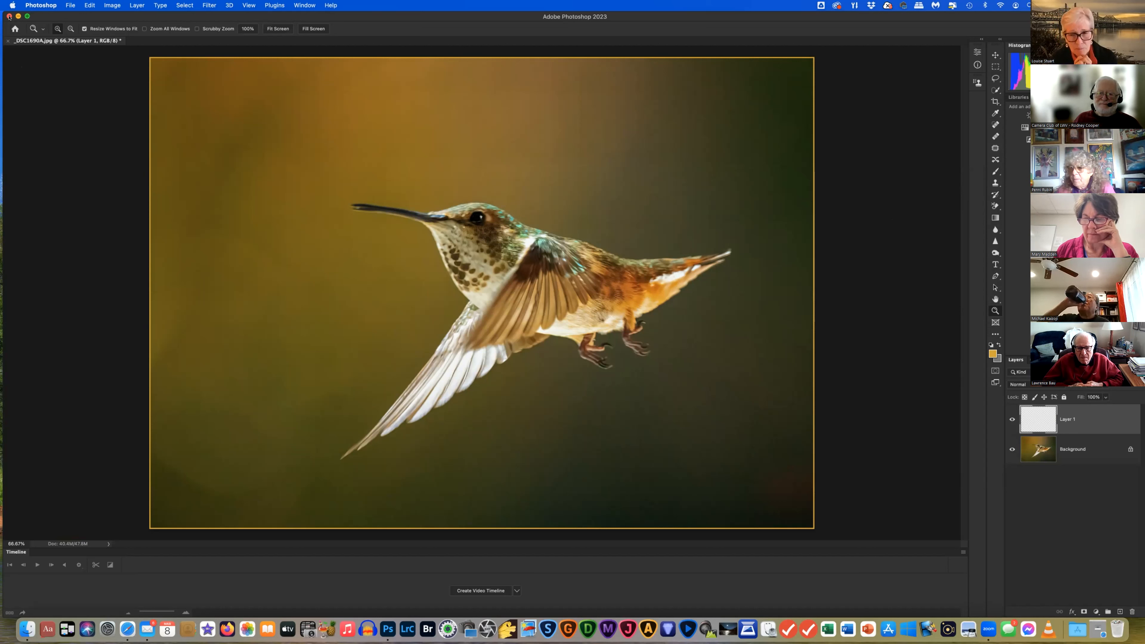
Close the photo without saving and bring the Resizing Class Finder window forward
left_click(9, 17)
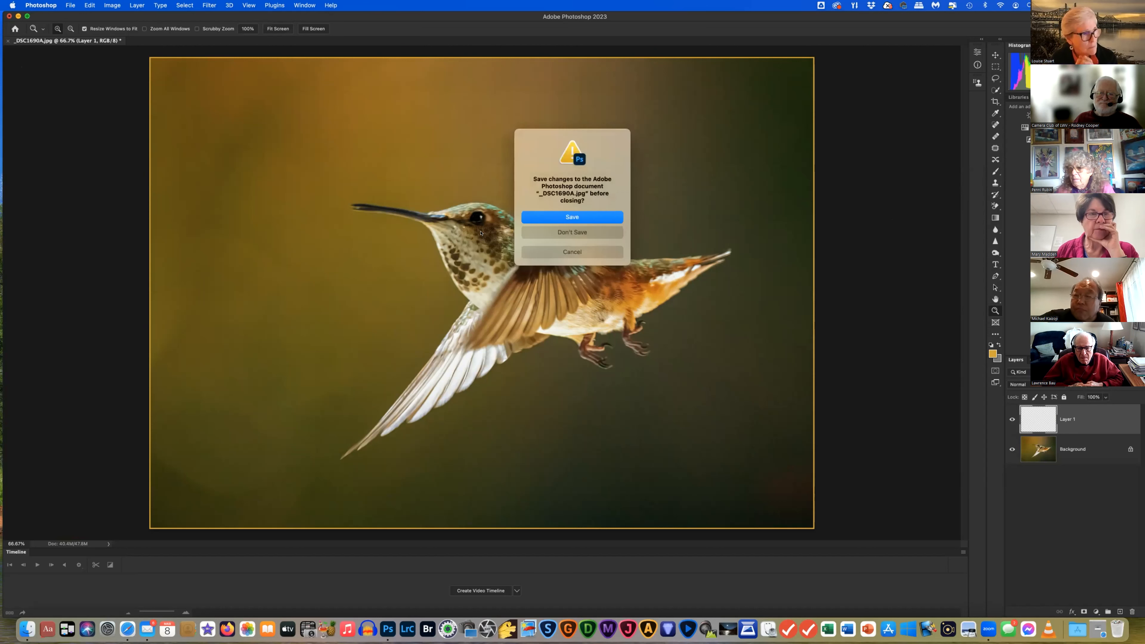
left_click(566, 234)
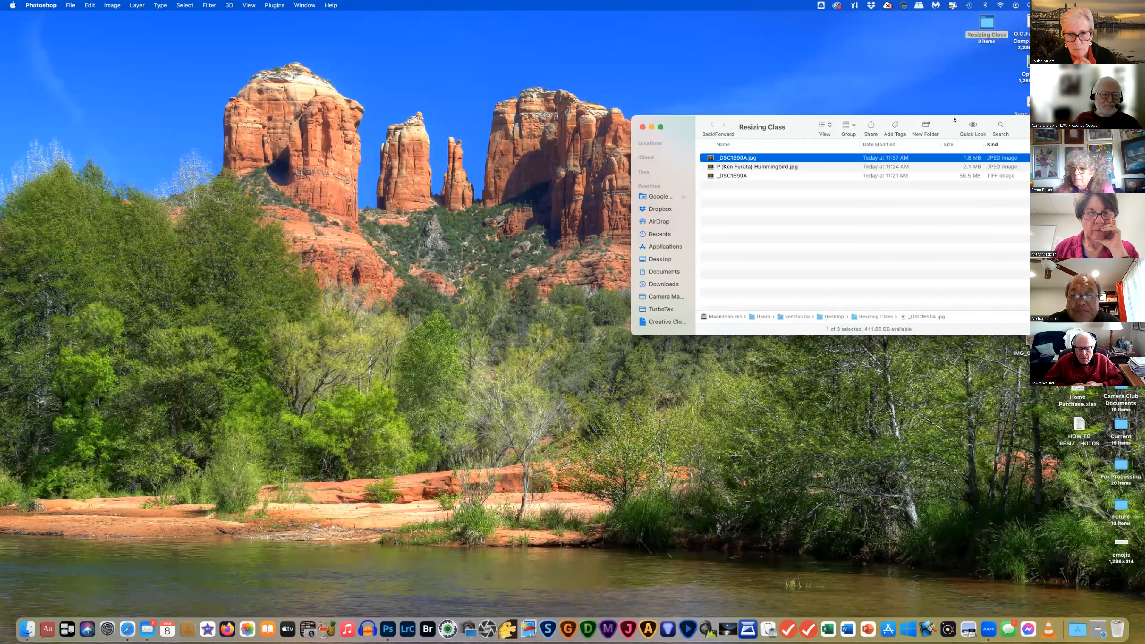
double_click(948, 121)
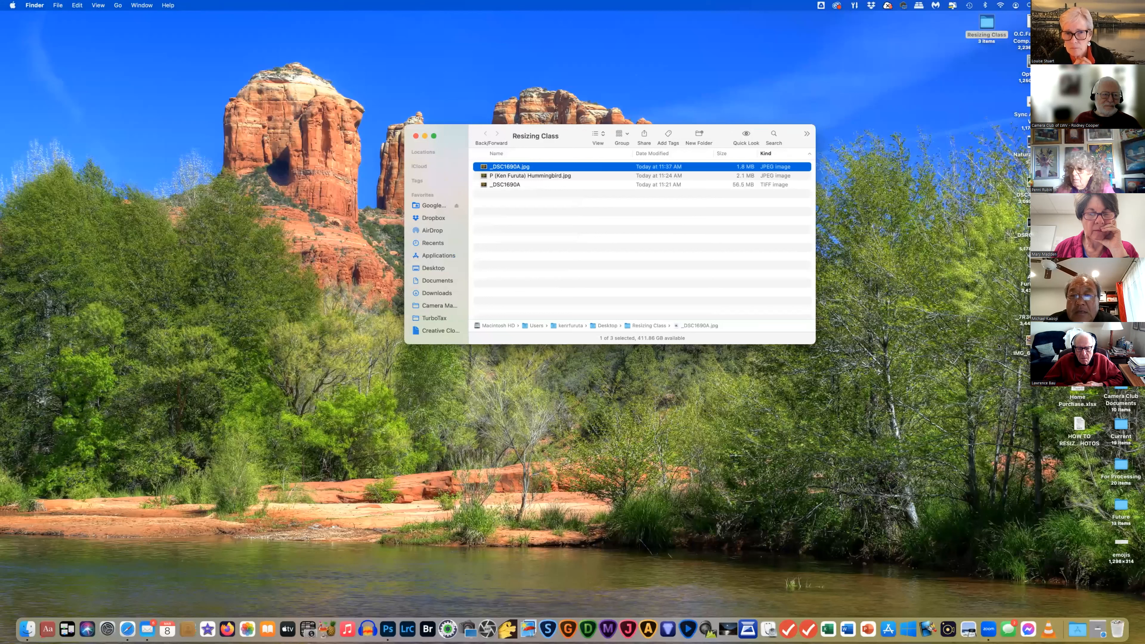
left_click(997, 352)
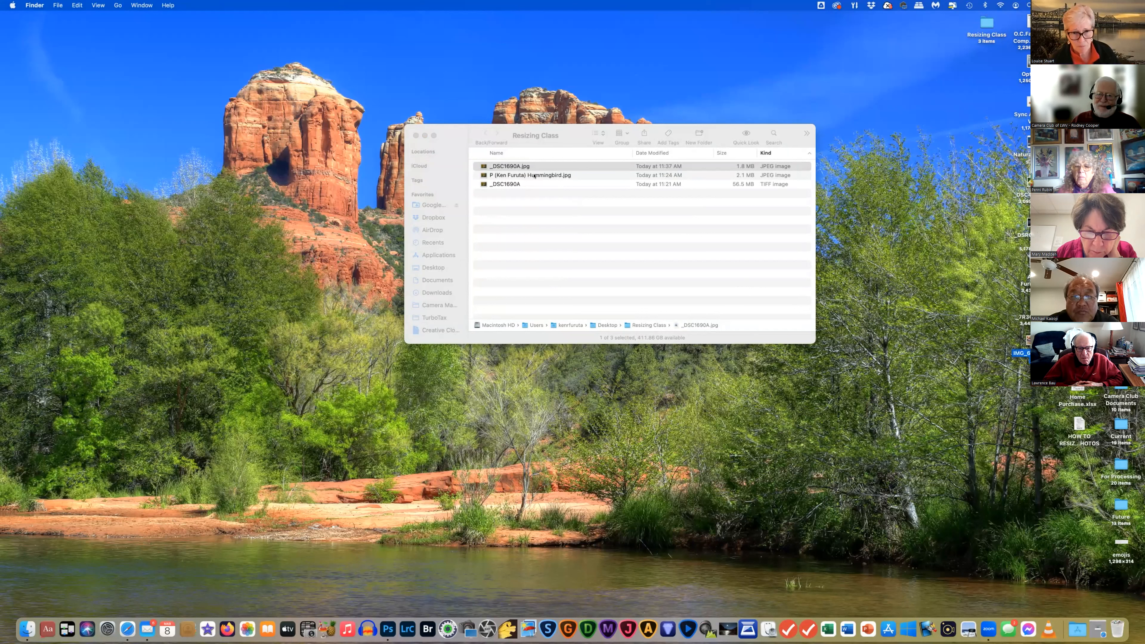
left_click(534, 176)
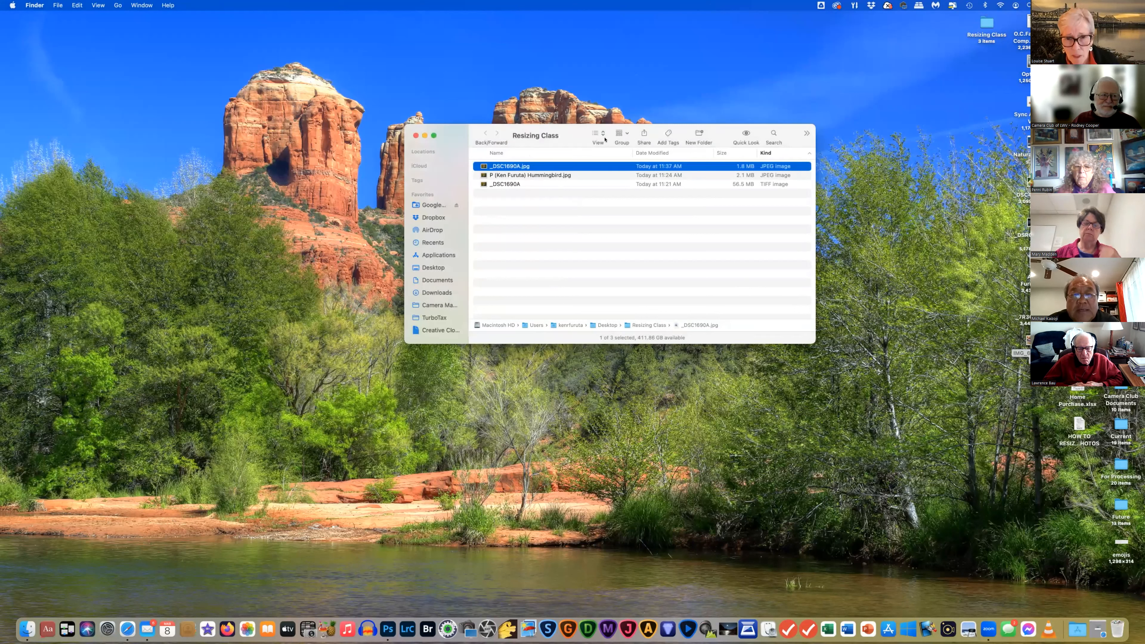
left_click_drag(680, 146, 728, 150)
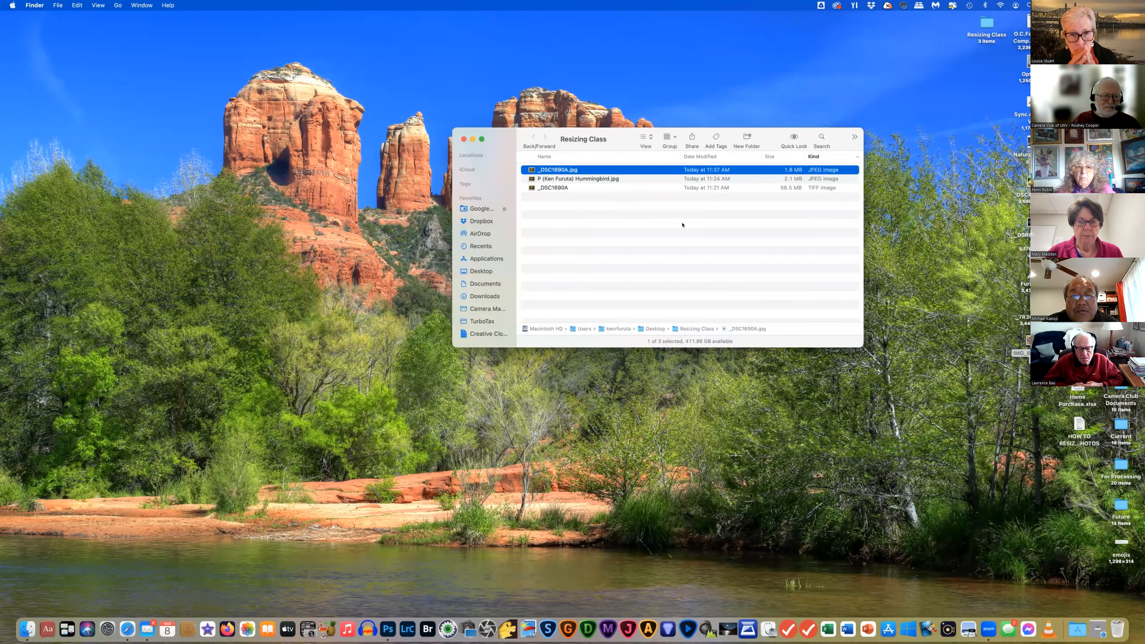
Reopen _DSC1690A.jpg by dragging it from the Resizing Class folder into Photoshop
left_click(388, 628)
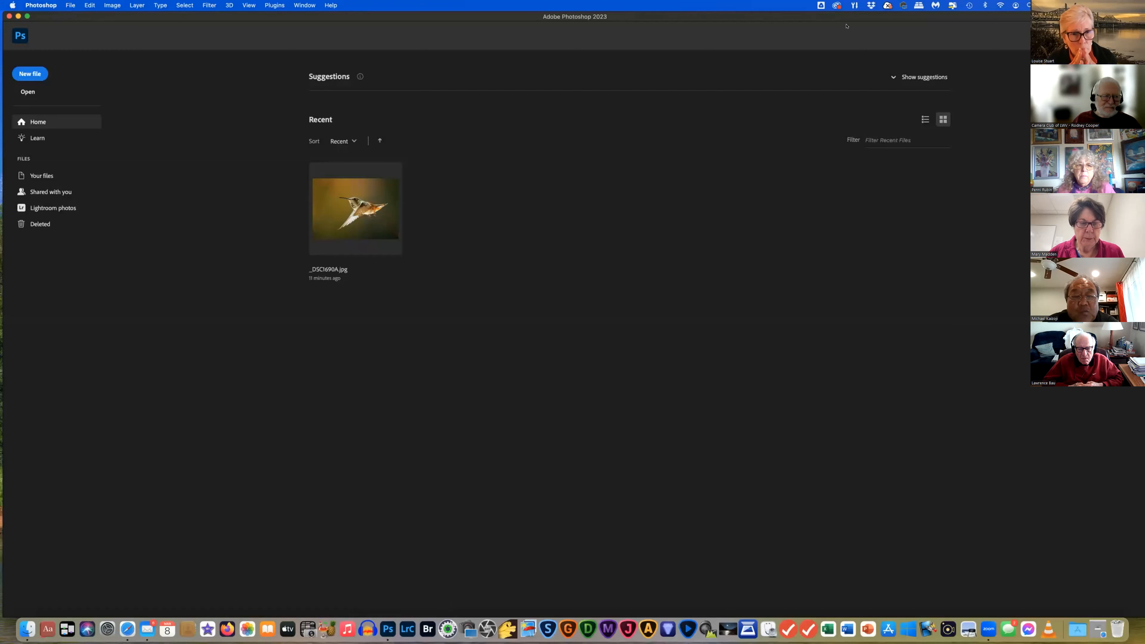
left_click_drag(842, 21, 476, 6)
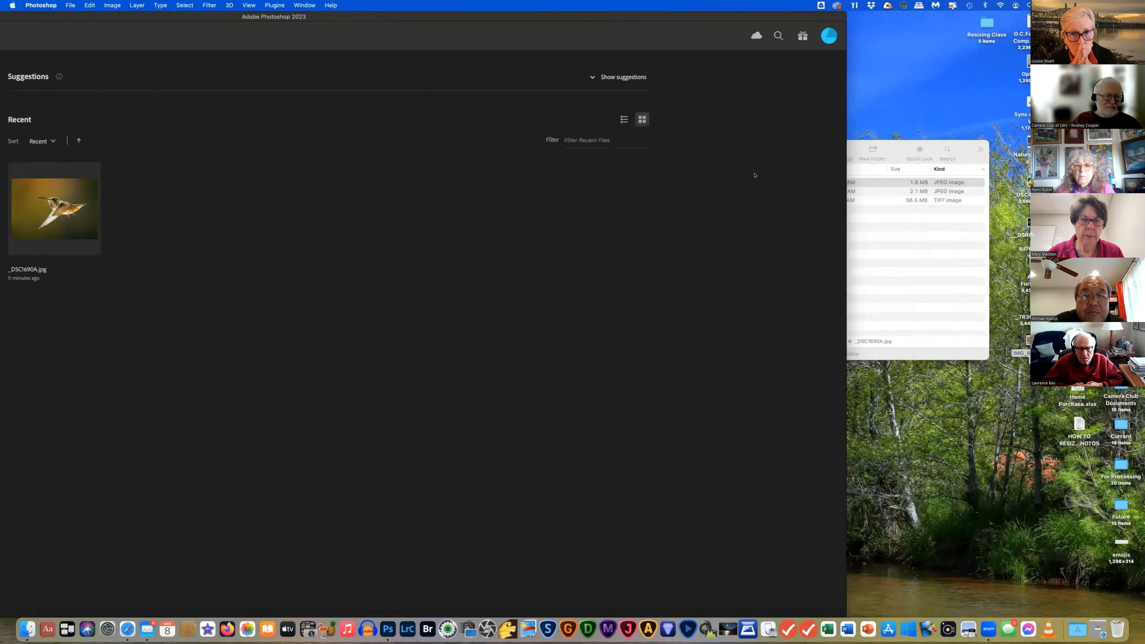
left_click(897, 185)
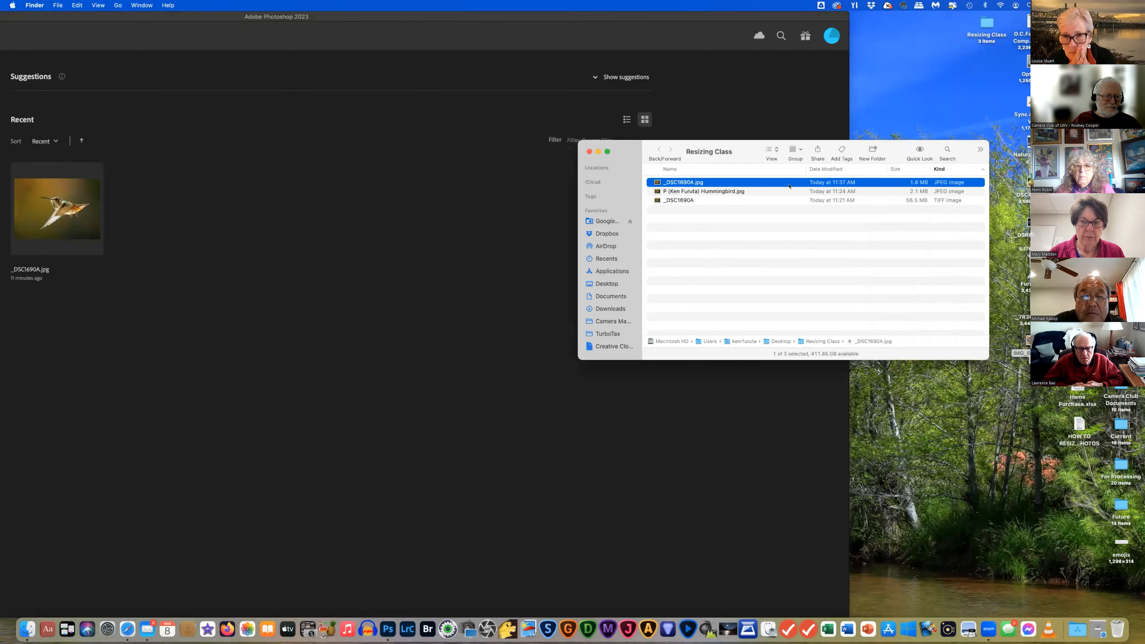
left_click_drag(792, 182, 378, 331)
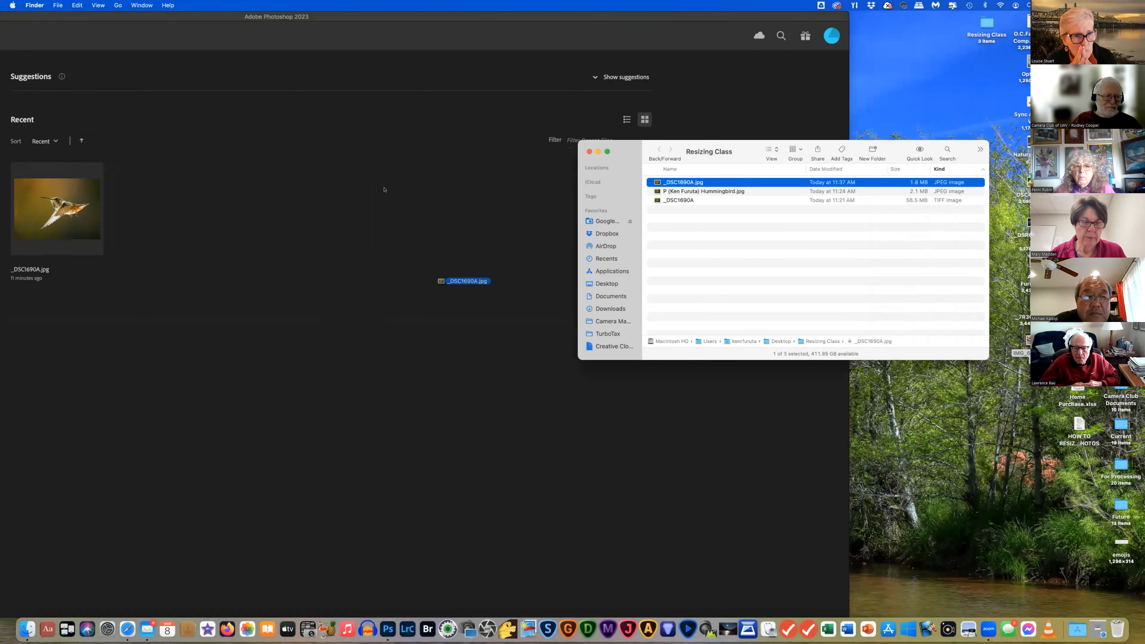
left_click(392, 17)
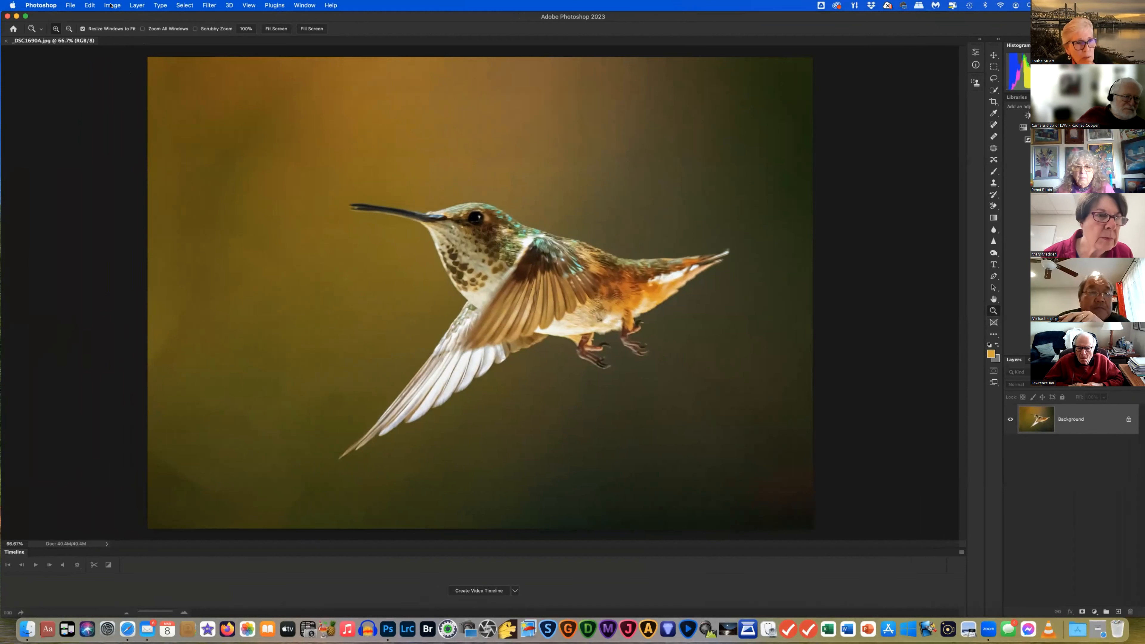
Open Image Size for the 4460 × 3165 px hummingbird photo and move the dialog toward the centre
left_click(111, 6)
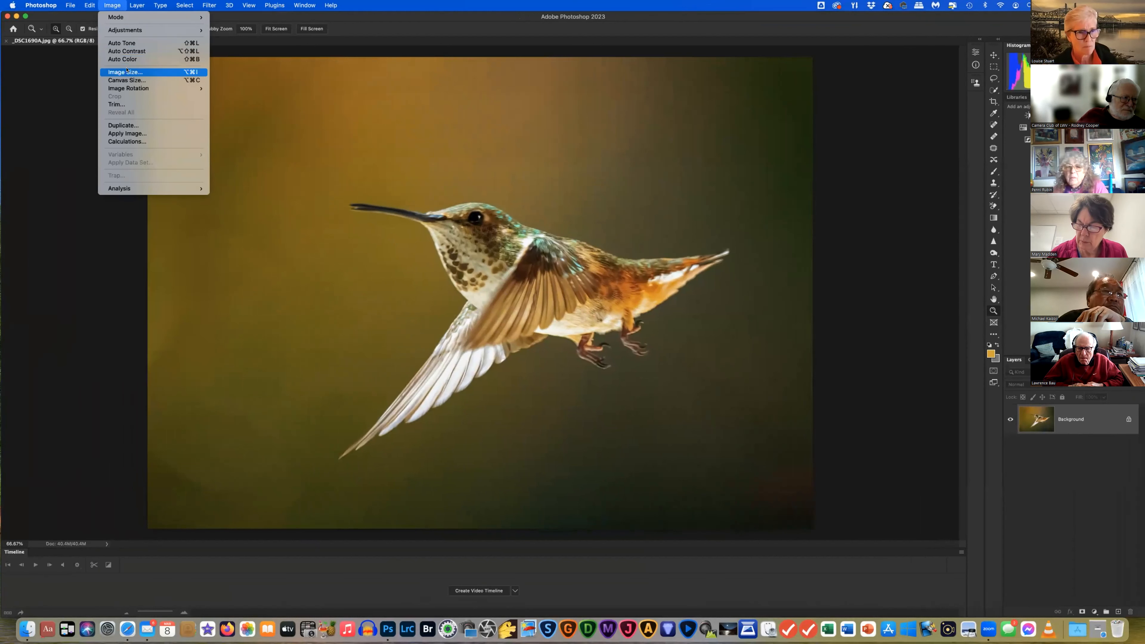
left_click(126, 72)
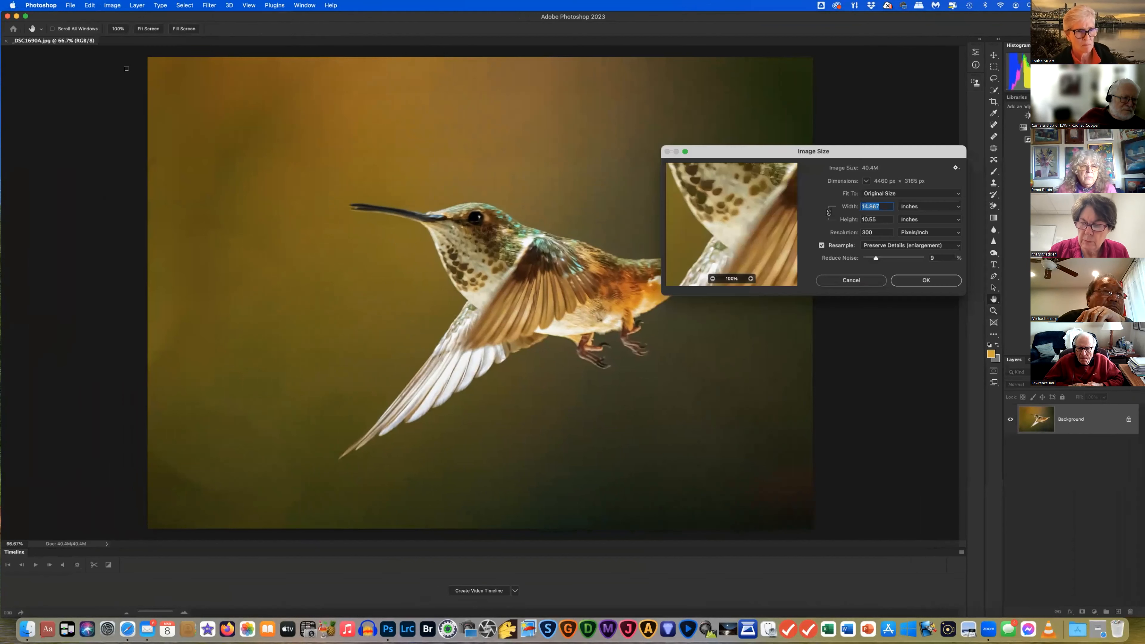
left_click_drag(902, 153, 818, 139)
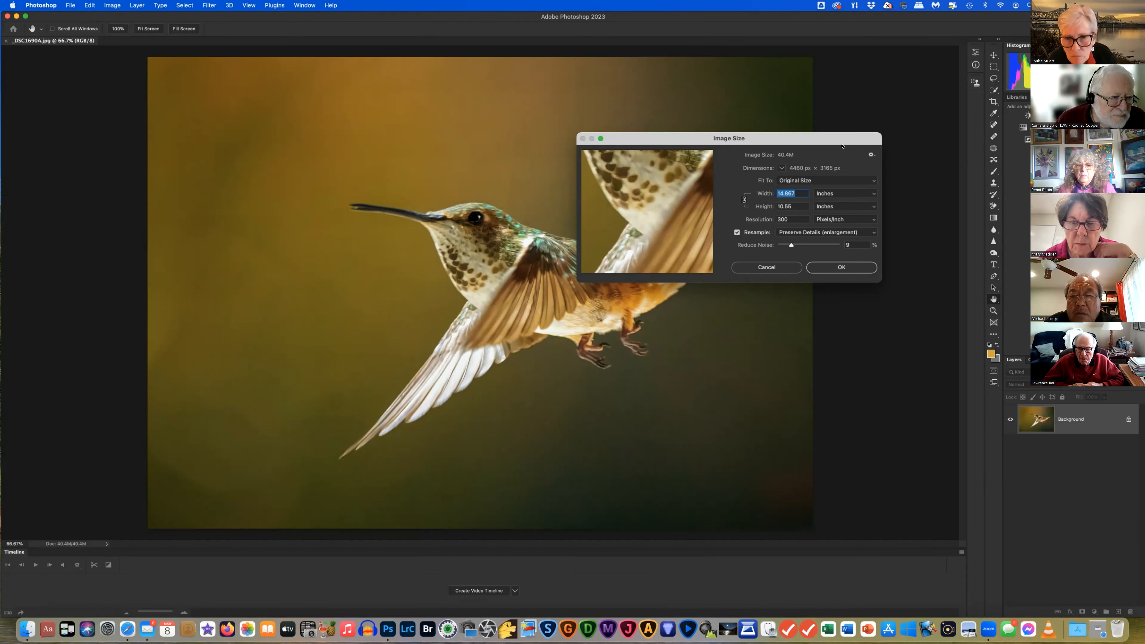
Resize the photo to 15000 pixels wide (15000 × 10645) using pixel units
left_click(871, 192)
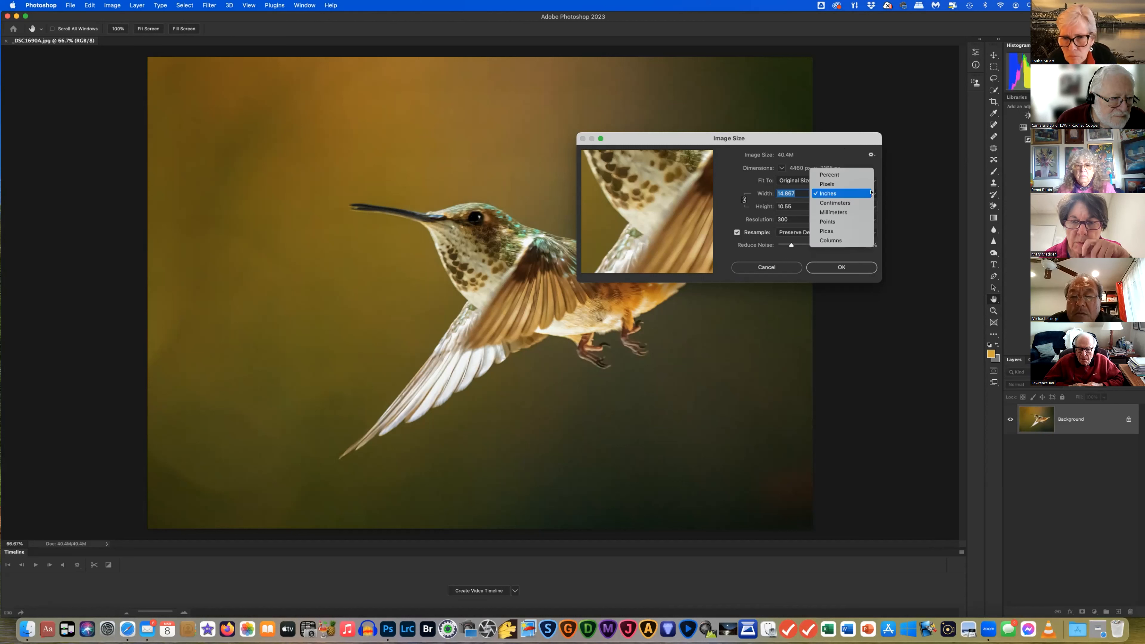
left_click(846, 182)
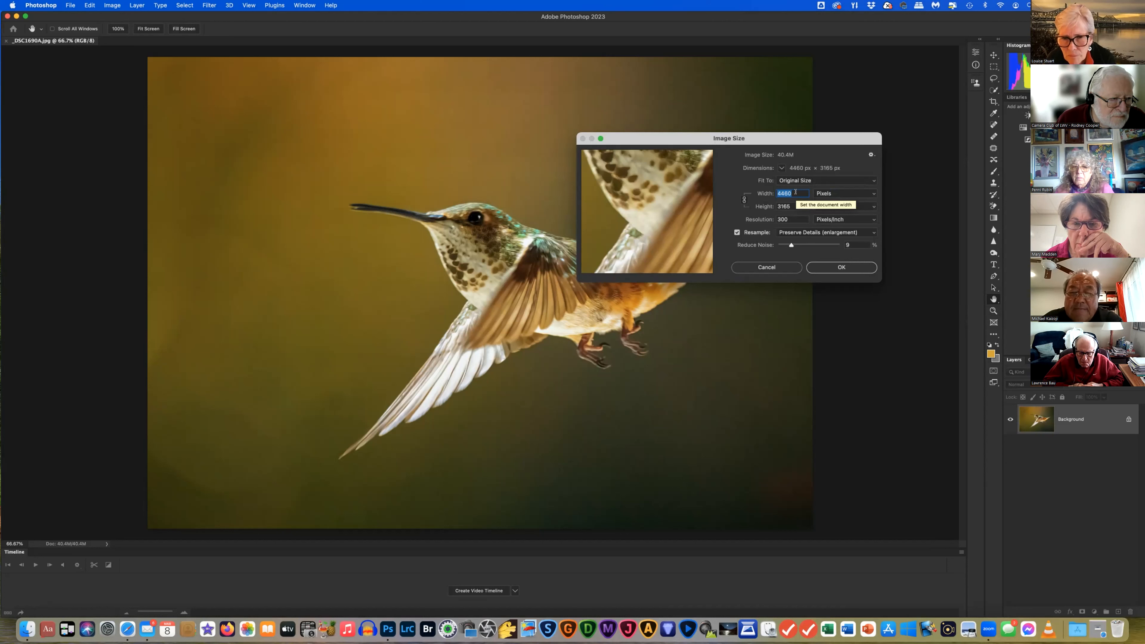
left_click(795, 192)
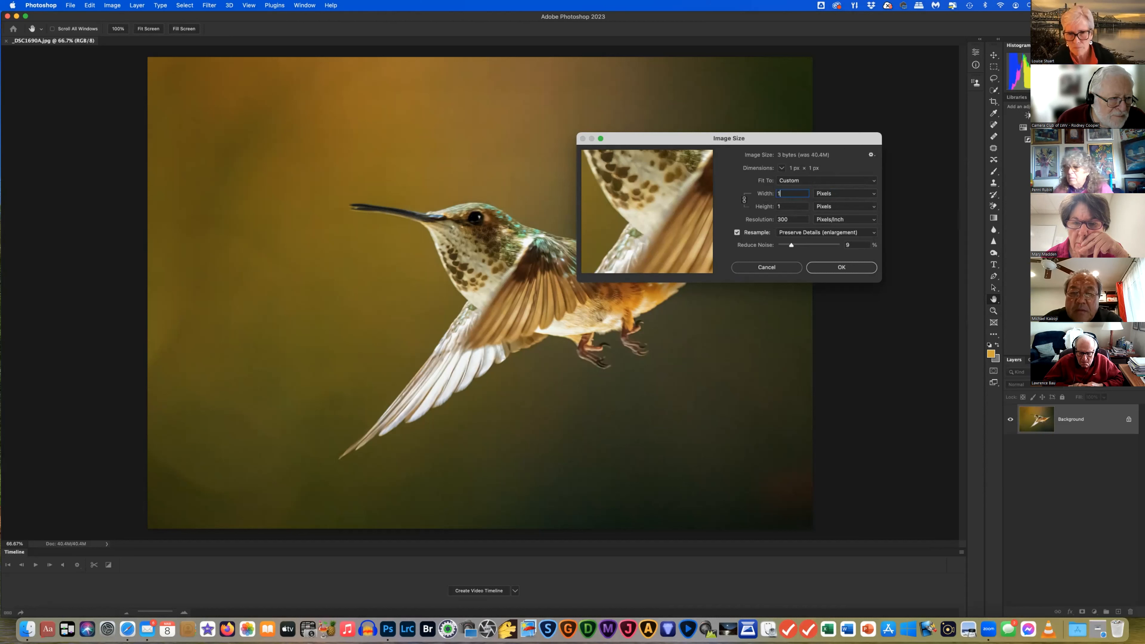
type("15000")
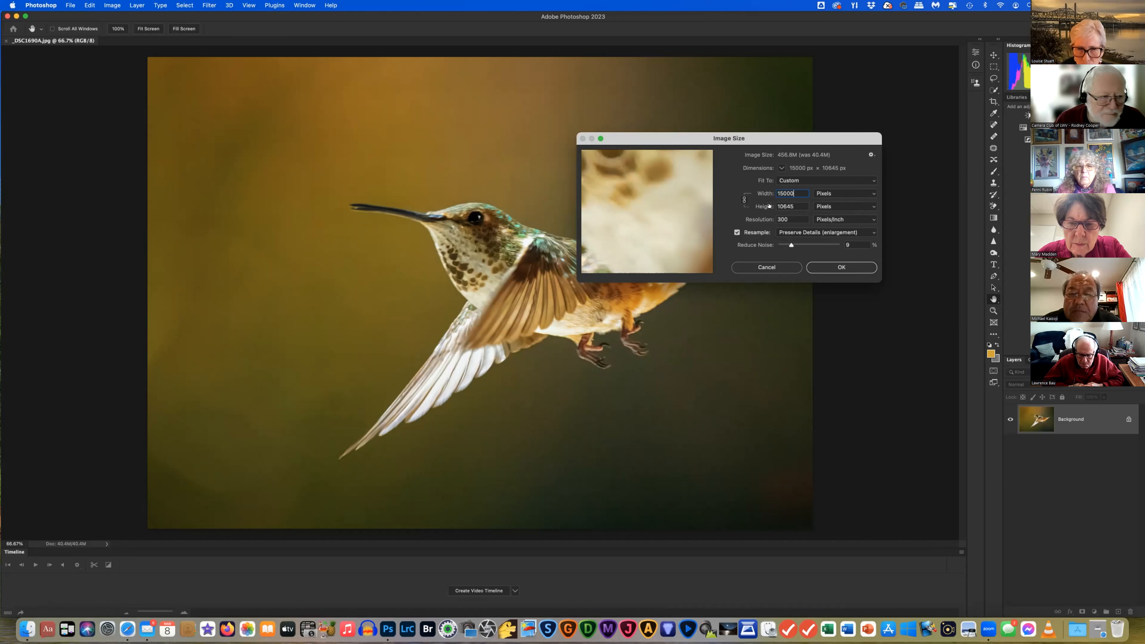
left_click(833, 265)
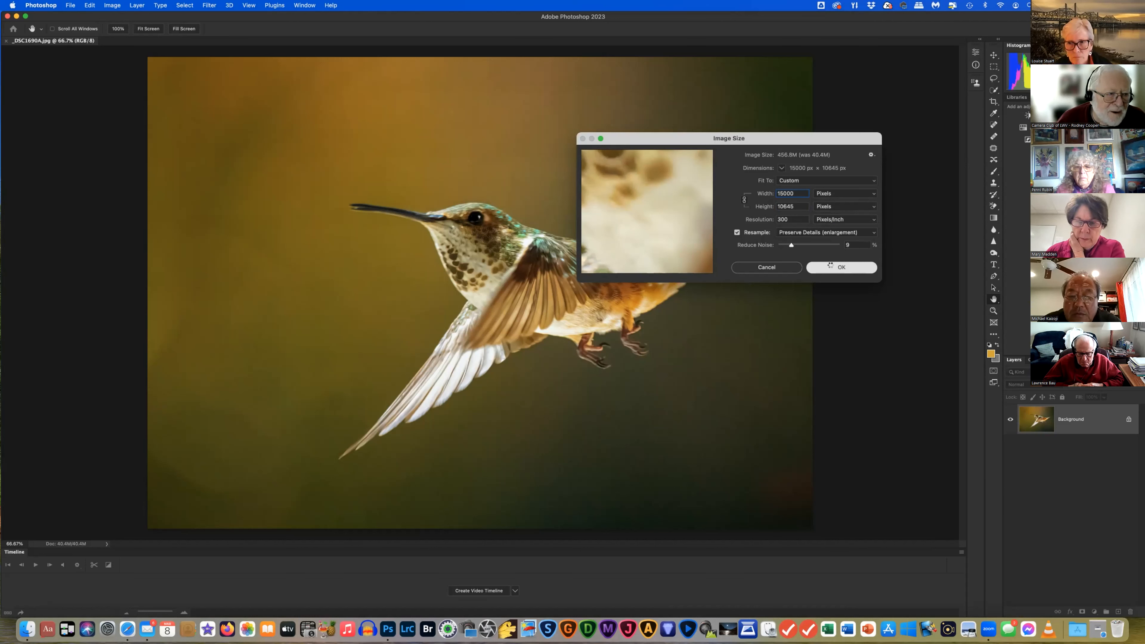
key("z")
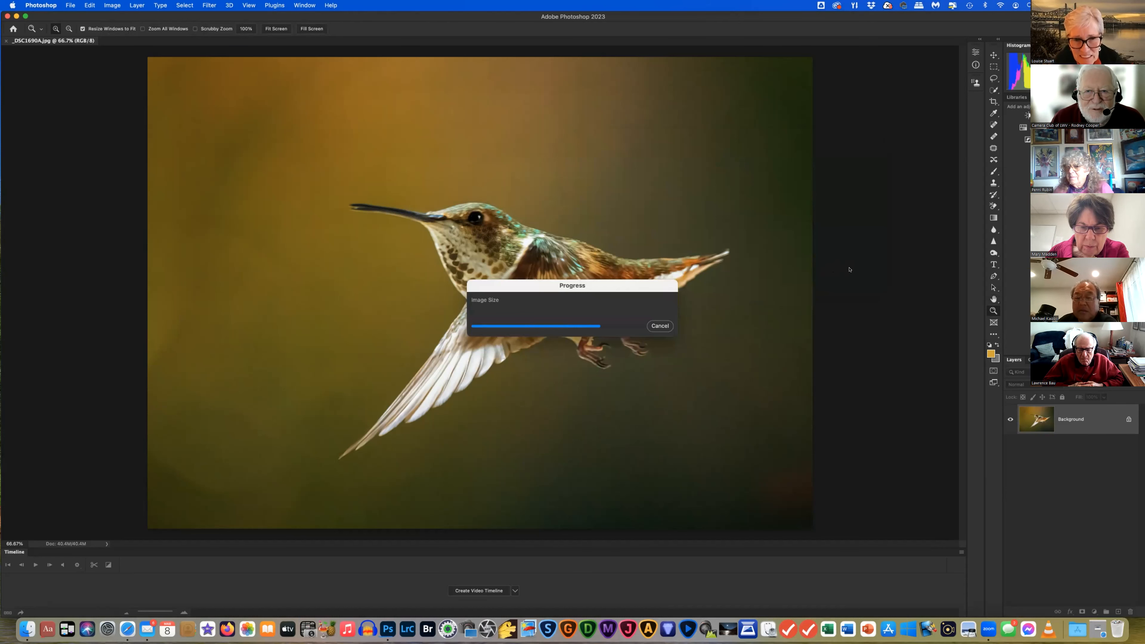
Zoom out to view the enlarged bird, then undo the image size change
key("super+minus")
key("super+minus")
key("super+minus")
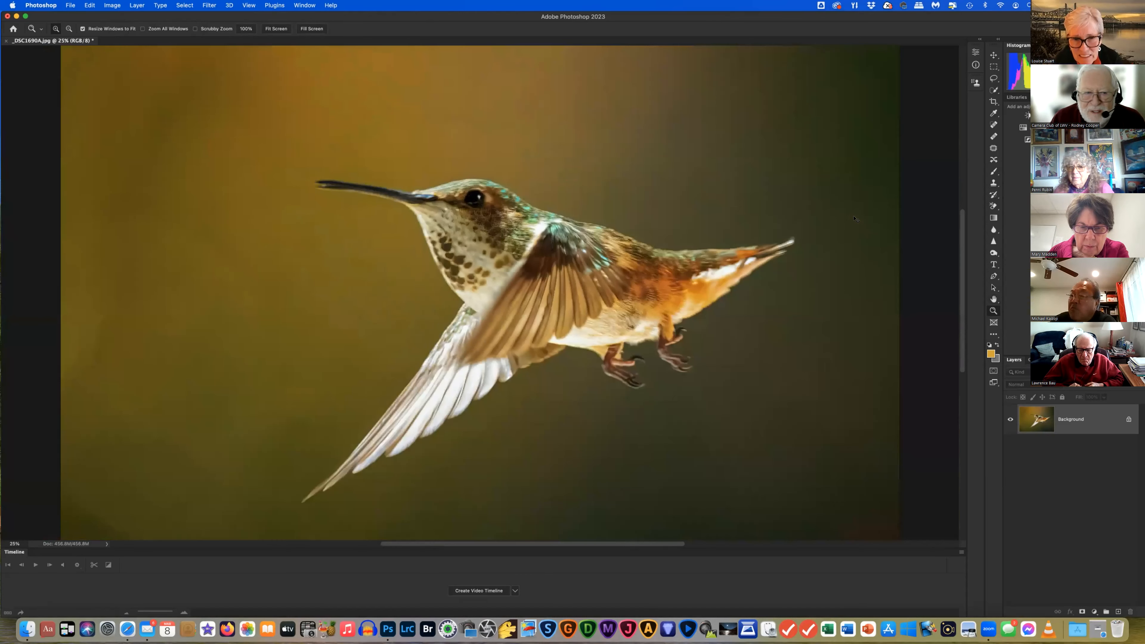
key("super+minus")
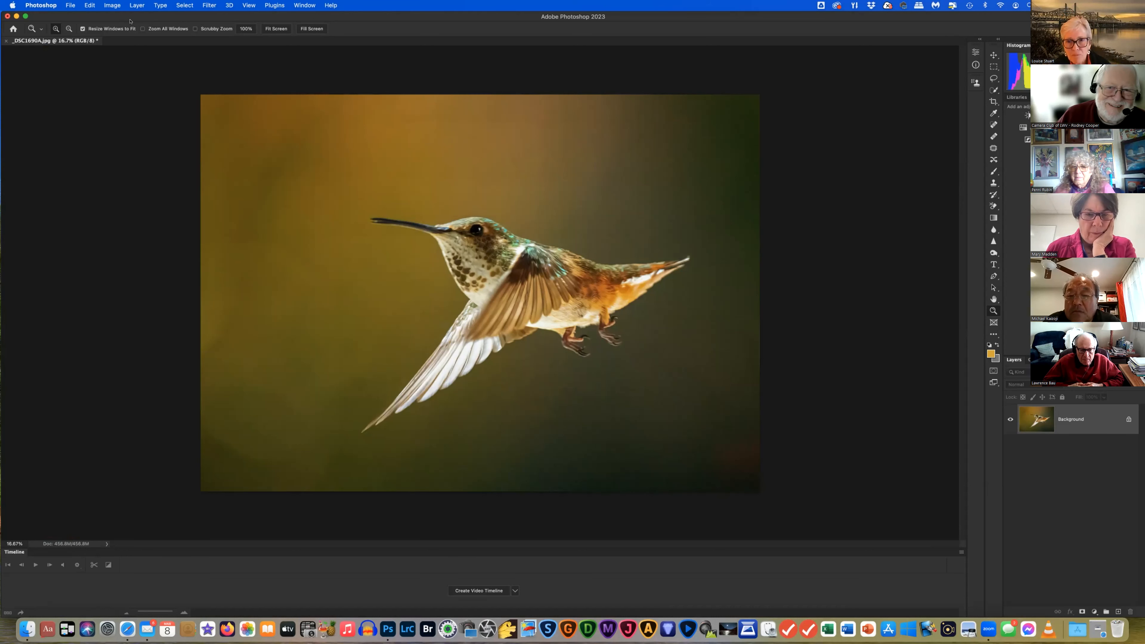
left_click(89, 5)
left_click(89, 17)
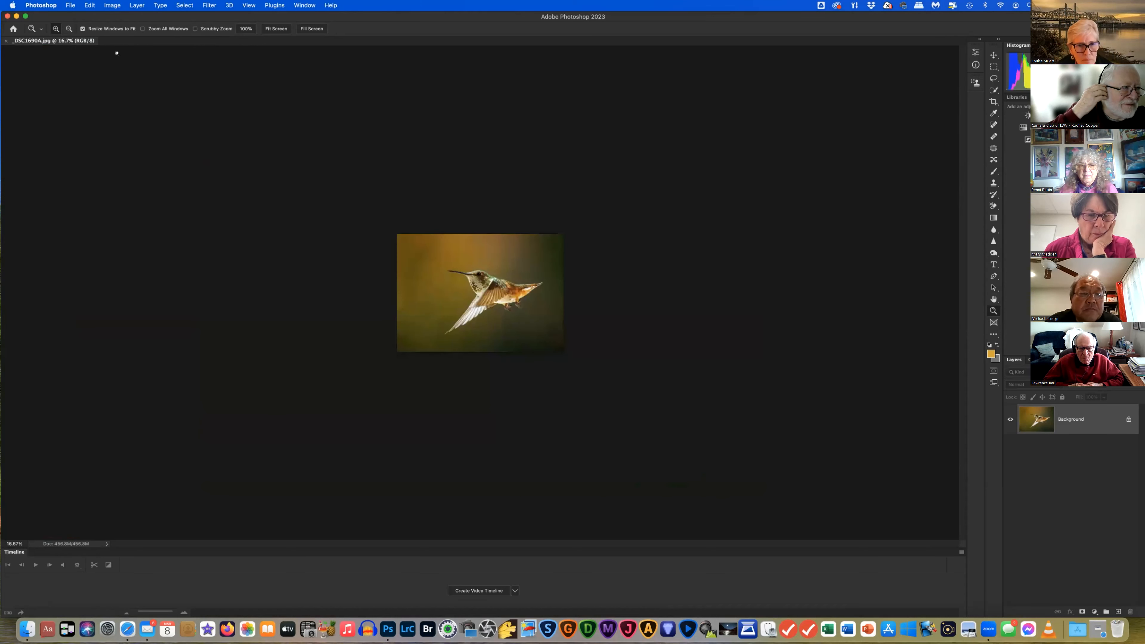
Reopen Image Size for the 4460 × 3165 px photo and expand the Resample method list
left_click(112, 7)
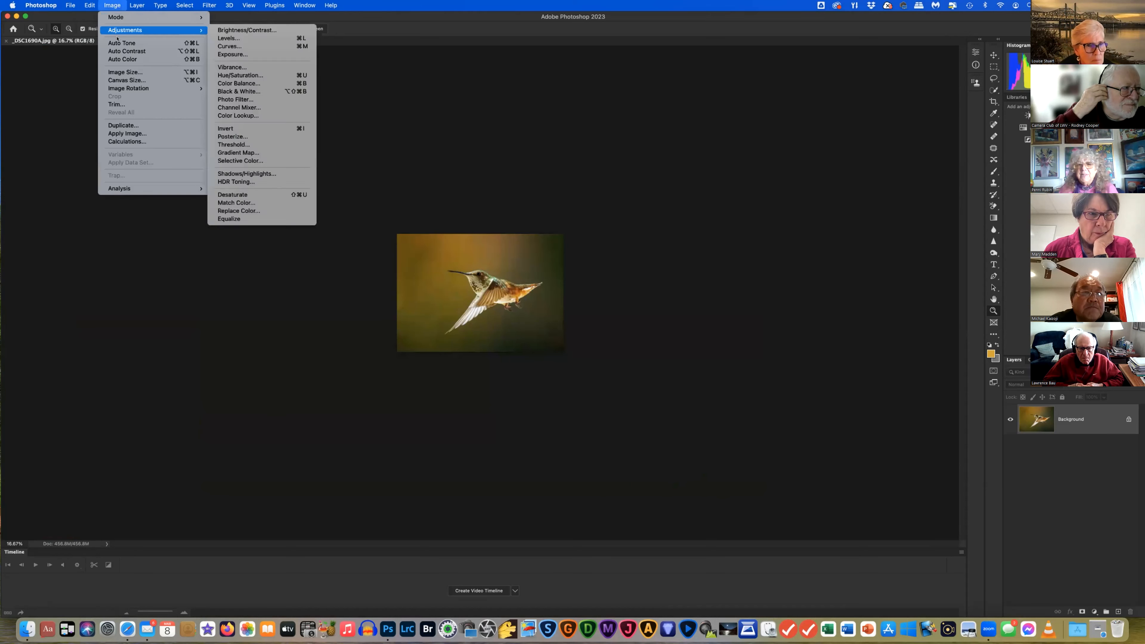
key("Down")
key("Down")
key("Down")
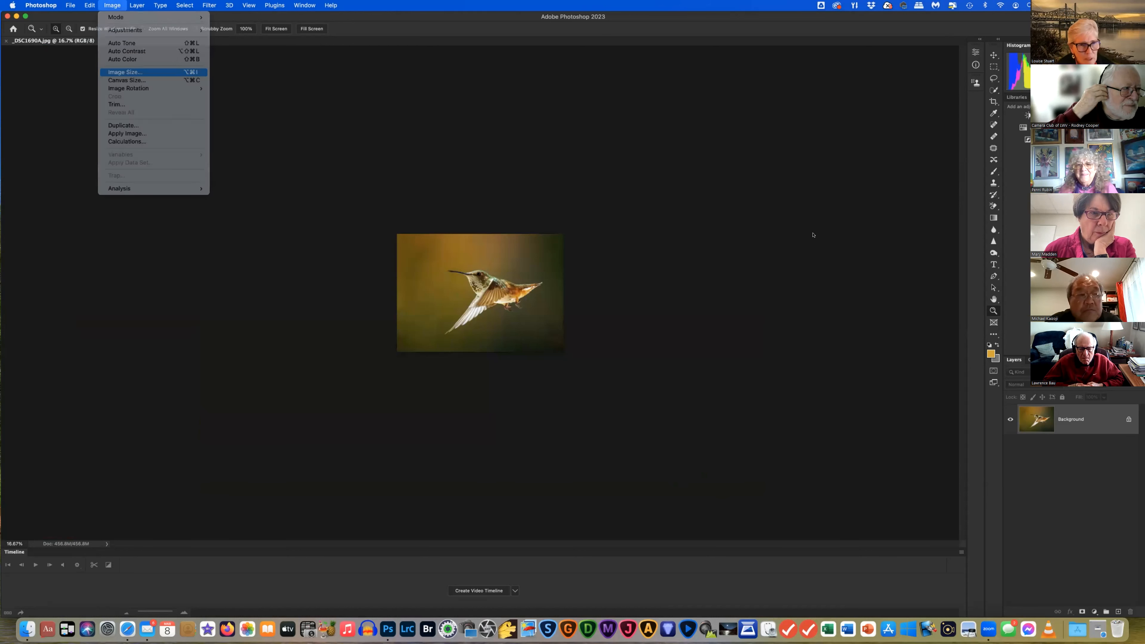
key("Return")
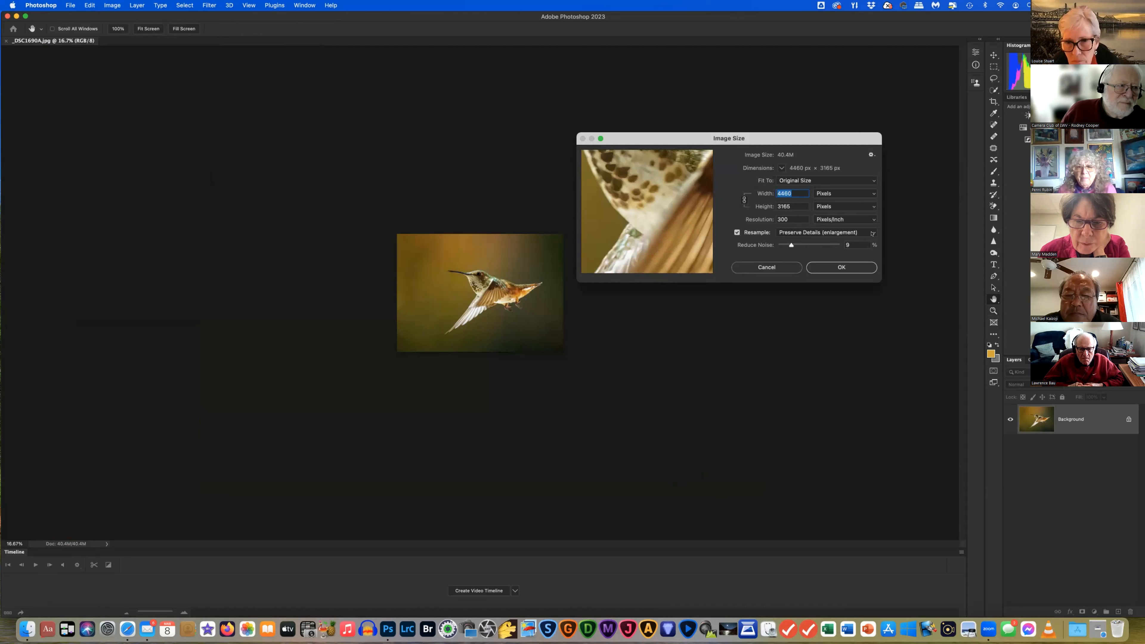
left_click(872, 233)
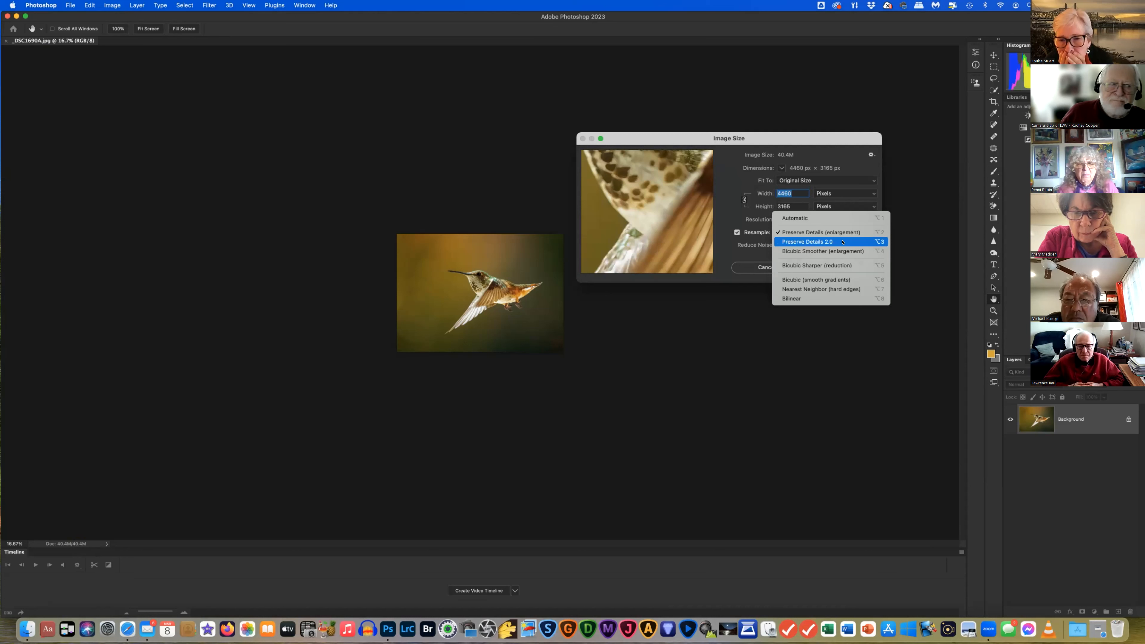
left_click(842, 242)
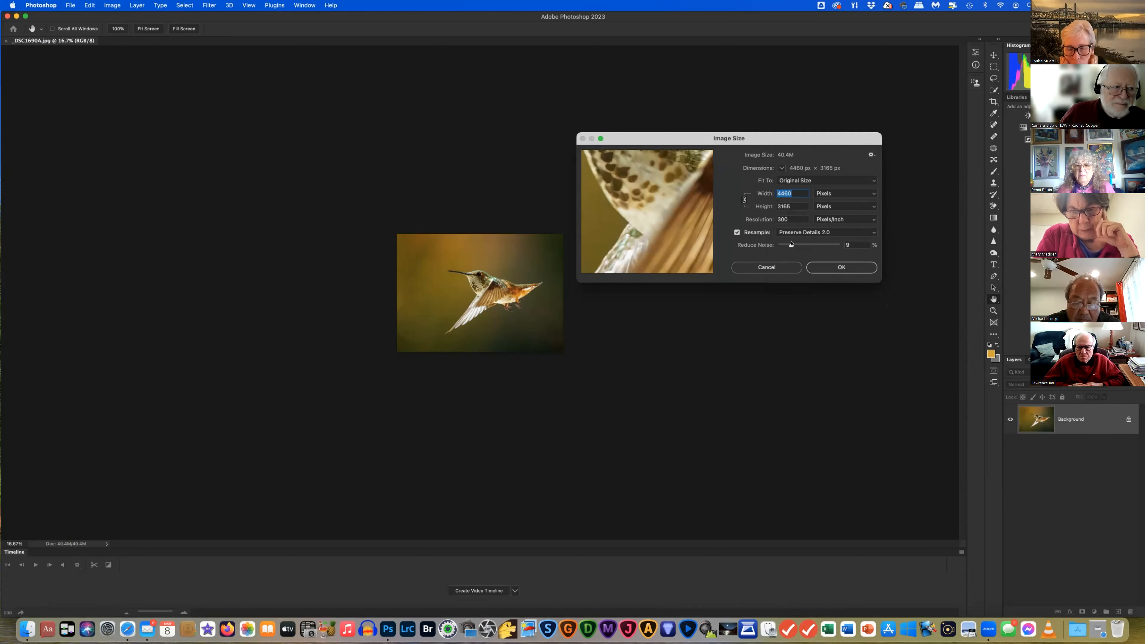
left_click(867, 233)
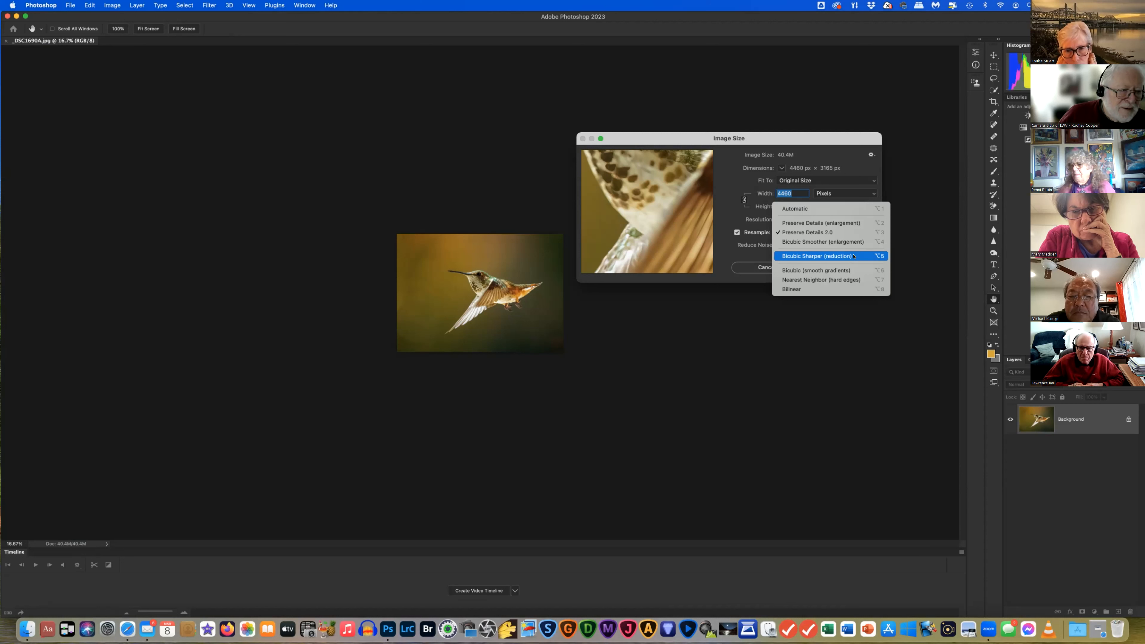
left_click(839, 233)
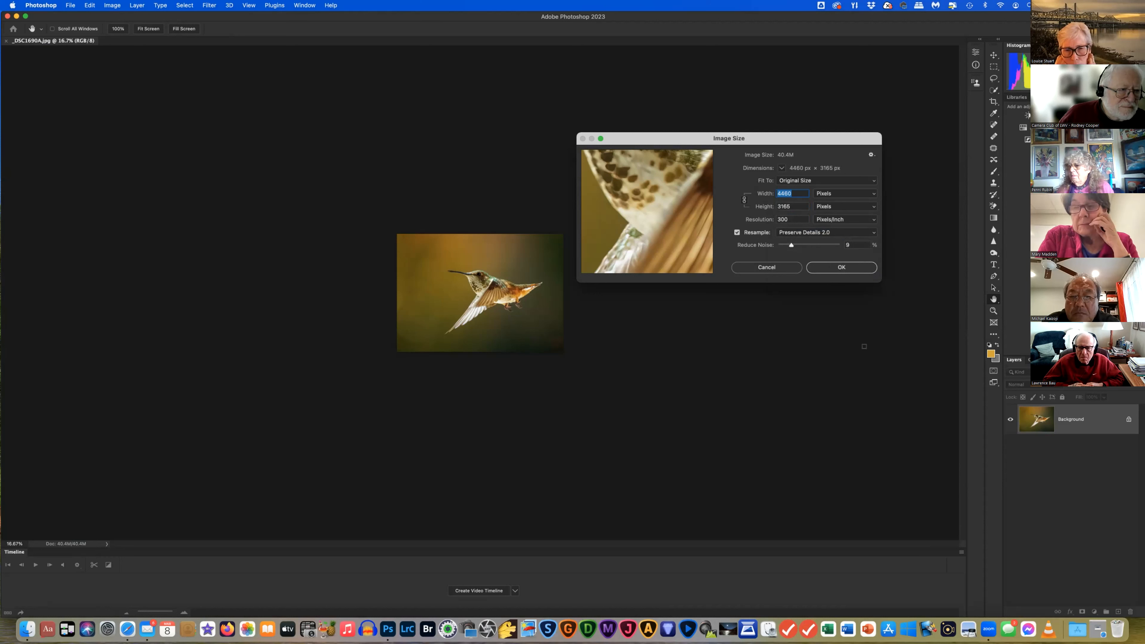
Set the width to 14000 px with Preserve Details 2.0 and apply the upscale to 14000 × 9935
type("1")
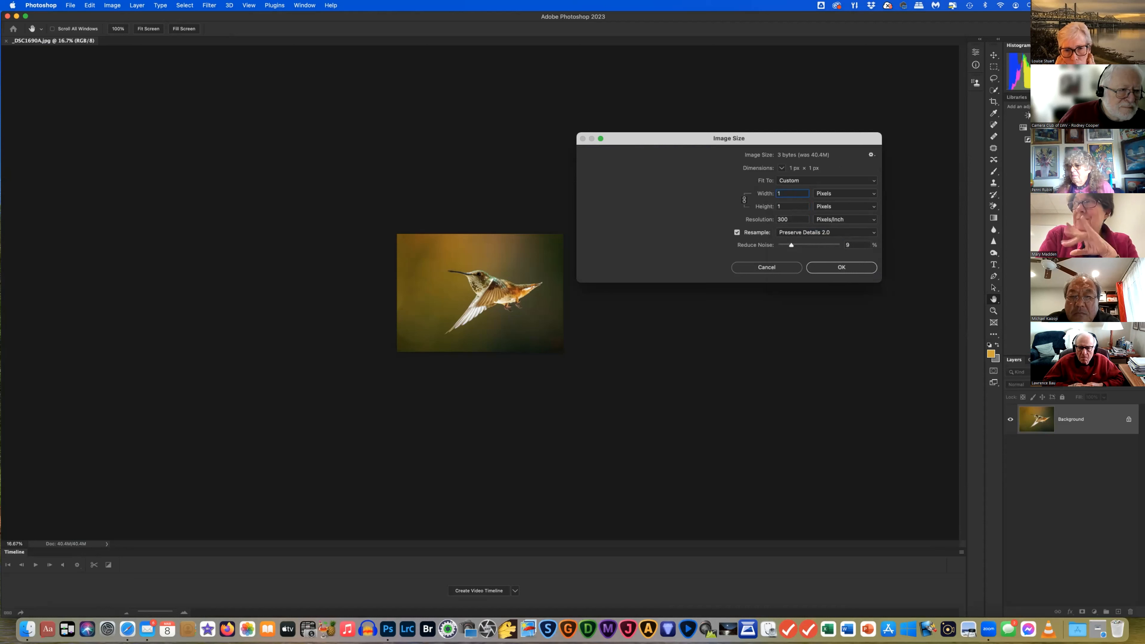
type("4000")
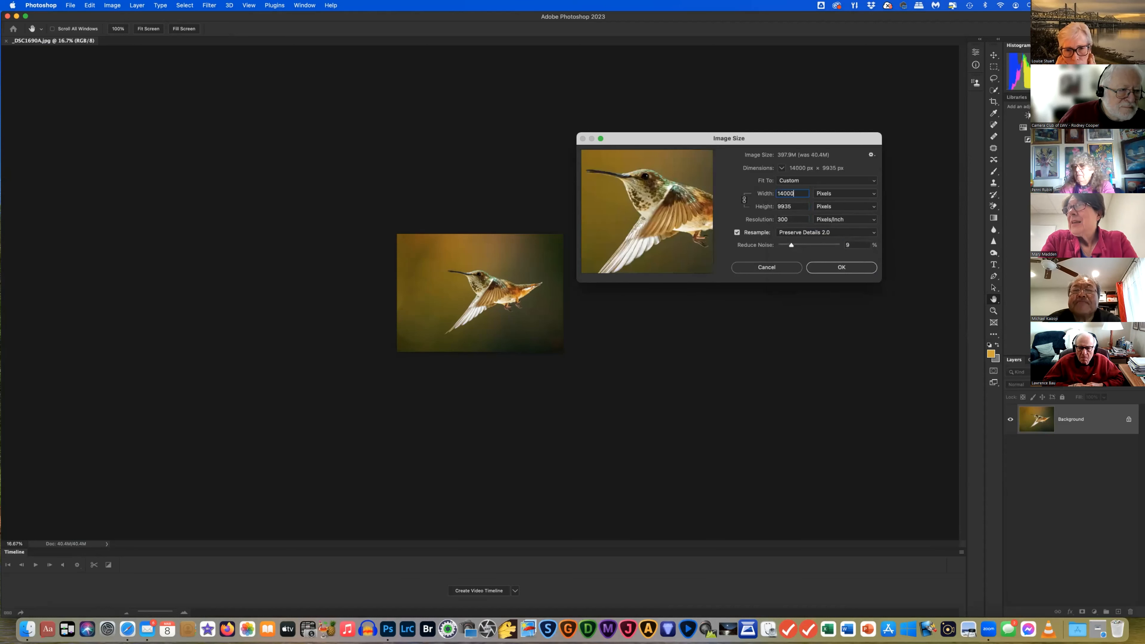
left_click(840, 268)
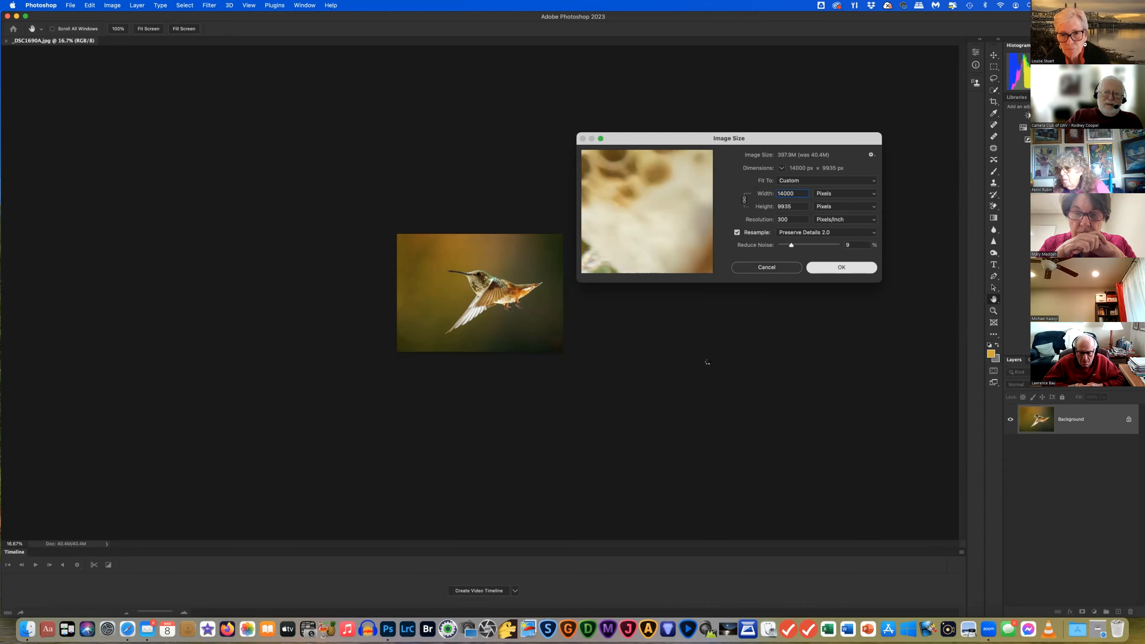
key("z")
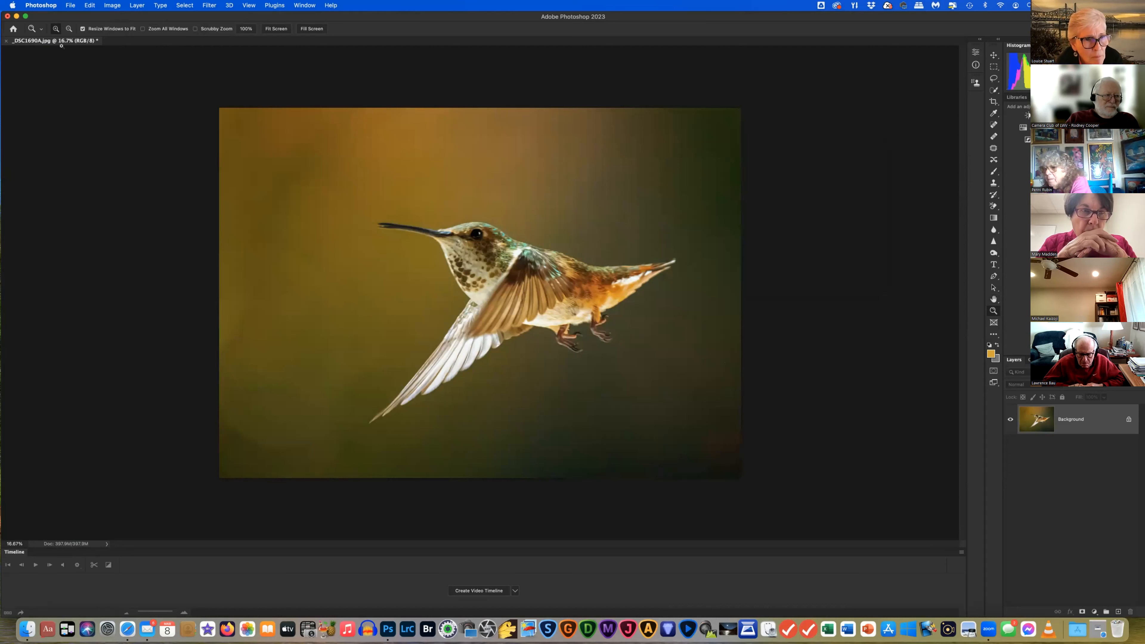
Save the enlarged image as JPEG over _DSC1690A.jpg in Resizing Class, replacing the existing file
left_click(71, 5)
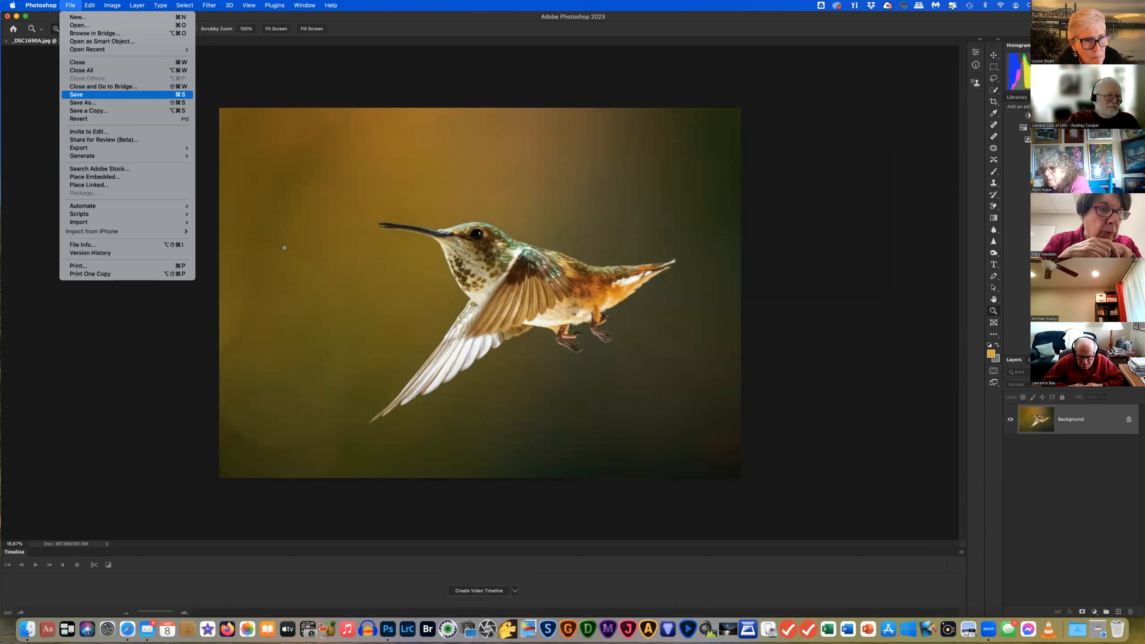
left_click(90, 95)
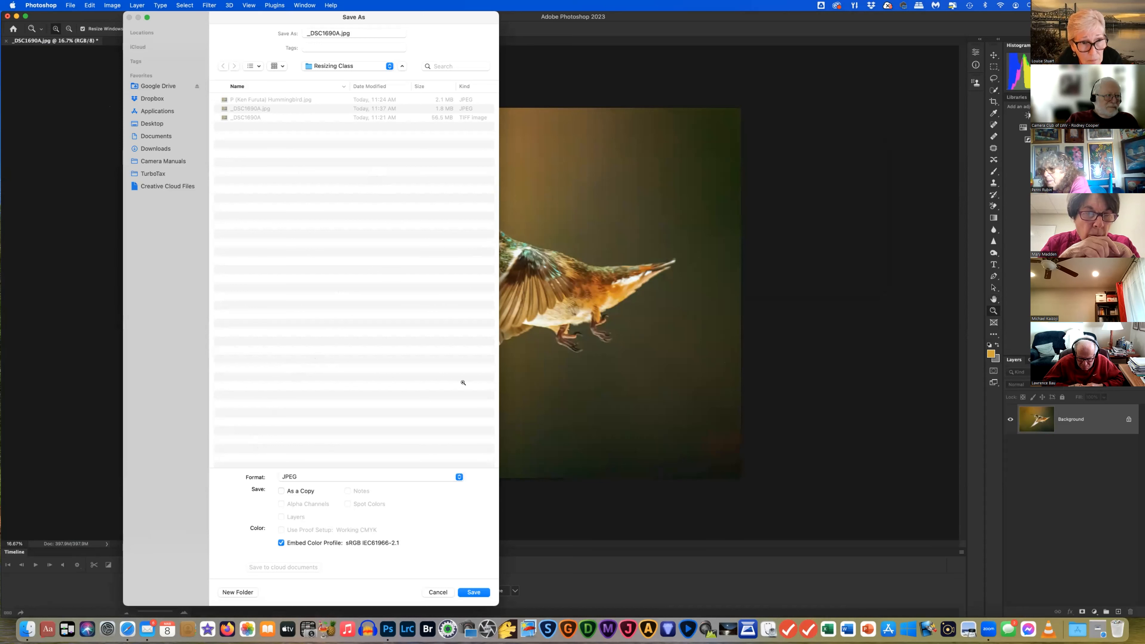
left_click(437, 592)
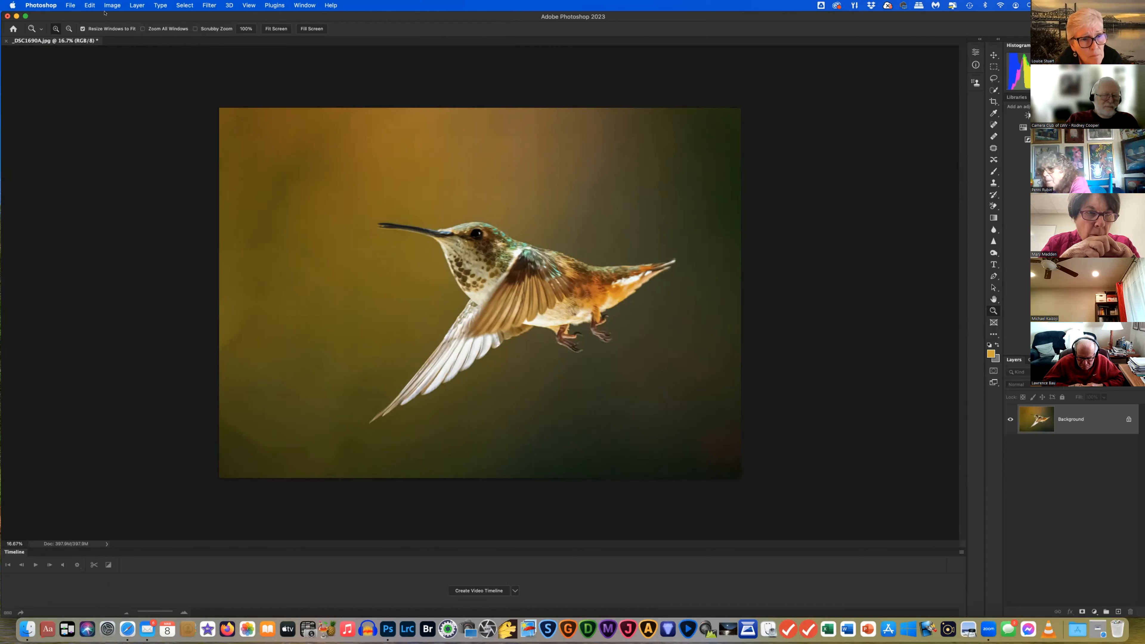
left_click(70, 5)
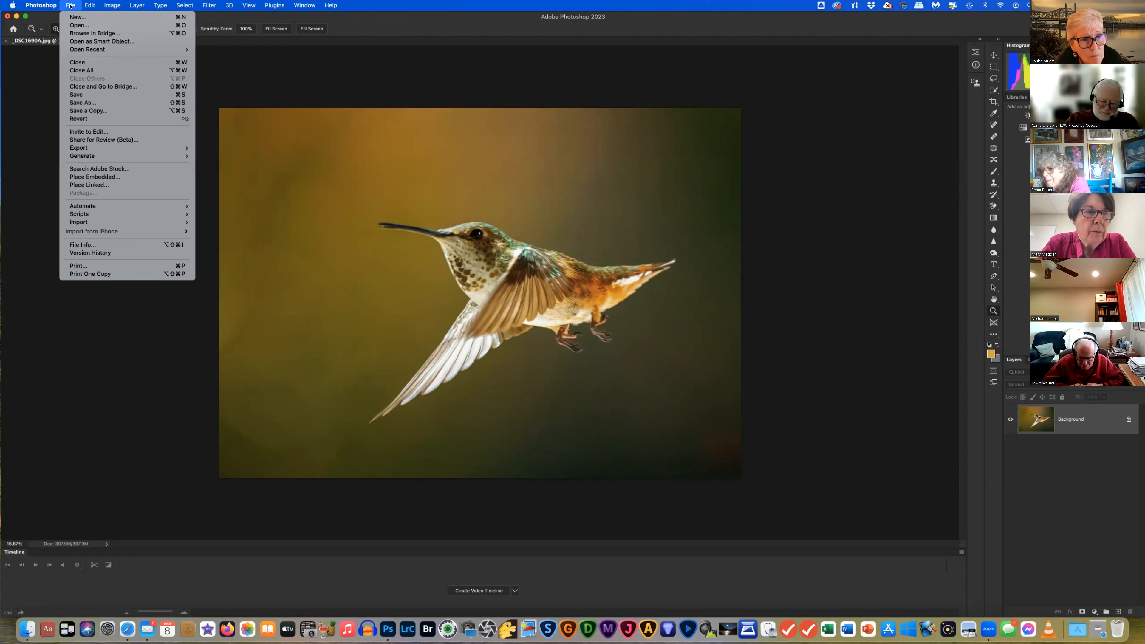
left_click(77, 103)
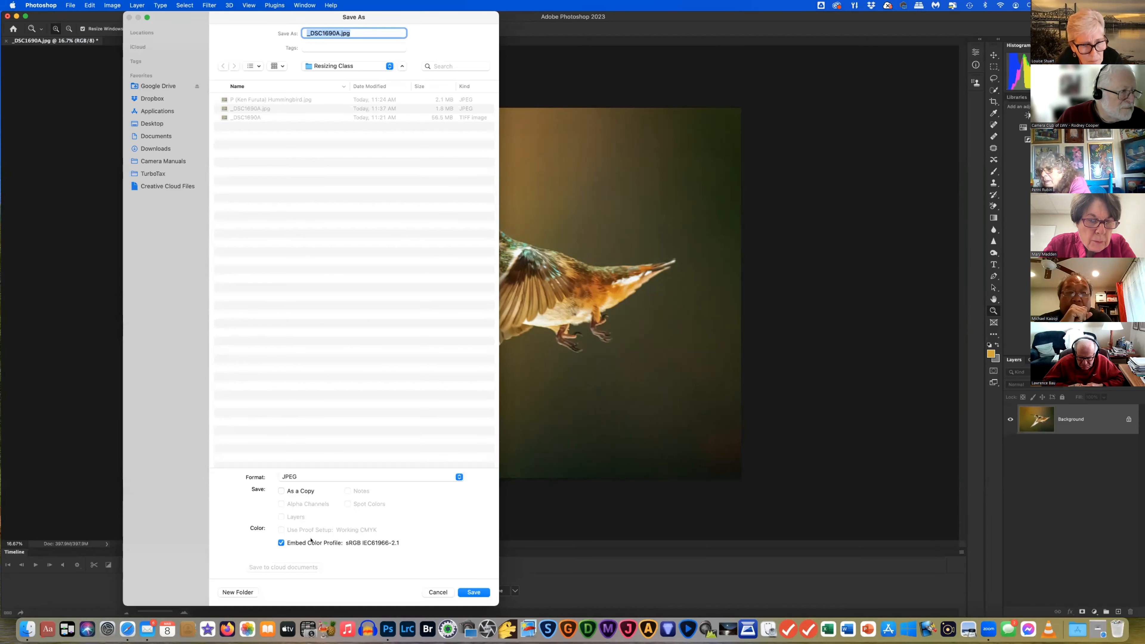
left_click(478, 592)
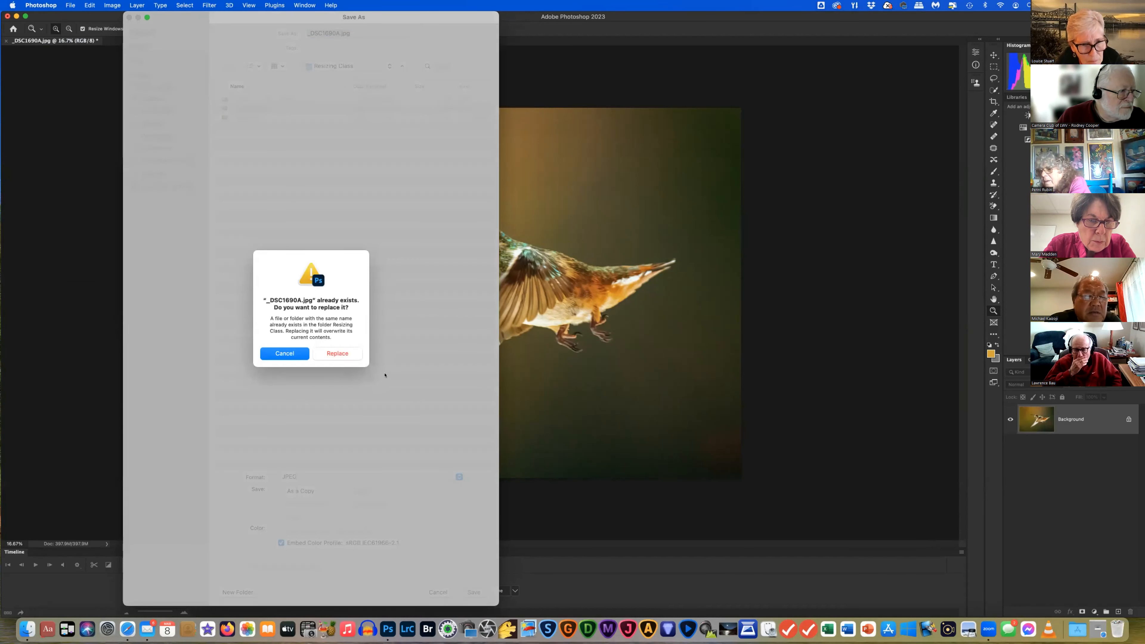
left_click(345, 355)
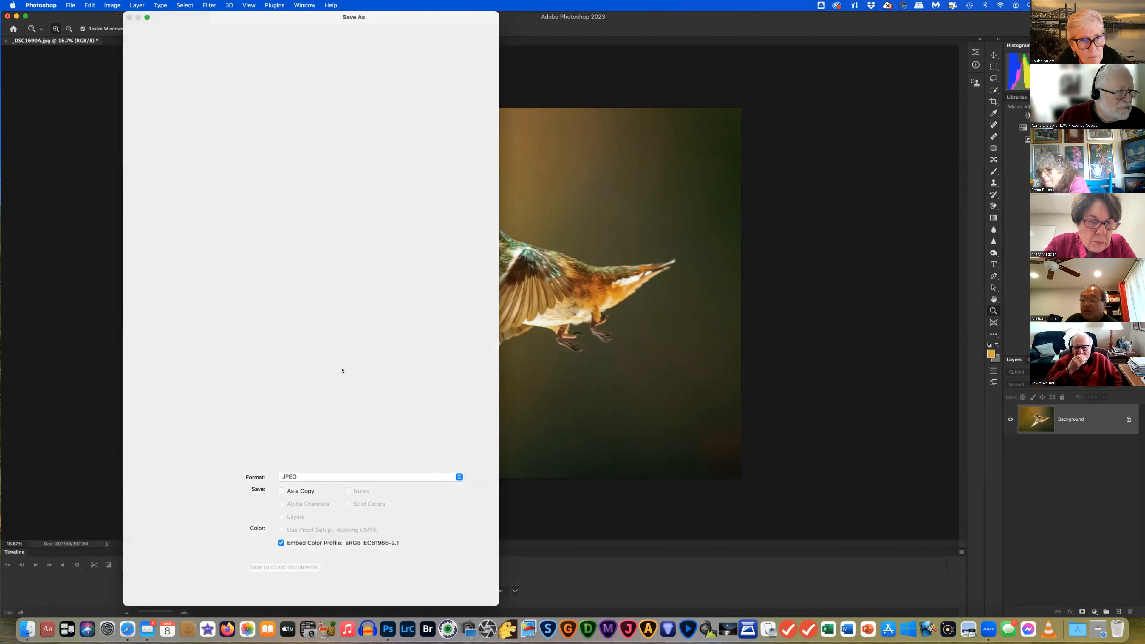
left_click(338, 397)
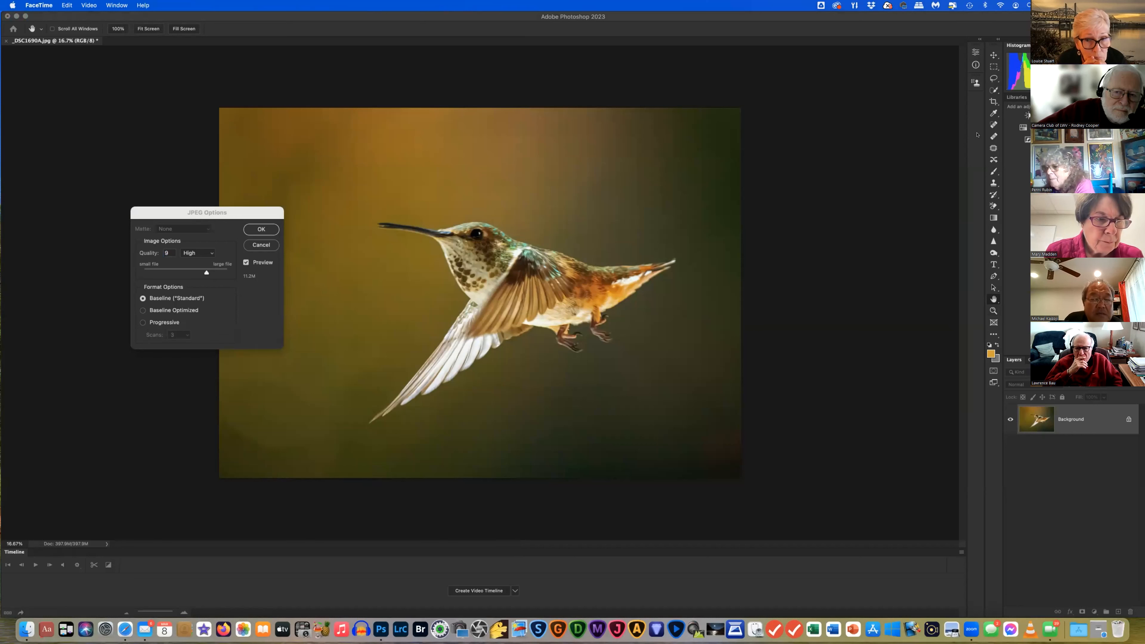
Quit FaceTime twice and refocus the JPEG Options dialog's Quality slider
key("super+q")
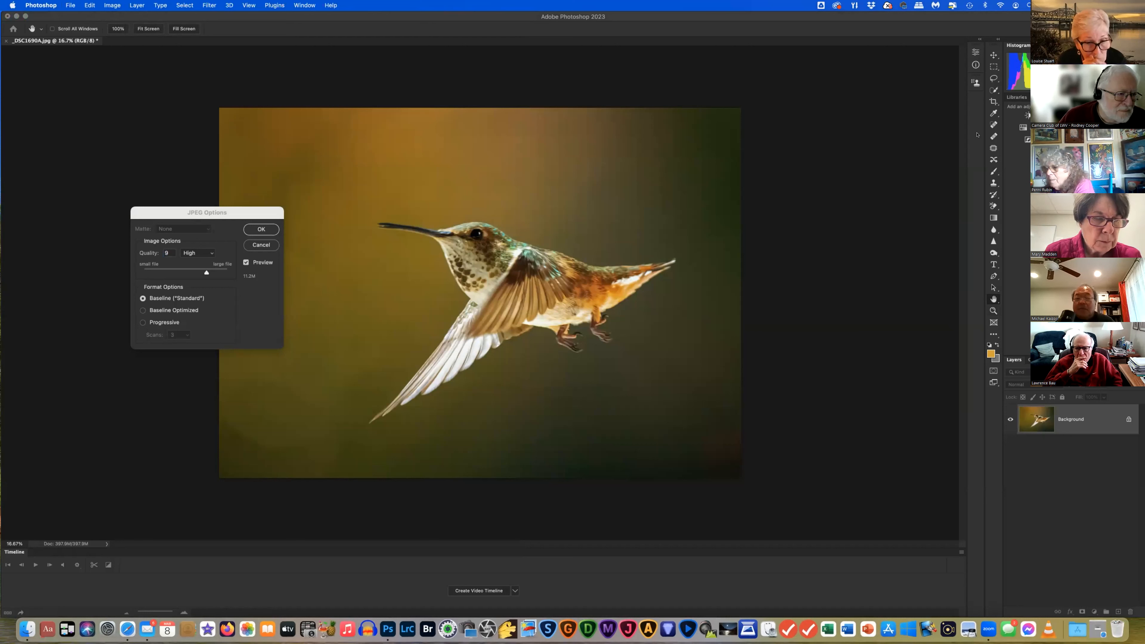
left_click(800, 83)
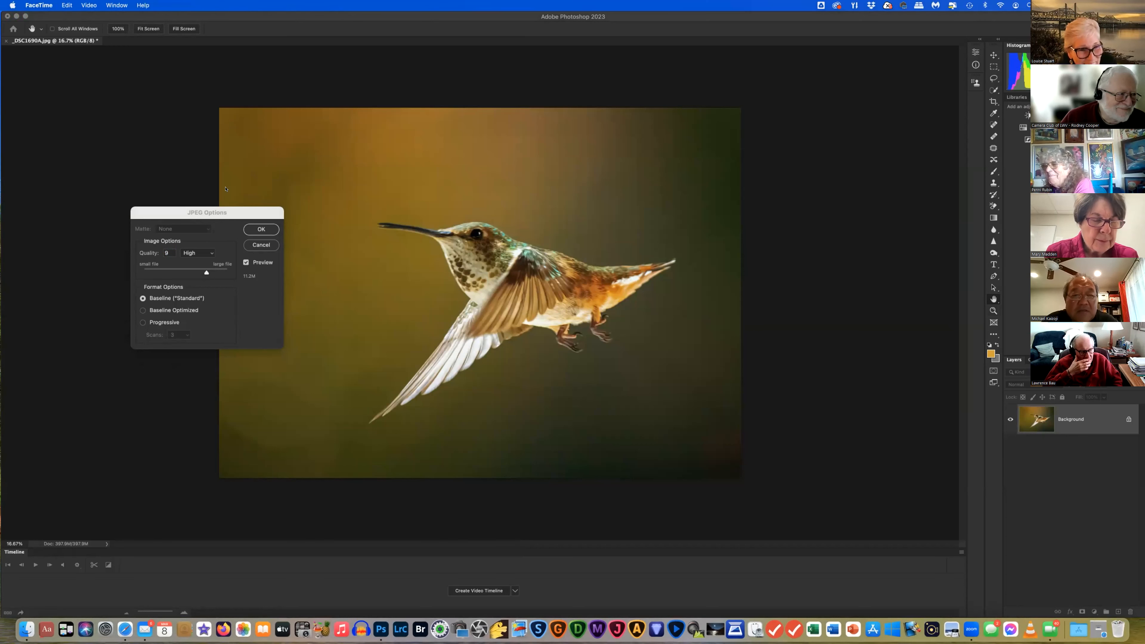
key("super+q")
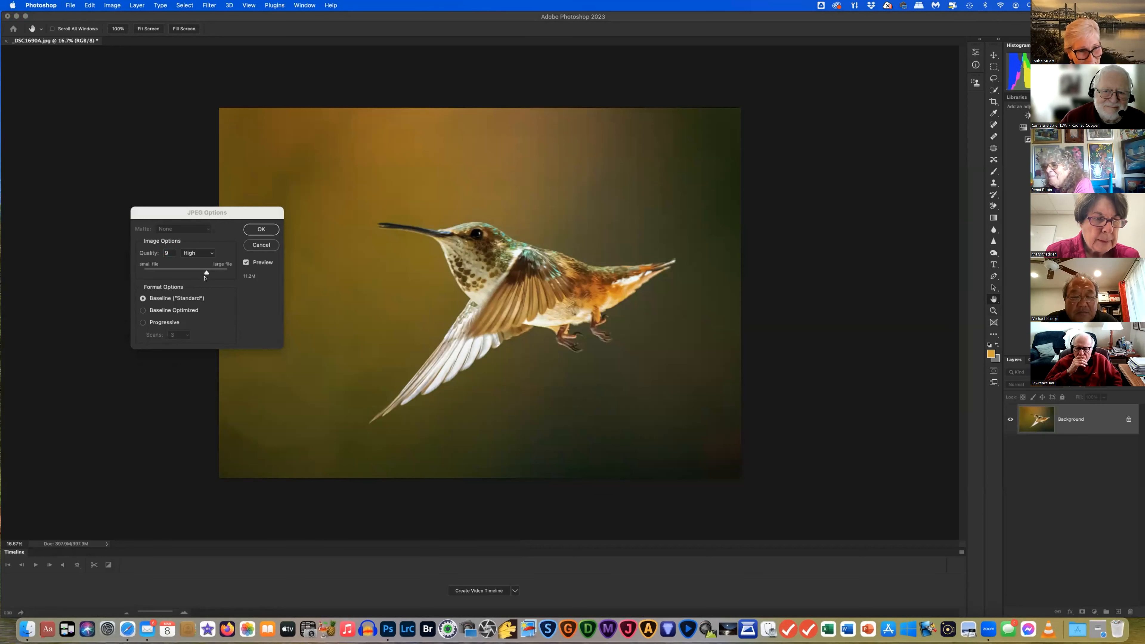
left_click(248, 277)
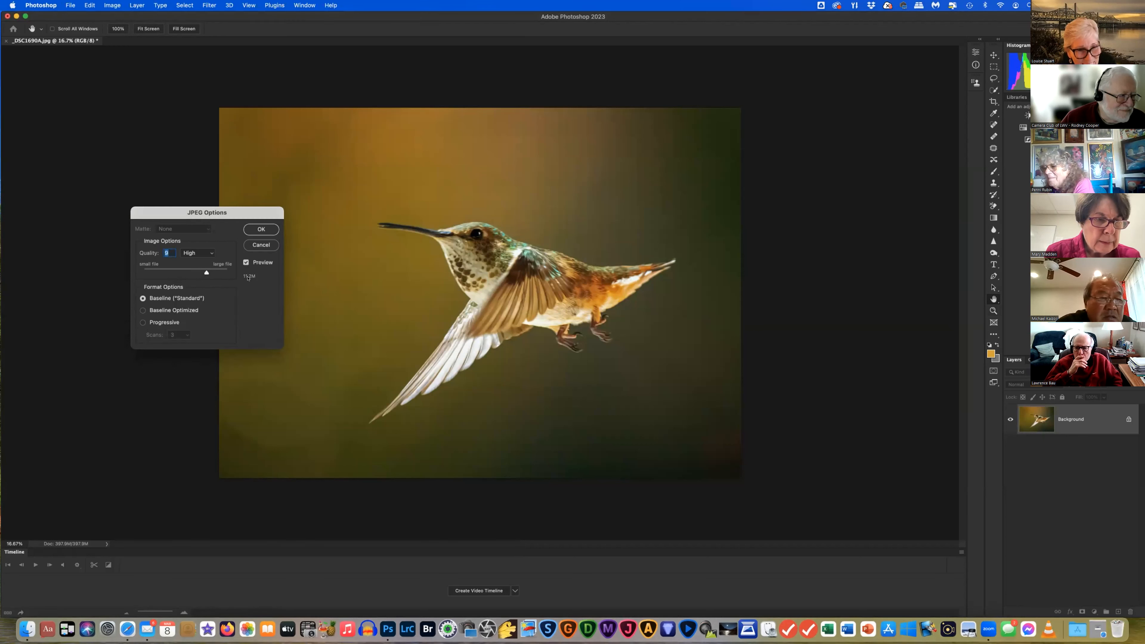
left_click(206, 272)
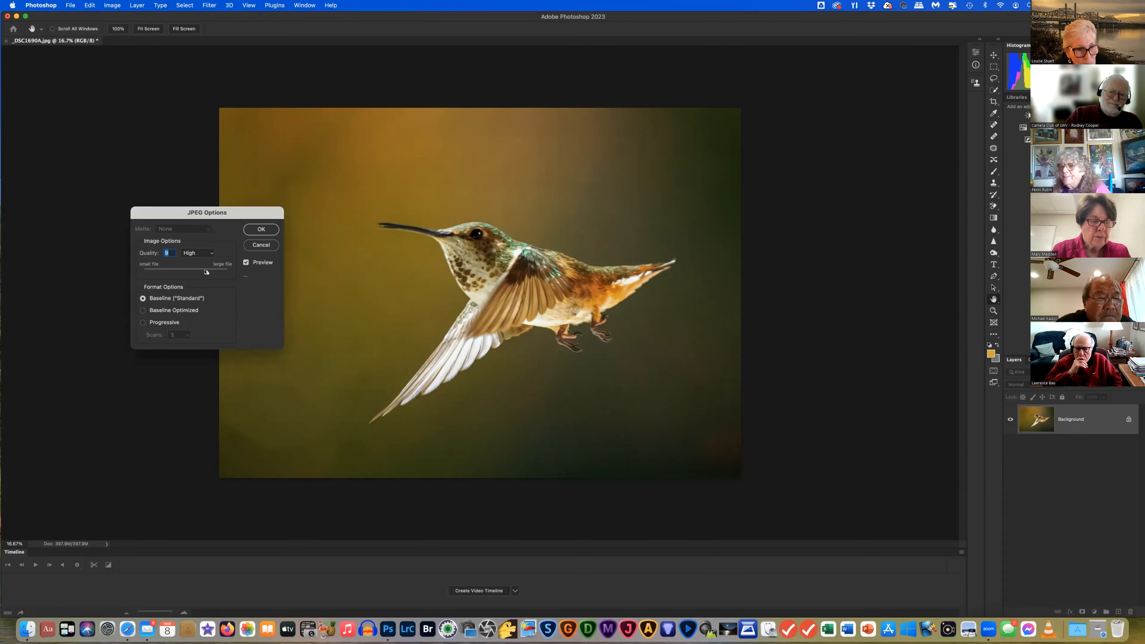
Lower the JPEG quality from 9 to 3 (Low) and complete the save
left_click_drag(199, 271, 191, 271)
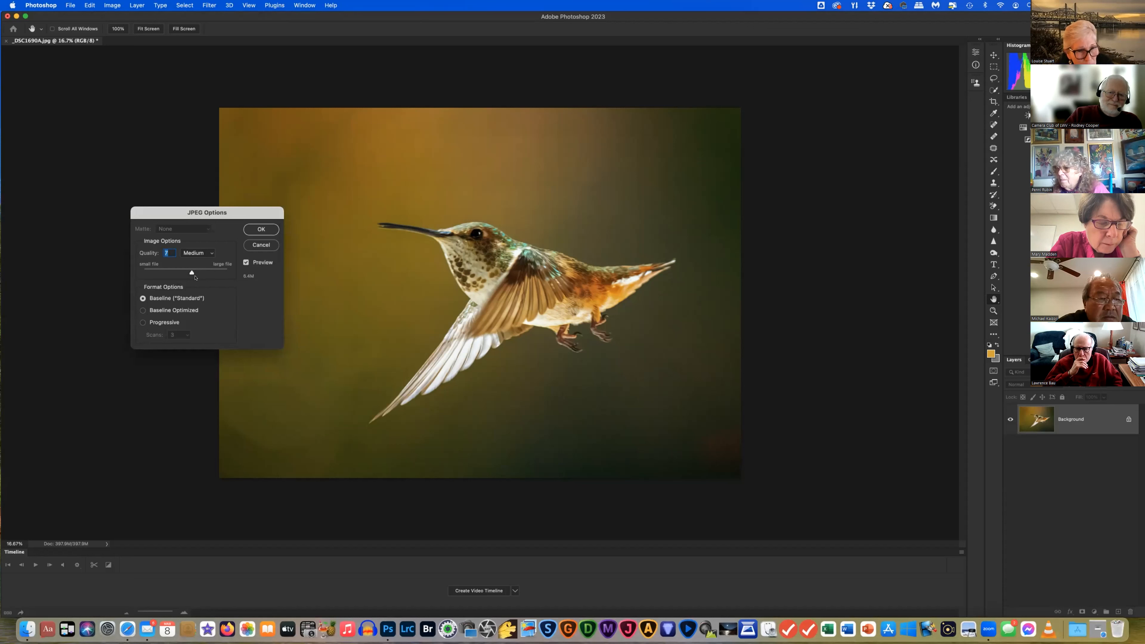
left_click_drag(191, 272, 173, 271)
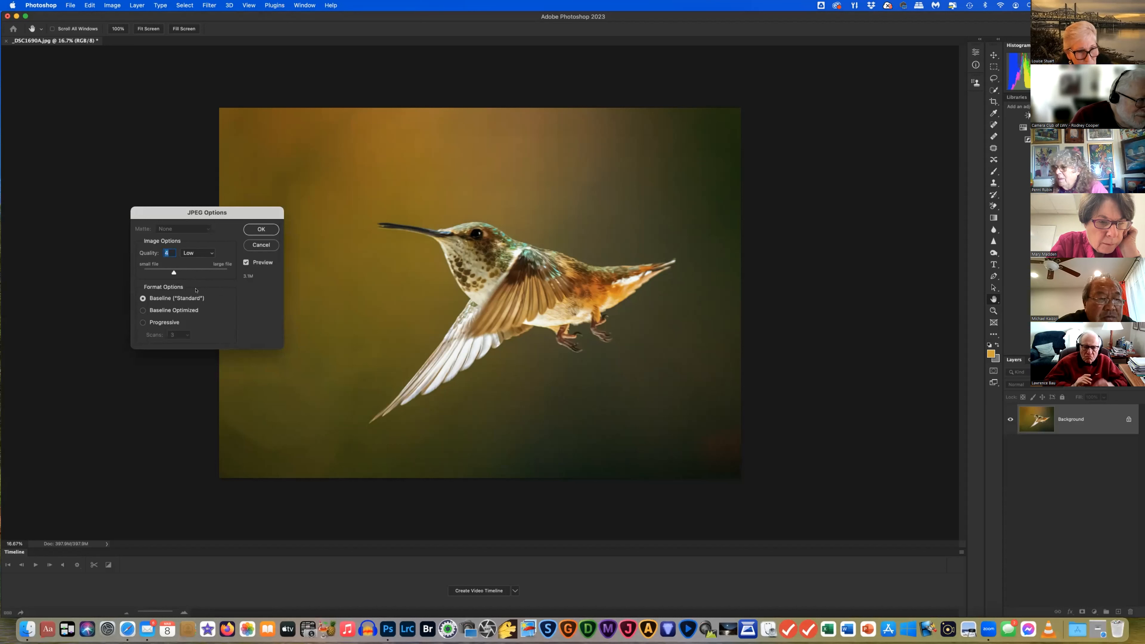
left_click_drag(173, 273, 163, 271)
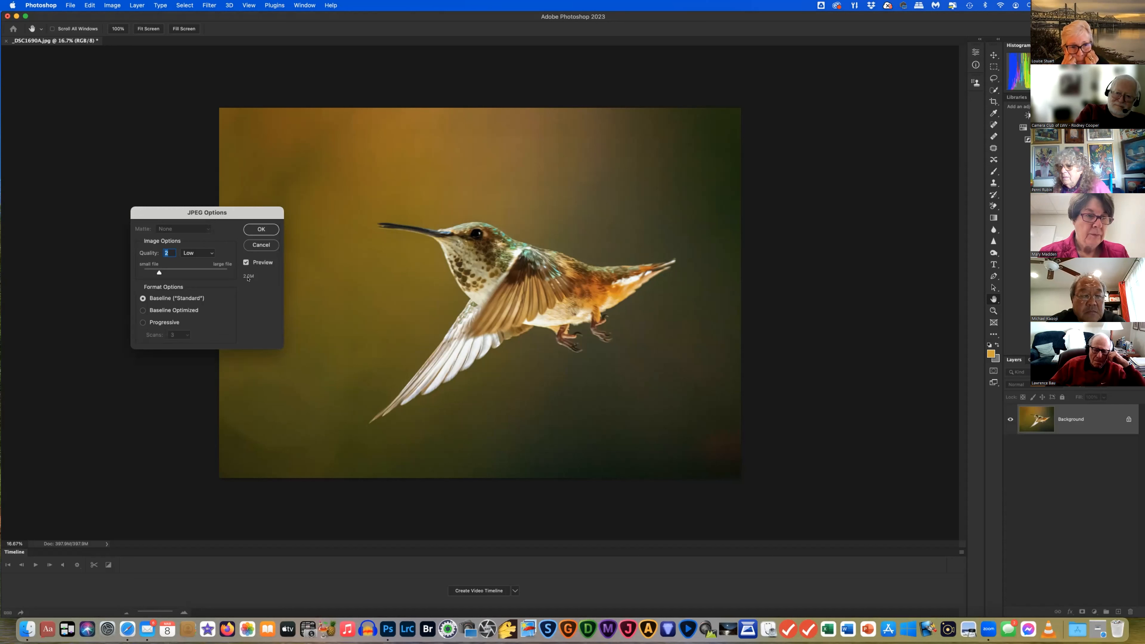
left_click(261, 229)
key("z")
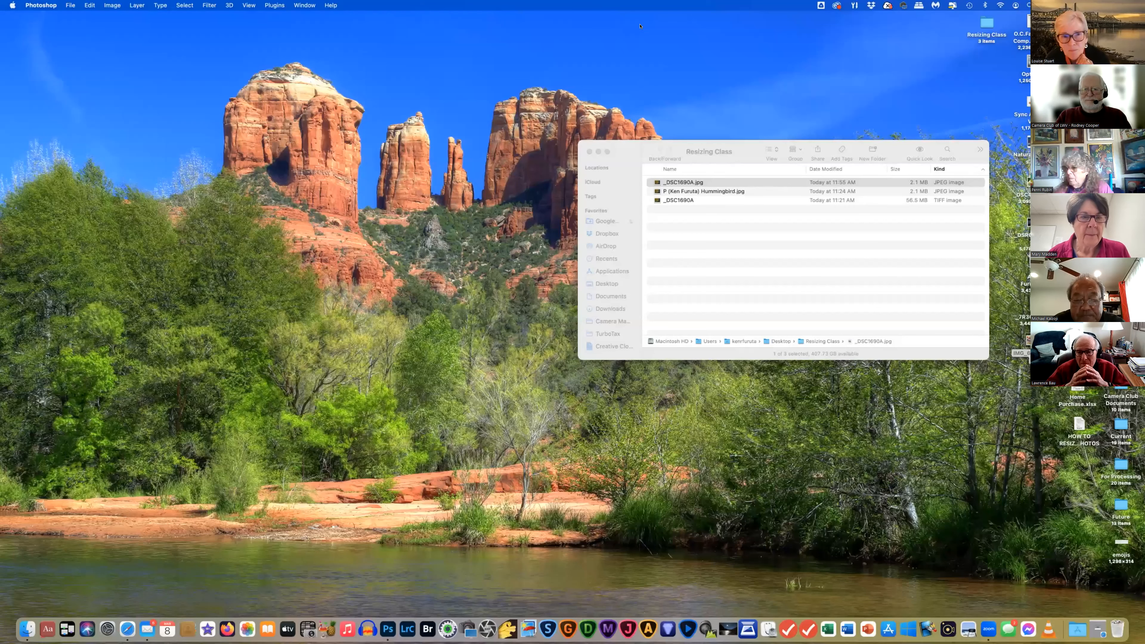
Stop sharing the screen in Zoom
left_click(627, 14)
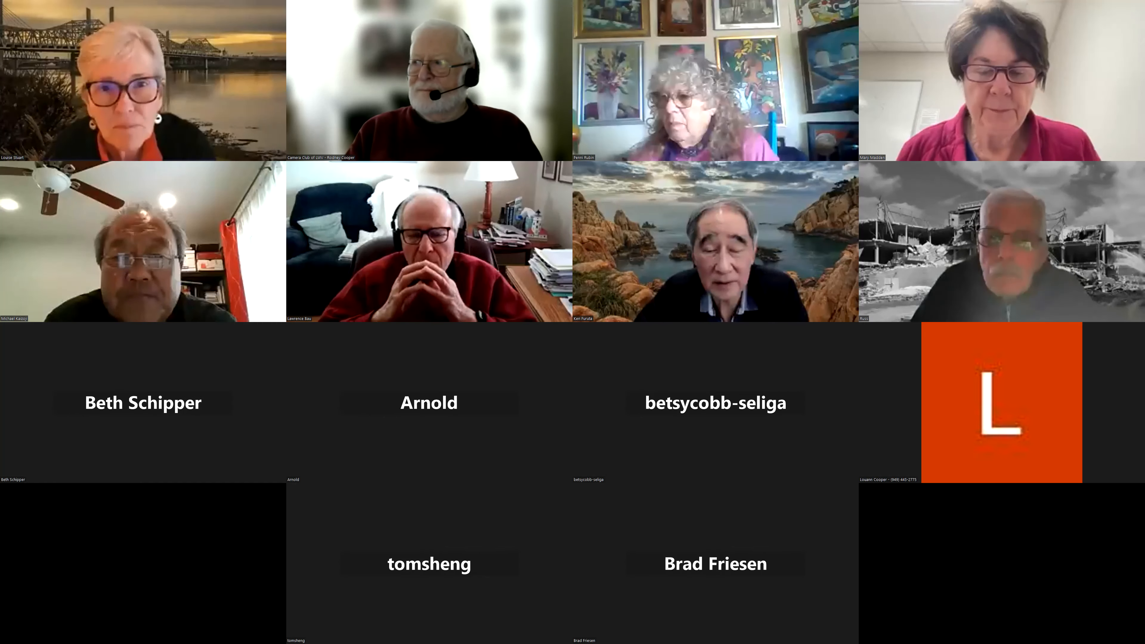
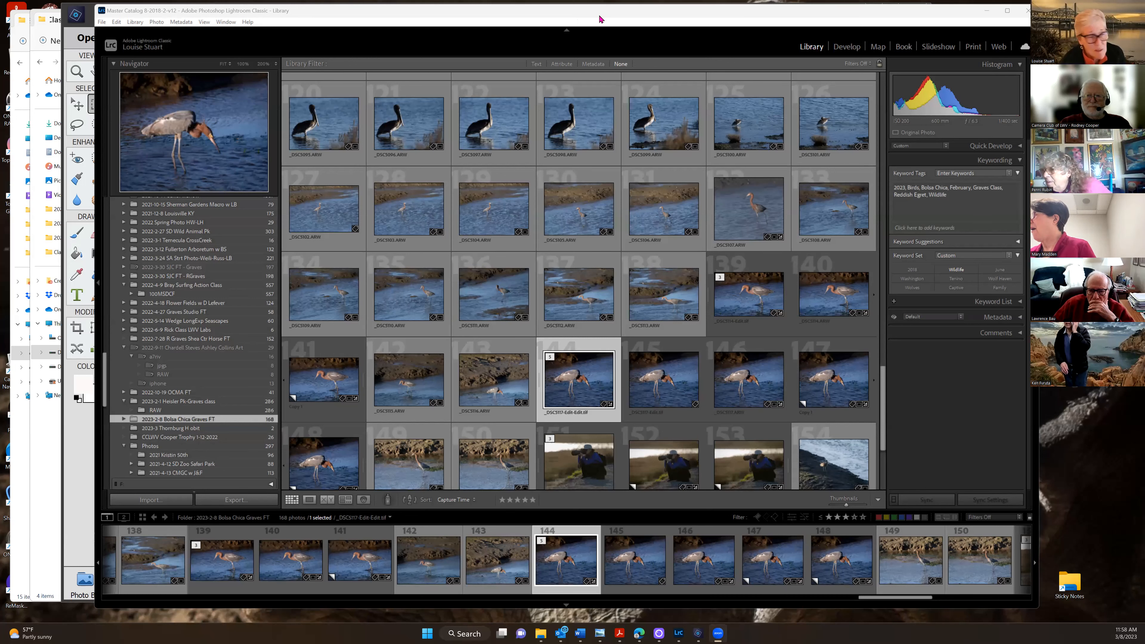
Lay out the edited egret photo in the Print module
left_click_drag(571, 23, 565, 24)
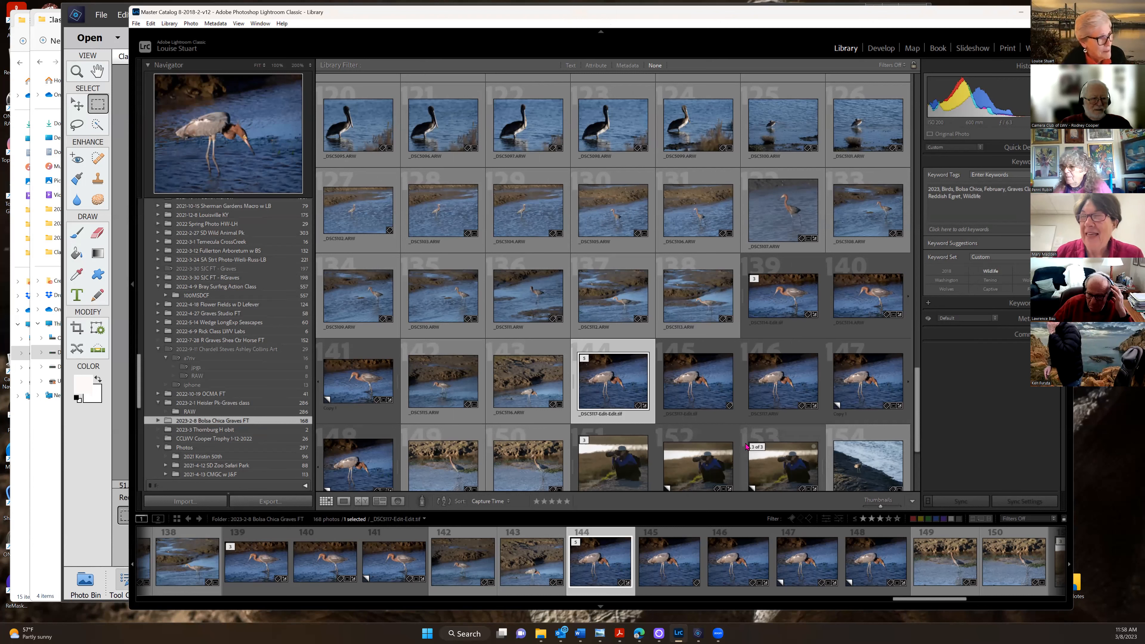
right_click(612, 381)
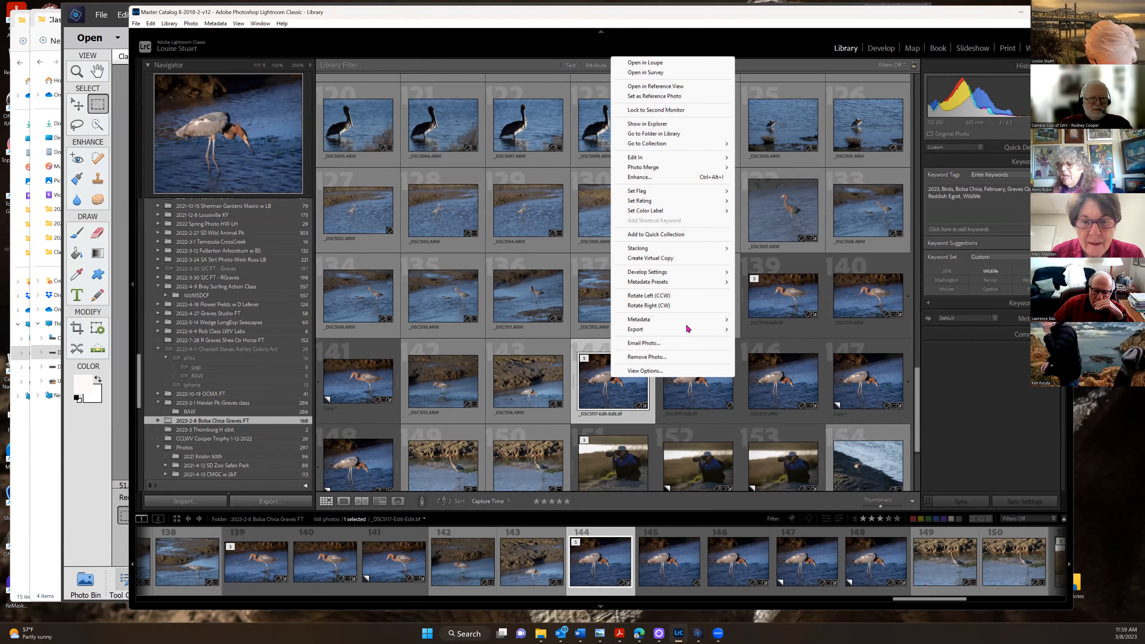
left_click(1008, 48)
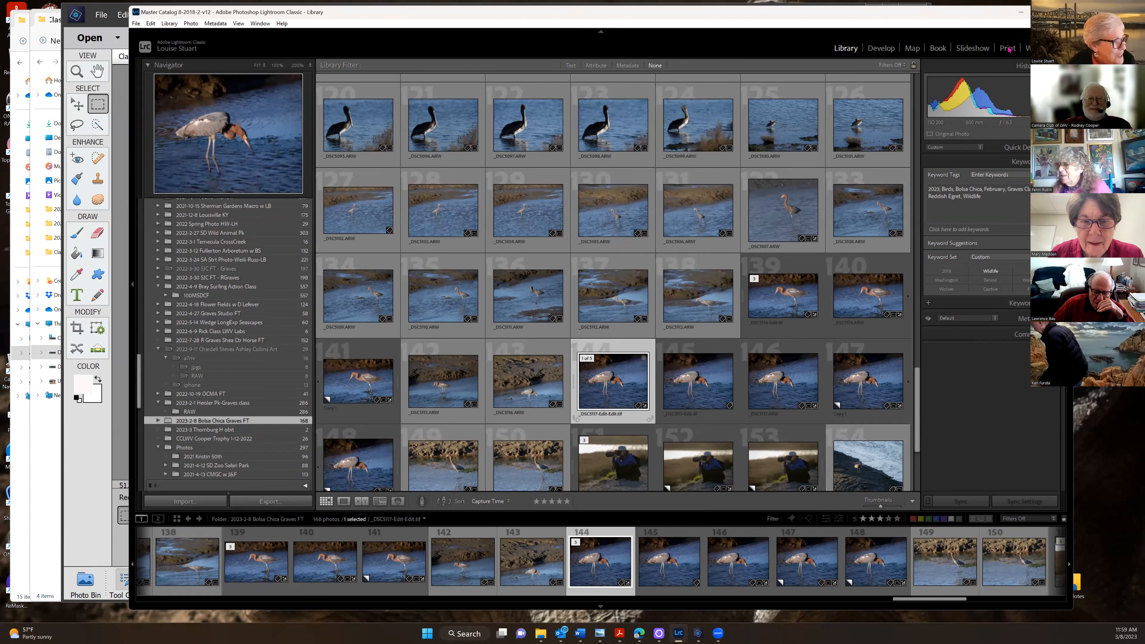
left_click(1009, 50)
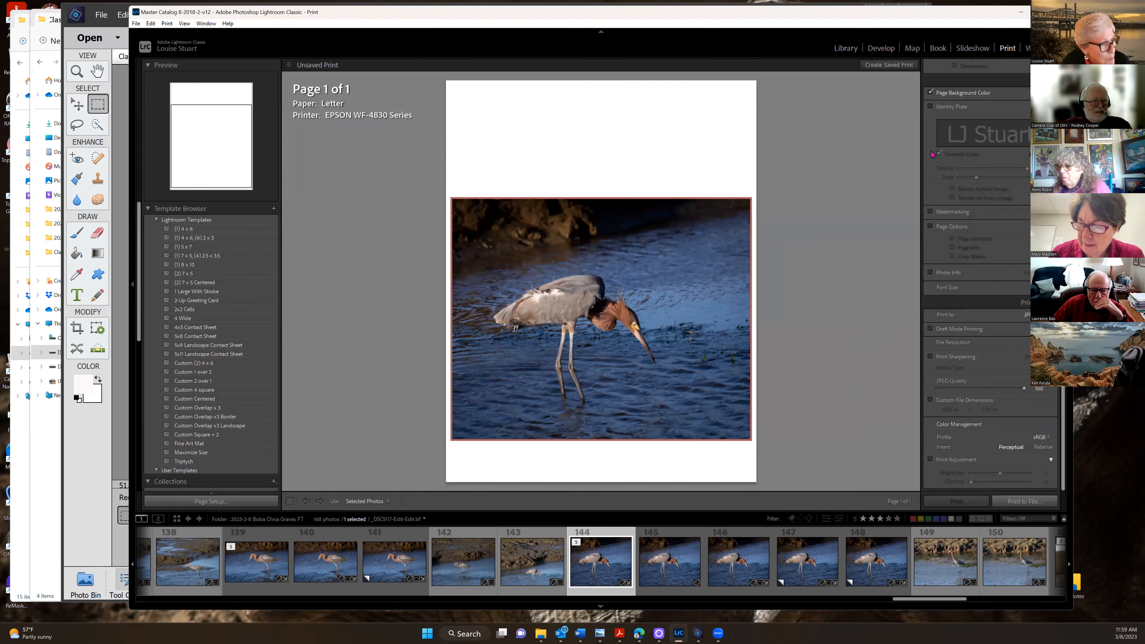
Keep Stroke Border enabled and make its width slightly thicker
scroll(975, 167, "up", 10)
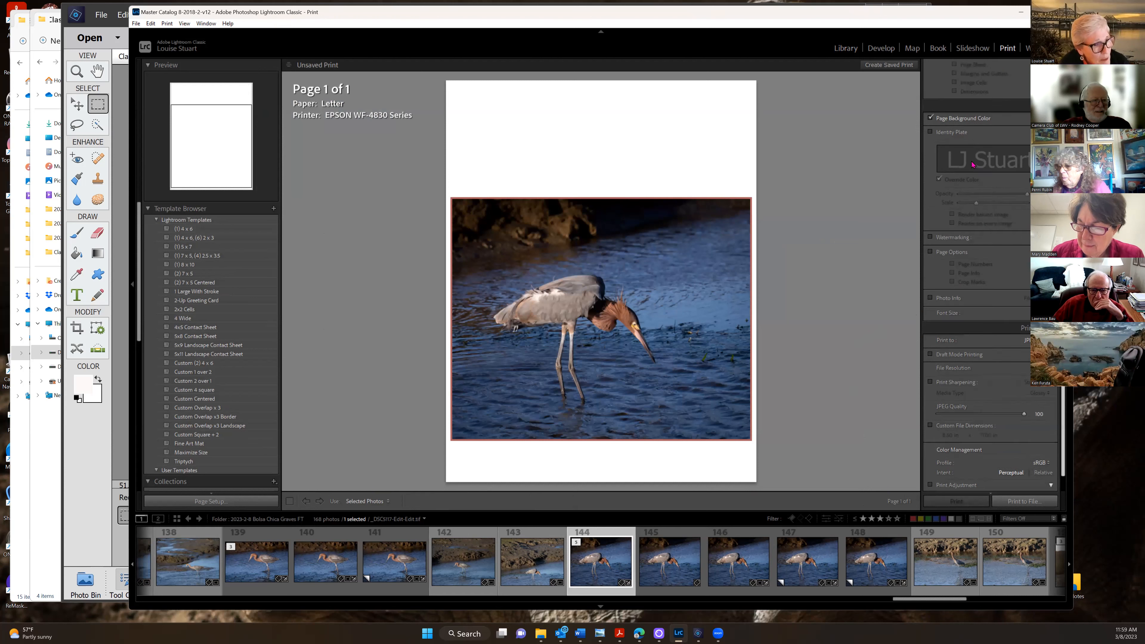
scroll(975, 167, "up", 1)
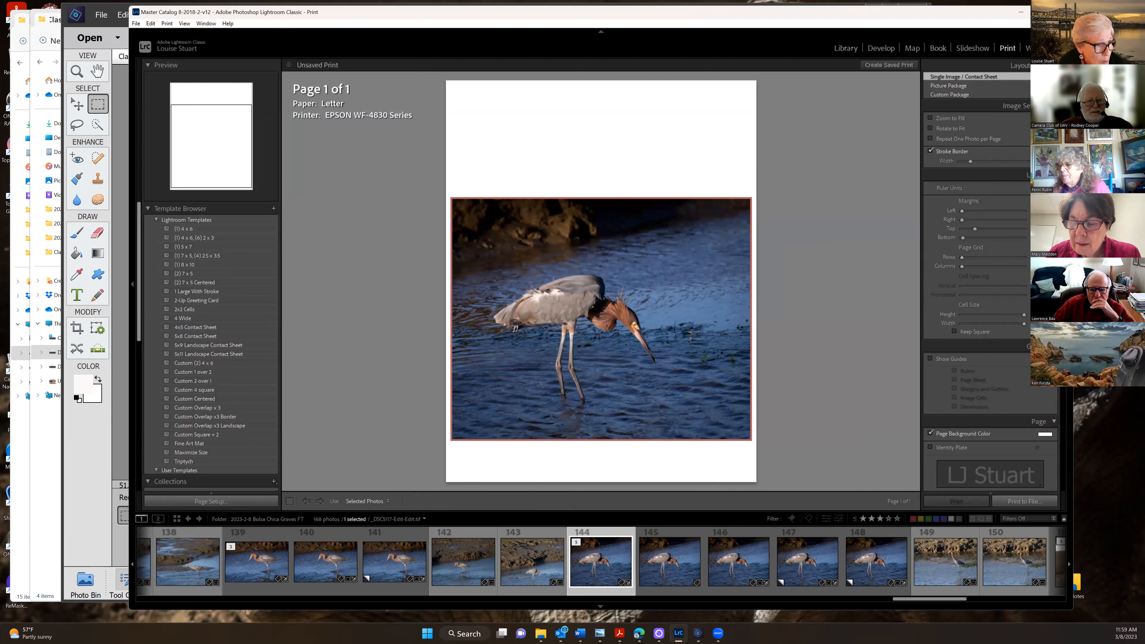
left_click(931, 151)
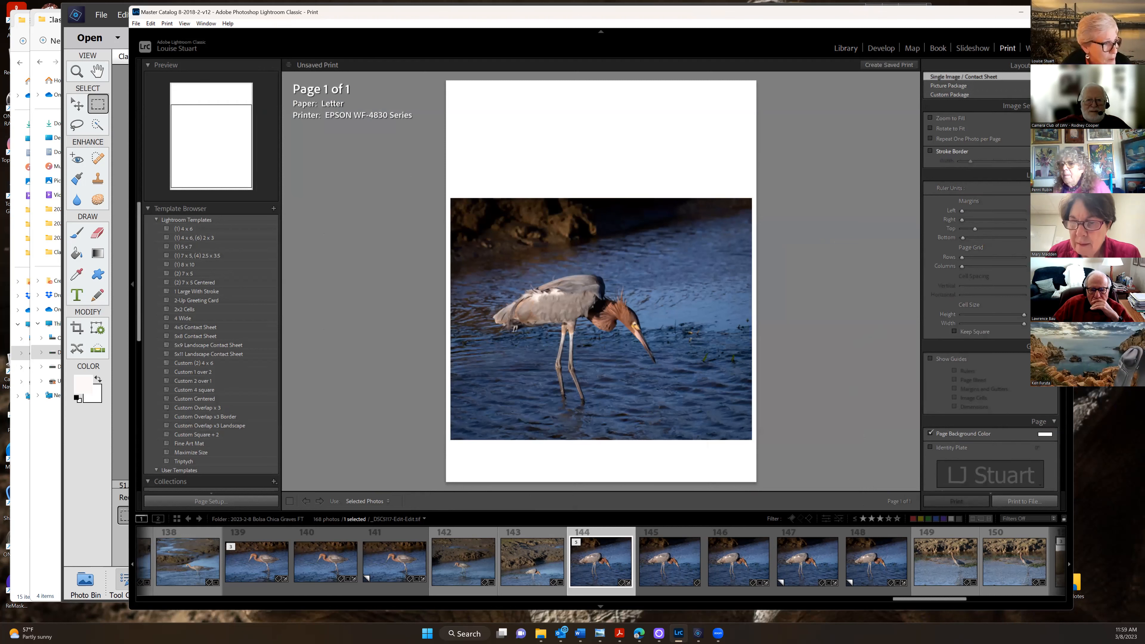
left_click(931, 151)
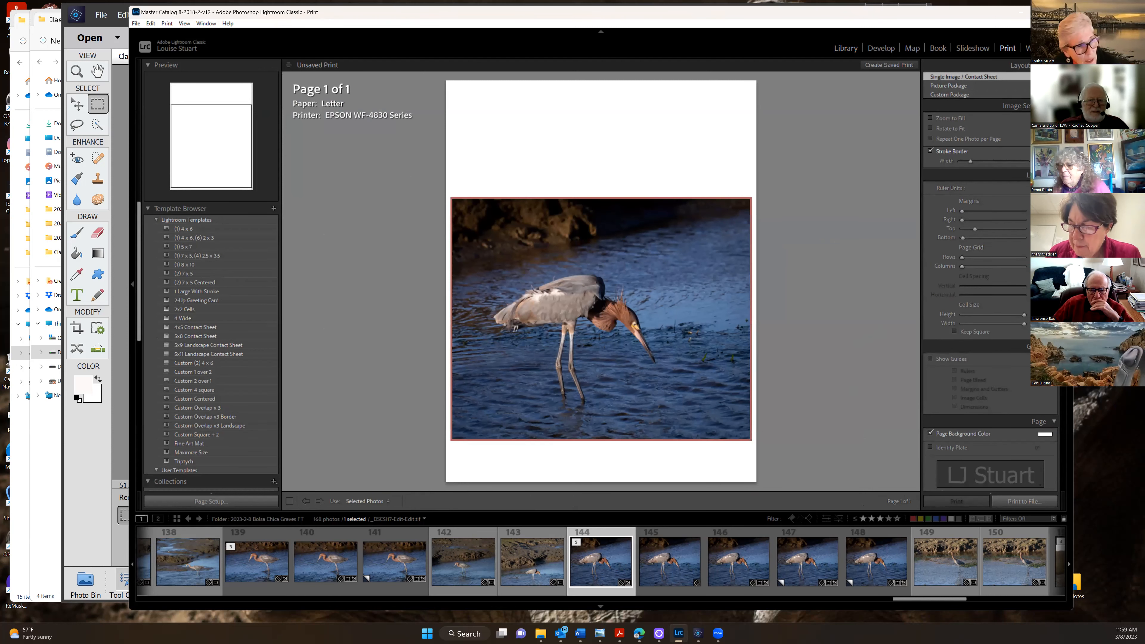
mouse_move(971, 162)
left_mouse_down()
mouse_move(991, 161)
mouse_move(970, 161)
left_mouse_up()
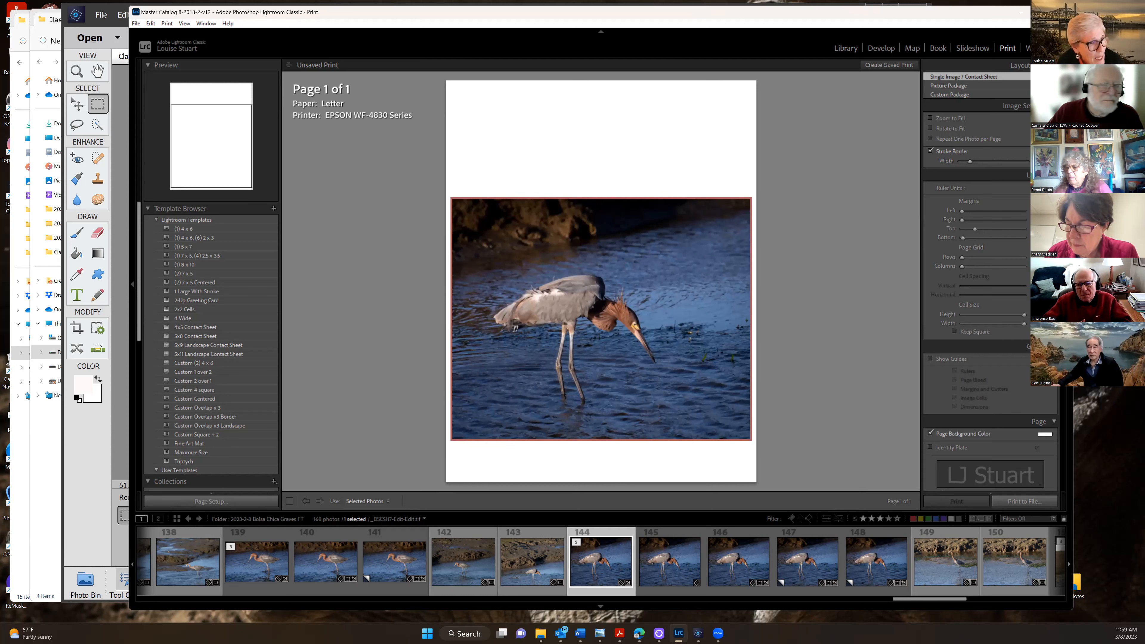
Change the stroke border colour to a reddish shade
left_click(1045, 151)
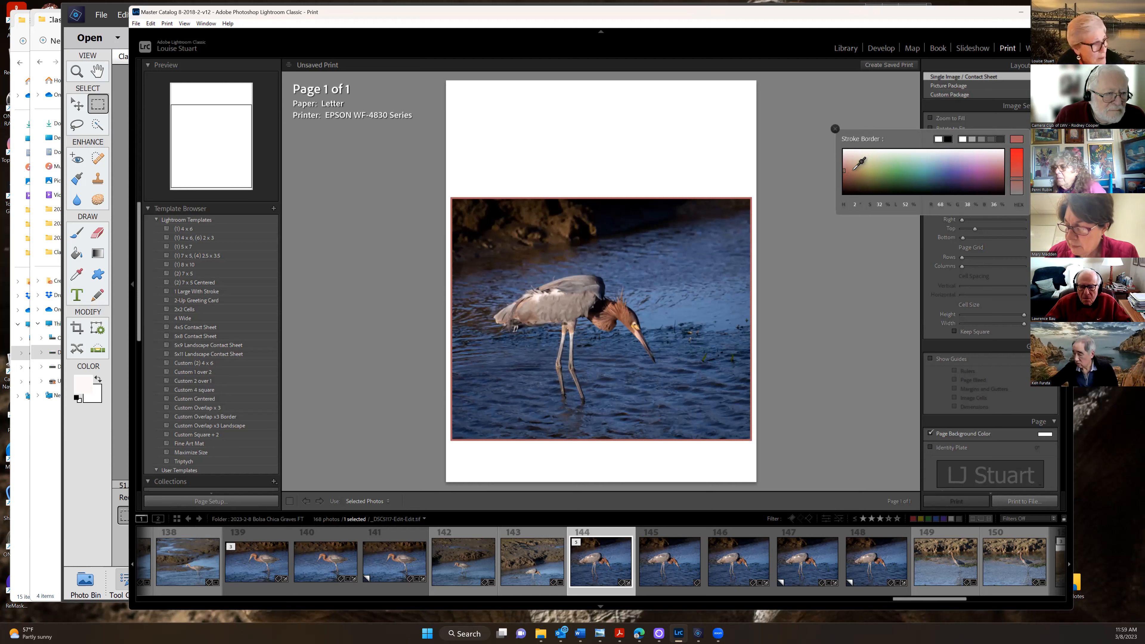
mouse_move(851, 168)
left_mouse_down()
mouse_move(862, 159)
mouse_move(871, 184)
mouse_move(992, 172)
mouse_move(846, 168)
left_mouse_up()
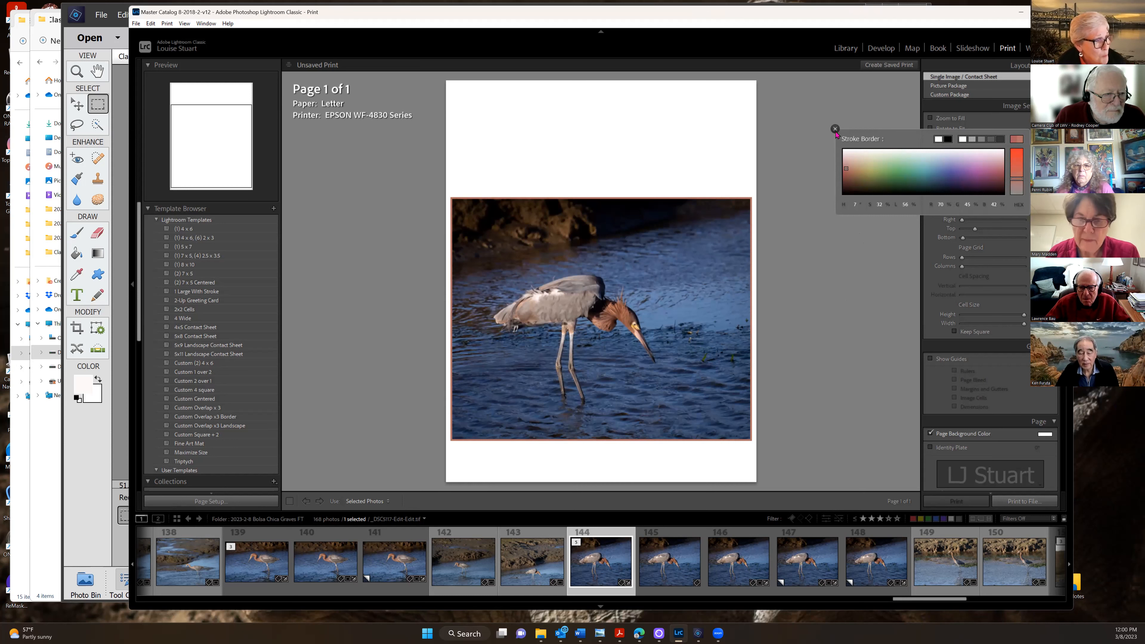
left_click(834, 128)
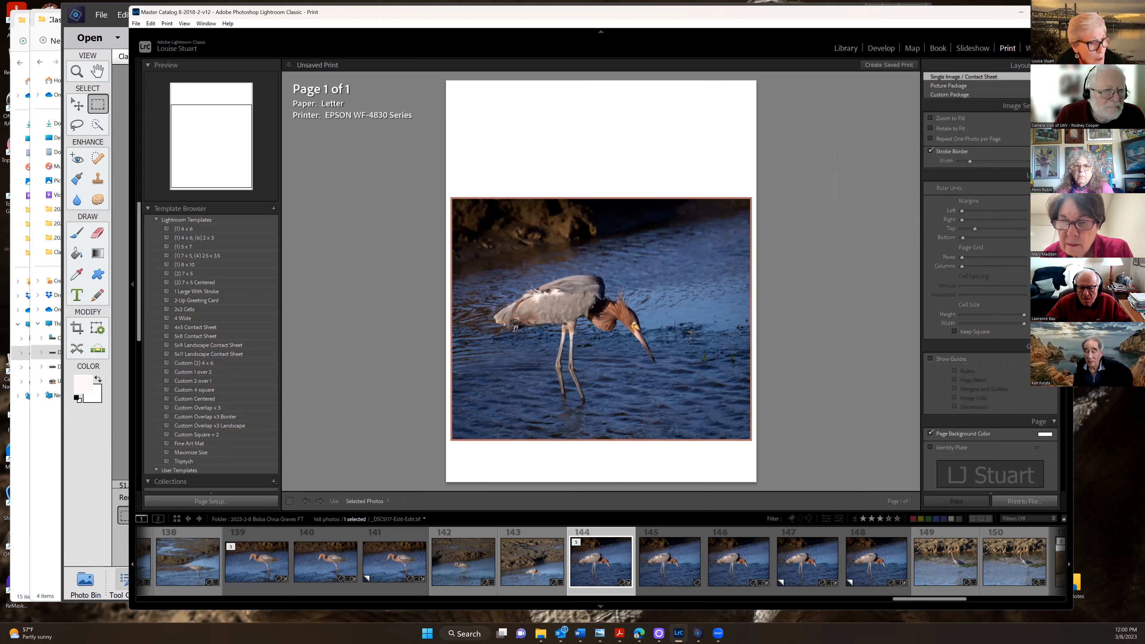
scroll(990, 271, "down", 3)
scroll(978, 185, "down", 8)
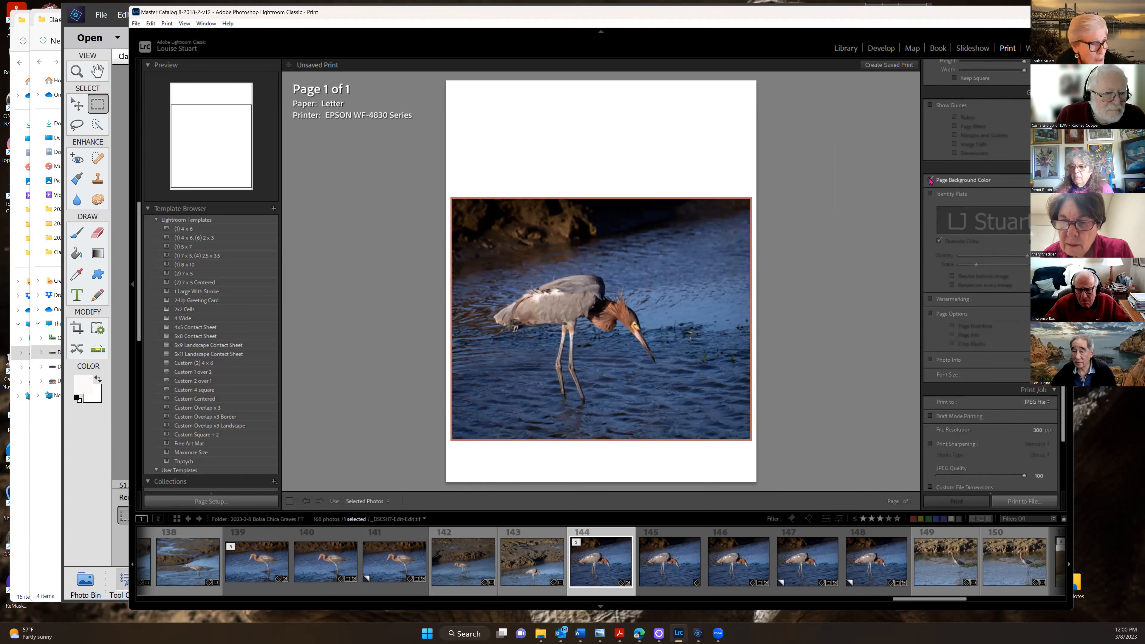
left_click(930, 181)
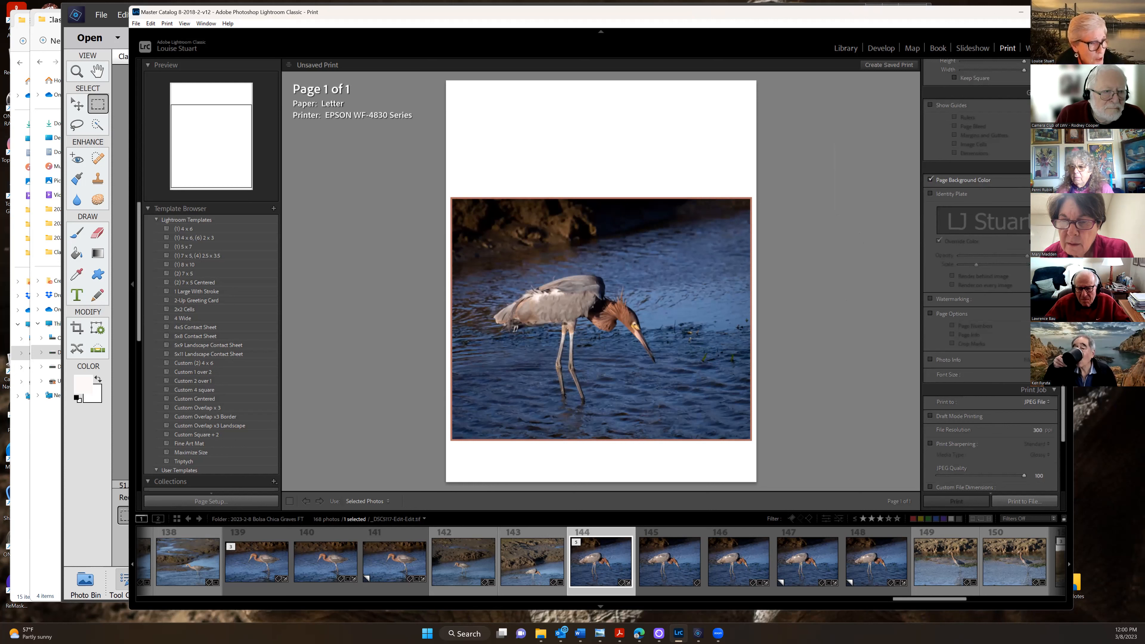
left_click(1045, 181)
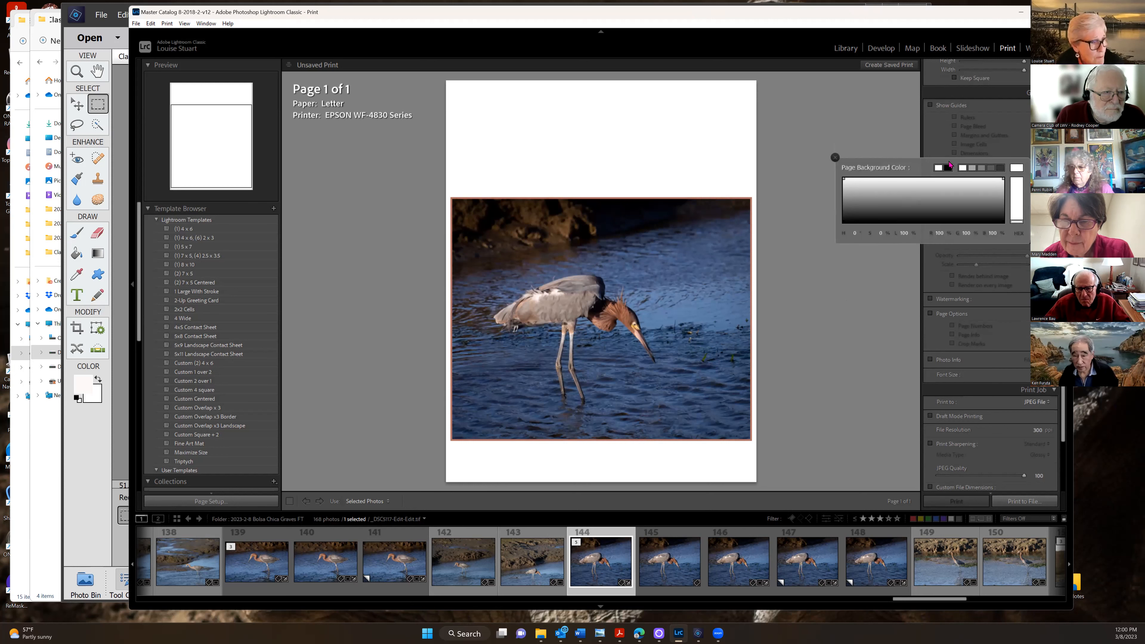
left_click(947, 167)
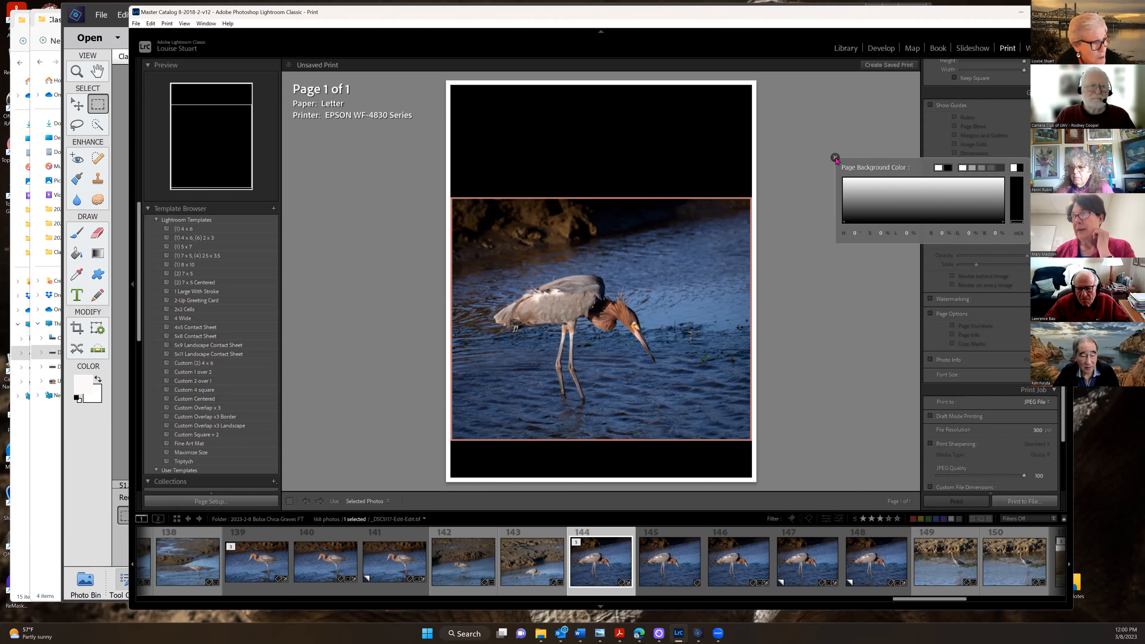
left_click(835, 158)
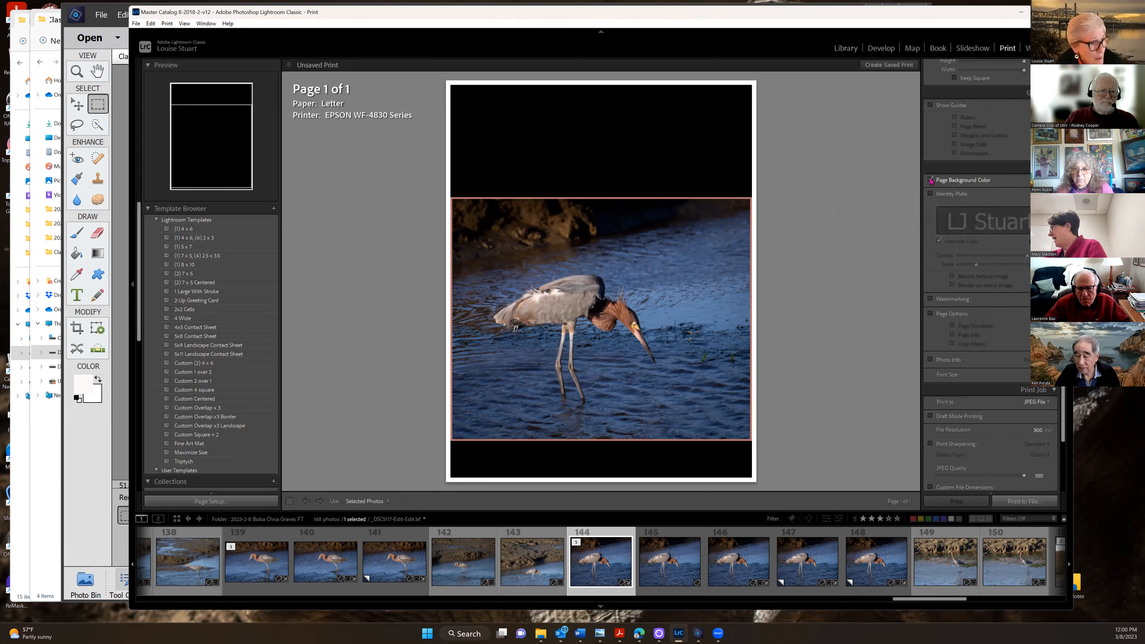
left_click(930, 180)
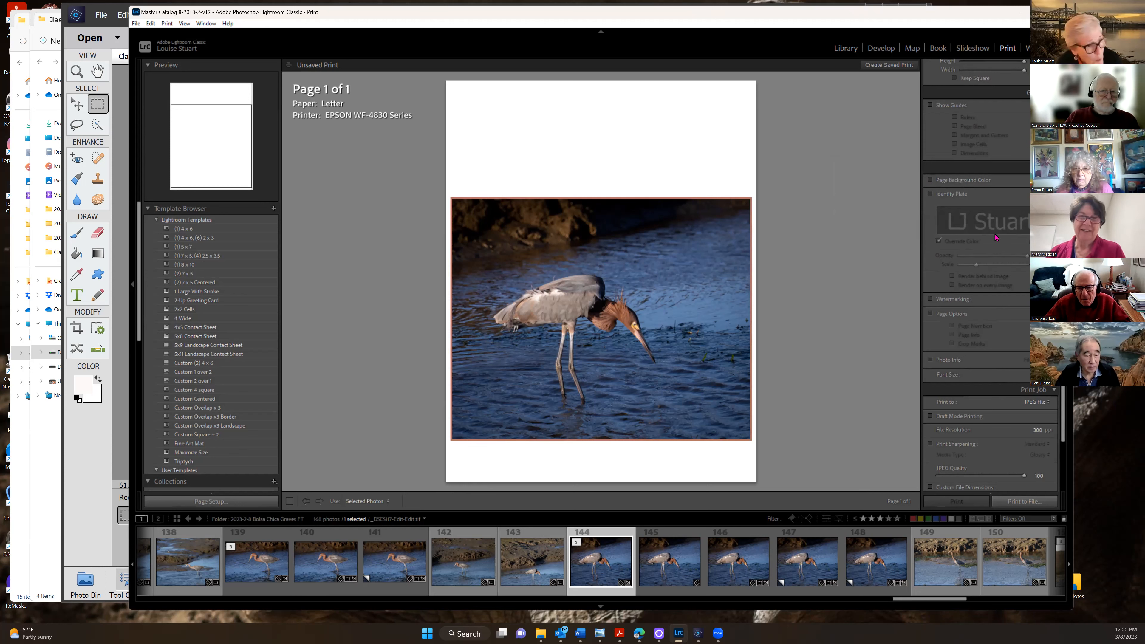
scroll(977, 271, "down", 3)
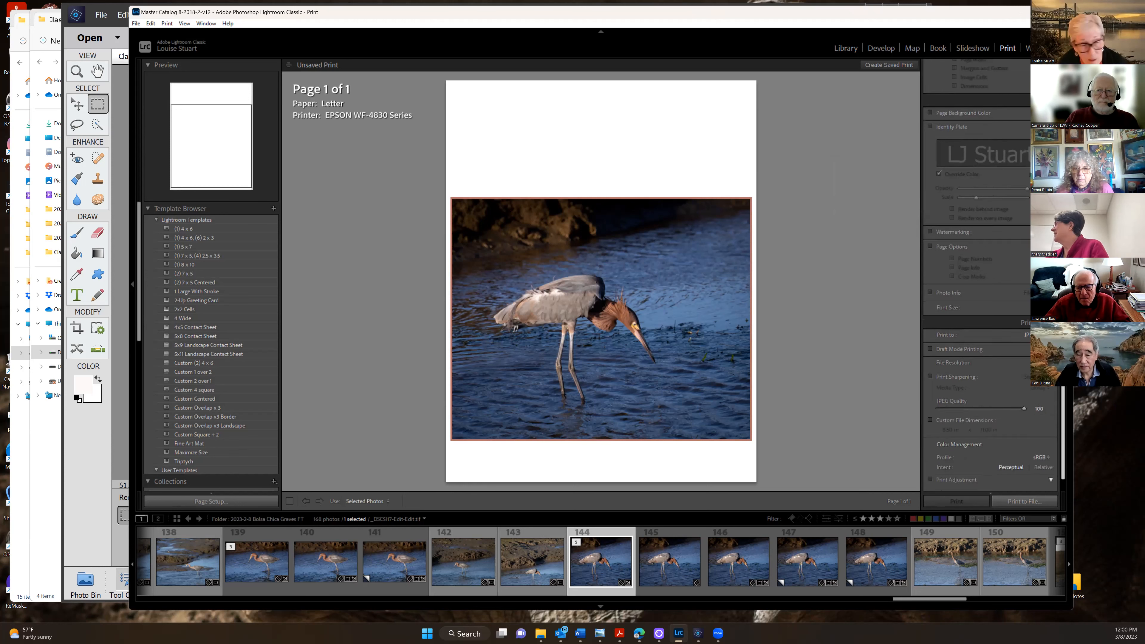
scroll(977, 271, "down", 1)
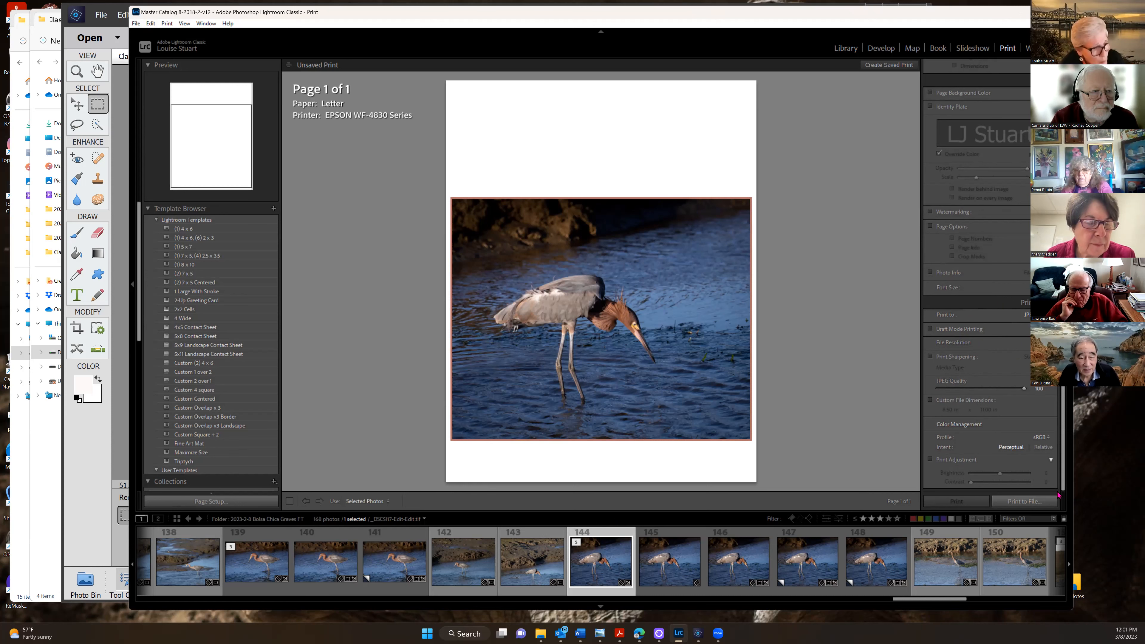
Open the Print to File save dialog for the egret page
left_click(1021, 502)
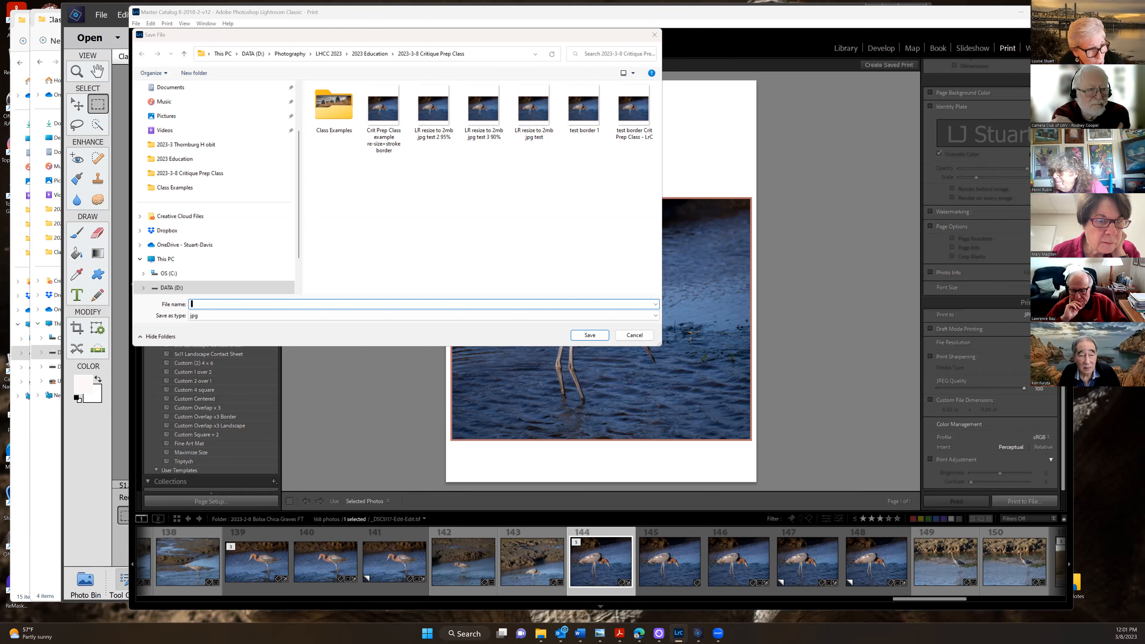
Cancel the save and set the print destination to JPEG File
left_click(654, 34)
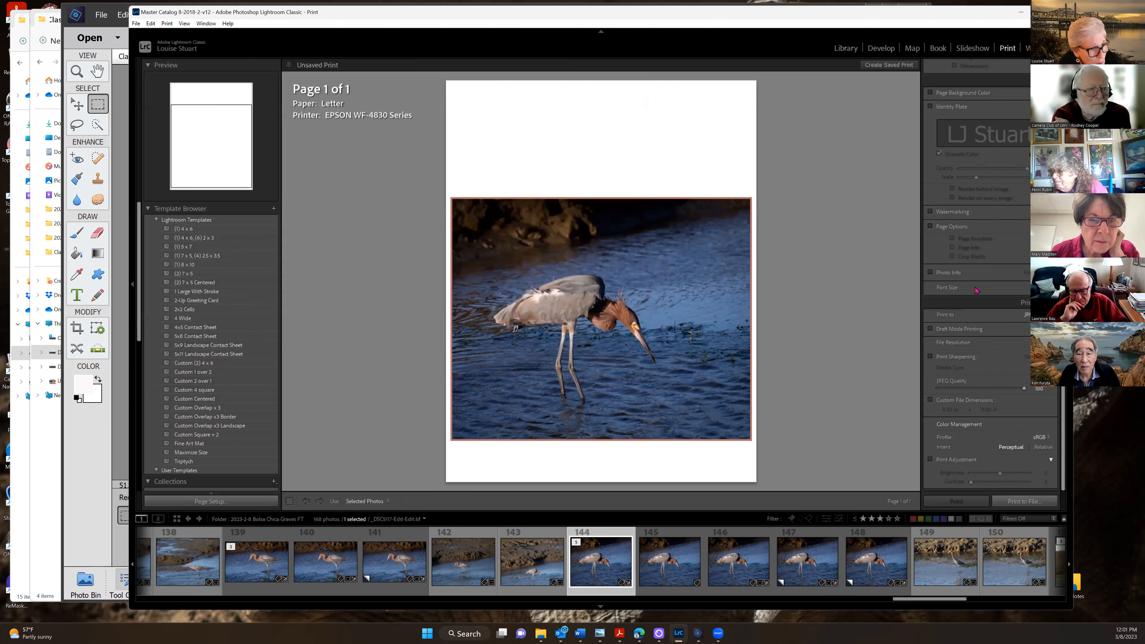
left_click(1025, 314)
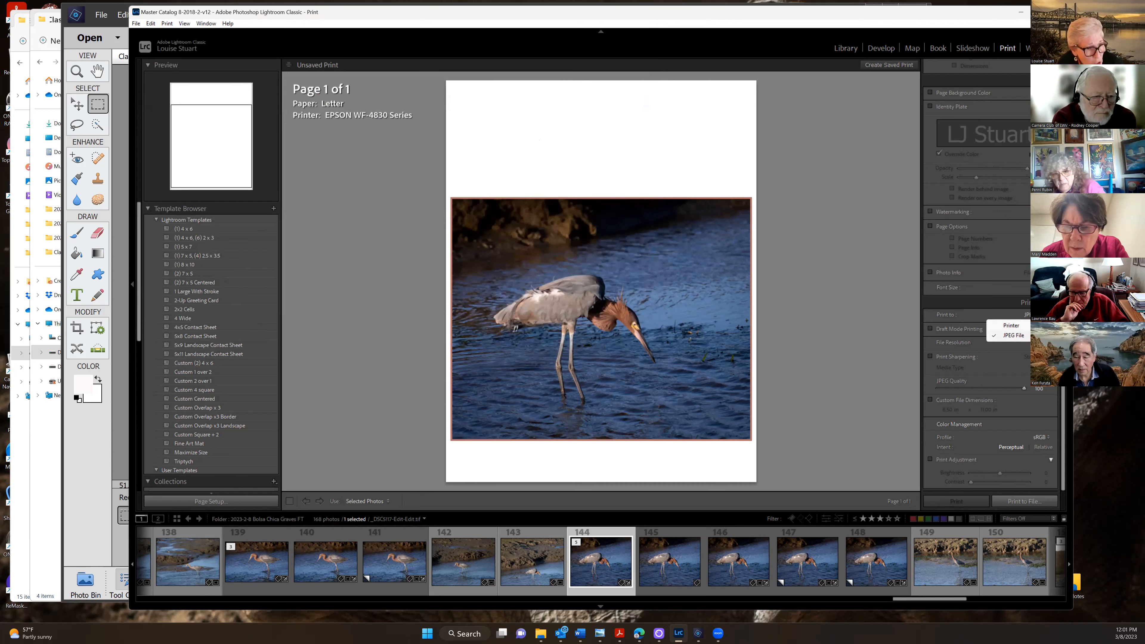
left_click(1017, 336)
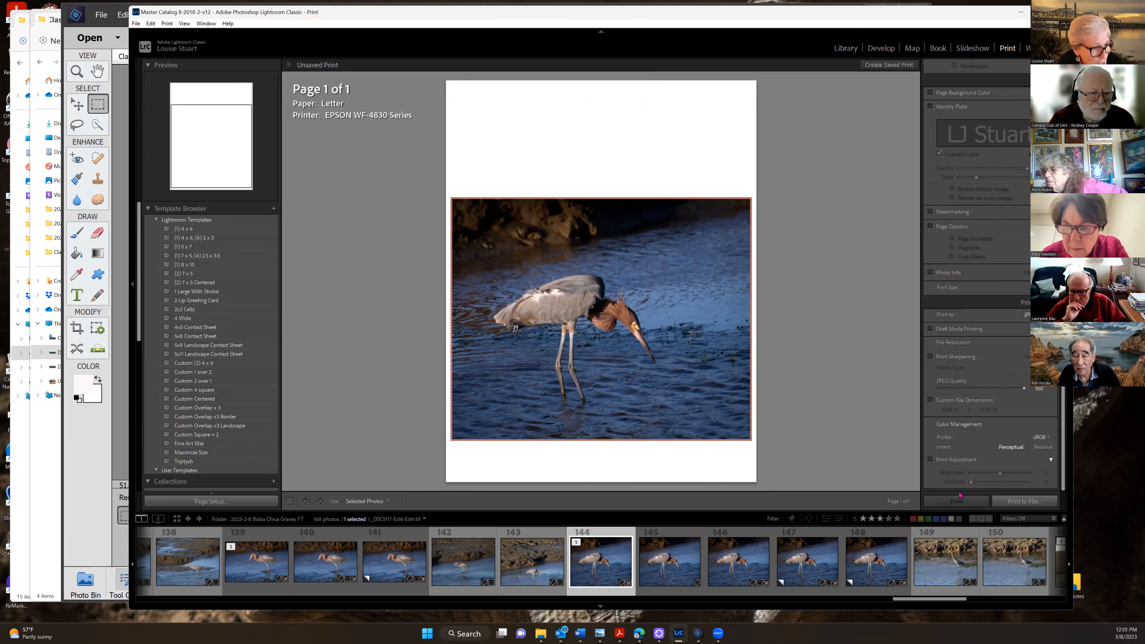
Print the page to a JPEG named 'test border Crit Prep Class - LrC 2'
left_click(1022, 502)
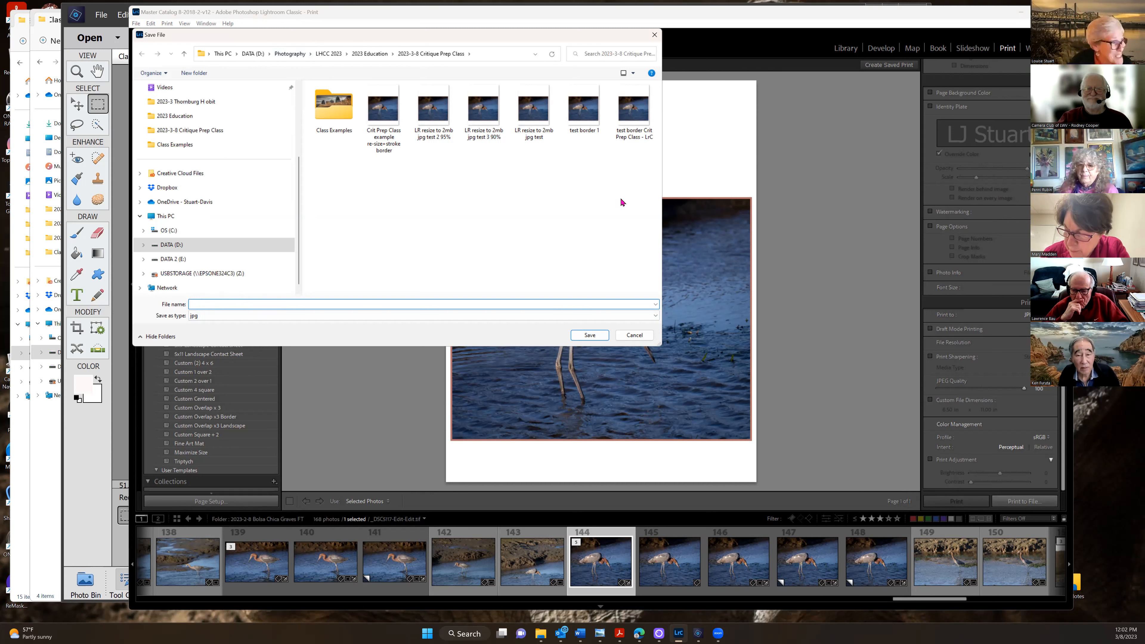
left_click(634, 118)
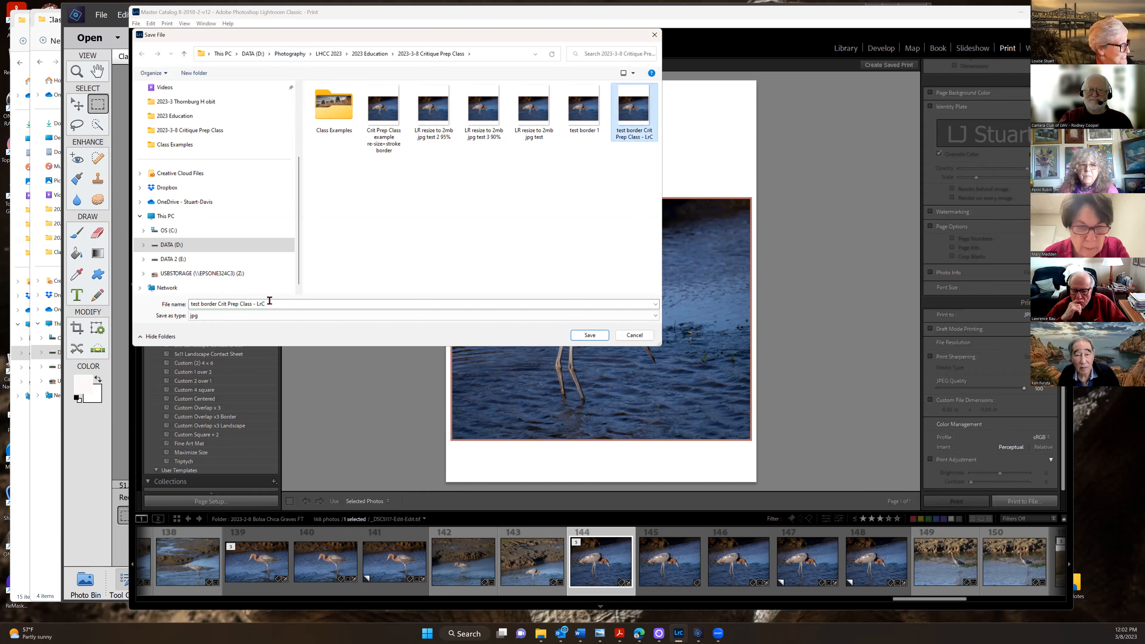
left_click(286, 300)
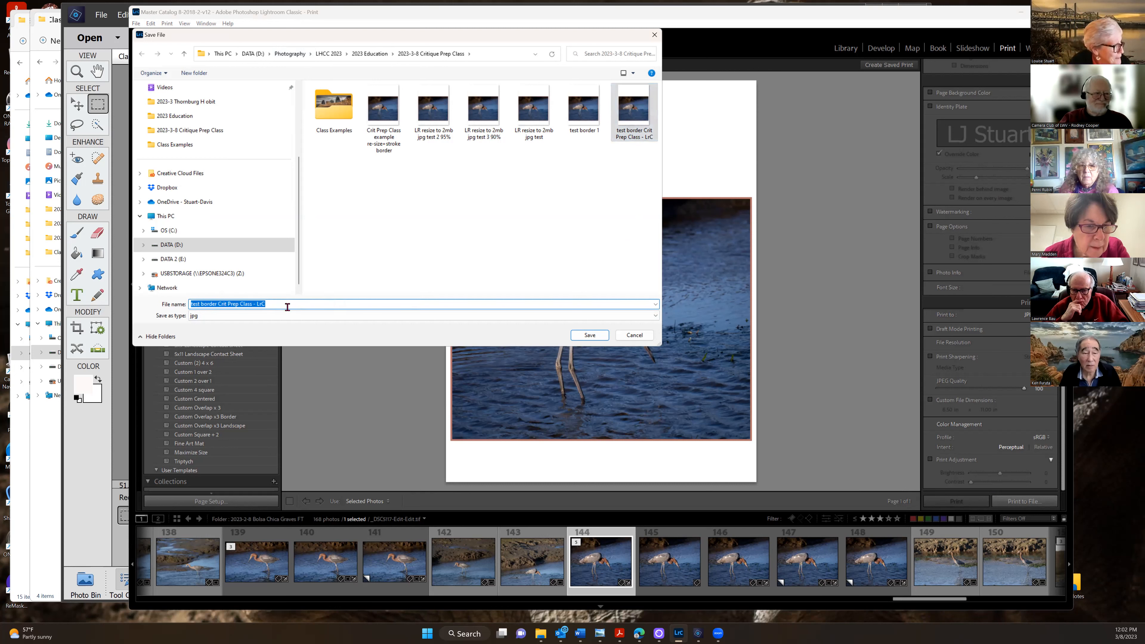
key("Right")
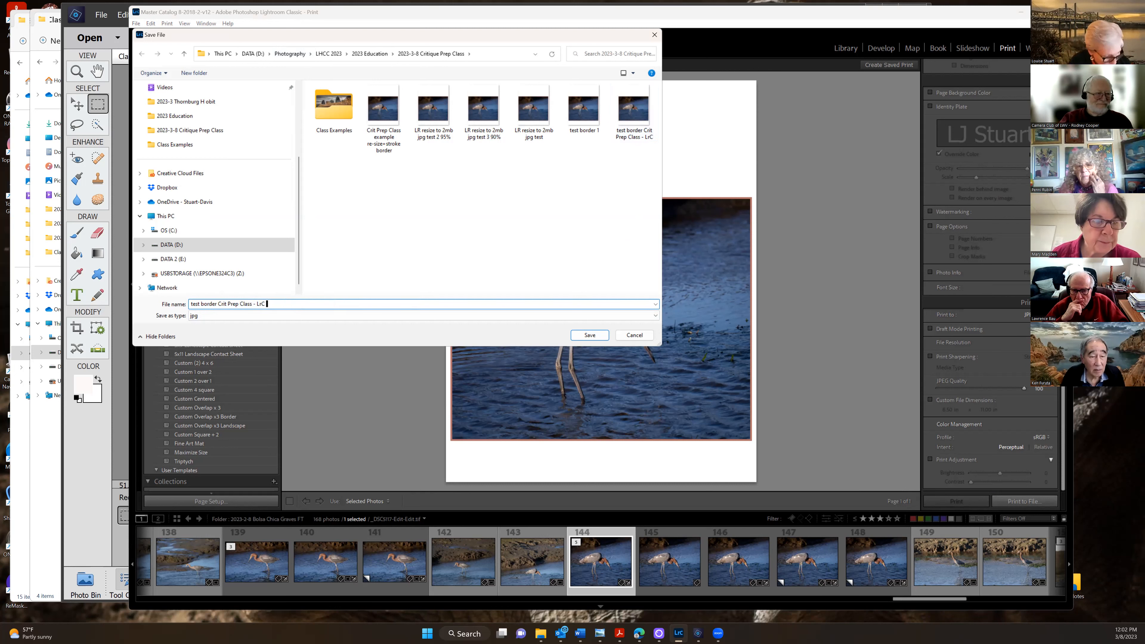
left_click(589, 335)
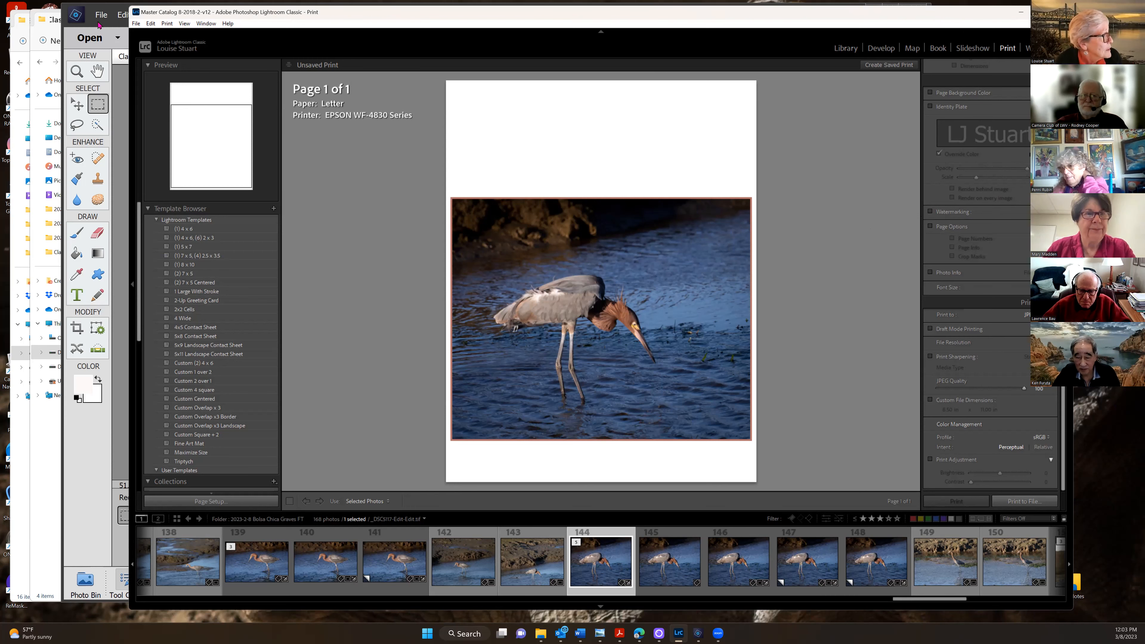
After the print job finishes, switch to Photoshop Elements with the bridge image
key("alt+Tab")
Select the Stroke layer and leave its orange border hidden
key("alt+h")
key("Escape")
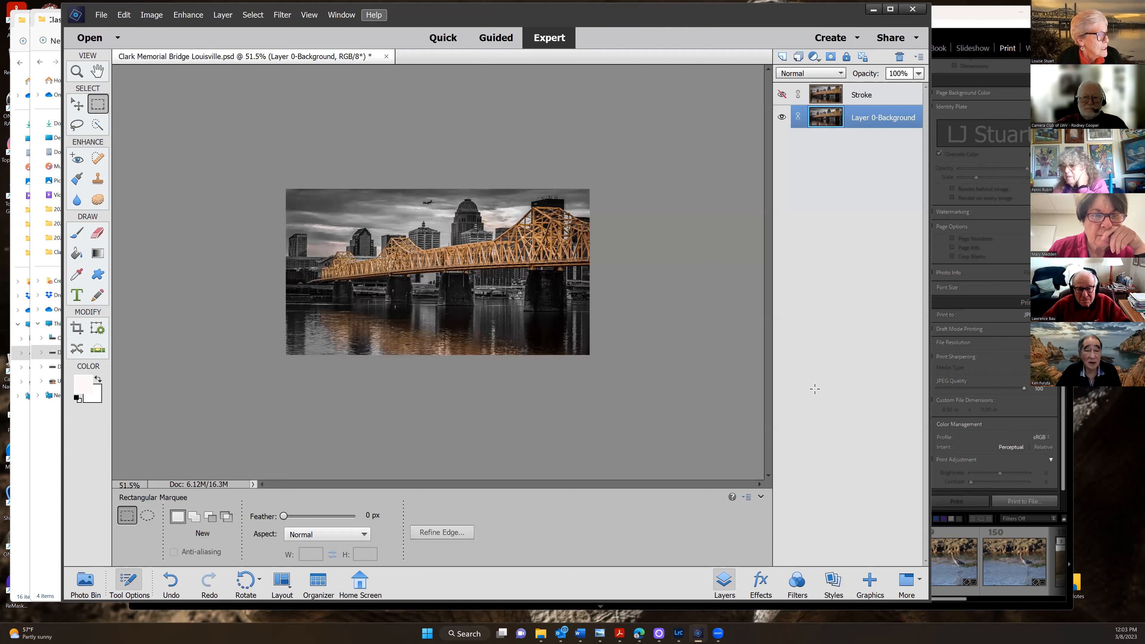
left_click_drag(455, 15, 632, 15)
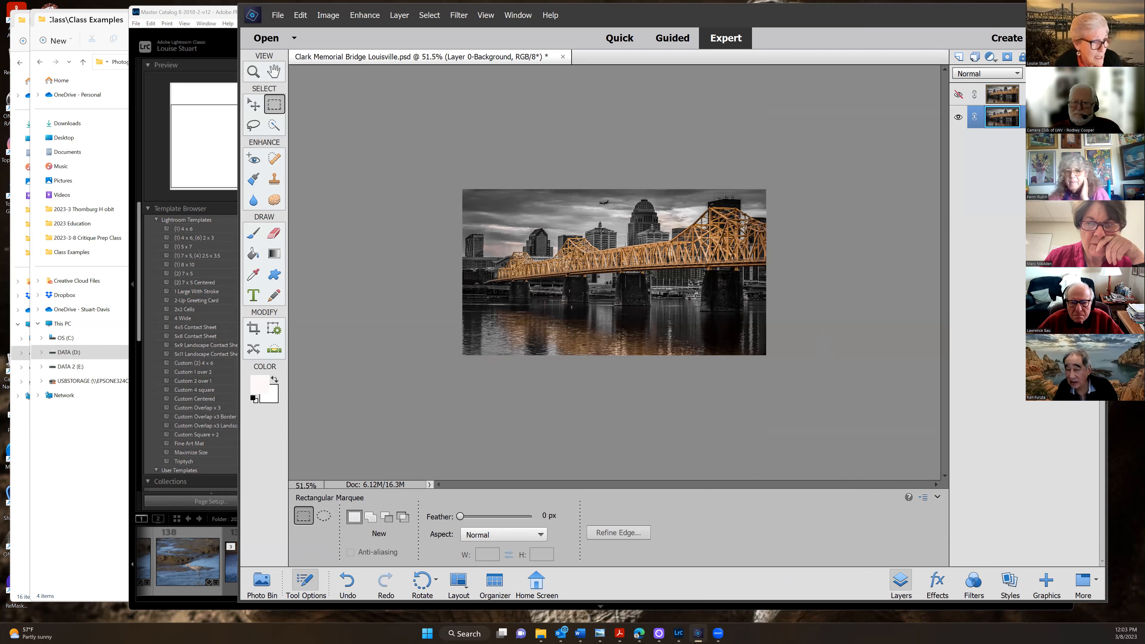
left_click(1002, 93)
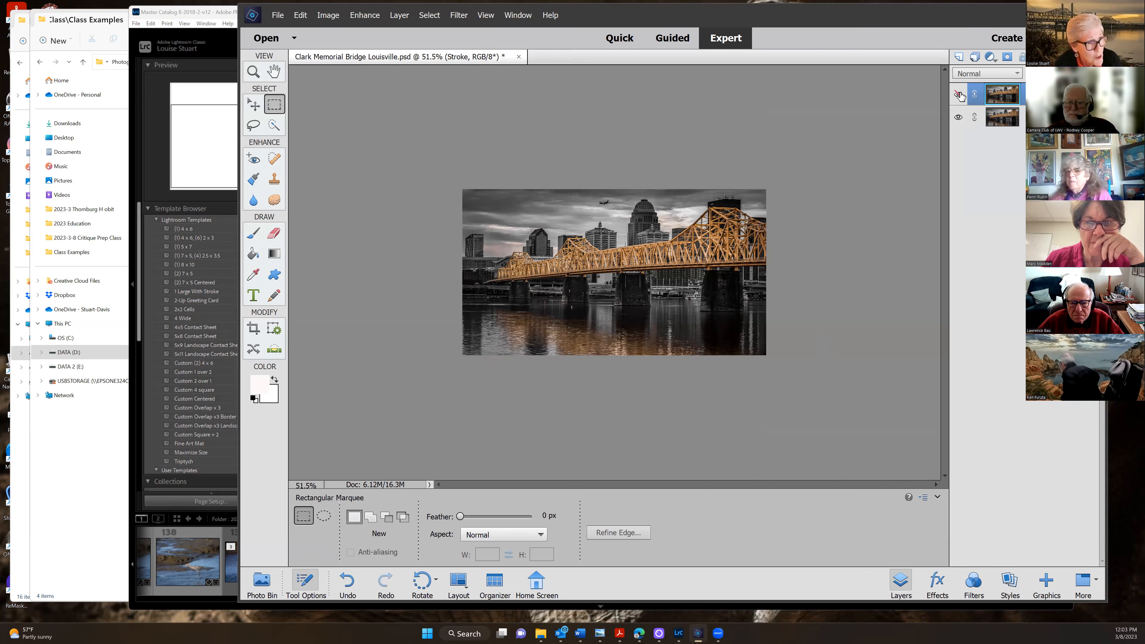
left_click(959, 94)
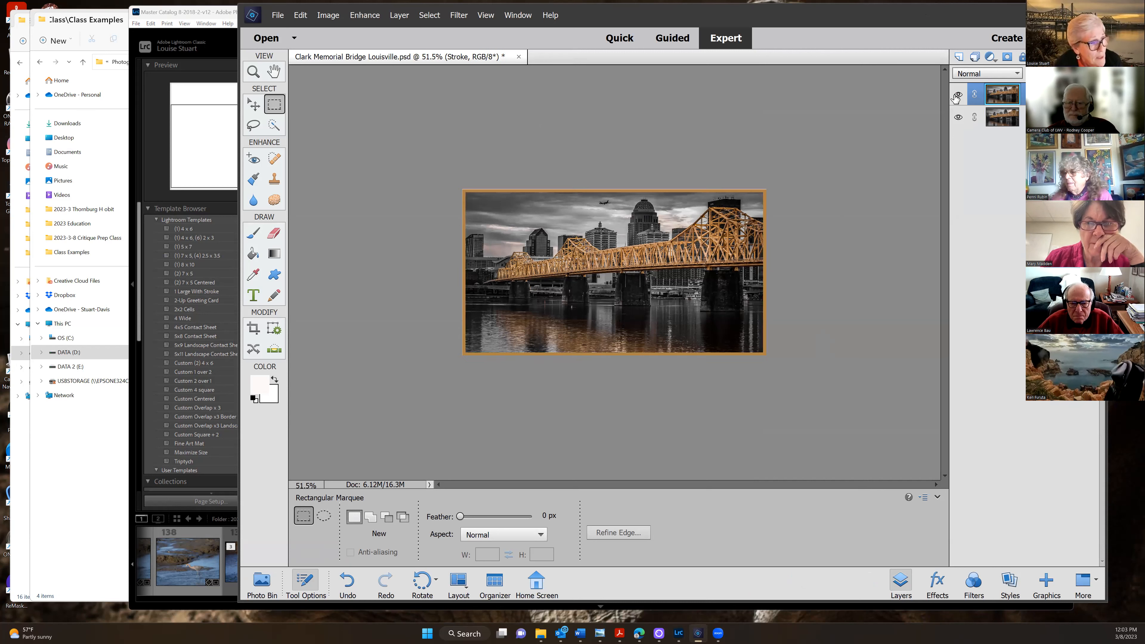
left_click(959, 95)
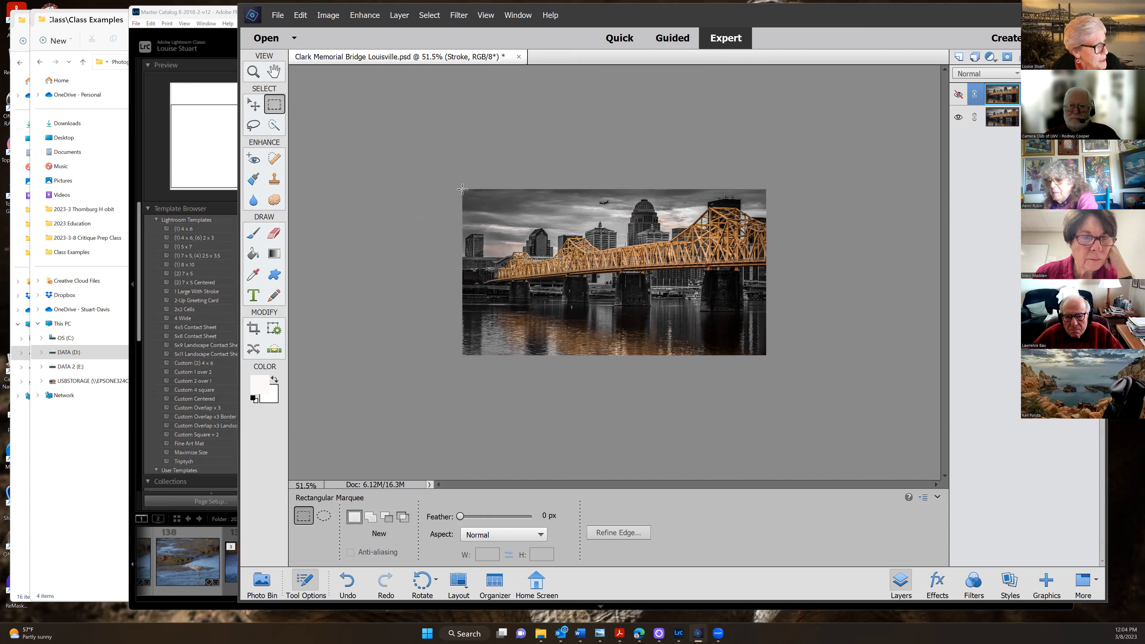
Draw a rectangular marquee selection around the entire bridge photo
left_click_drag(468, 192, 766, 355)
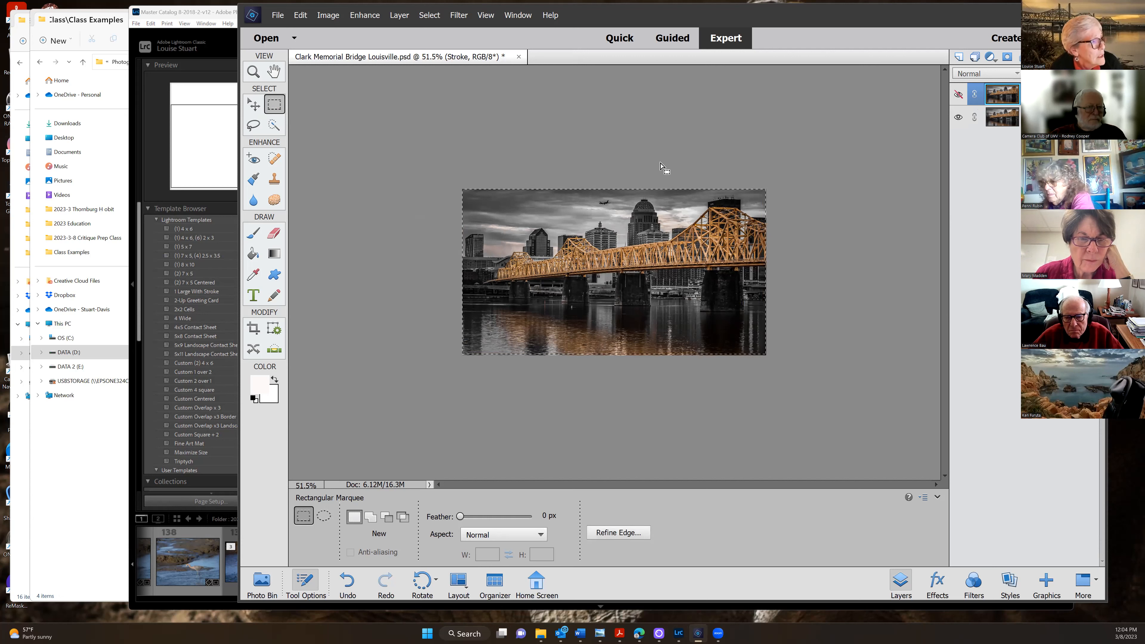
left_click(300, 16)
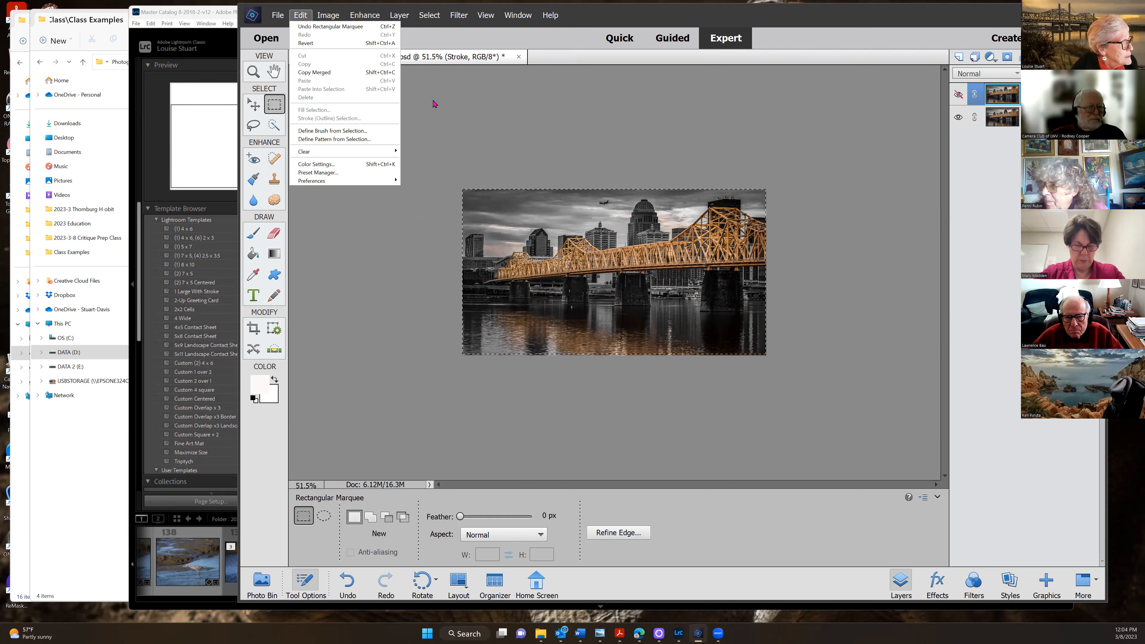
left_click(432, 110)
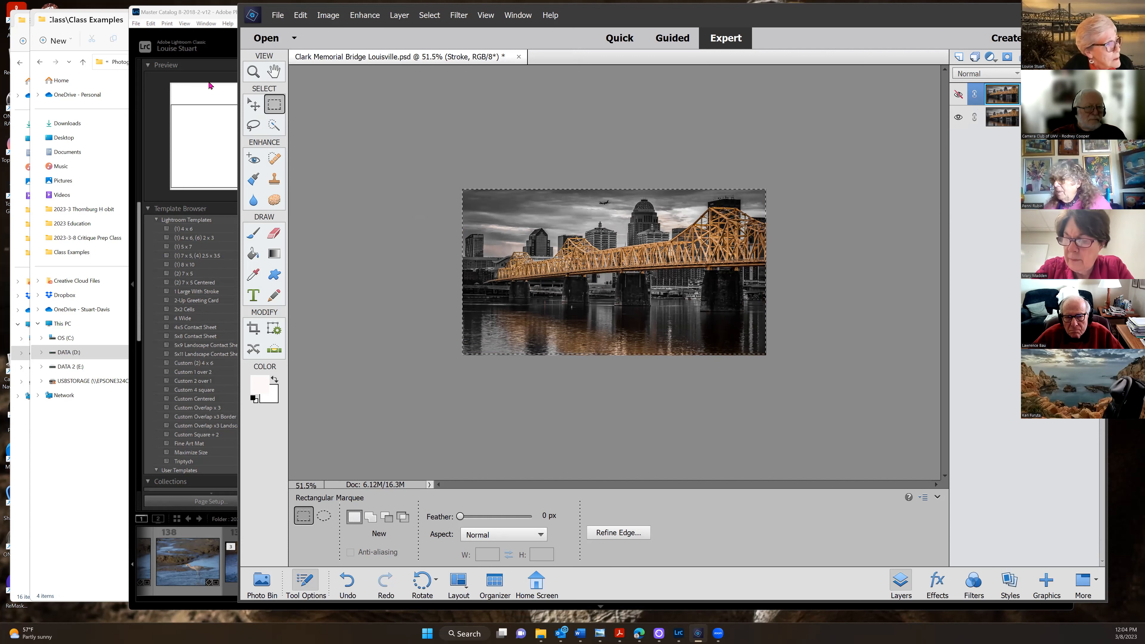
left_click(299, 15)
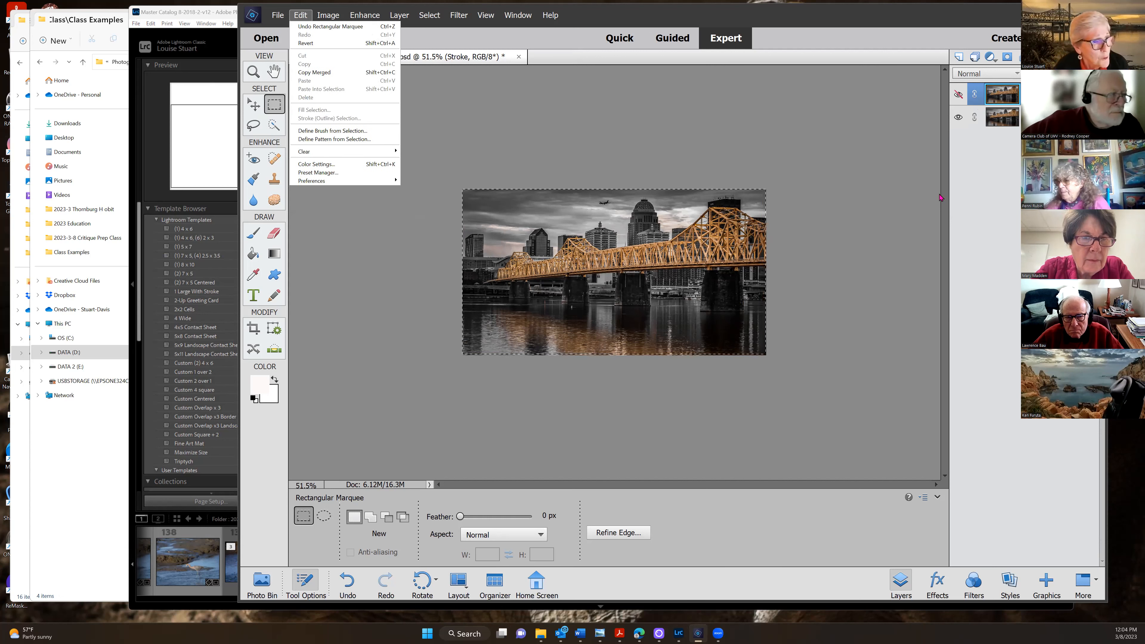
Duplicate Layer 0-Background to Layer 1 with Ctrl+J and reselect the whole image
left_click(958, 94)
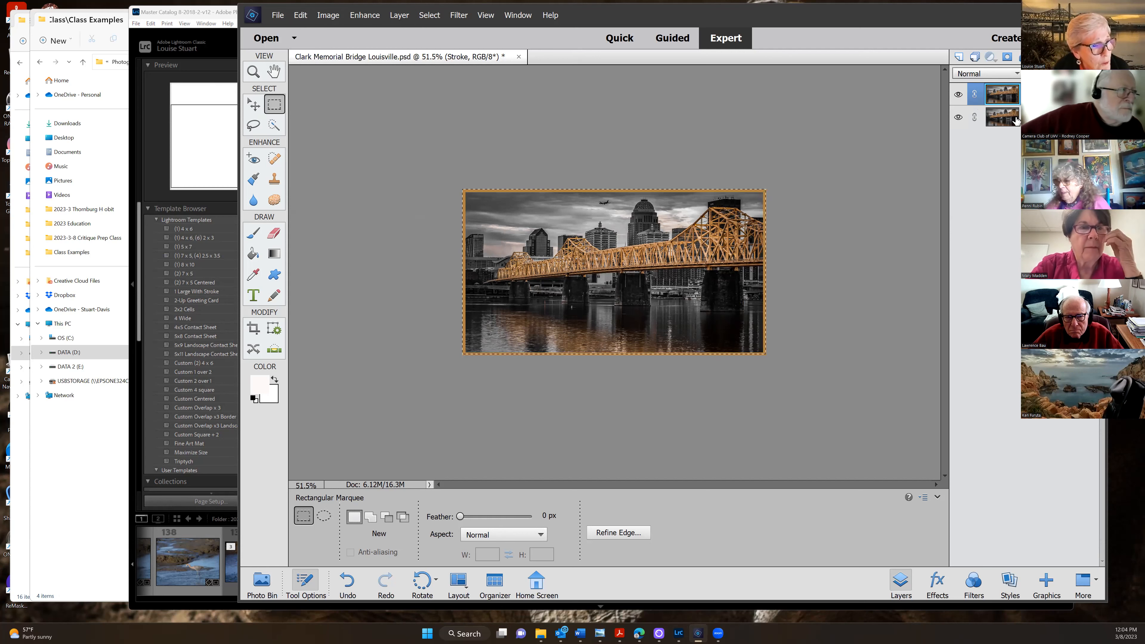
left_click(1015, 120)
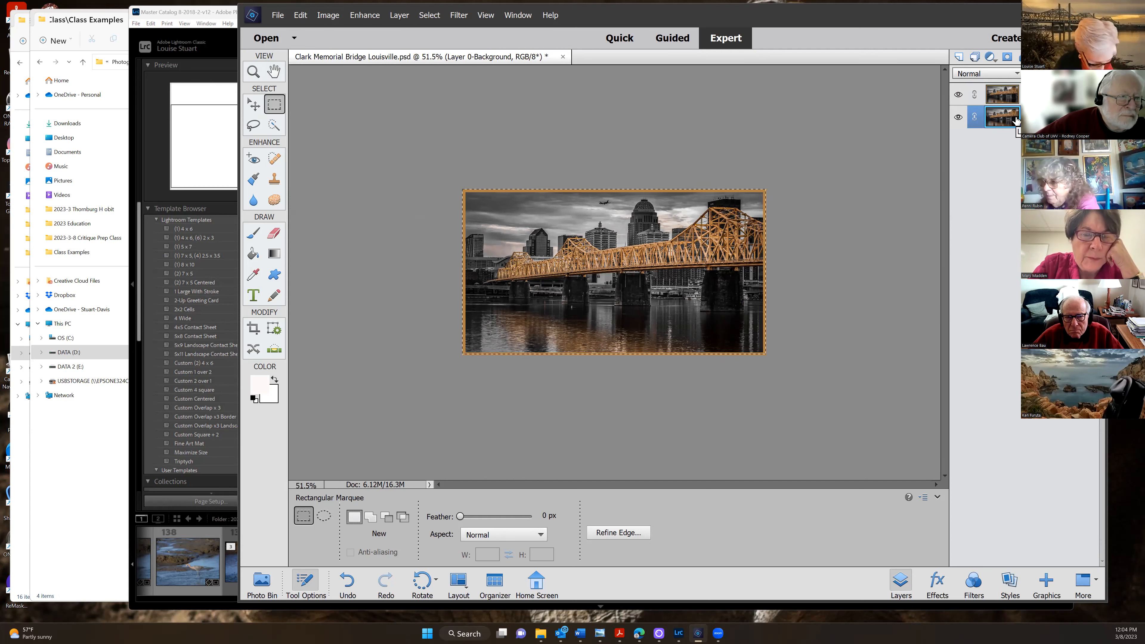
key("ctrl+j")
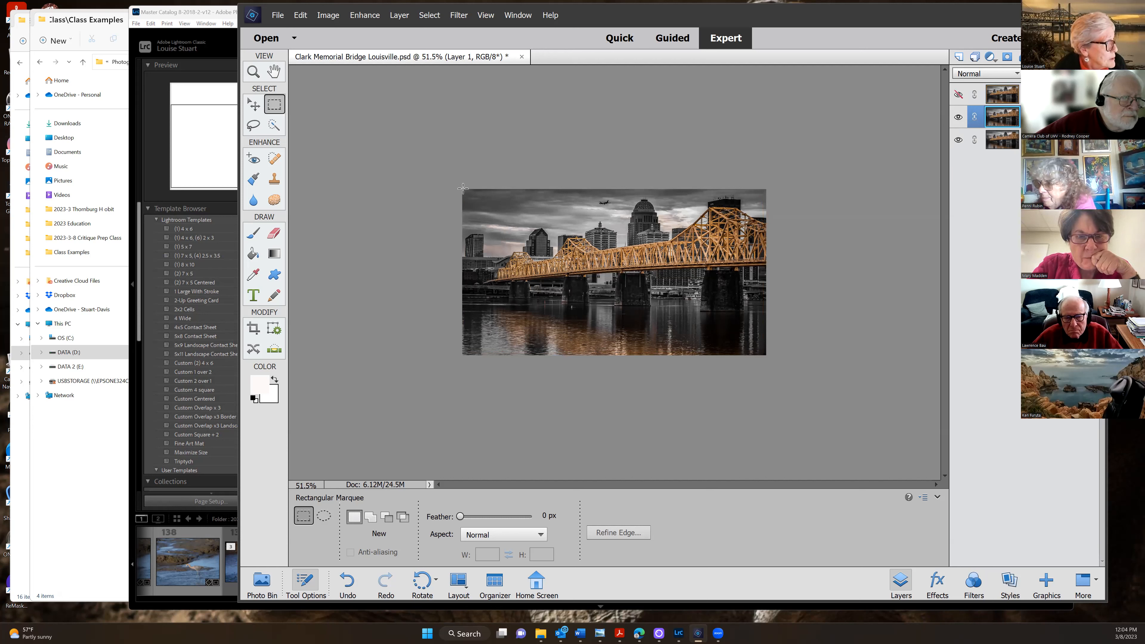
left_click_drag(697, 301, 767, 356)
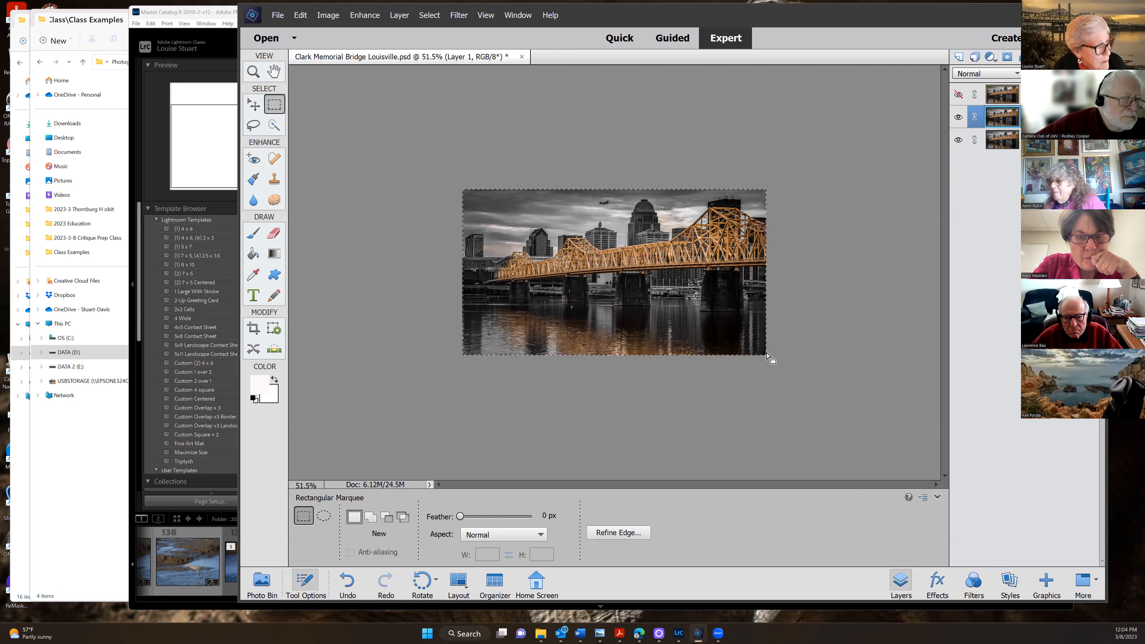
Open the Edit > Stroke (Outline) Selection dialog
left_click(301, 16)
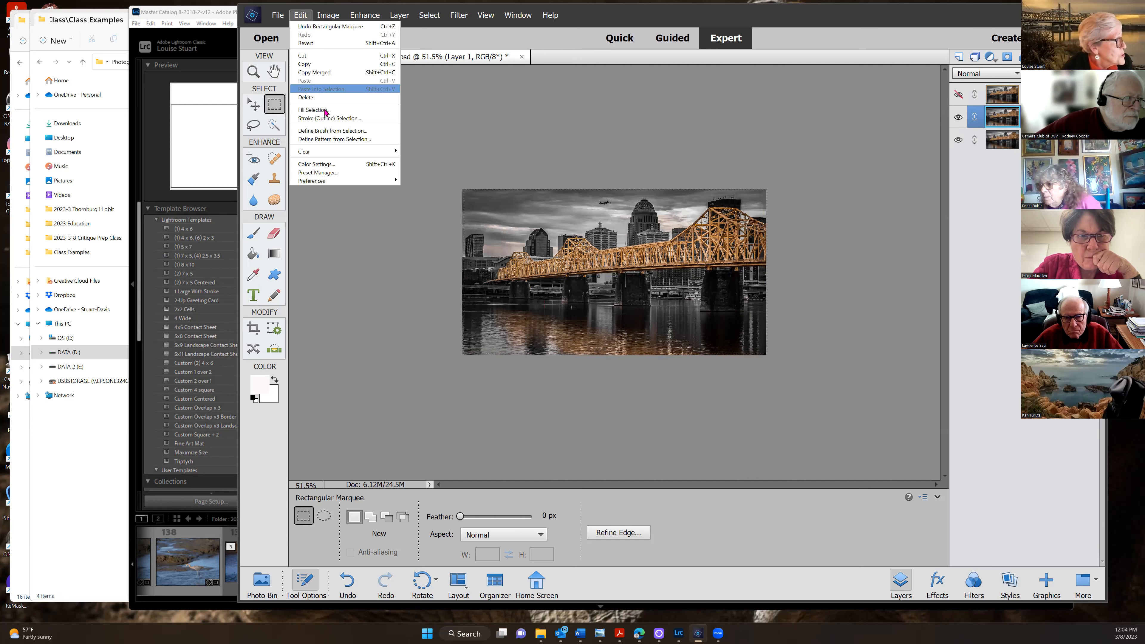
left_click(332, 117)
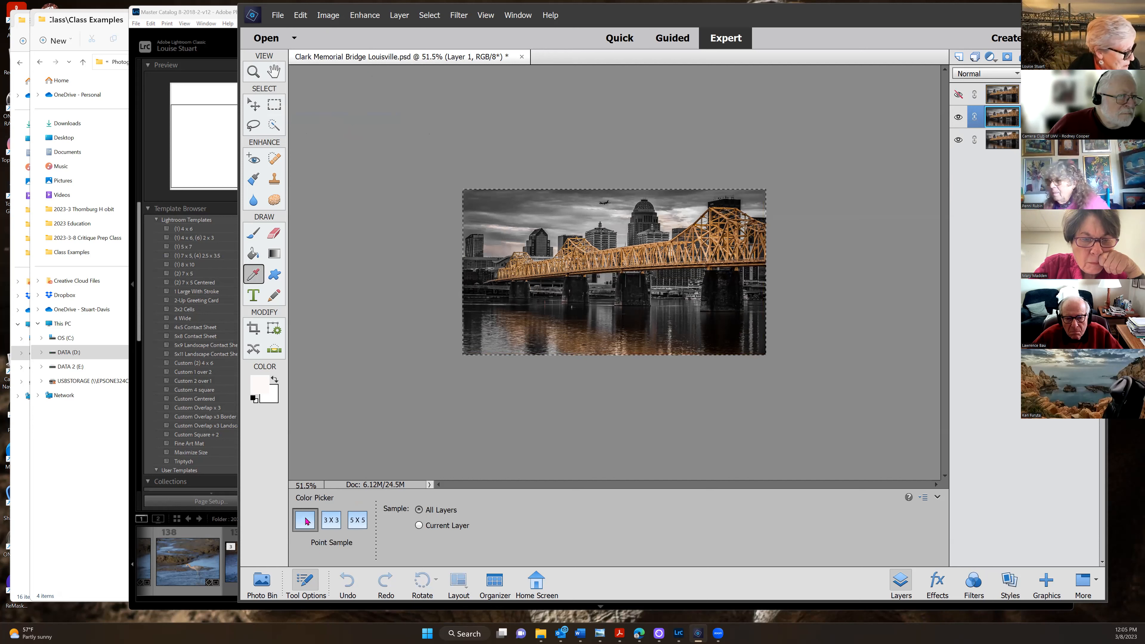
left_click(900, 584)
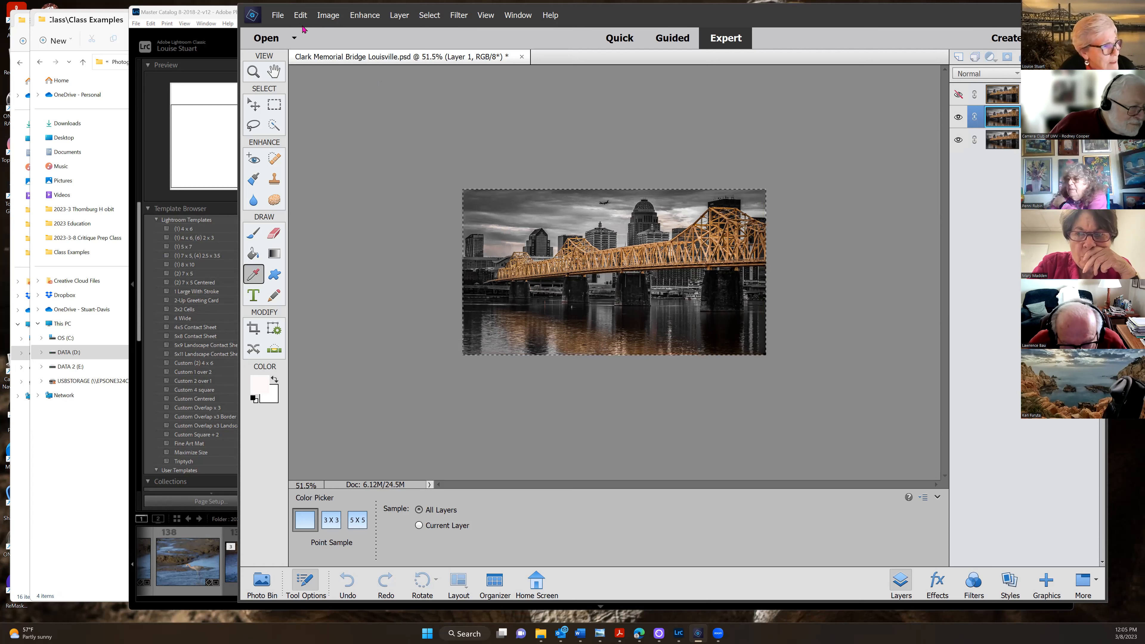
key("alt+e")
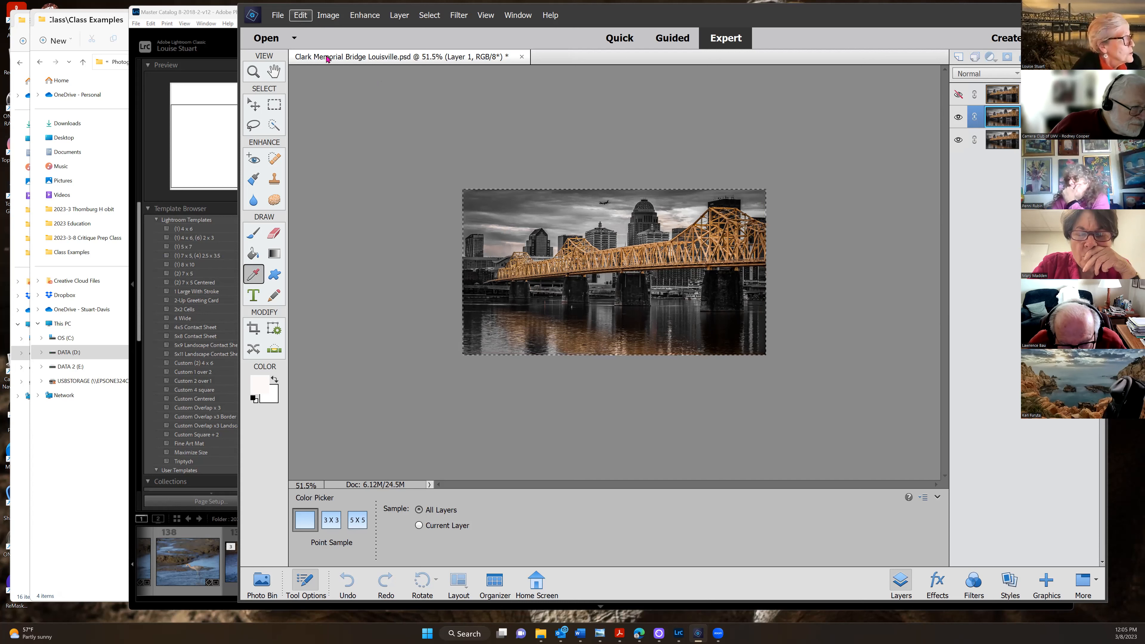
key("Escape")
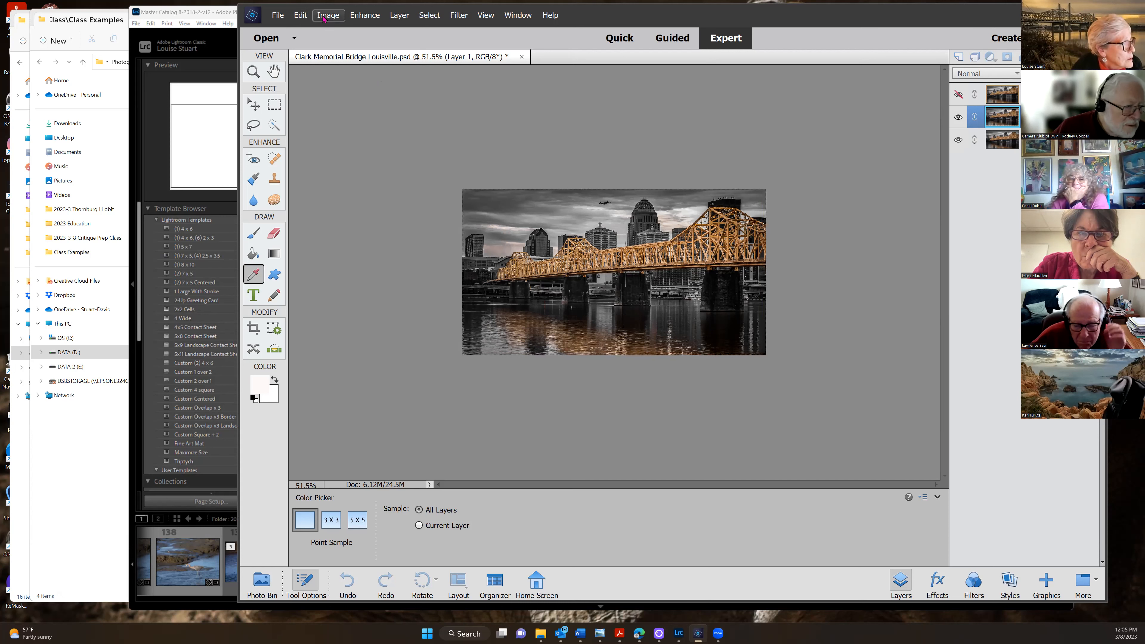
left_click(300, 15)
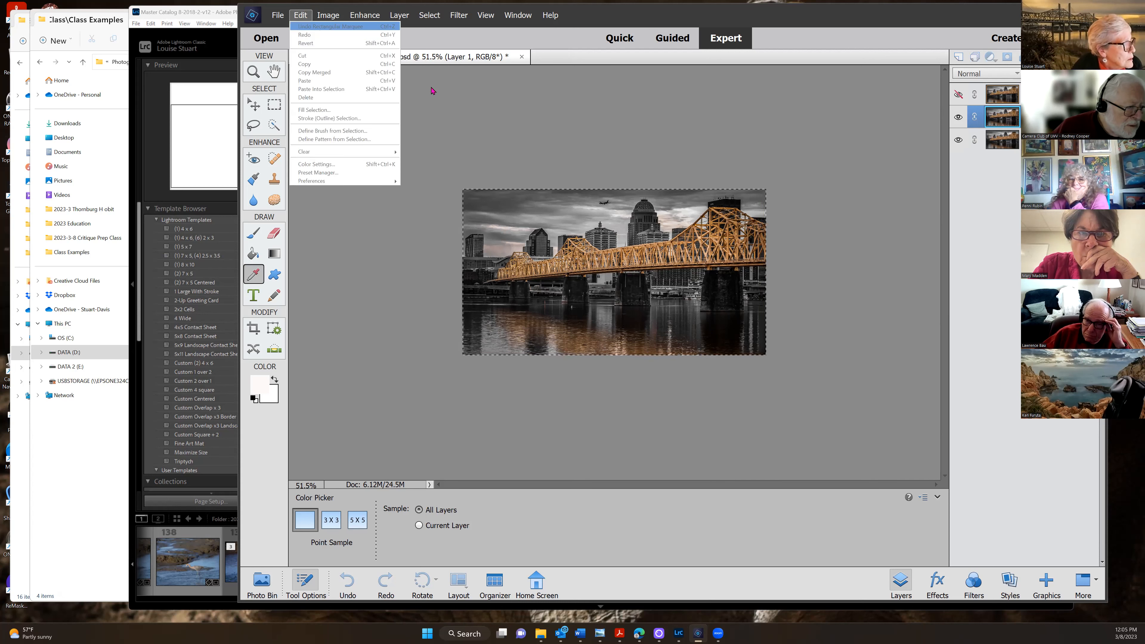
left_click(447, 100)
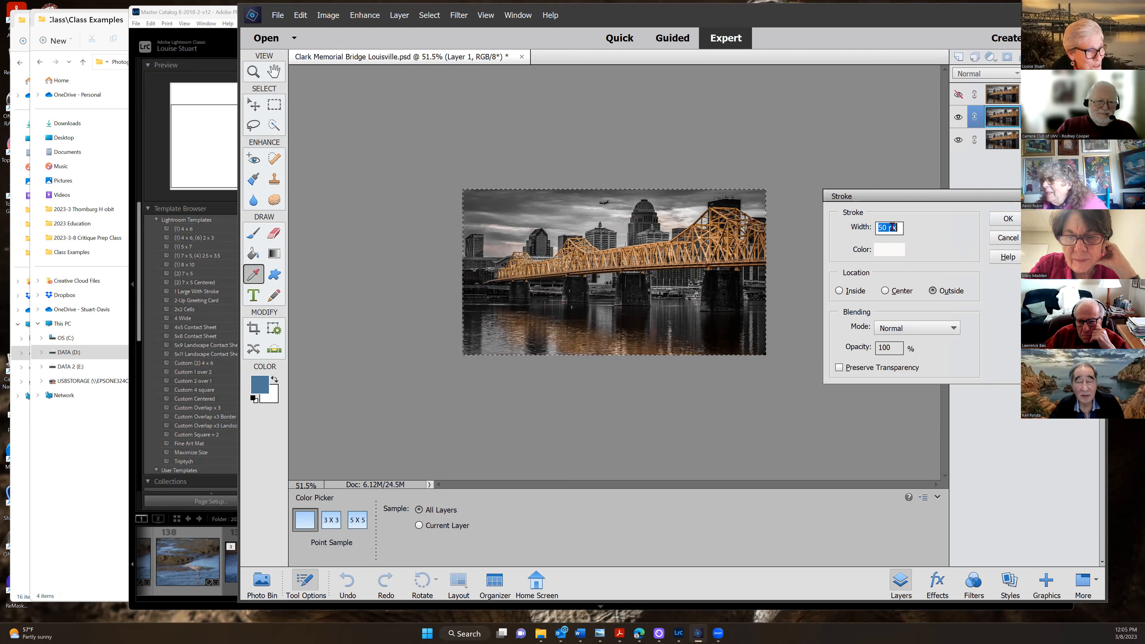
Apply a 50 px Outside stroke in orange e3a546 to the selection
left_click(896, 227)
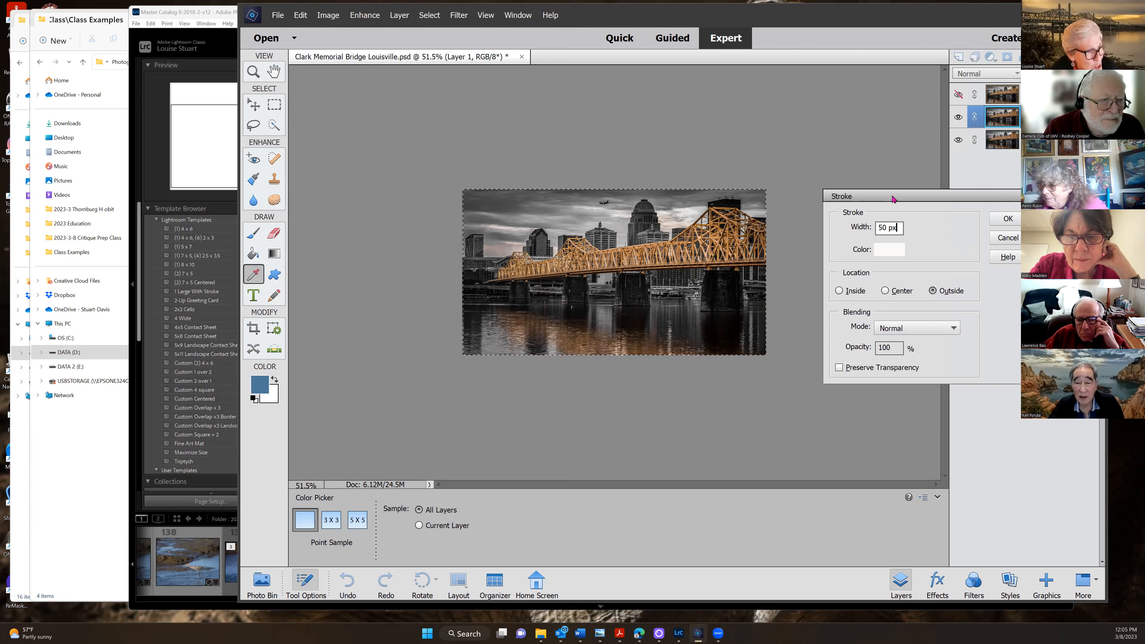
left_click_drag(878, 197, 862, 175)
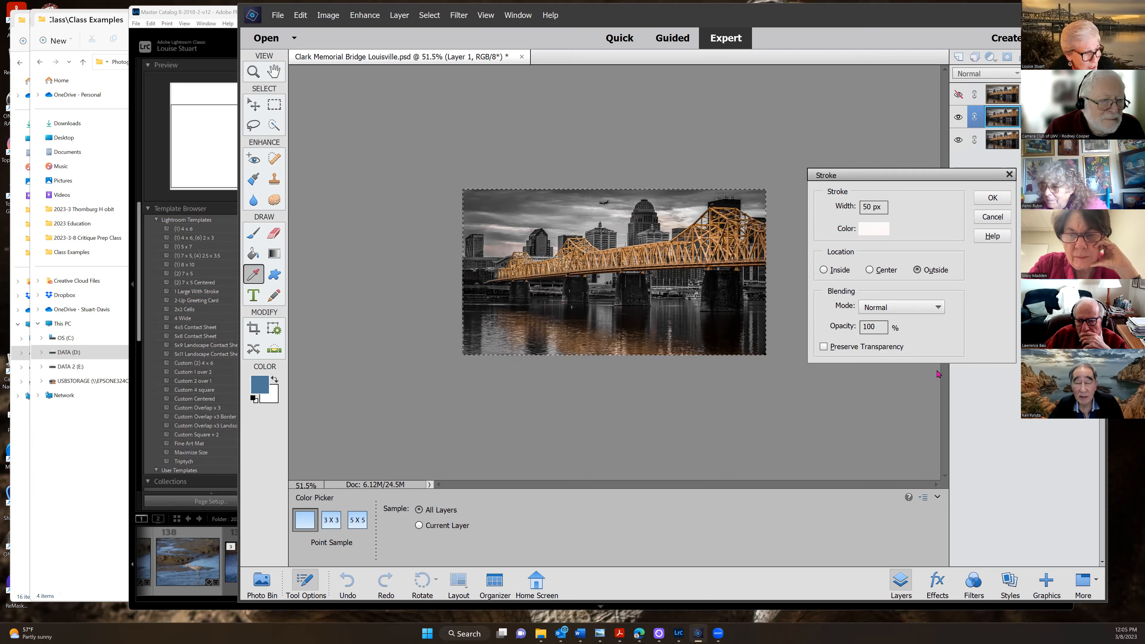
left_click_drag(946, 640, 938, 374)
left_click(863, 437)
left_click_drag(865, 435, 878, 433)
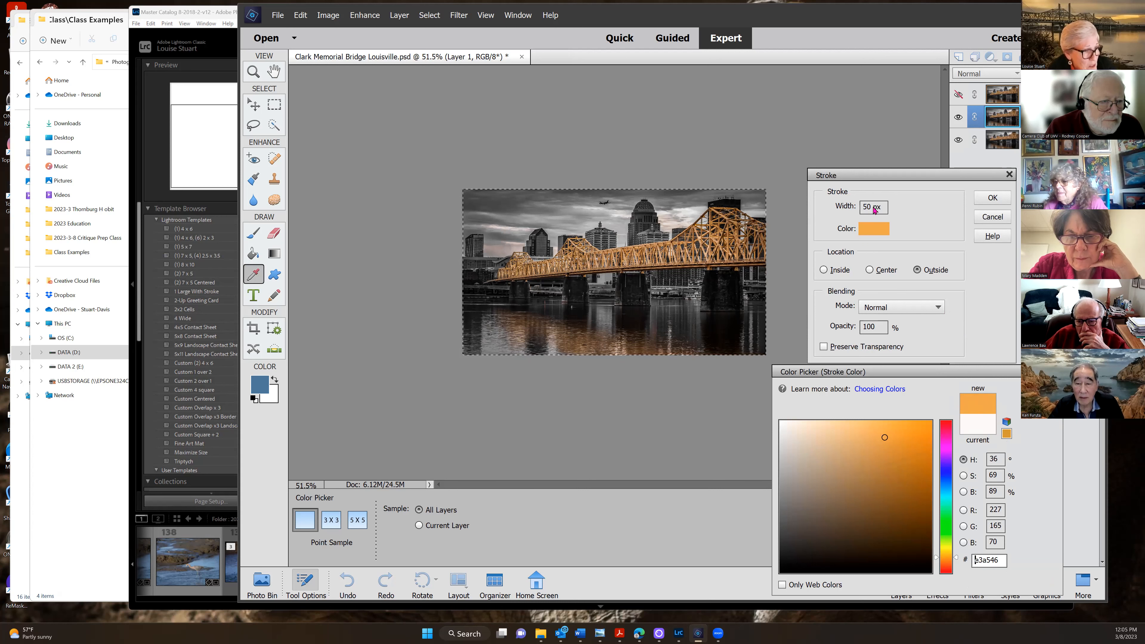
left_click(914, 177)
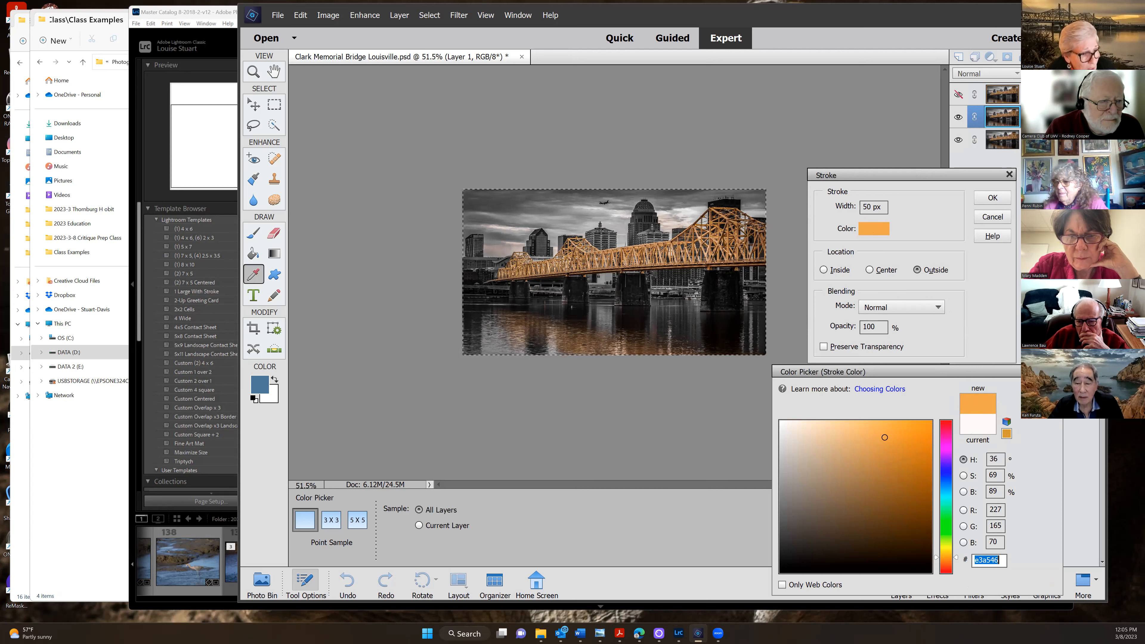
key("Return")
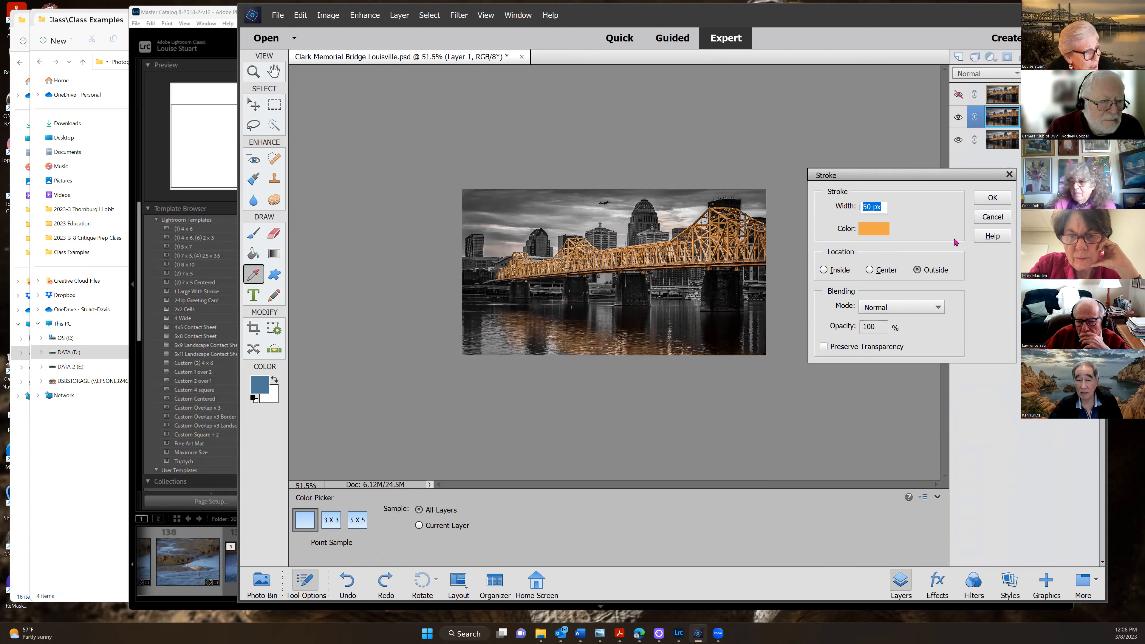
key("Return")
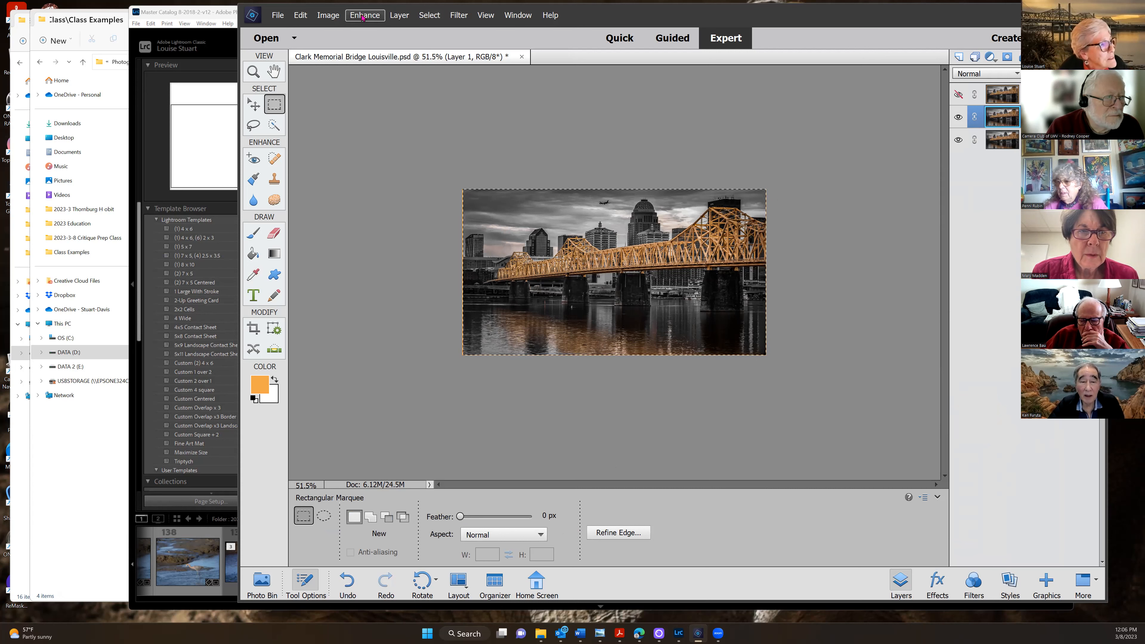
Undo the 50 px stroke and reapply it as a 3 px Inside orange stroke
left_click(298, 17)
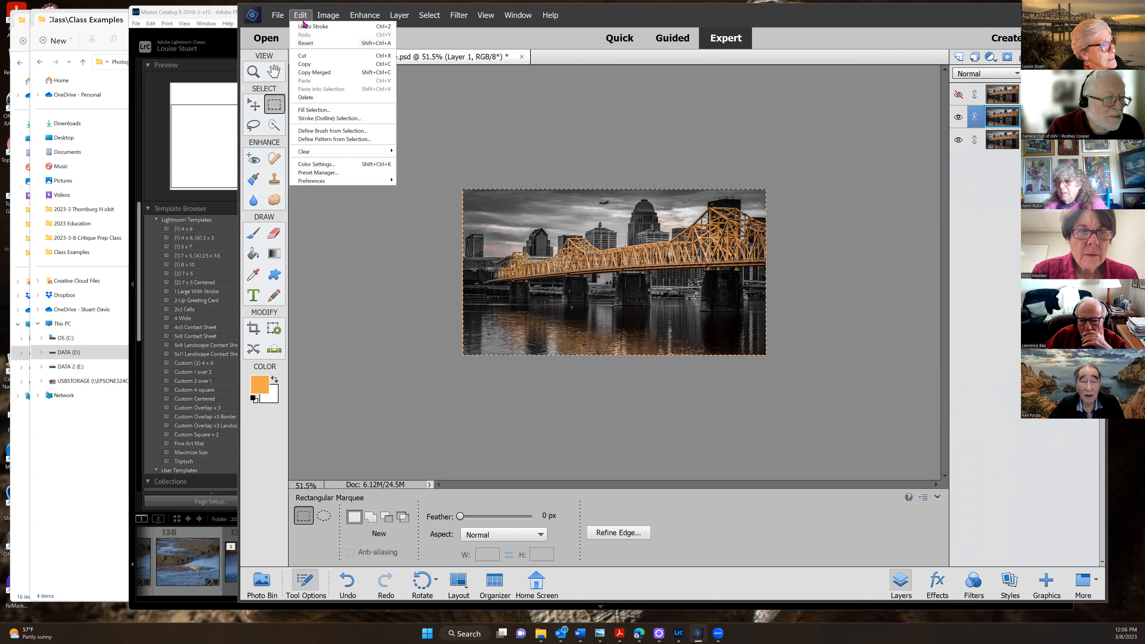
left_click(306, 26)
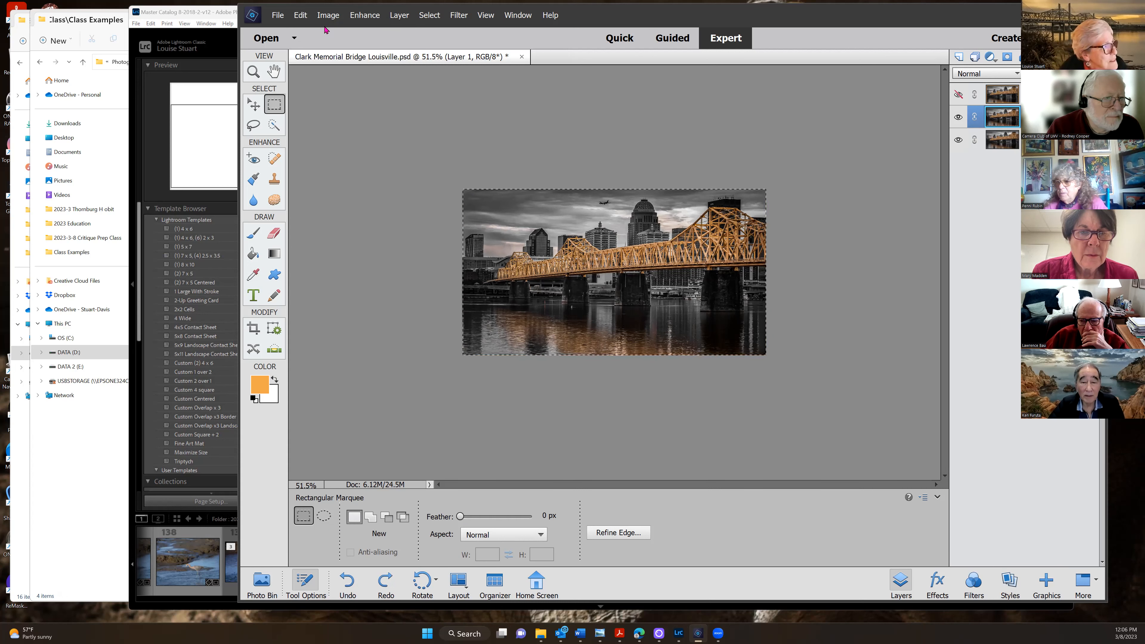
left_click(301, 15)
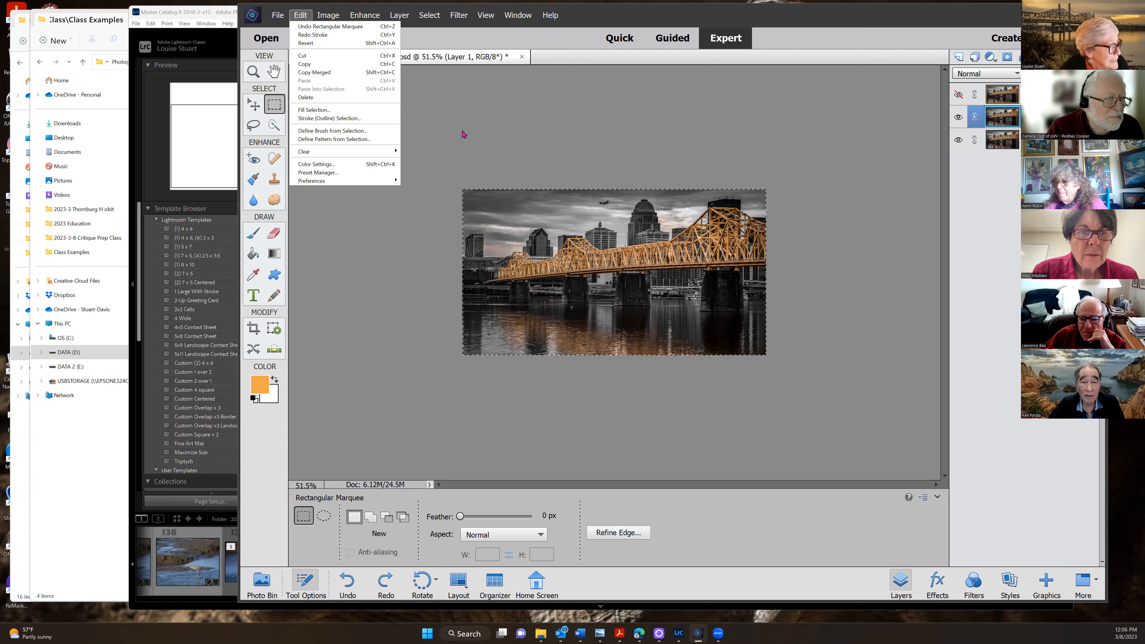
left_click(345, 118)
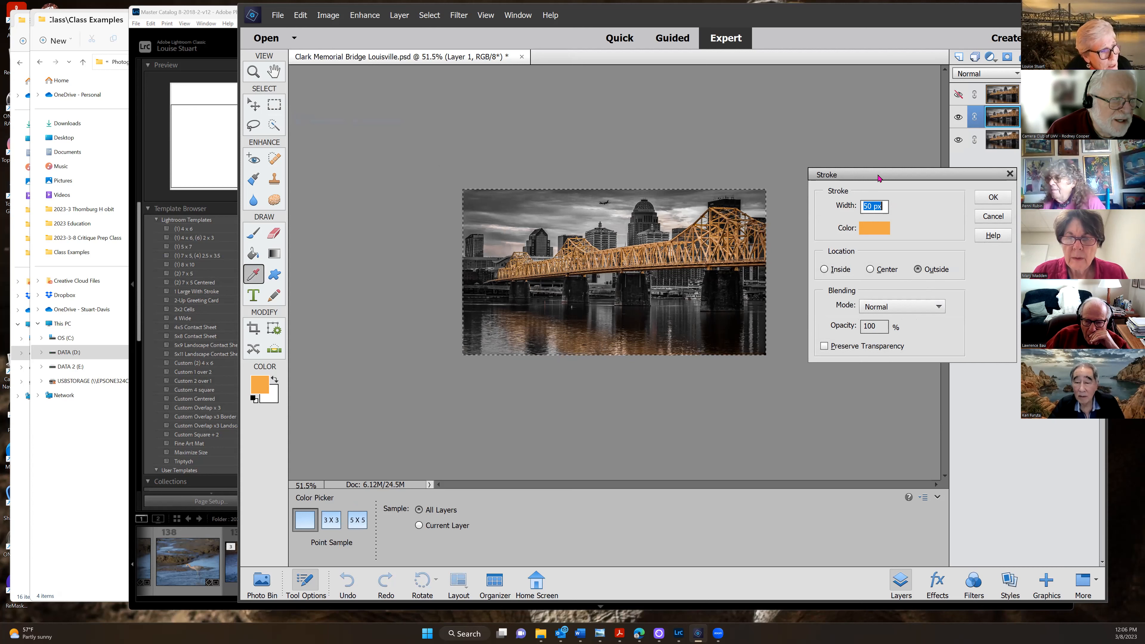
left_click_drag(878, 177, 873, 157)
left_click(819, 249)
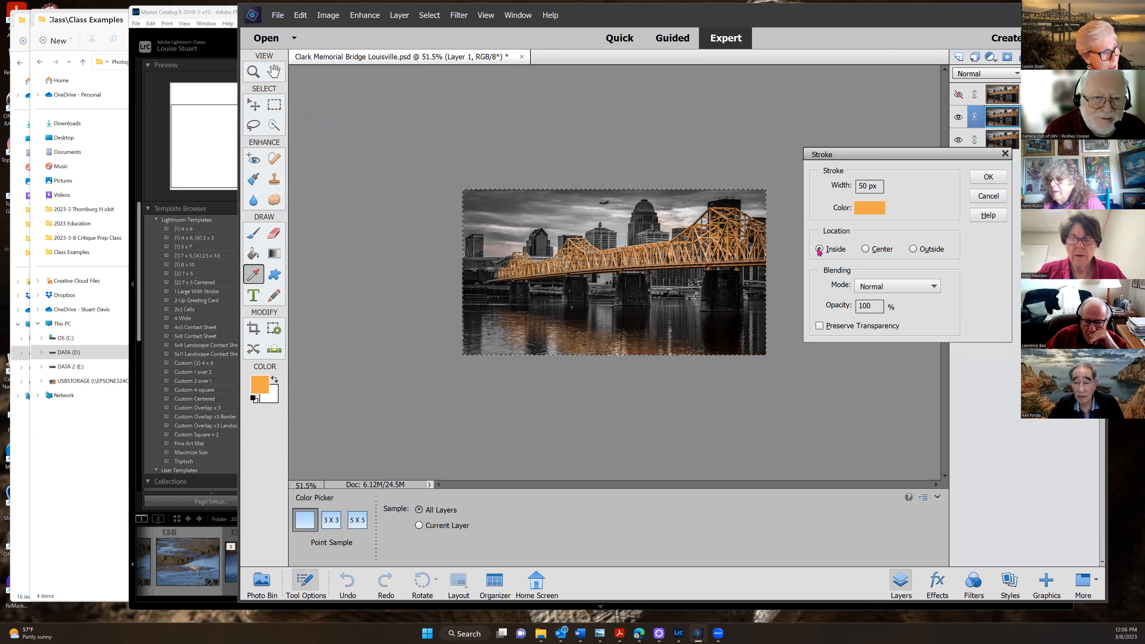
double_click(861, 186)
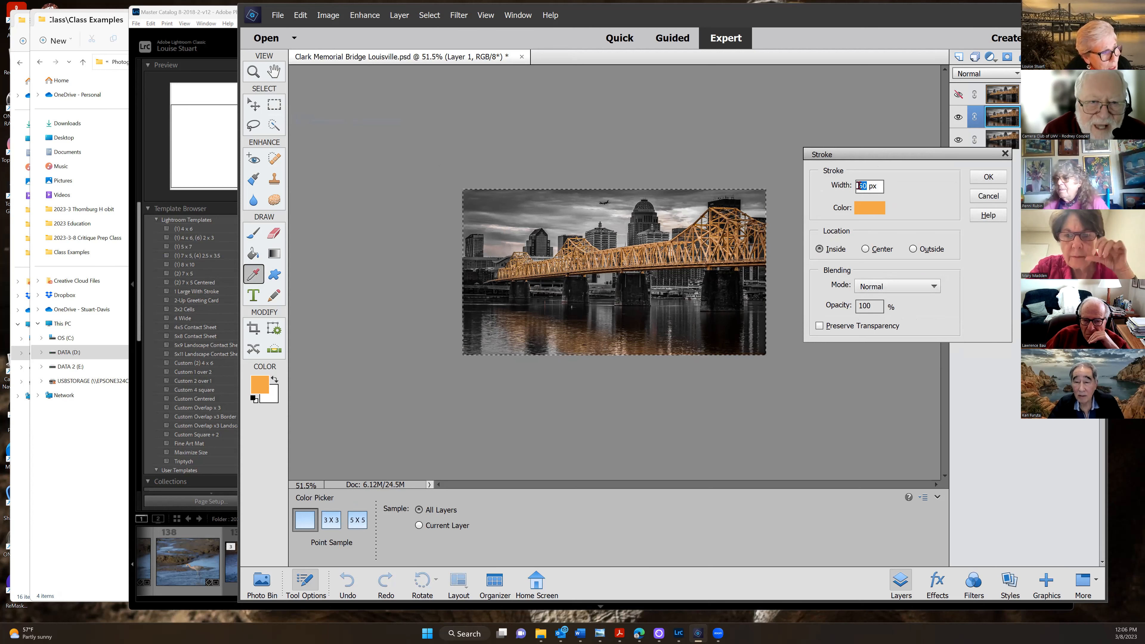
type("3")
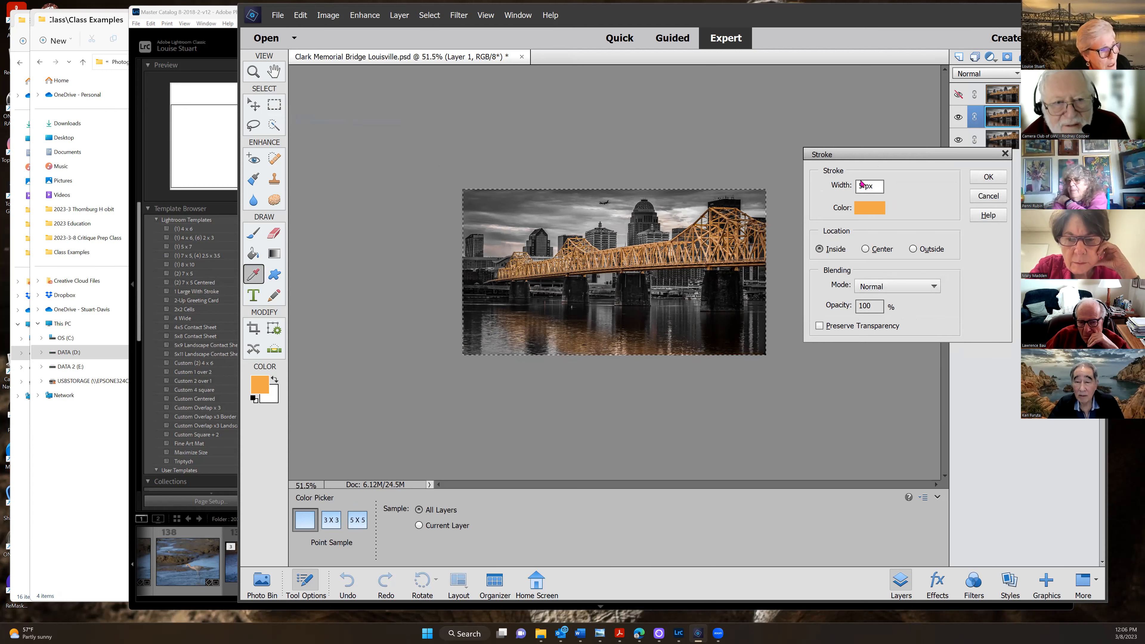
left_click(988, 177)
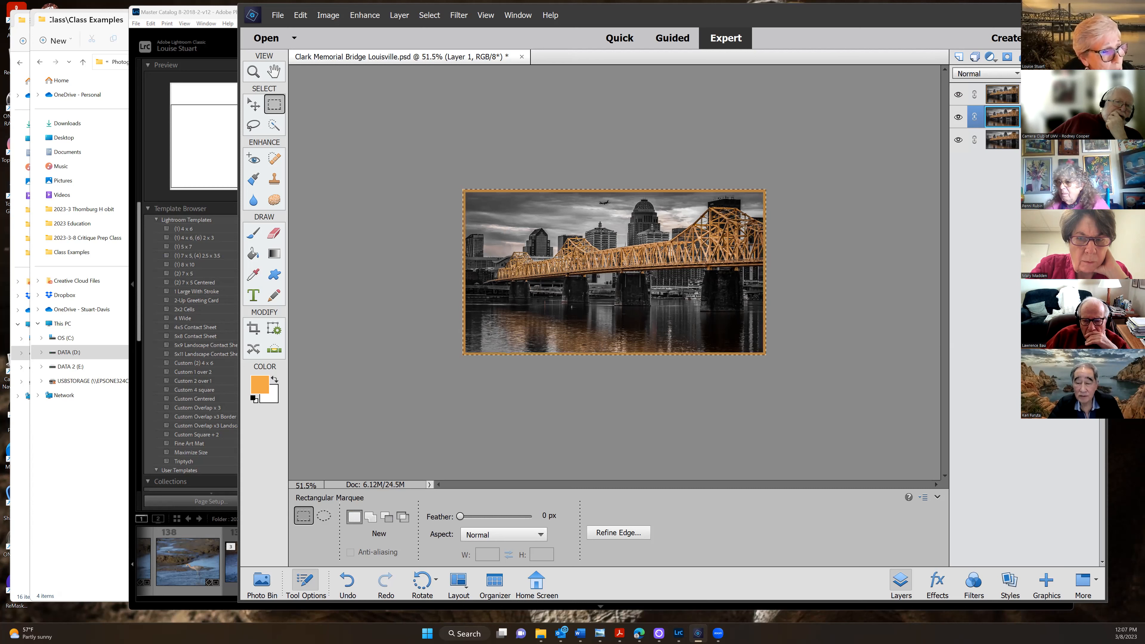
Make the Stroke layer active and deselect with Ctrl+D
left_click(1032, 94)
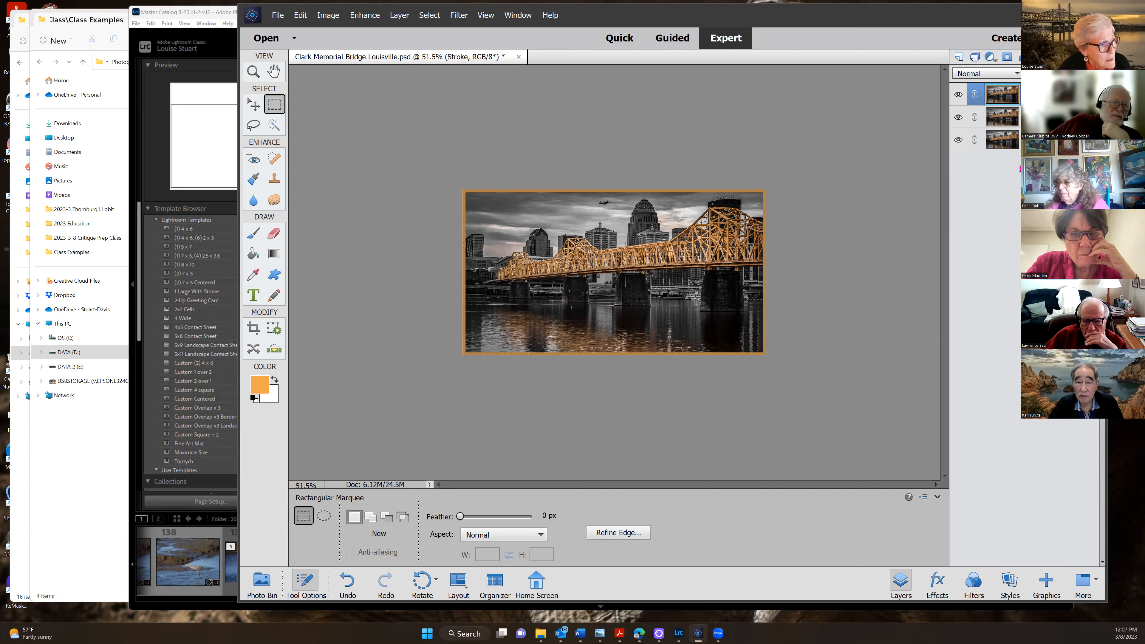
key("ctrl+d")
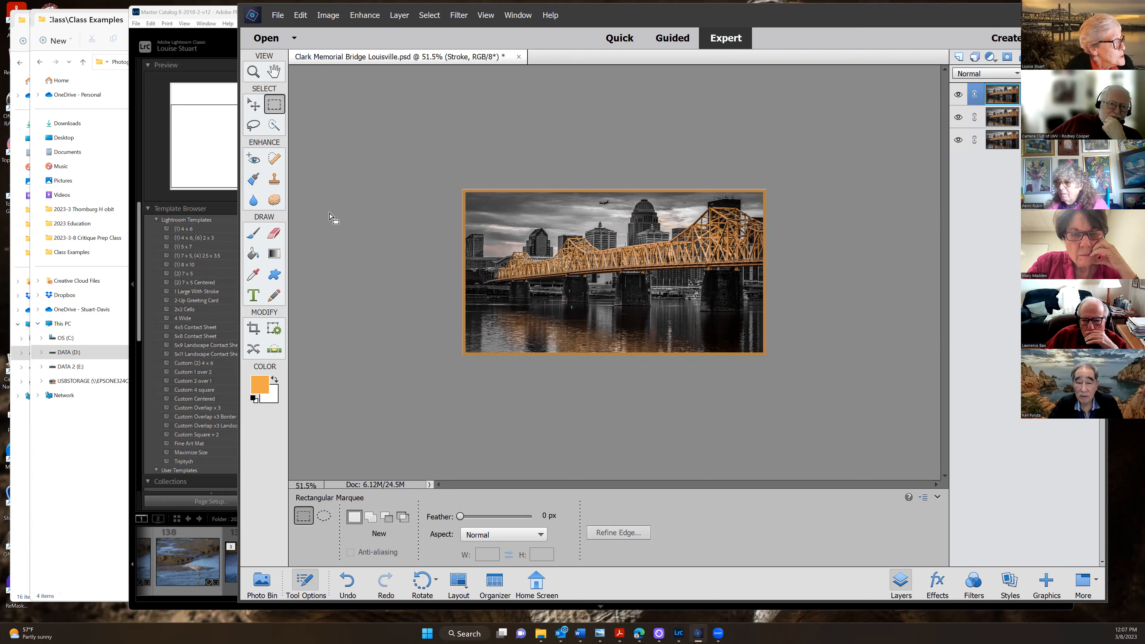
key("alt+f")
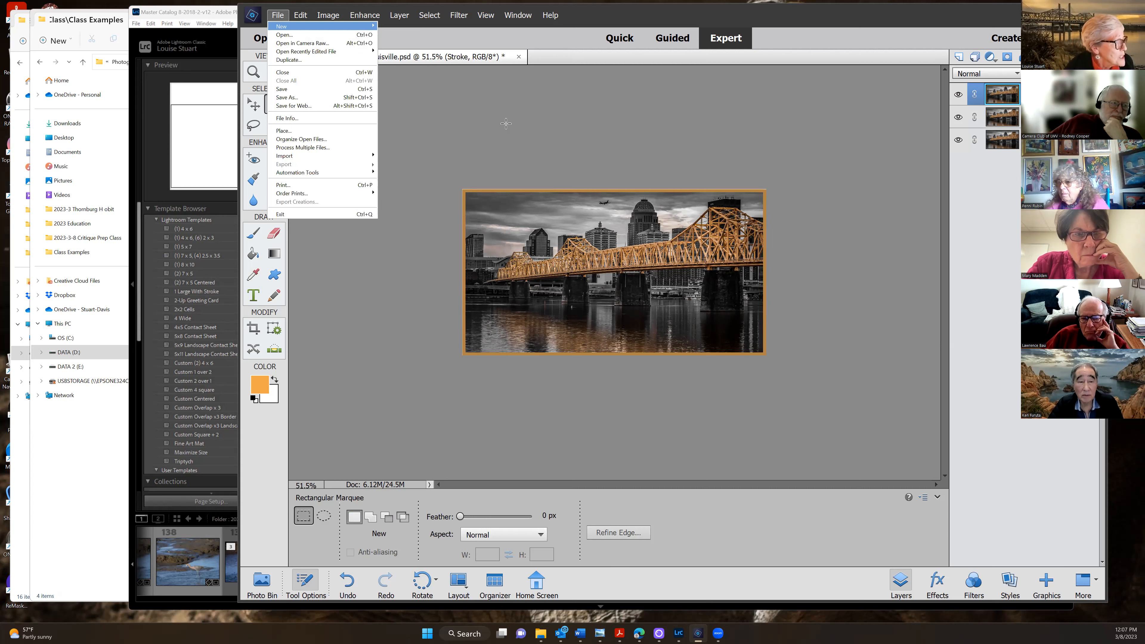
Save a JPEG copy as 'Clark Memorial Bridge Louisville 2' in Class Examples without overwriting
left_click(285, 96)
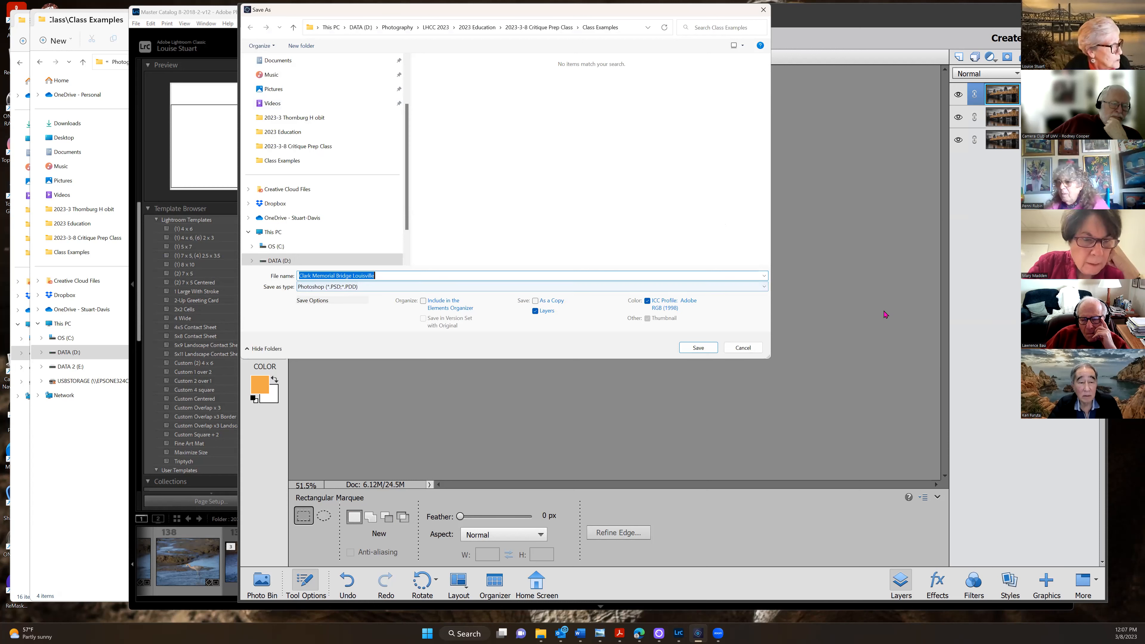
left_click(765, 287)
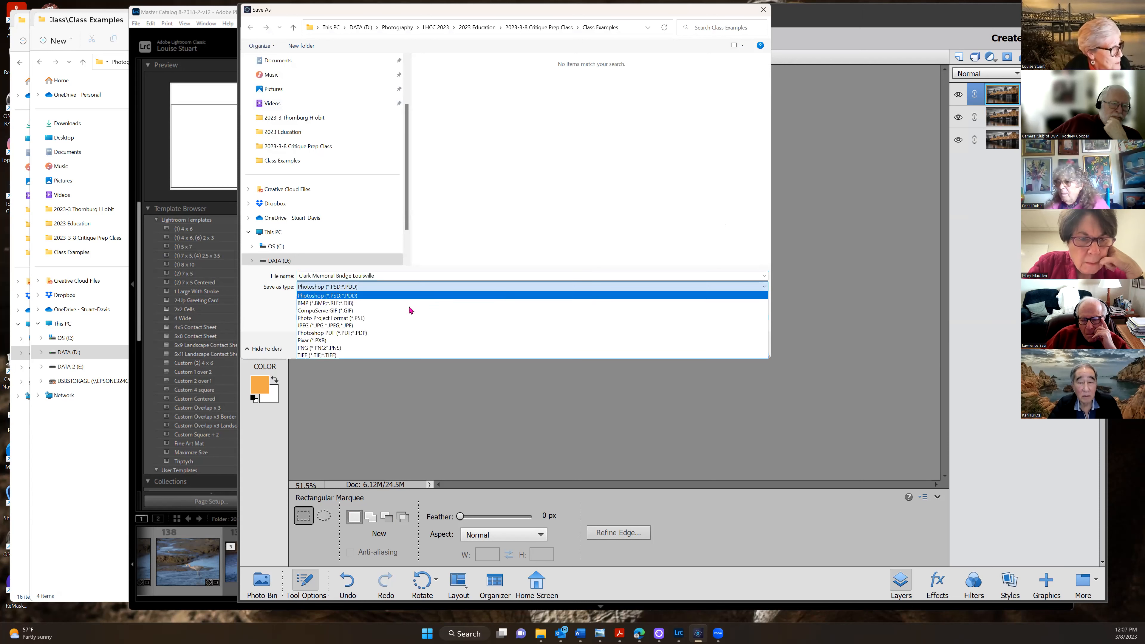
left_click(349, 326)
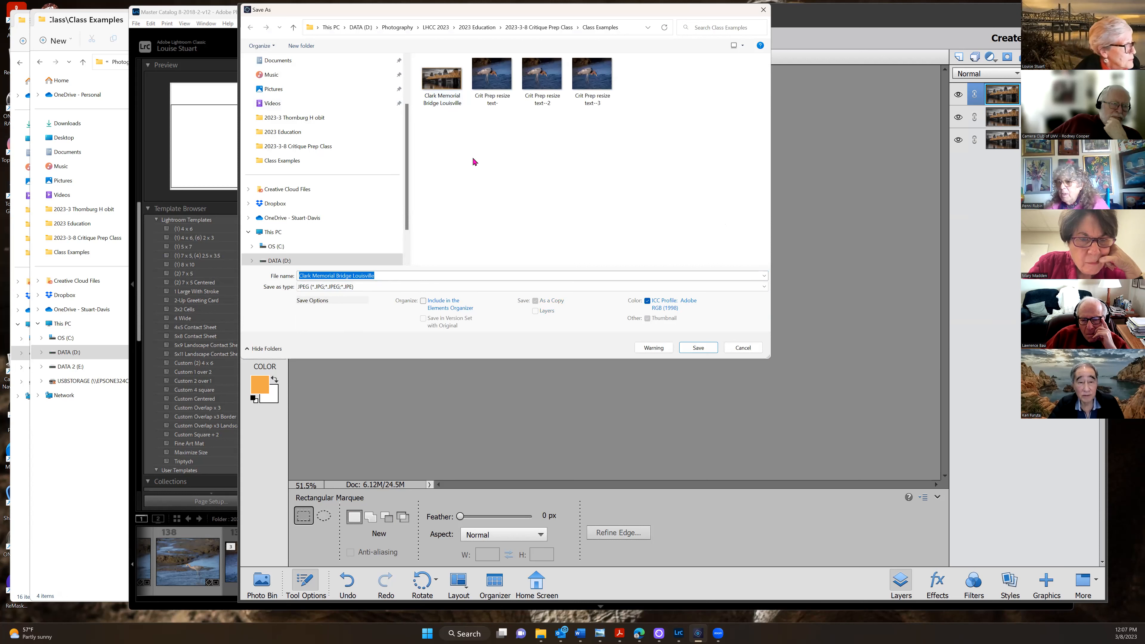
left_click(442, 84)
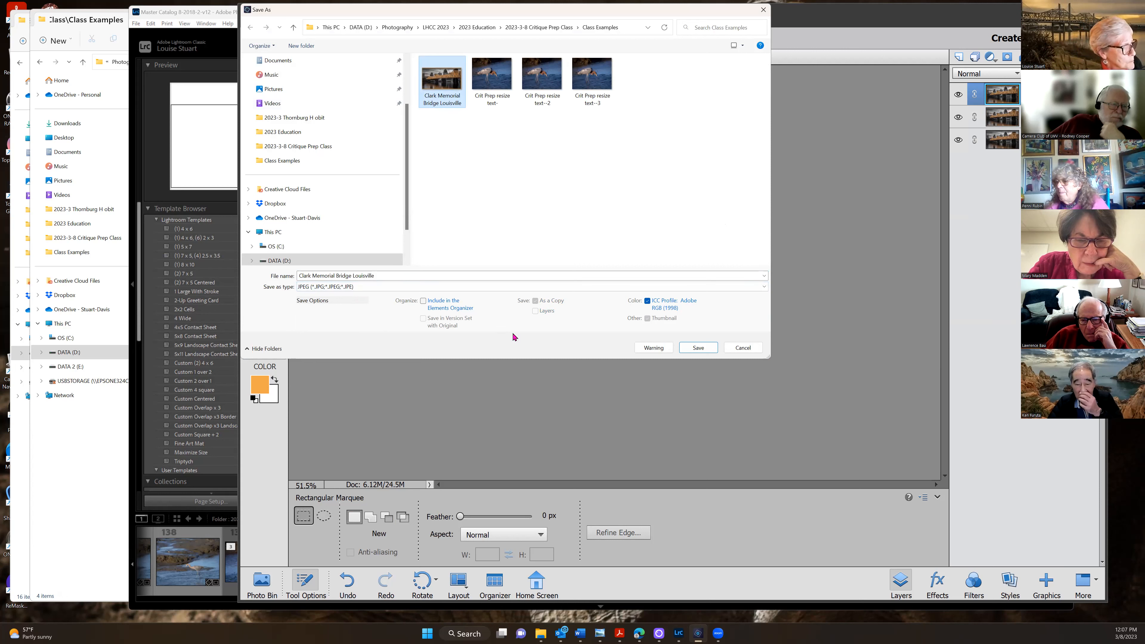
left_click(685, 349)
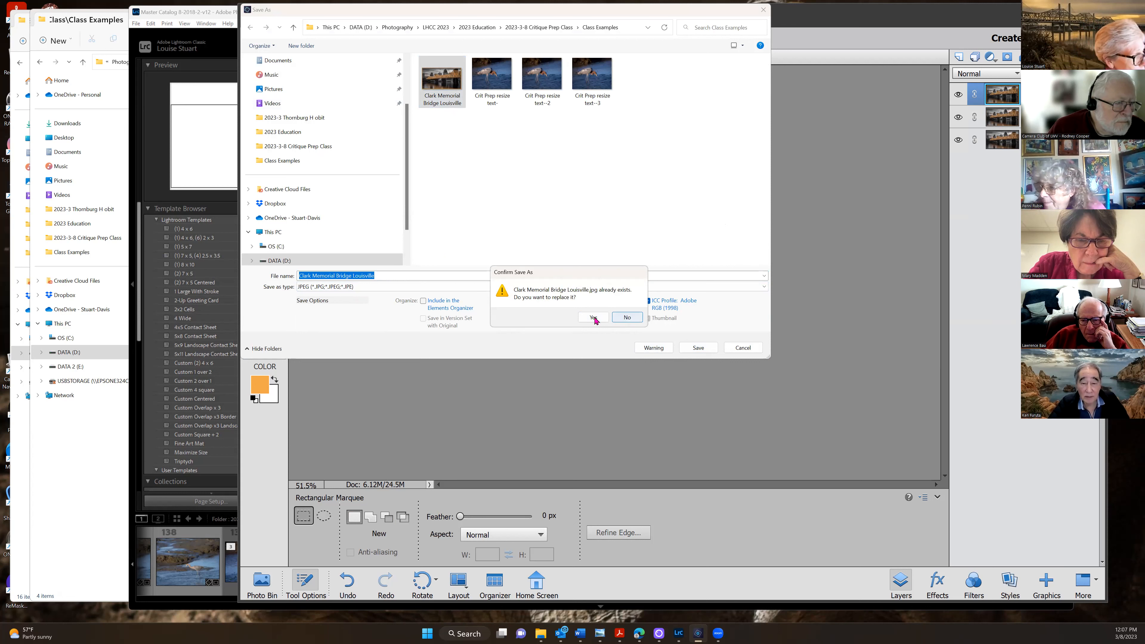
left_click(628, 317)
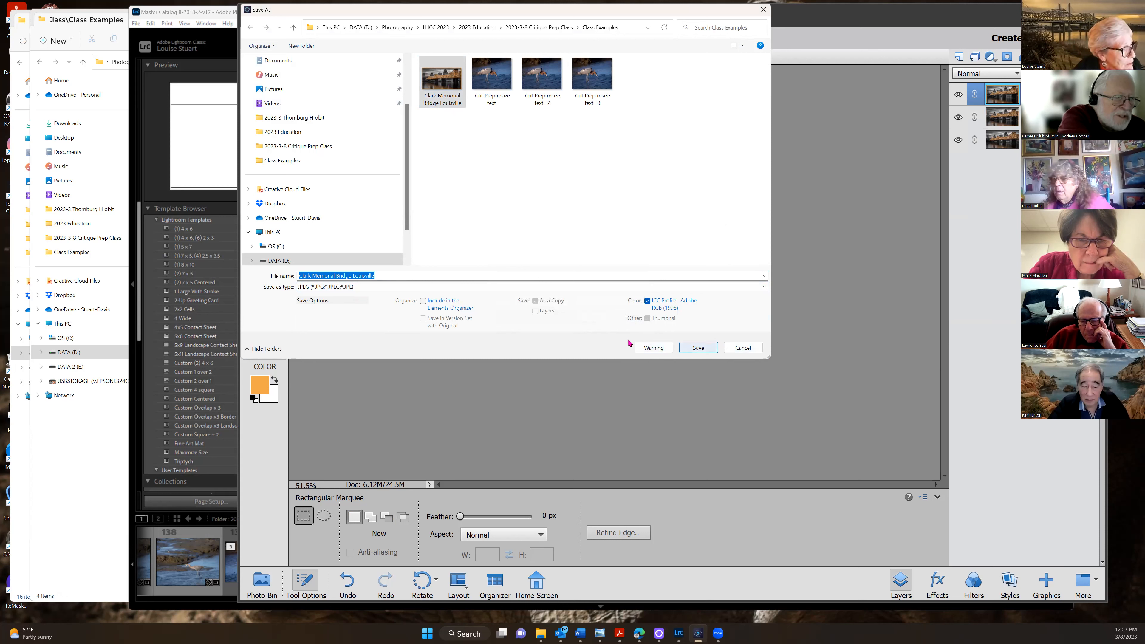
left_click(376, 276)
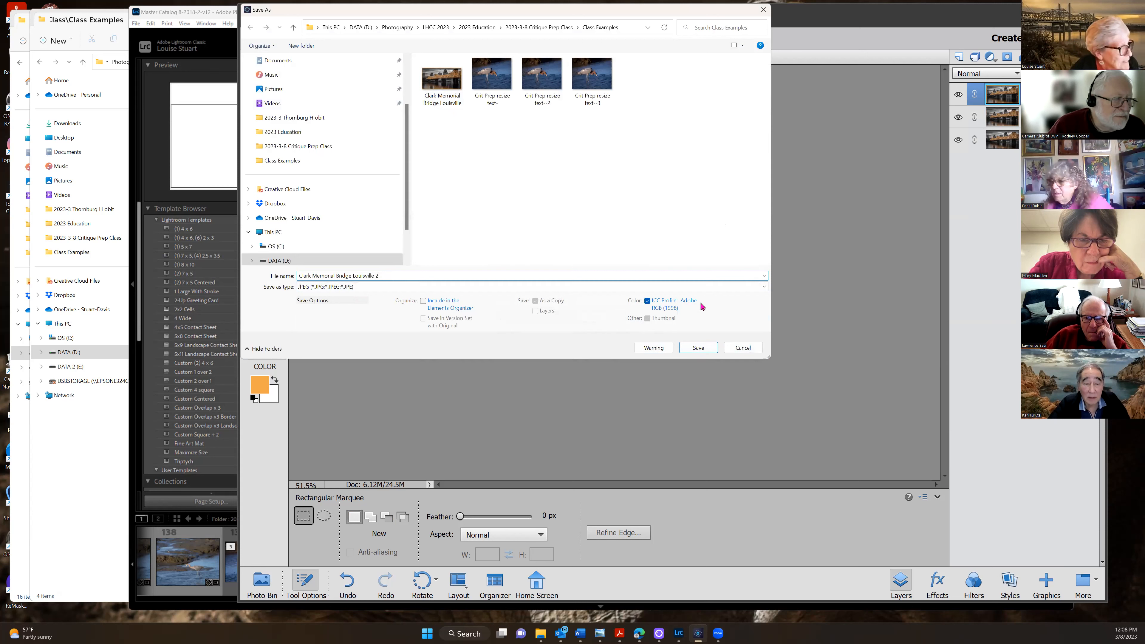
left_click(698, 347)
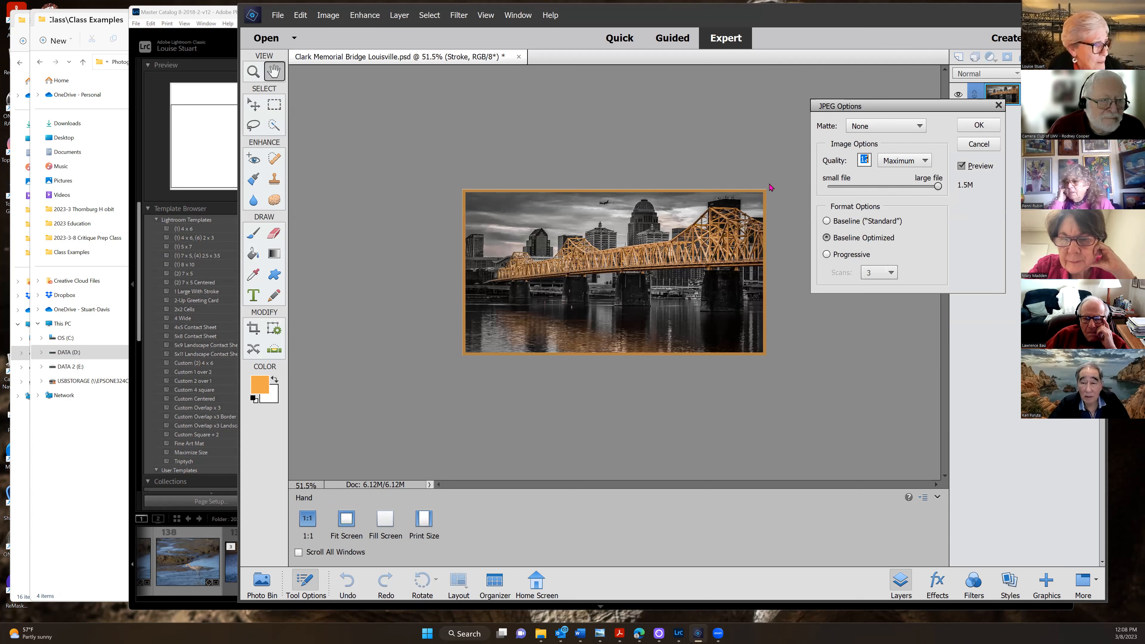
Set the JPEG quality to 12 (Maximum) and confirm
left_click(938, 187)
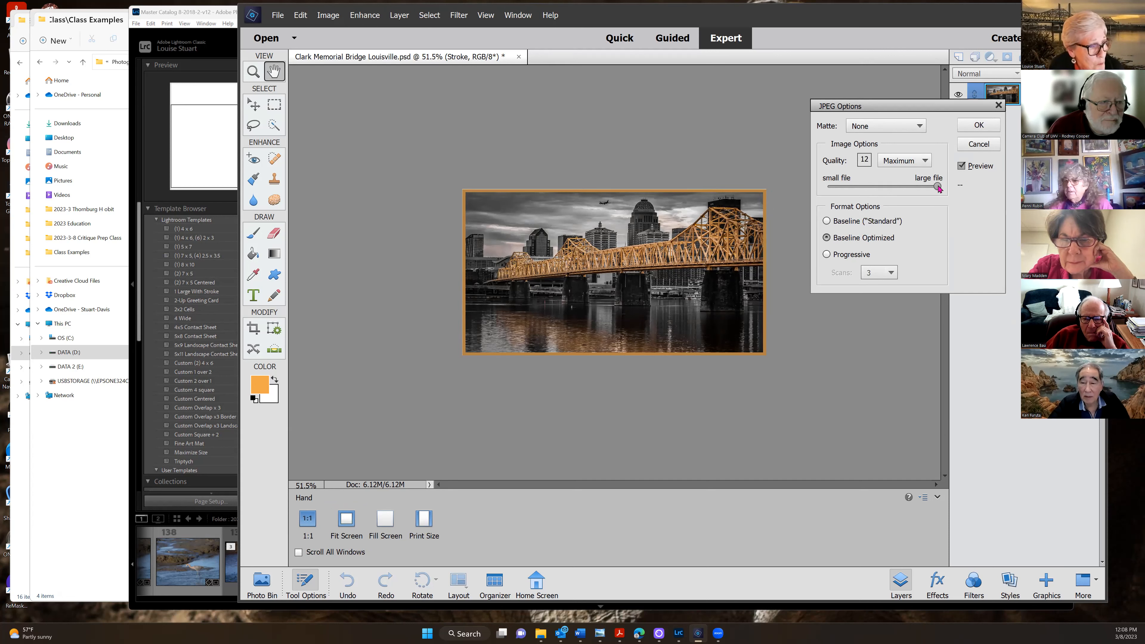
left_click_drag(938, 187, 906, 188)
left_click(889, 189)
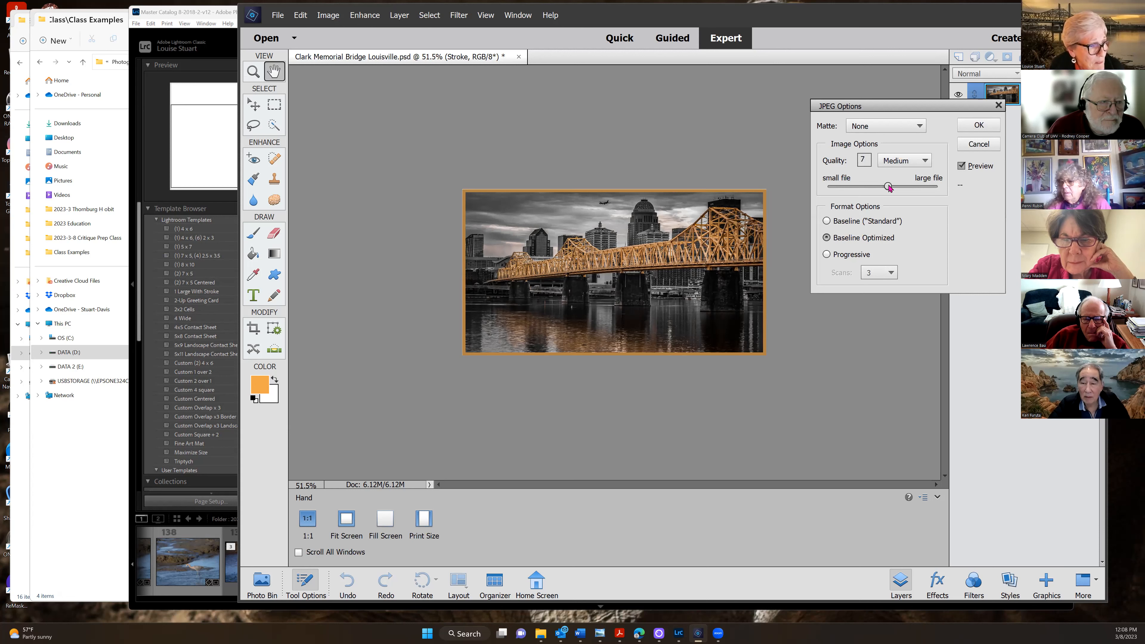
left_click_drag(889, 188, 937, 189)
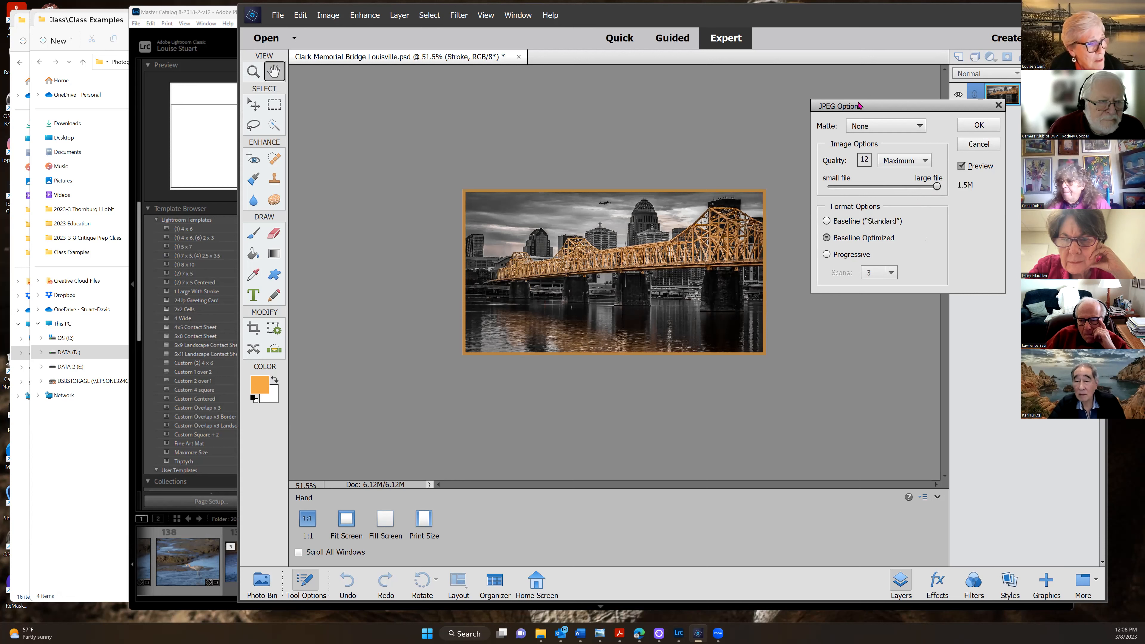
left_click(979, 126)
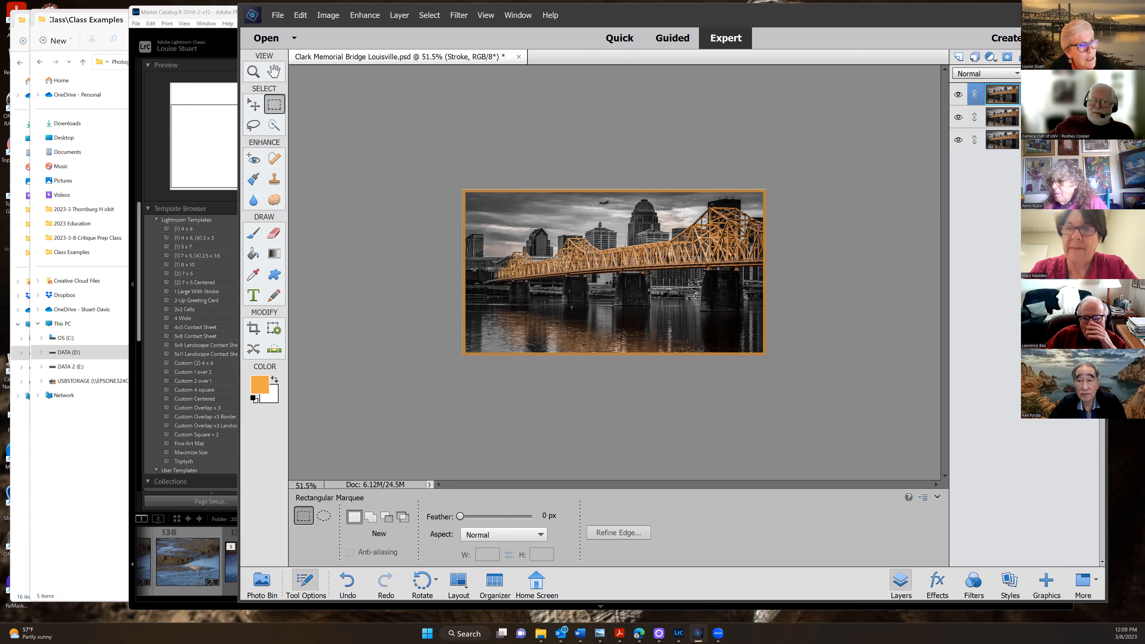
Back in Lightroom's Library, open the Export One File dialog for photo 144
key("alt+Tab")
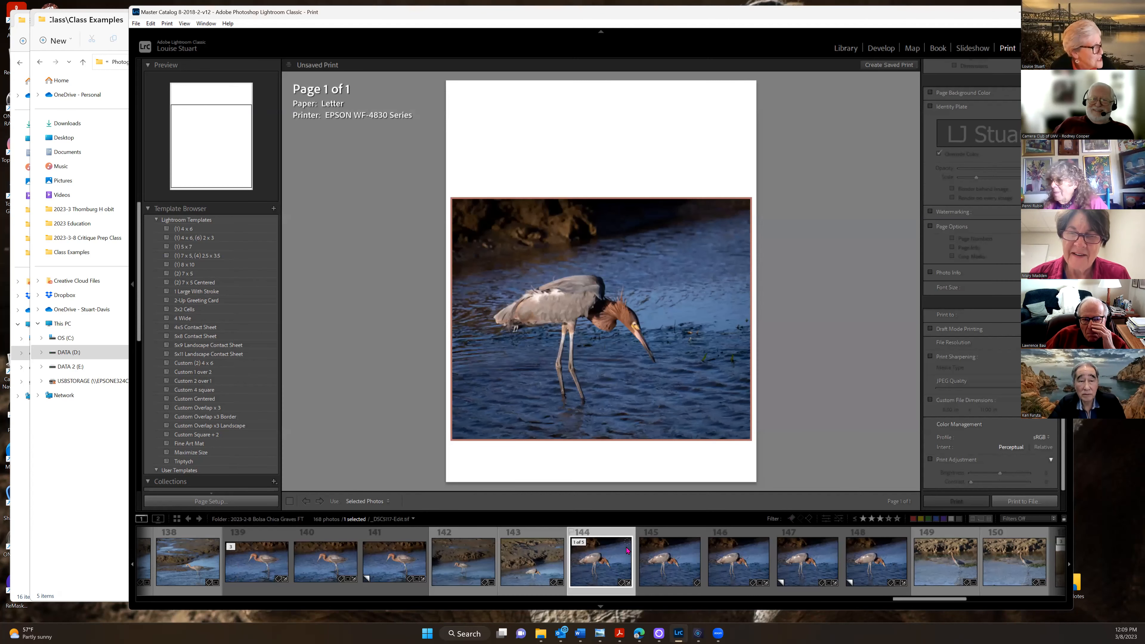
left_click(849, 51)
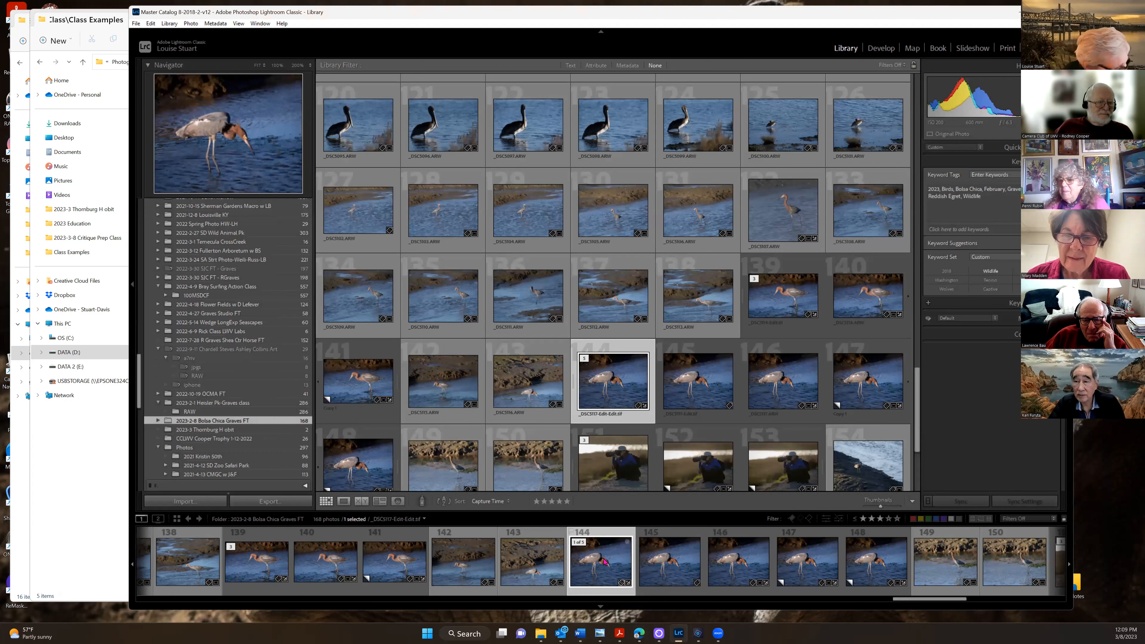
right_click(606, 391)
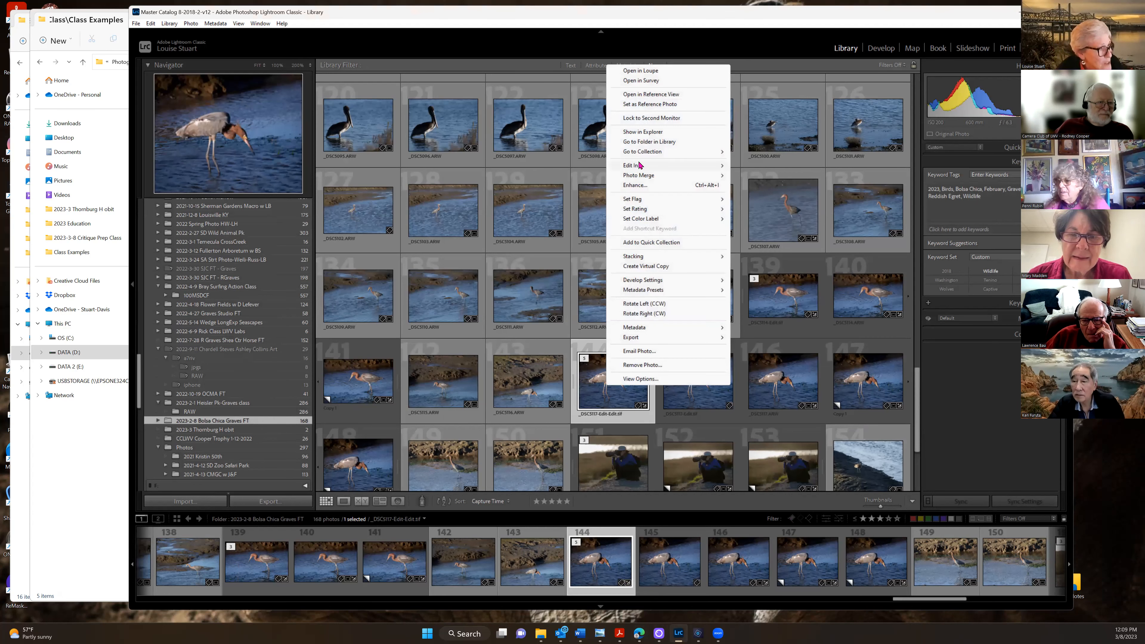
mouse_move(633, 338)
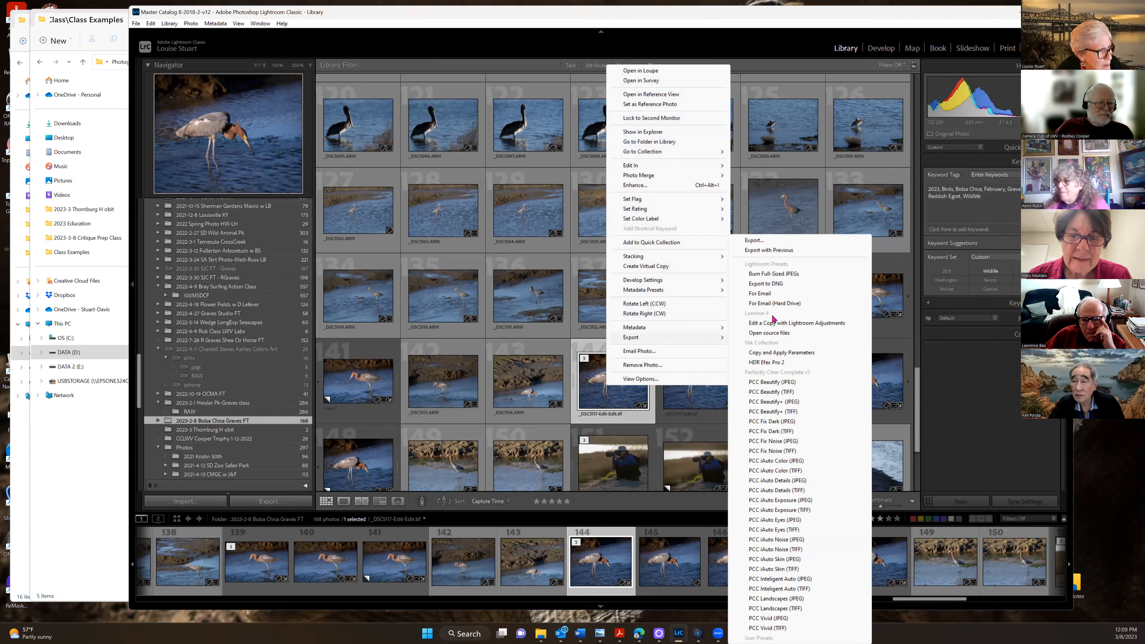
left_click(763, 241)
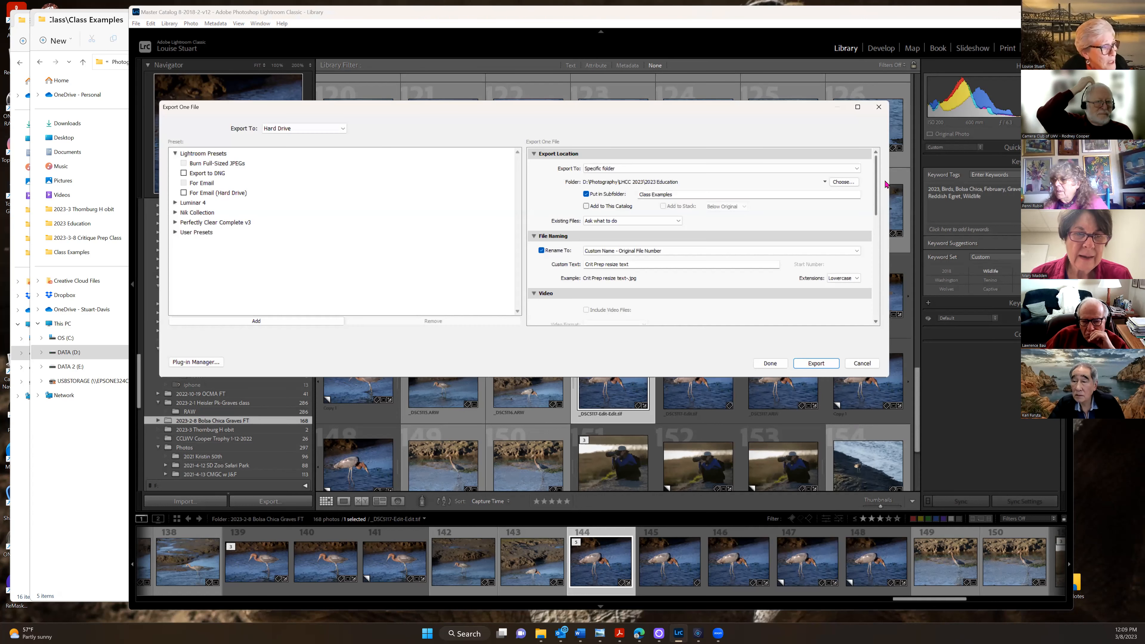
In File Settings, keep JPEG quality at 100 with no file size limit
left_click_drag(875, 190, 879, 243)
scroll(879, 245, "down", 3)
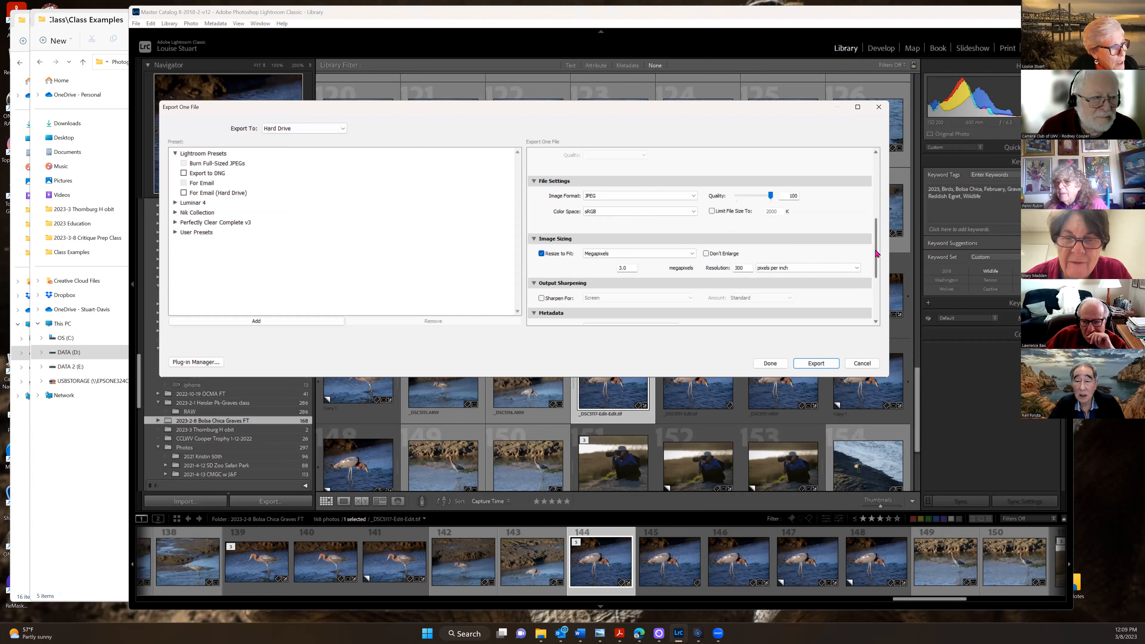
scroll(876, 250, "up", 5)
scroll(875, 245, "down", 4)
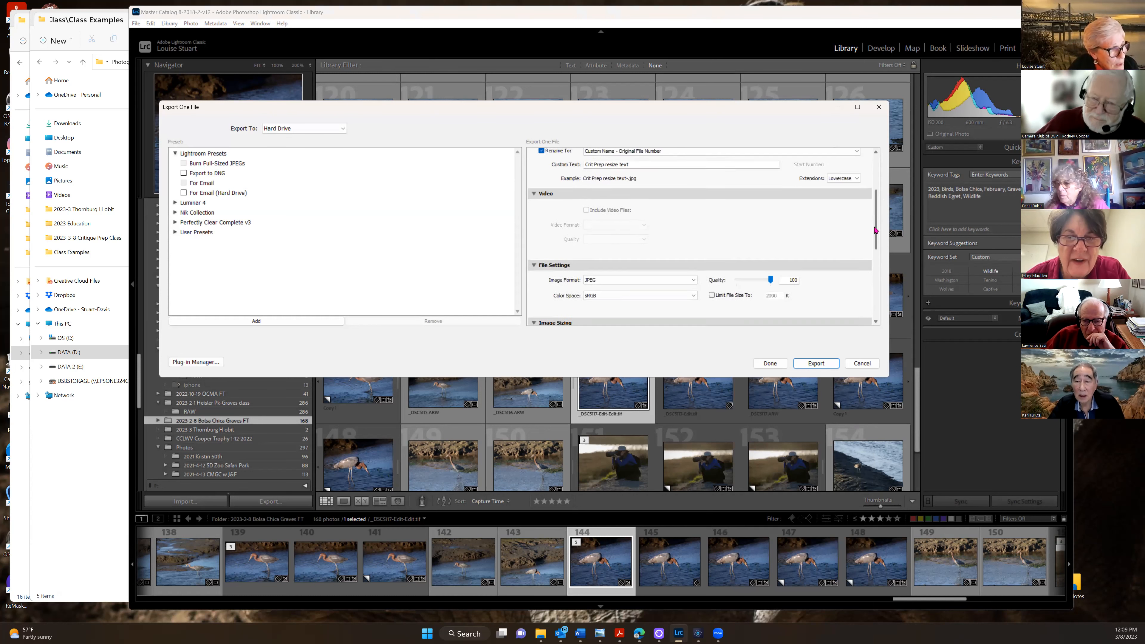
scroll(875, 245, "up", 4)
scroll(876, 249, "down", 5)
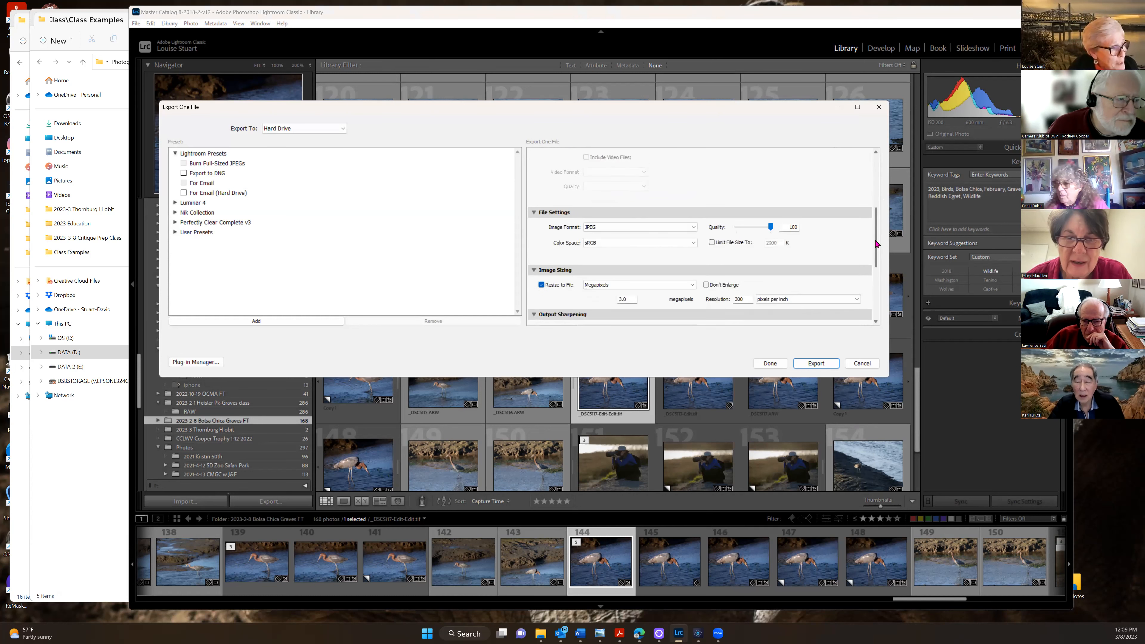
scroll(874, 250, "down", 1)
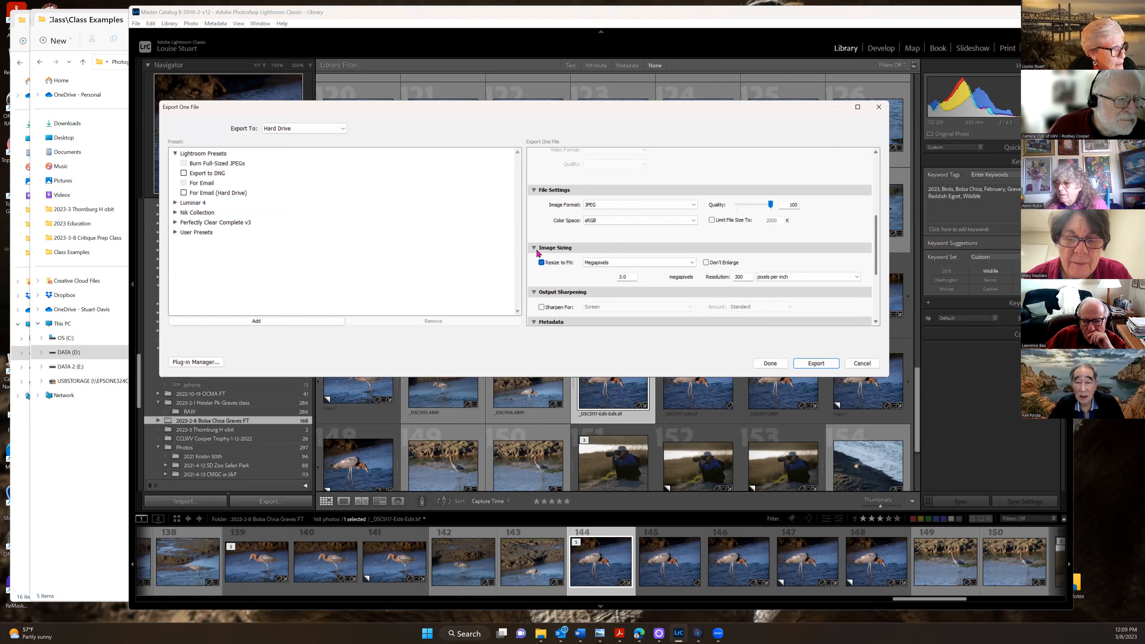
mouse_move(772, 207)
left_mouse_down()
mouse_move(763, 206)
mouse_move(776, 208)
left_mouse_up()
left_click(712, 221)
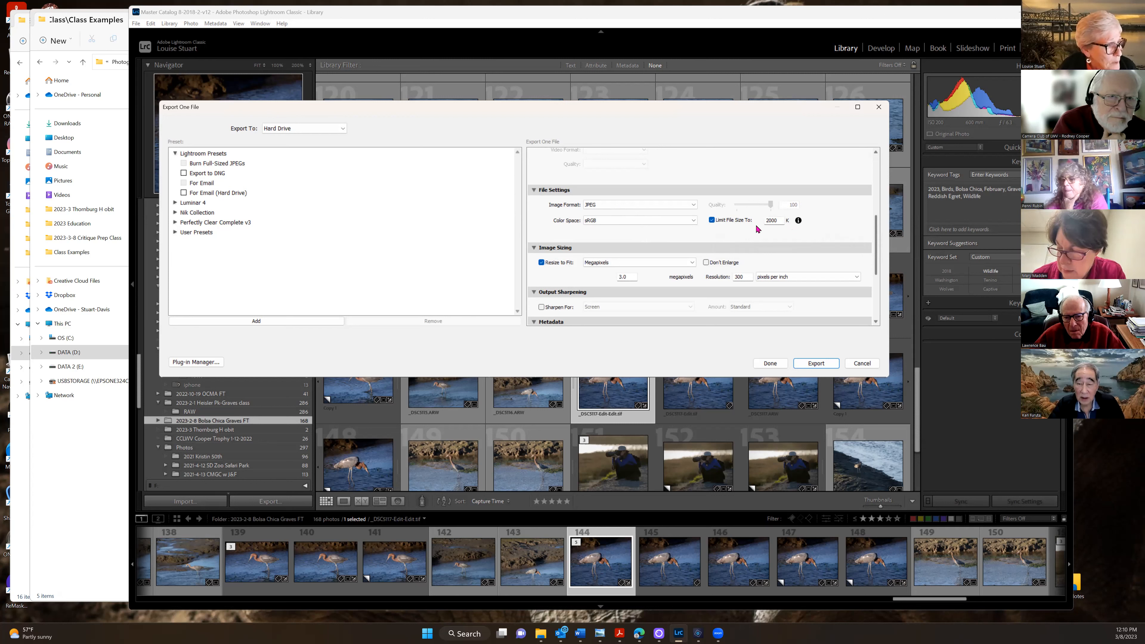
left_click(717, 223)
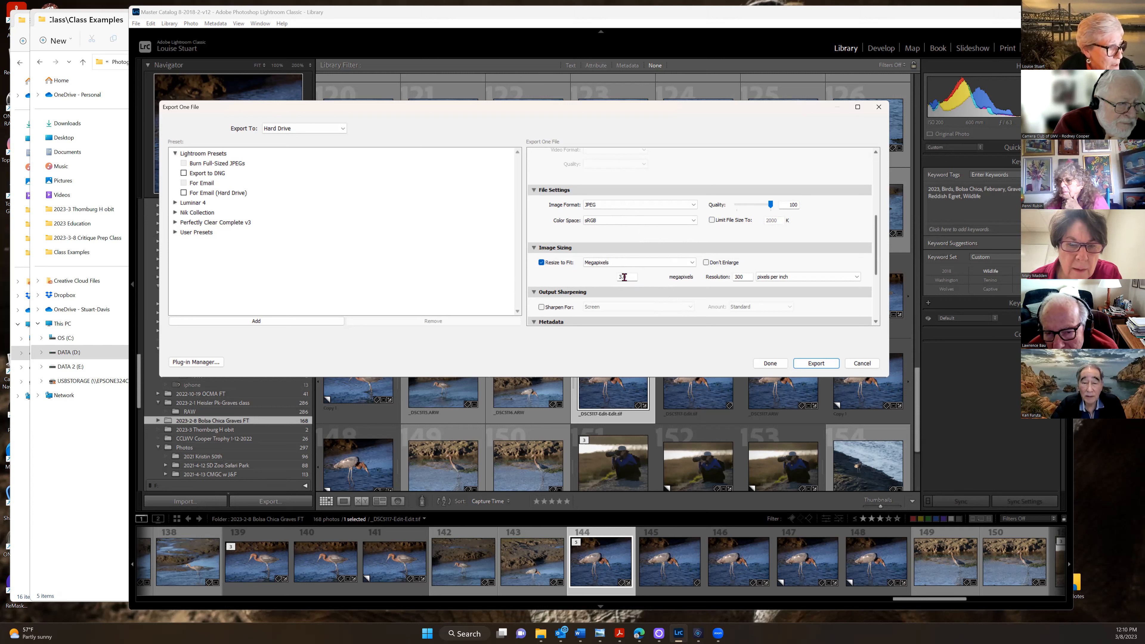
Resize to fit 2.0 megapixels and export the JPEG
double_click(618, 276)
type("2.")
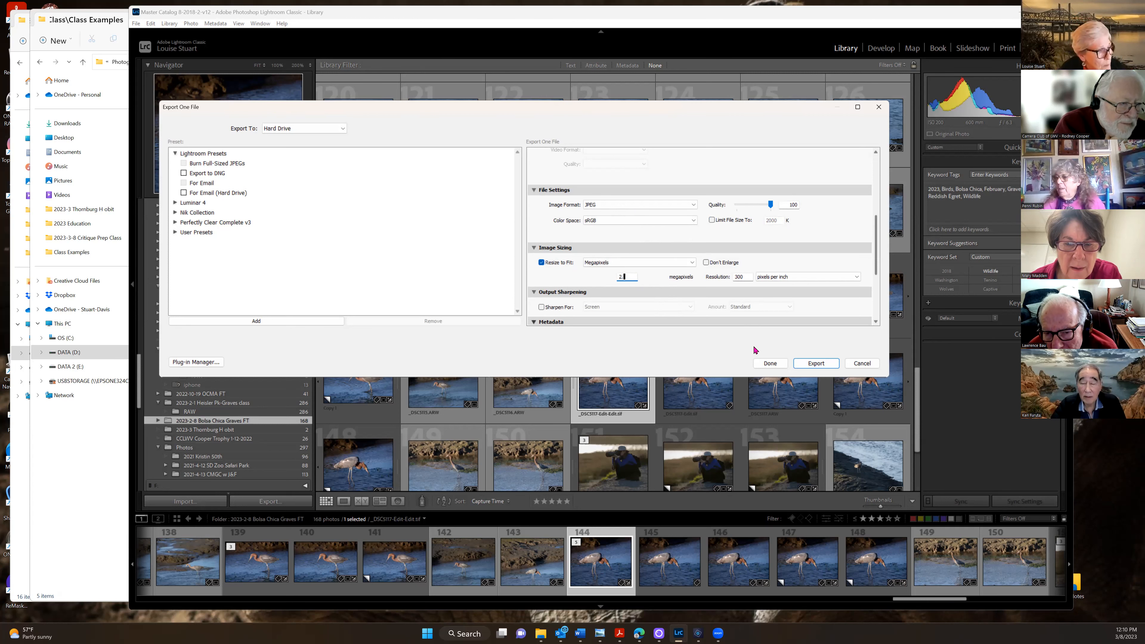
left_click(804, 366)
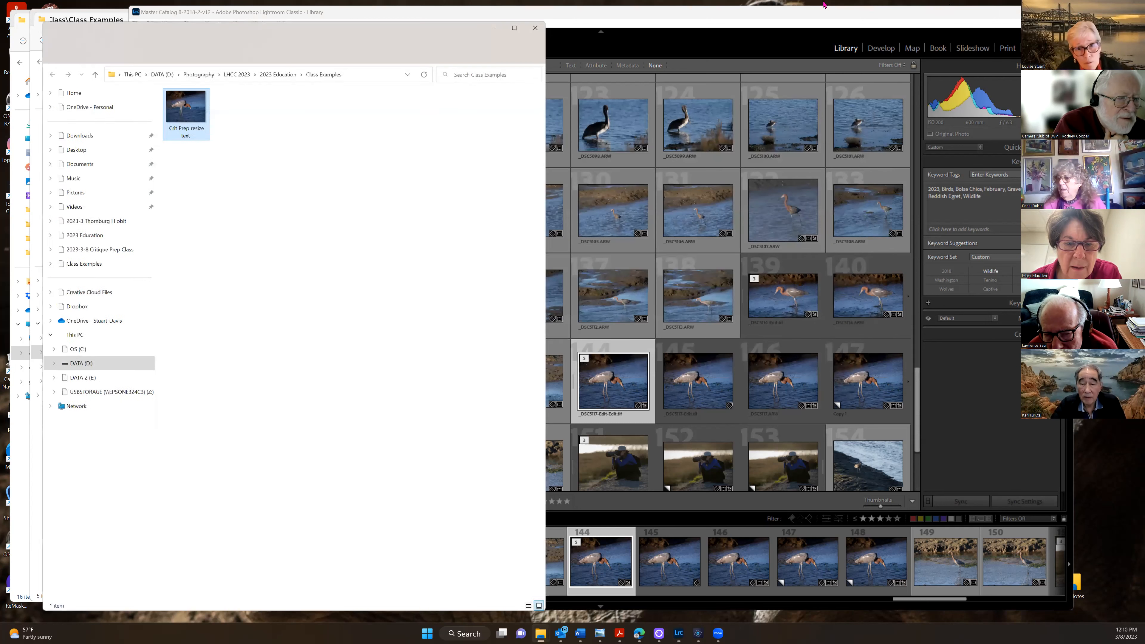
Check the exported JPEG's properties (1,557,261 bytes), then minimize the Class Examples window
right_click(184, 122)
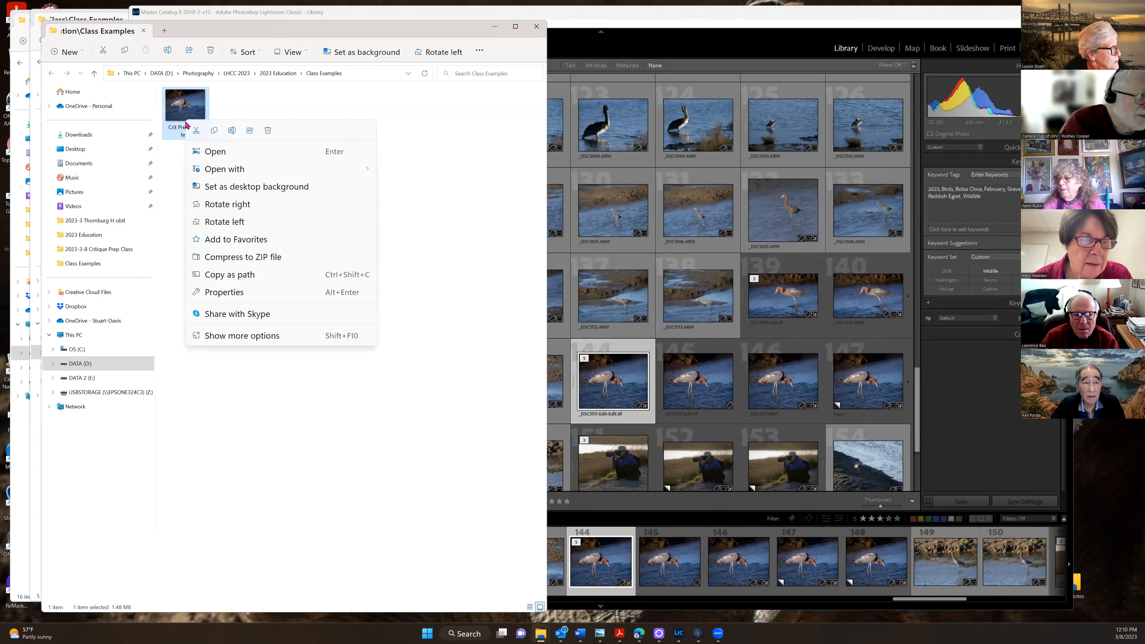
left_click(230, 293)
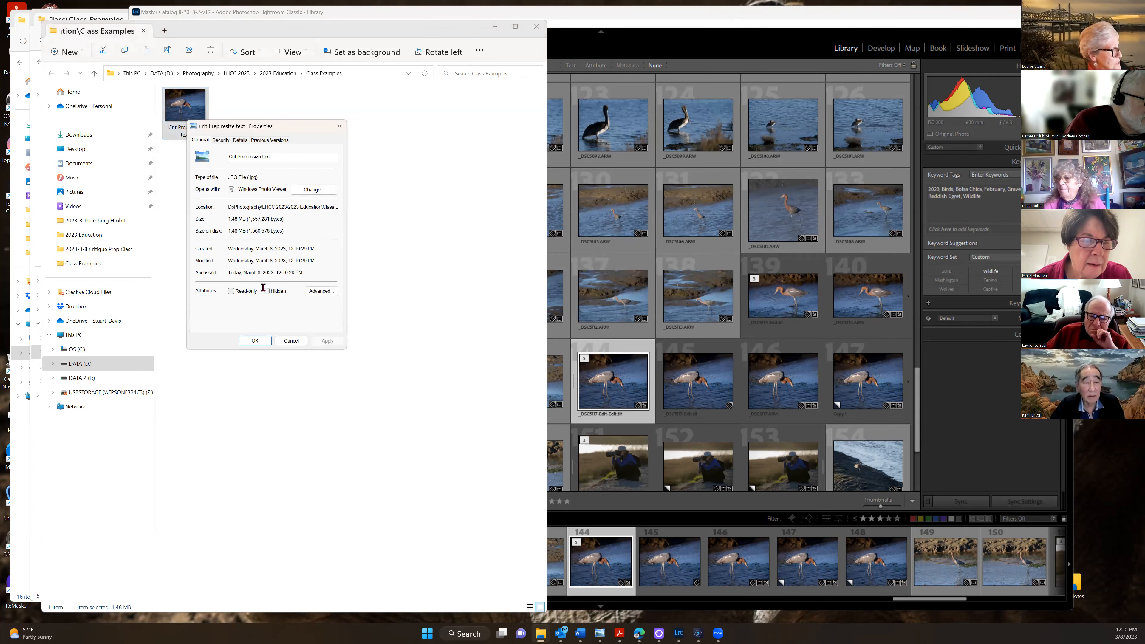
left_click(495, 27)
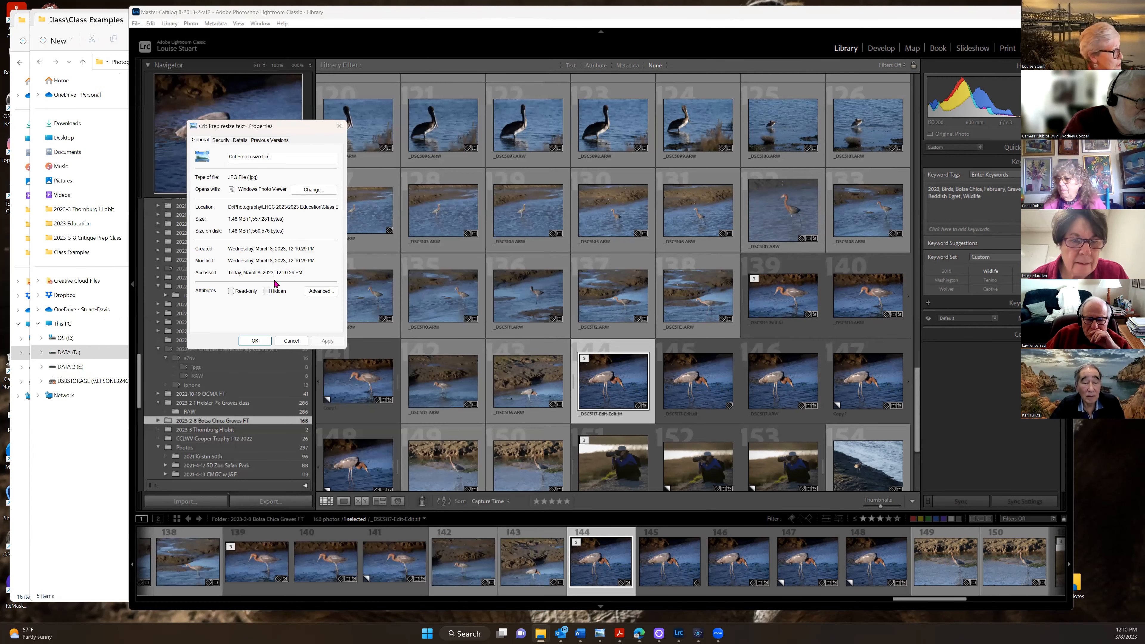
left_click(339, 127)
right_click(607, 389)
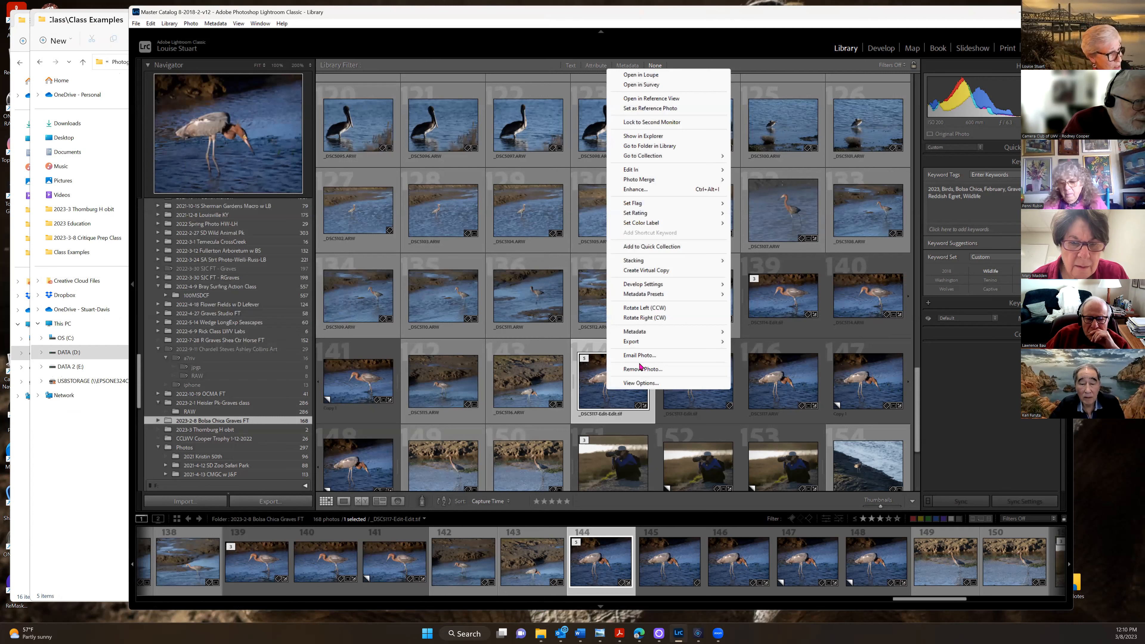
Re-export photo 144 at 3.0 megapixels as a uniquely named copy in Class Examples
mouse_move(638, 341)
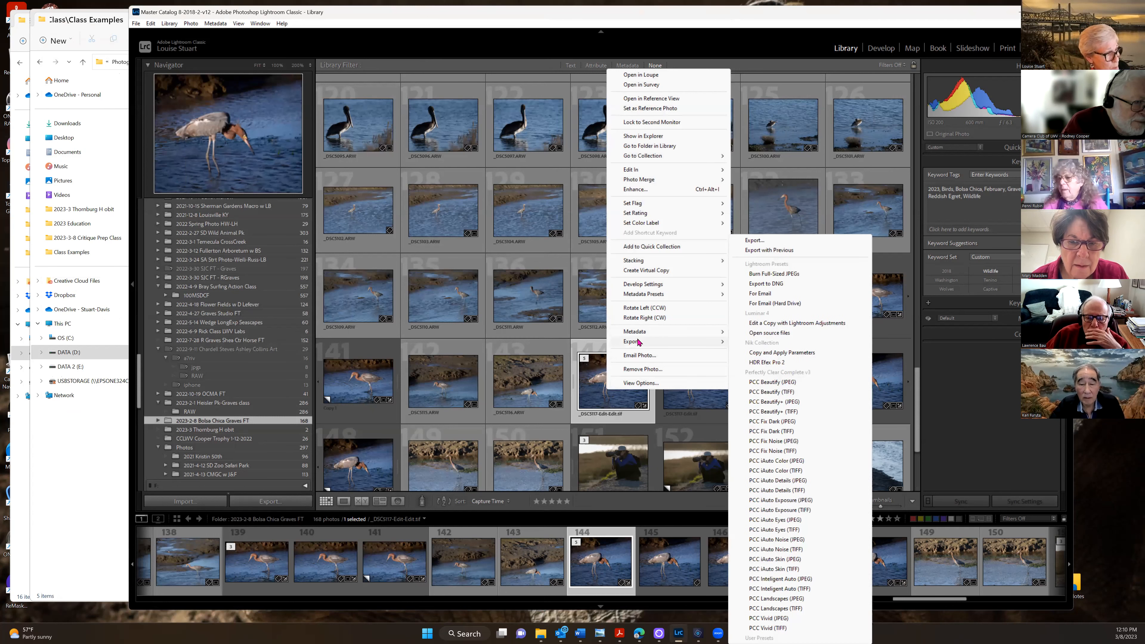
left_click(766, 240)
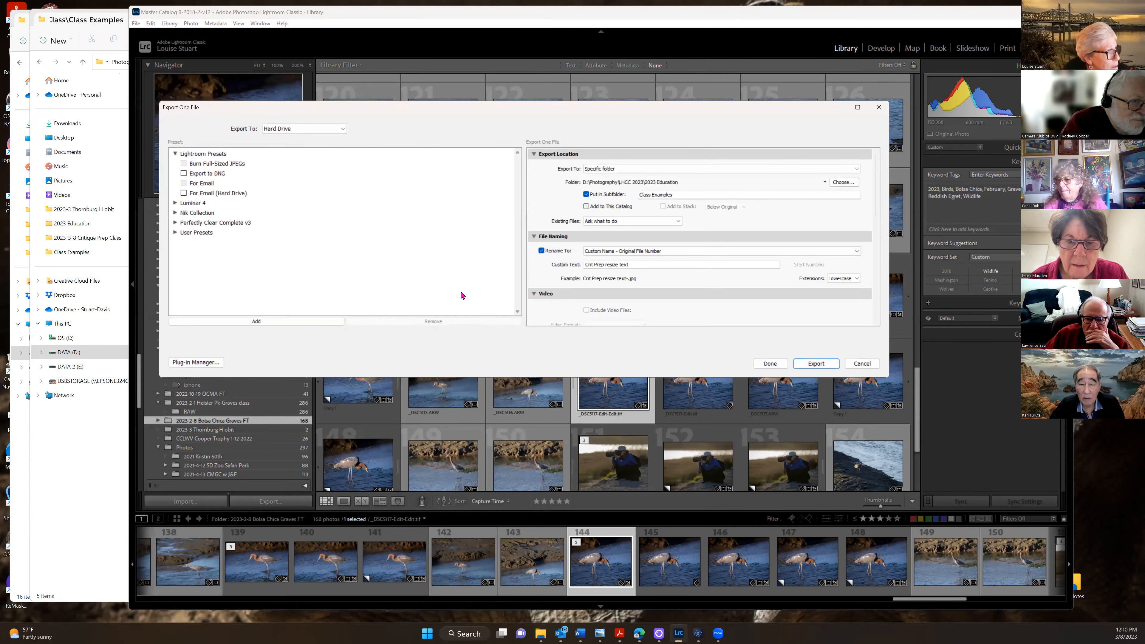
left_click_drag(877, 200, 878, 265)
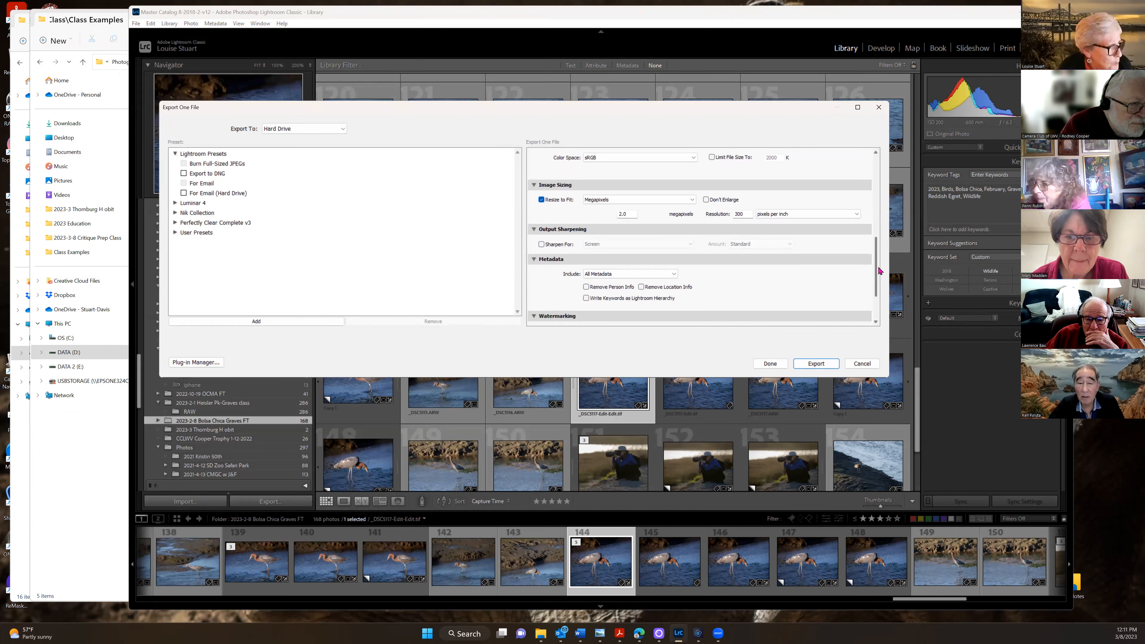
double_click(618, 214)
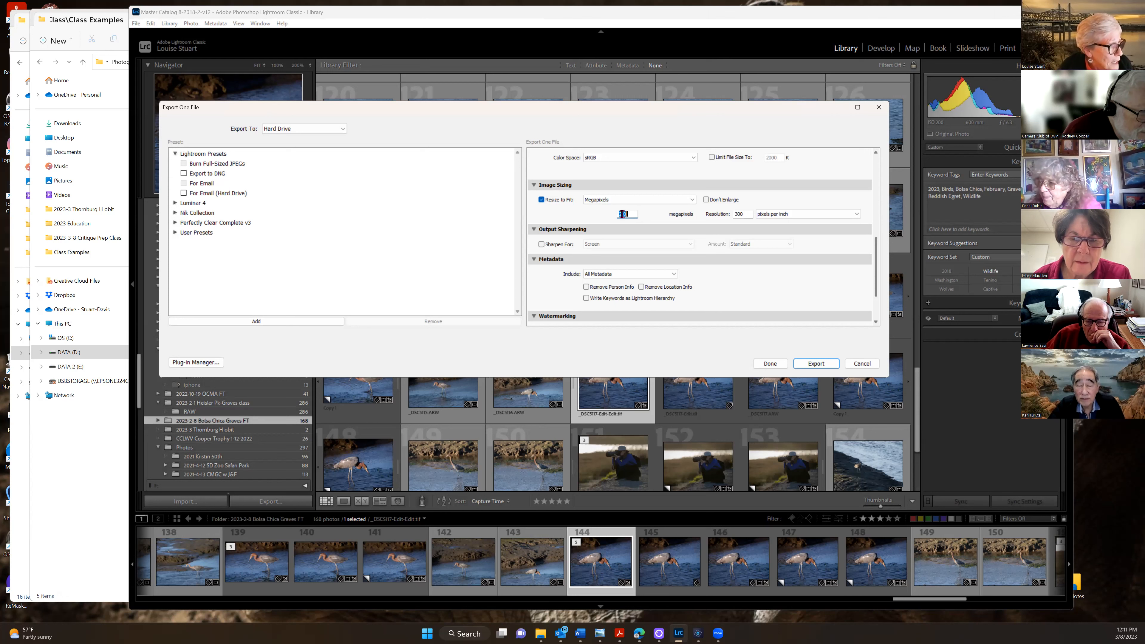
type("3.0")
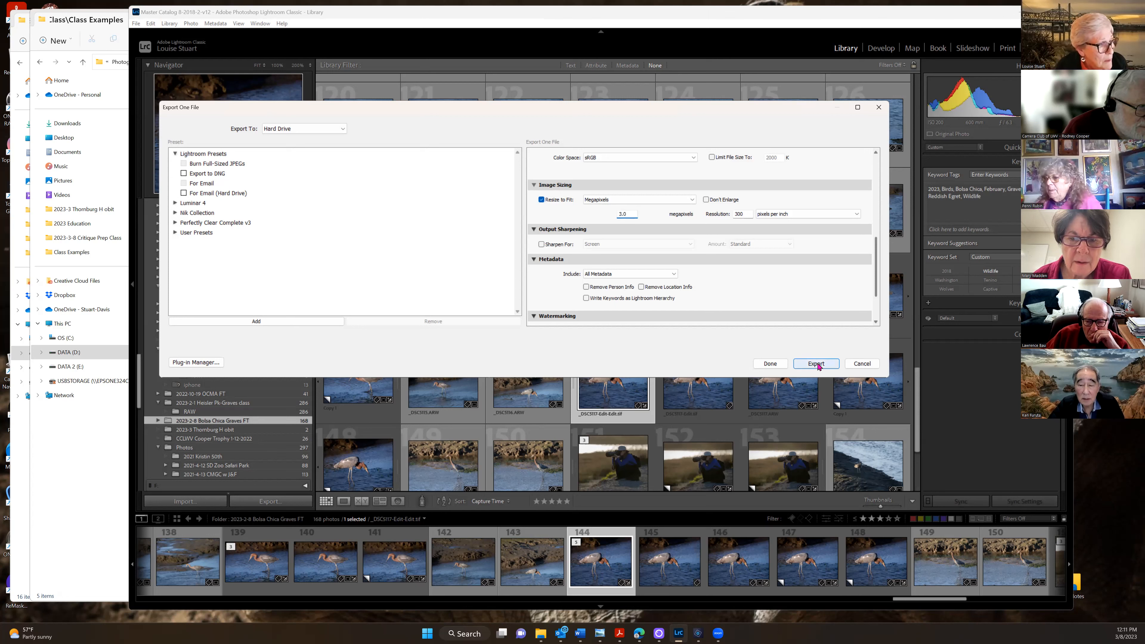
left_click(816, 364)
left_click(681, 379)
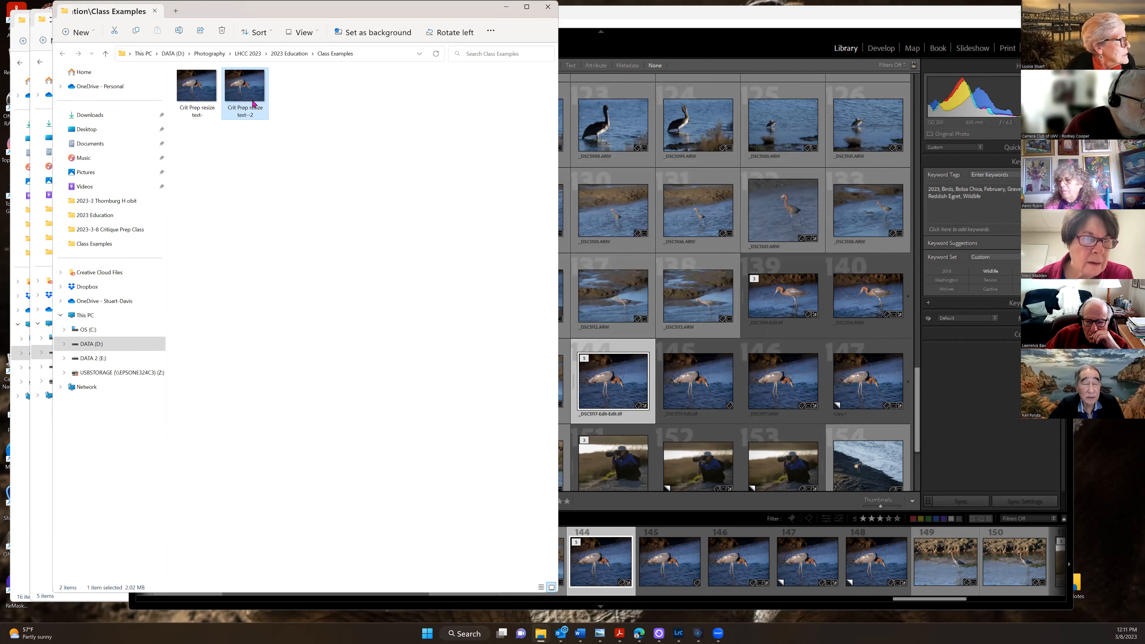
Confirm Crit Prep resize test-2 is 2.02 MB in its properties, then minimize Explorer
right_click(250, 93)
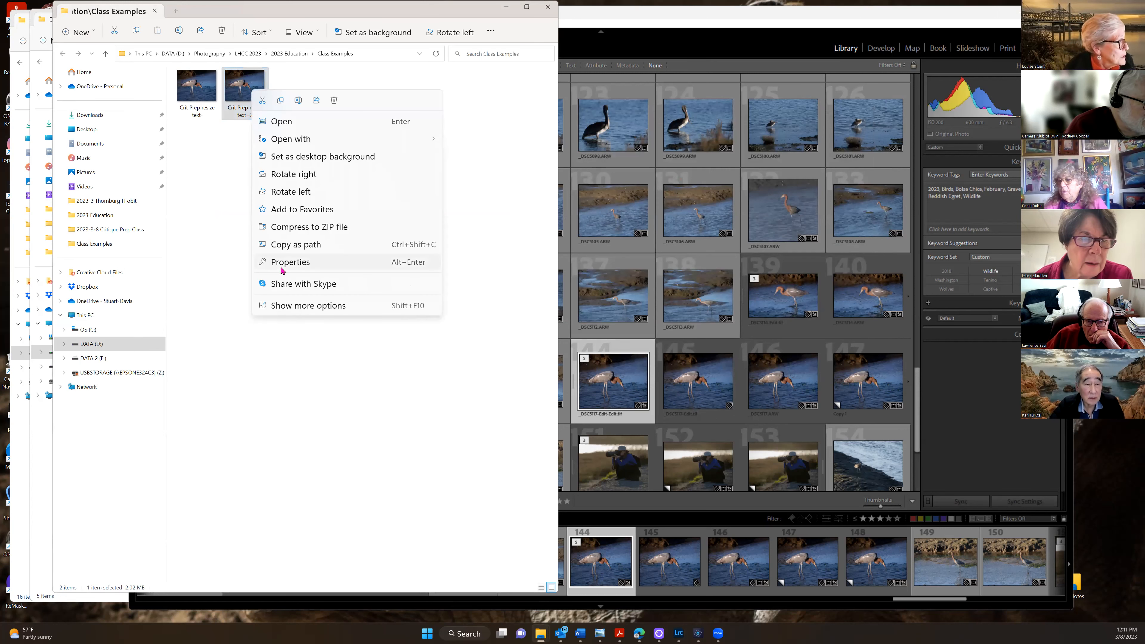
left_click(285, 263)
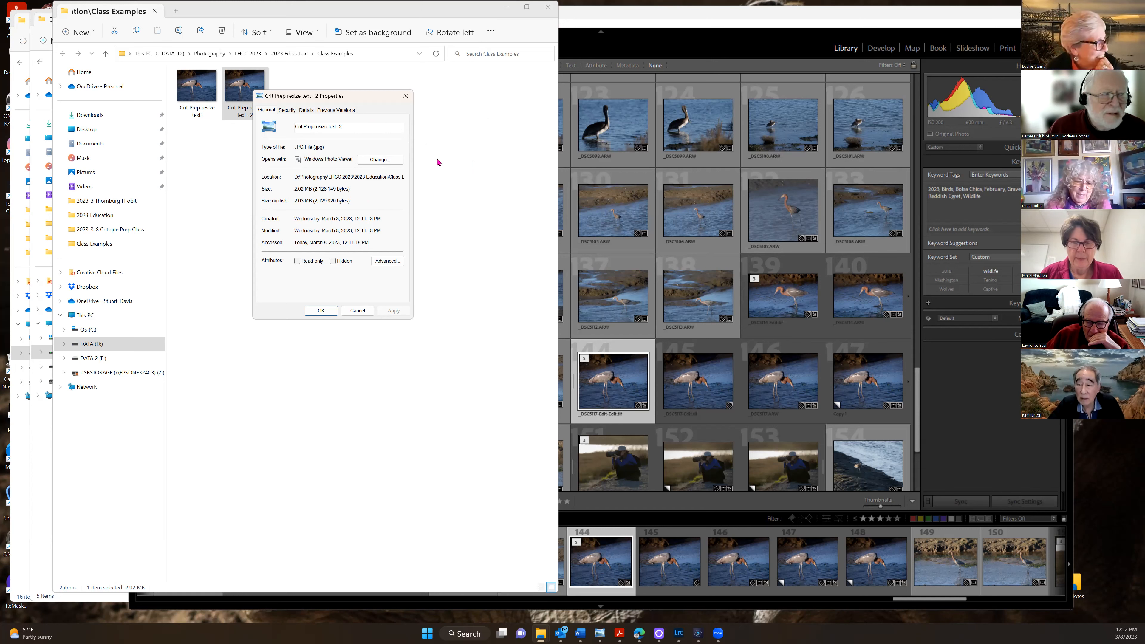
left_click(405, 95)
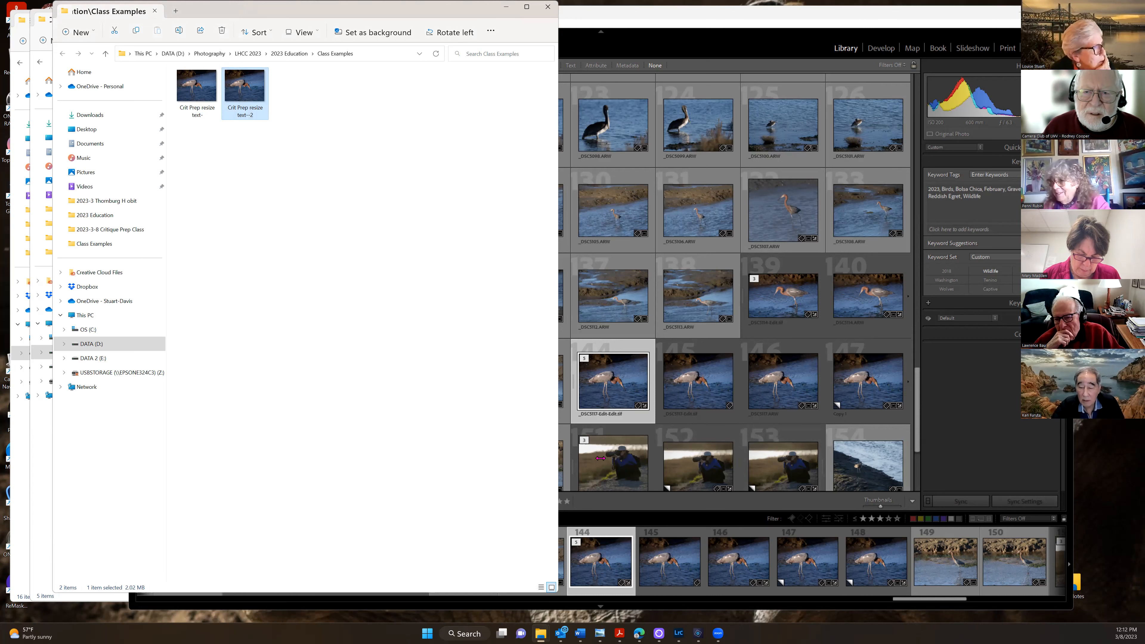
left_click(505, 7)
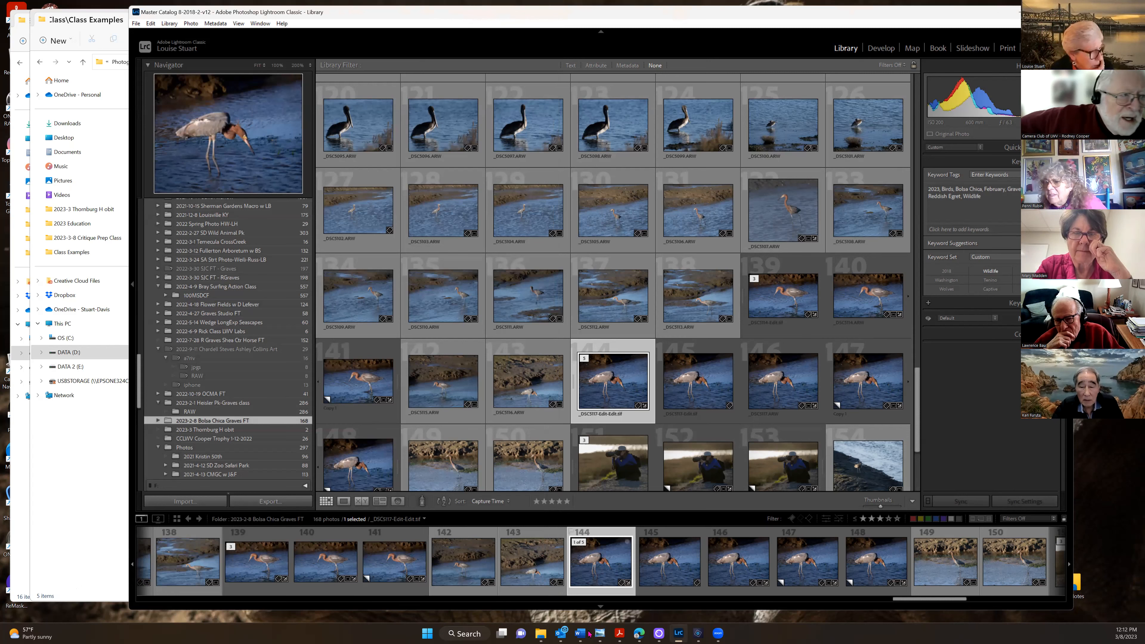
Review the bridge photo's Image Size (1980 × 1080 px, 300 ppi) and cancel without changes
left_click(698, 632)
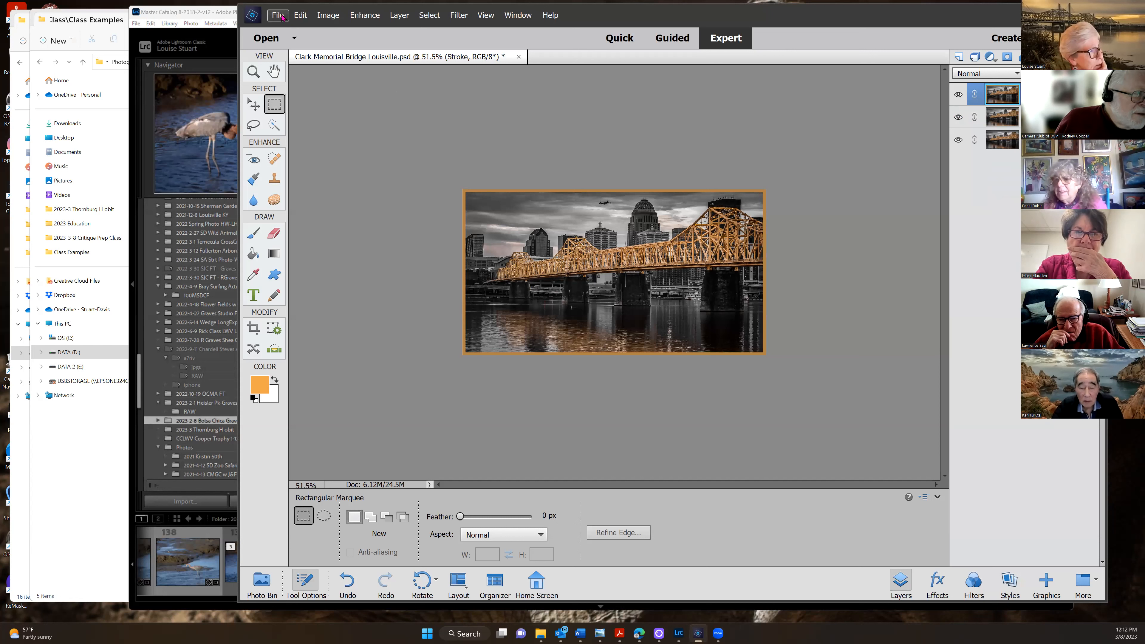
left_click(327, 16)
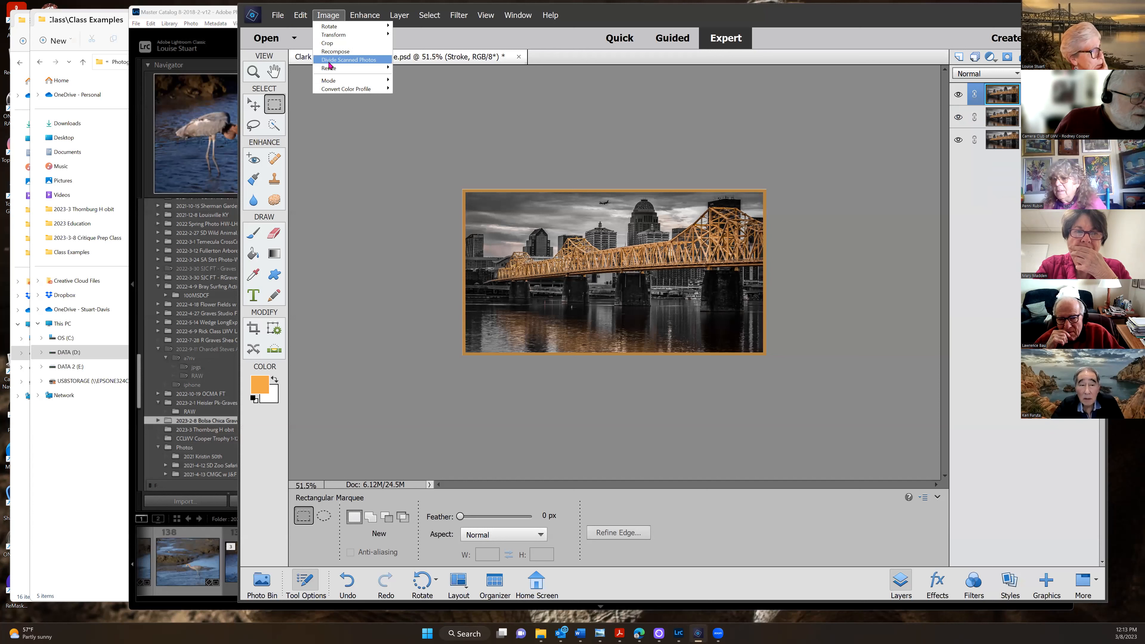
mouse_move(332, 68)
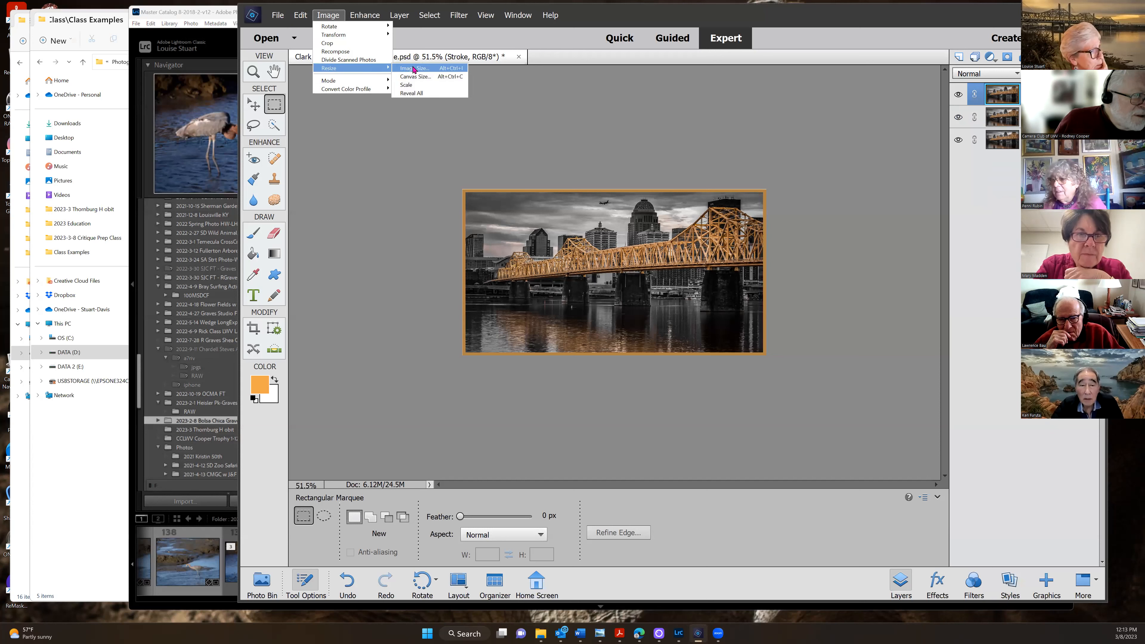
left_click(413, 68)
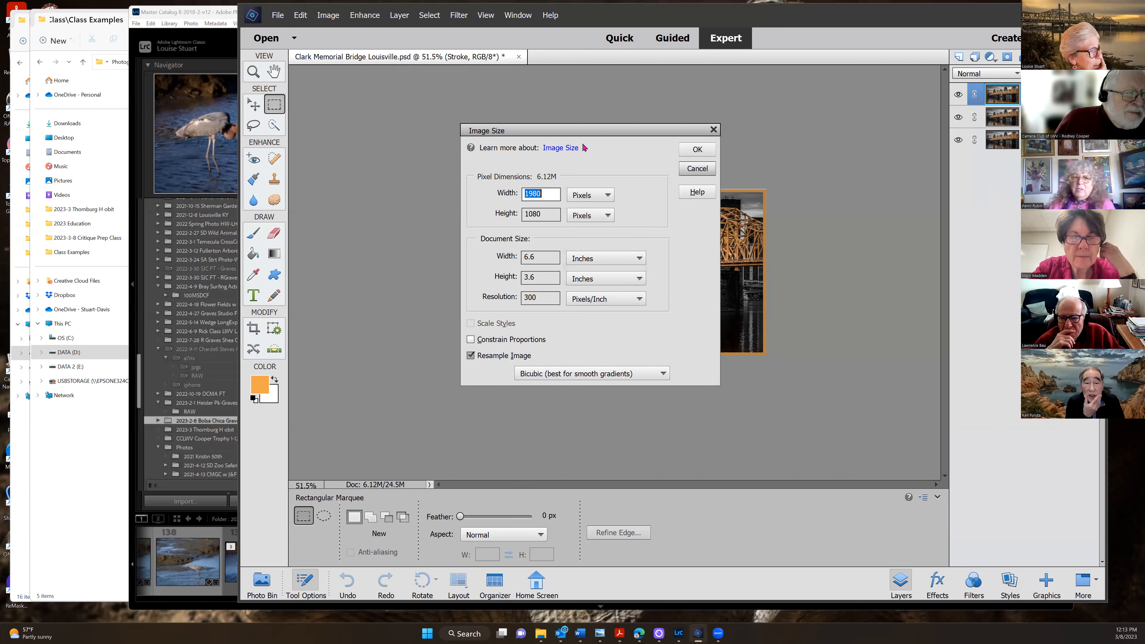
left_click(697, 169)
left_click(278, 15)
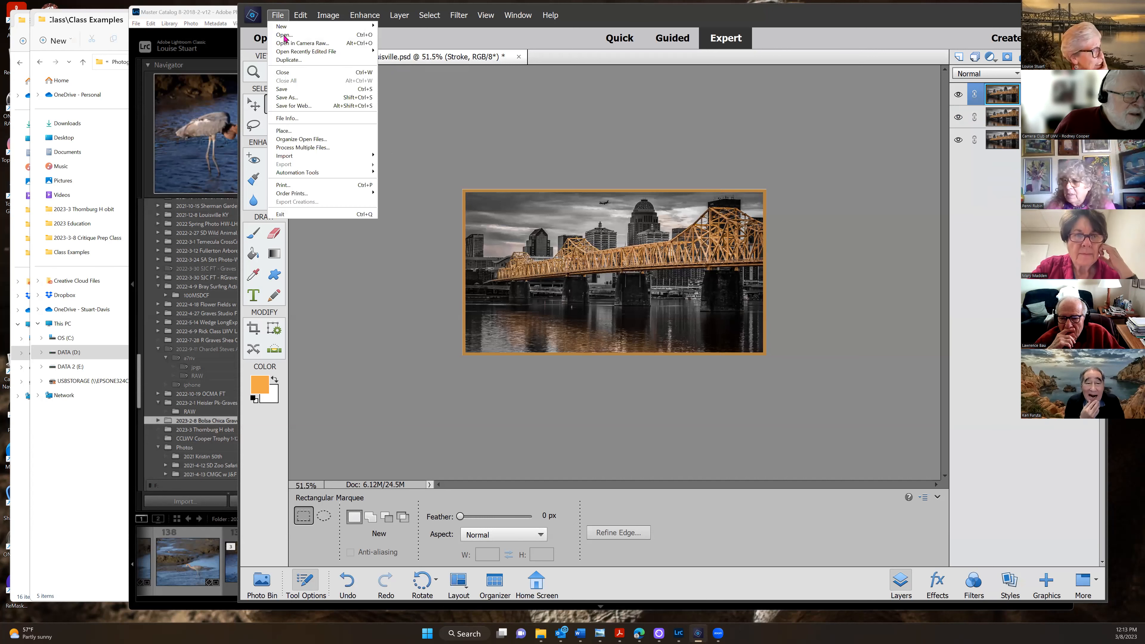
left_click(288, 97)
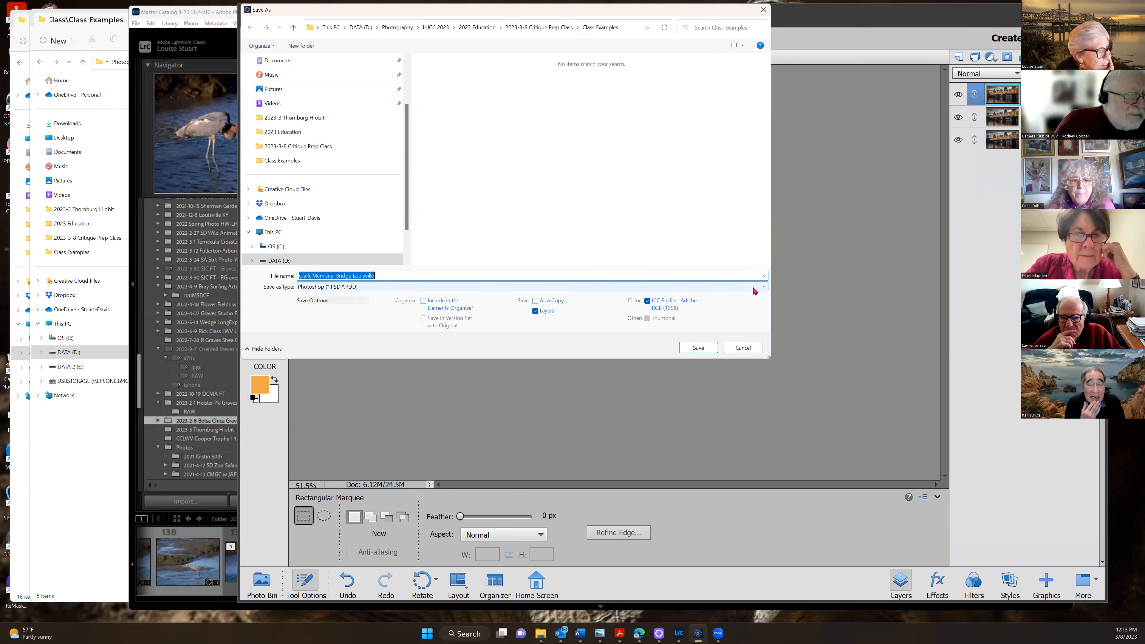
left_click(756, 287)
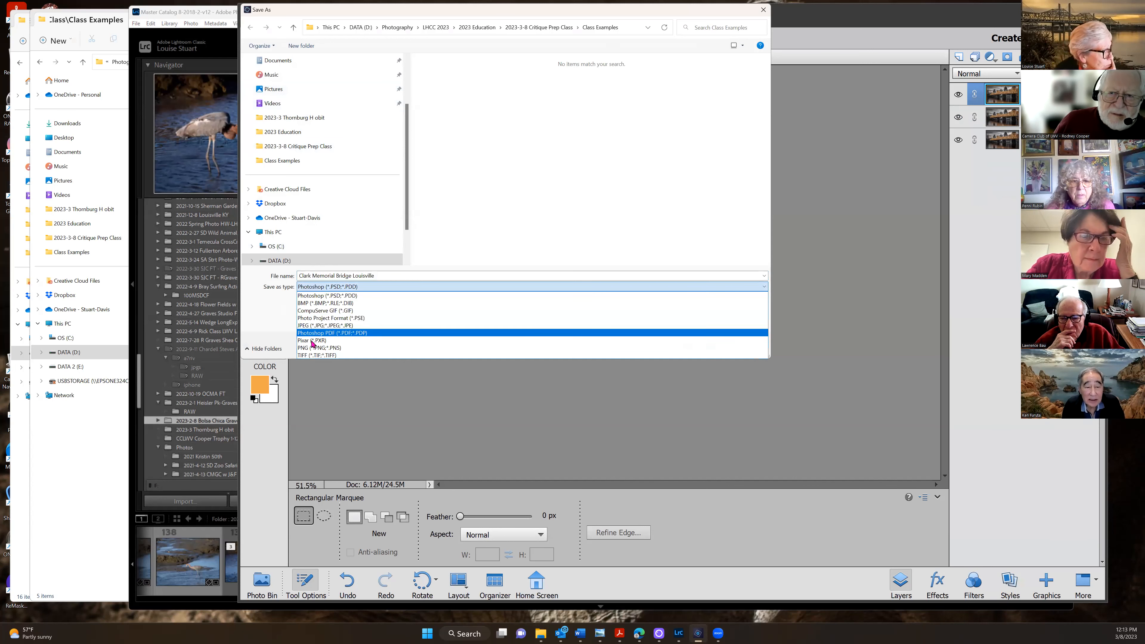
left_click(314, 326)
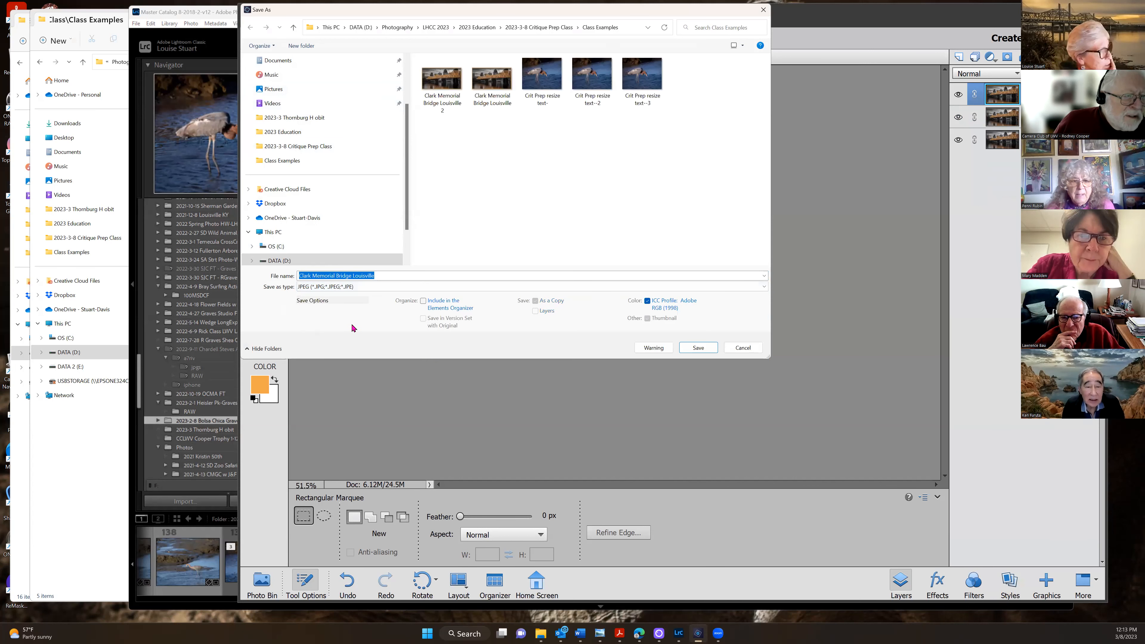
left_click(381, 276)
type("3")
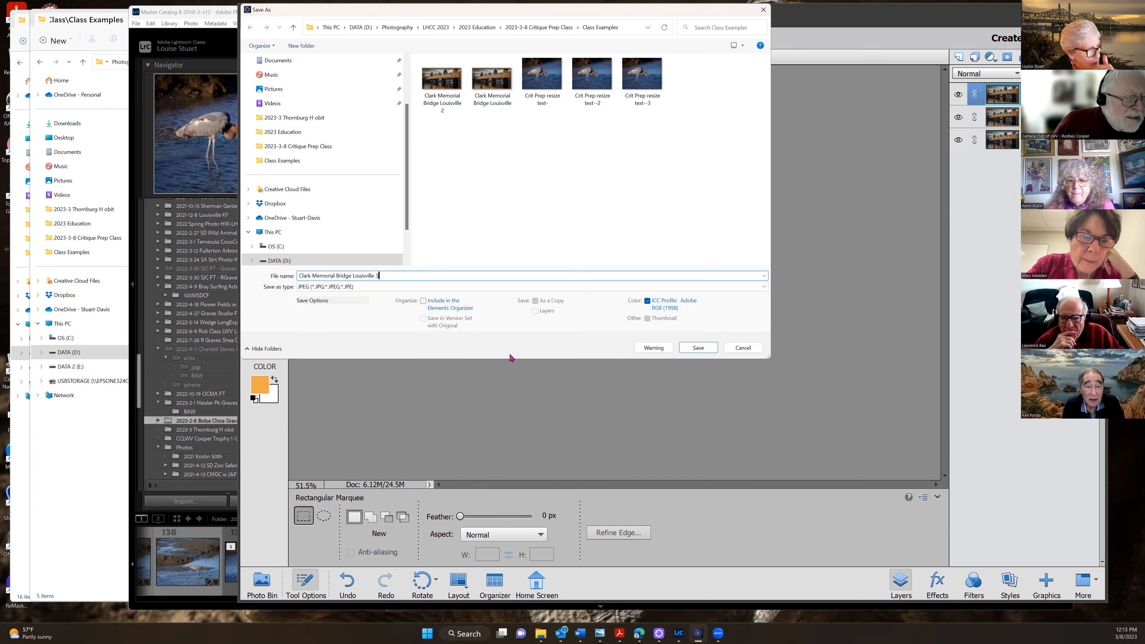
left_click(698, 348)
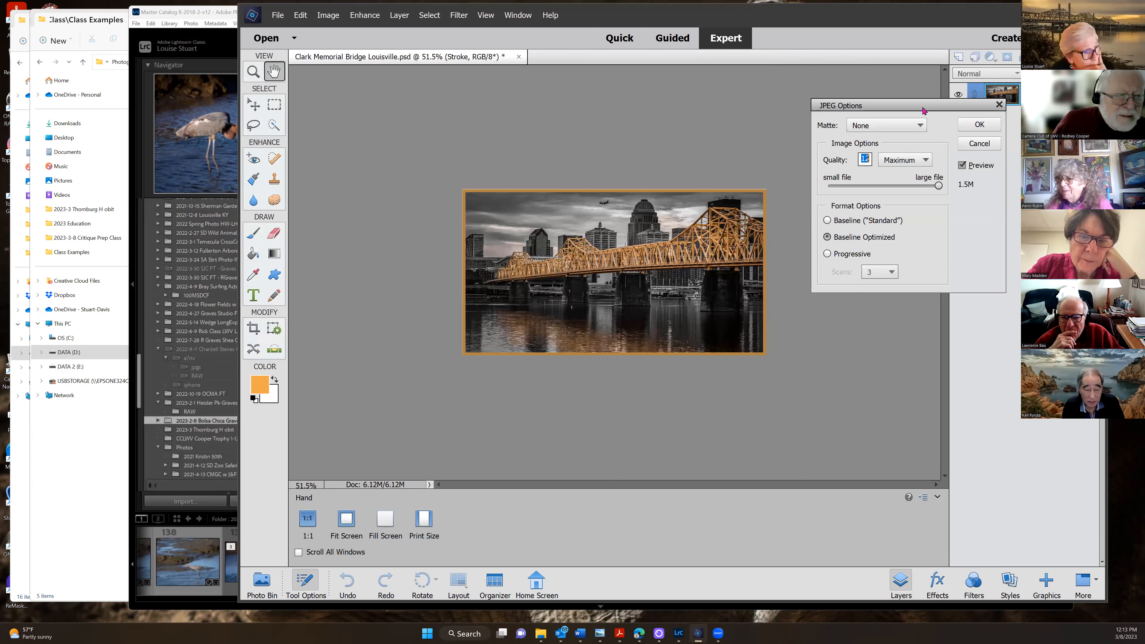
left_click_drag(922, 111, 458, 112)
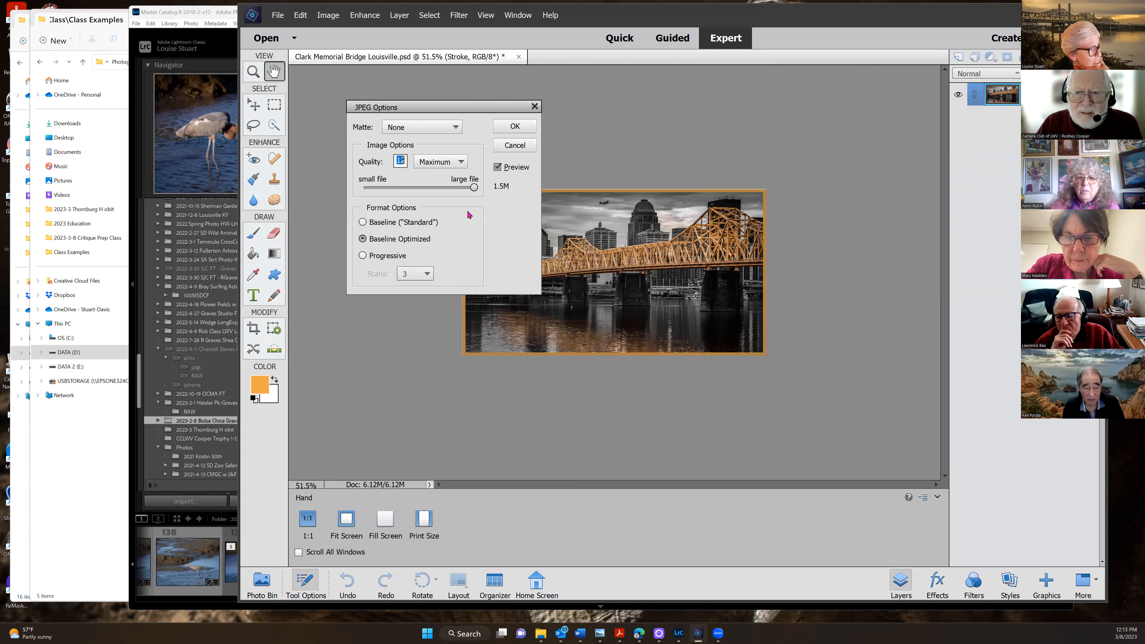
mouse_move(473, 188)
left_mouse_down()
mouse_move(432, 189)
mouse_move(476, 187)
mouse_move(465, 188)
left_mouse_up()
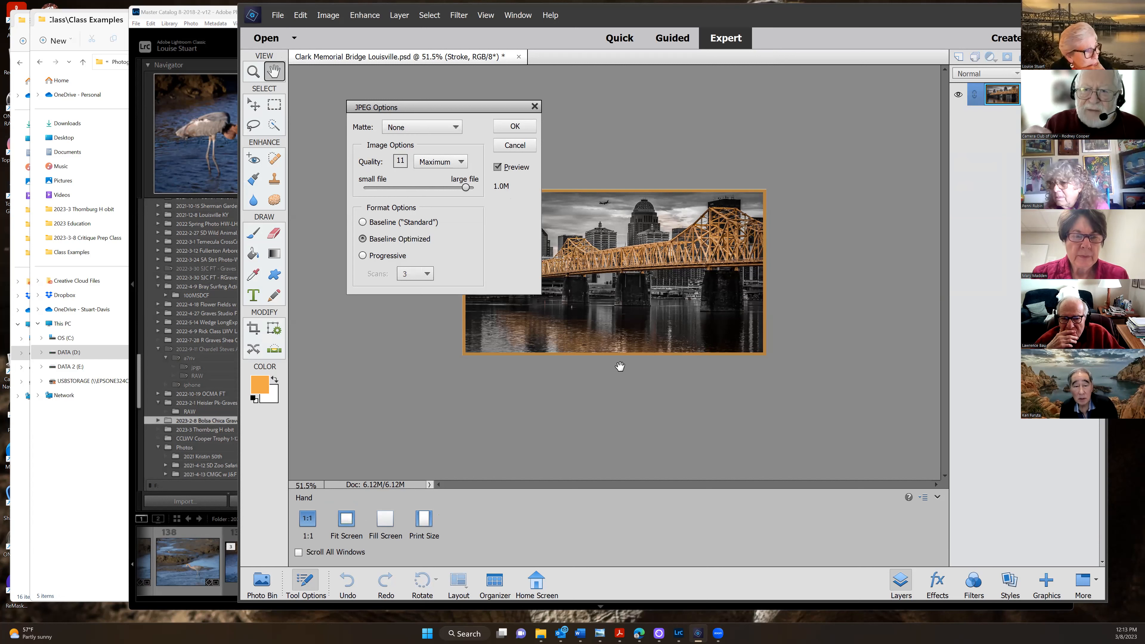
left_click(535, 107)
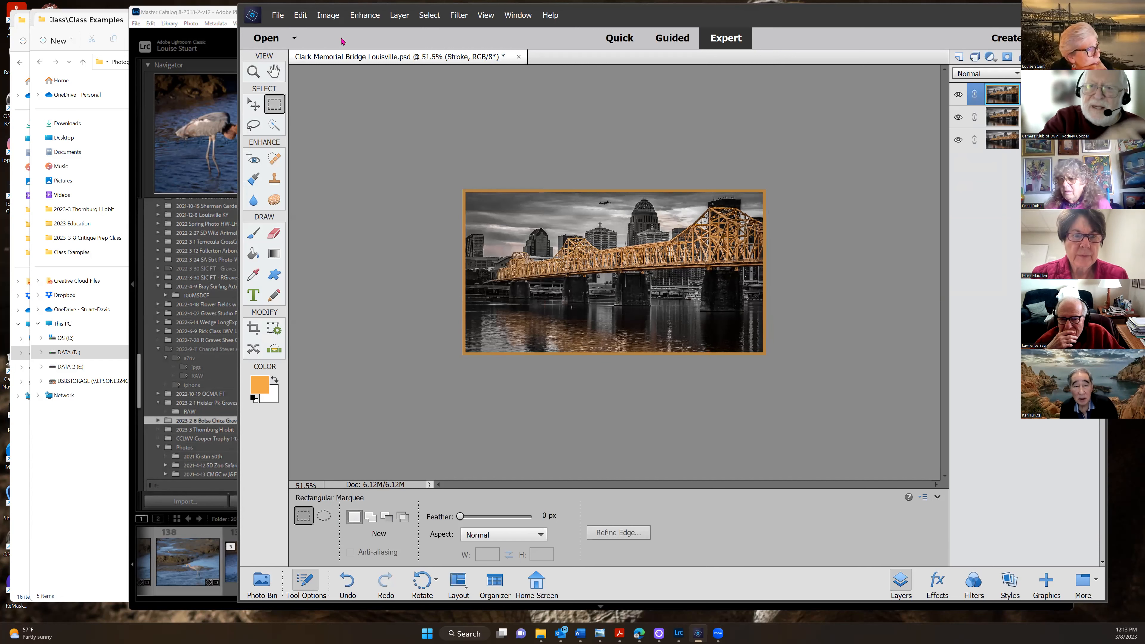
Save the bridge as JPEG 'Clark Memorial Bridge Louisville 4' in Class Examples
left_click(278, 16)
left_click(293, 98)
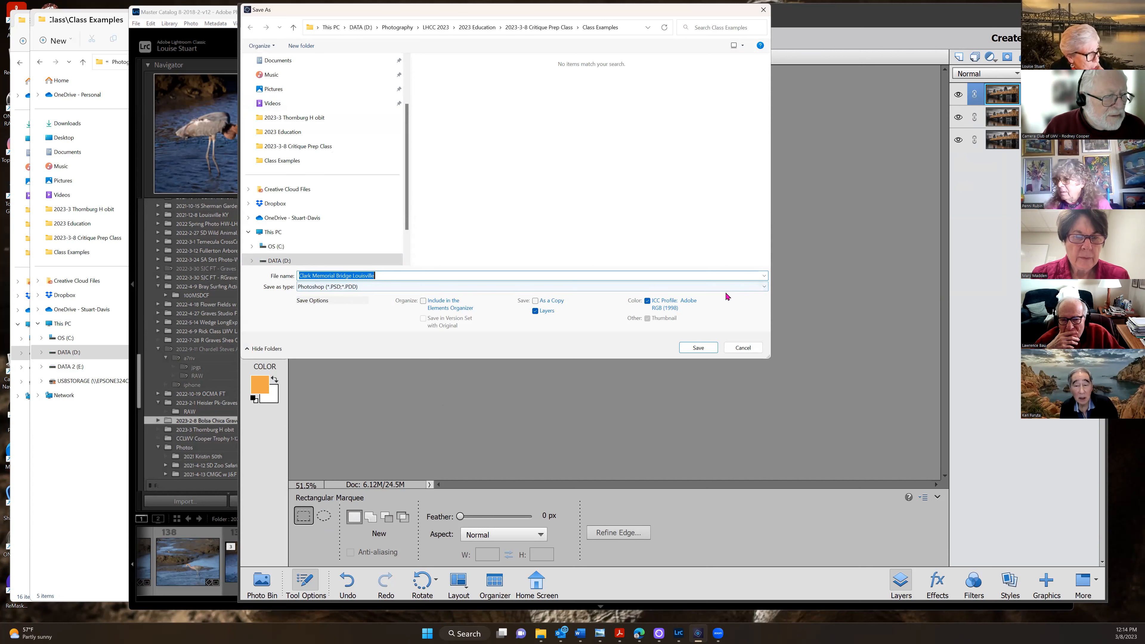
left_click(765, 287)
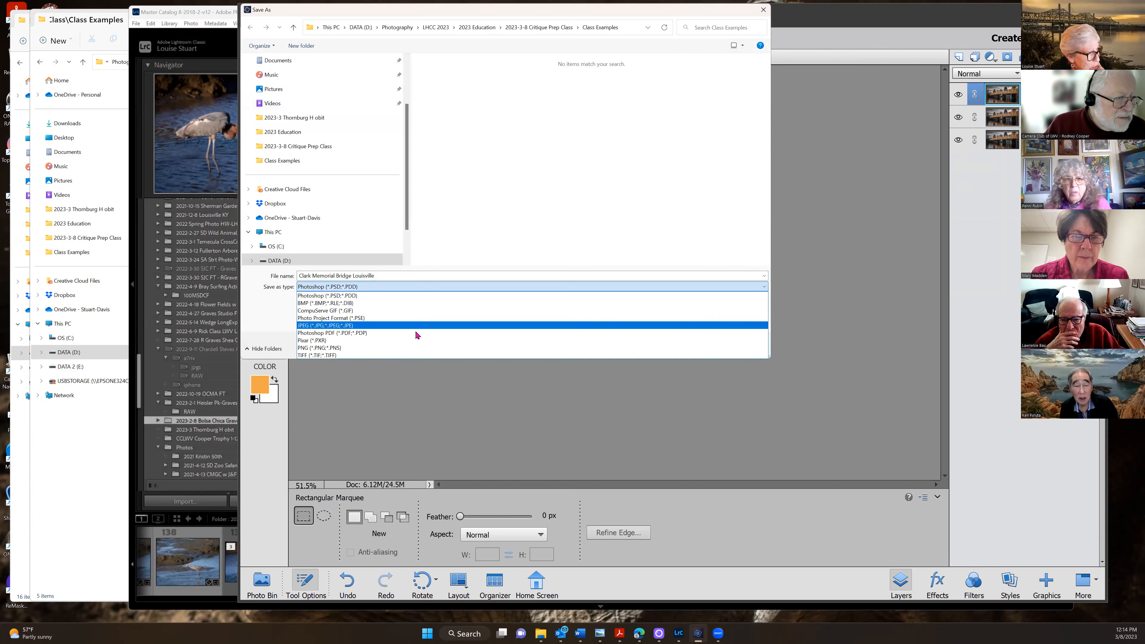
left_click(320, 330)
left_click(383, 275)
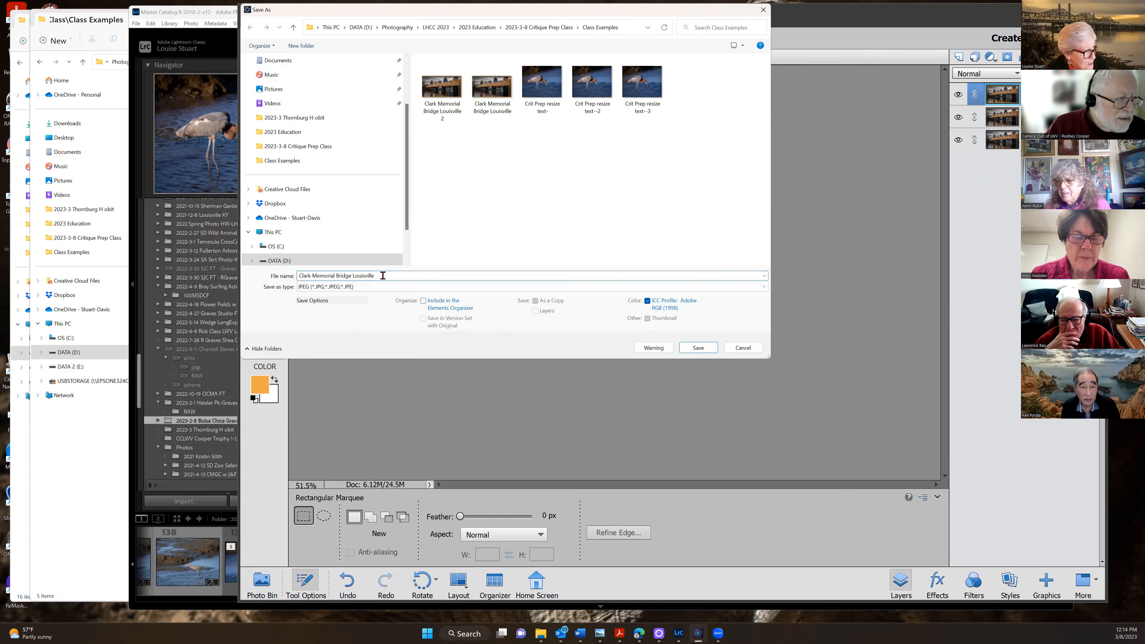
type("4")
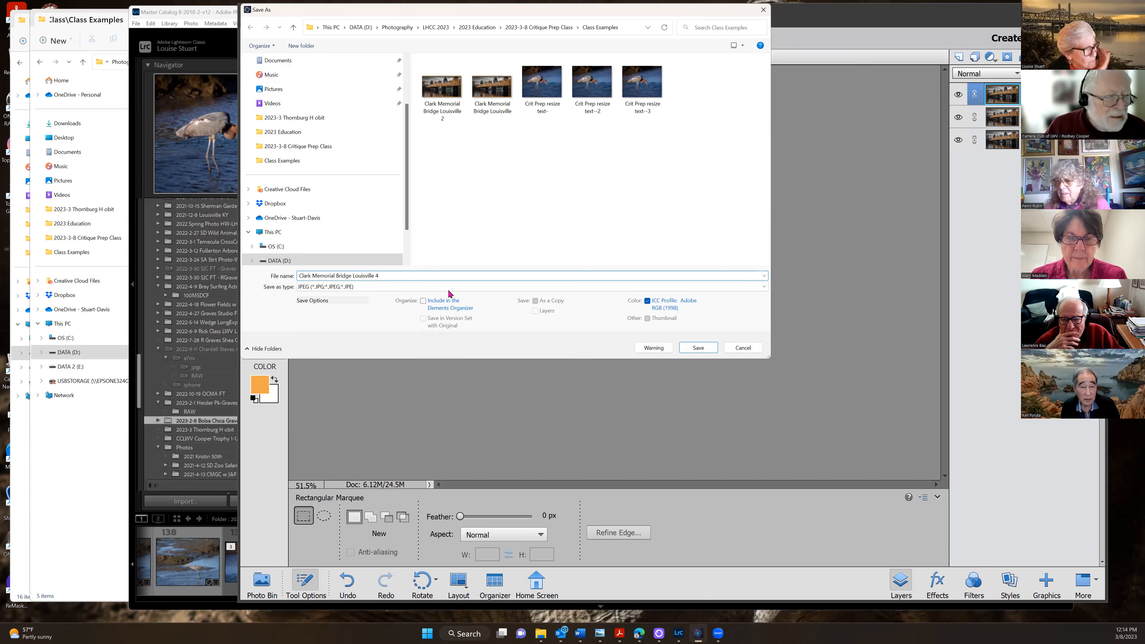
left_click(699, 348)
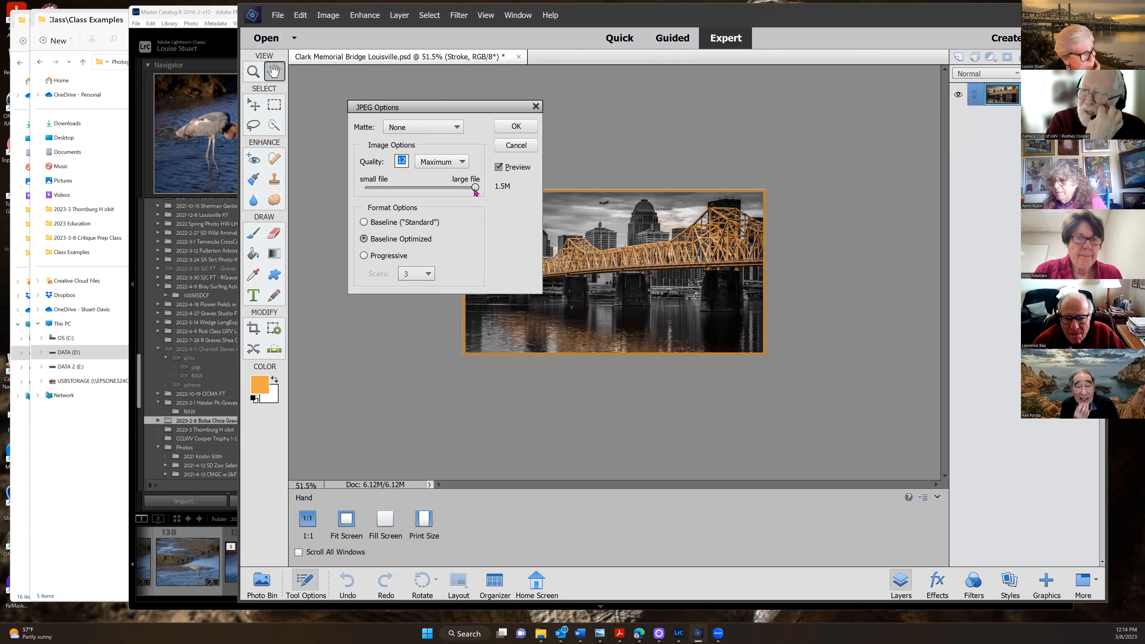
Try the JPEG Options quality slider, then close the dialog without saving
left_click_drag(475, 190, 481, 190)
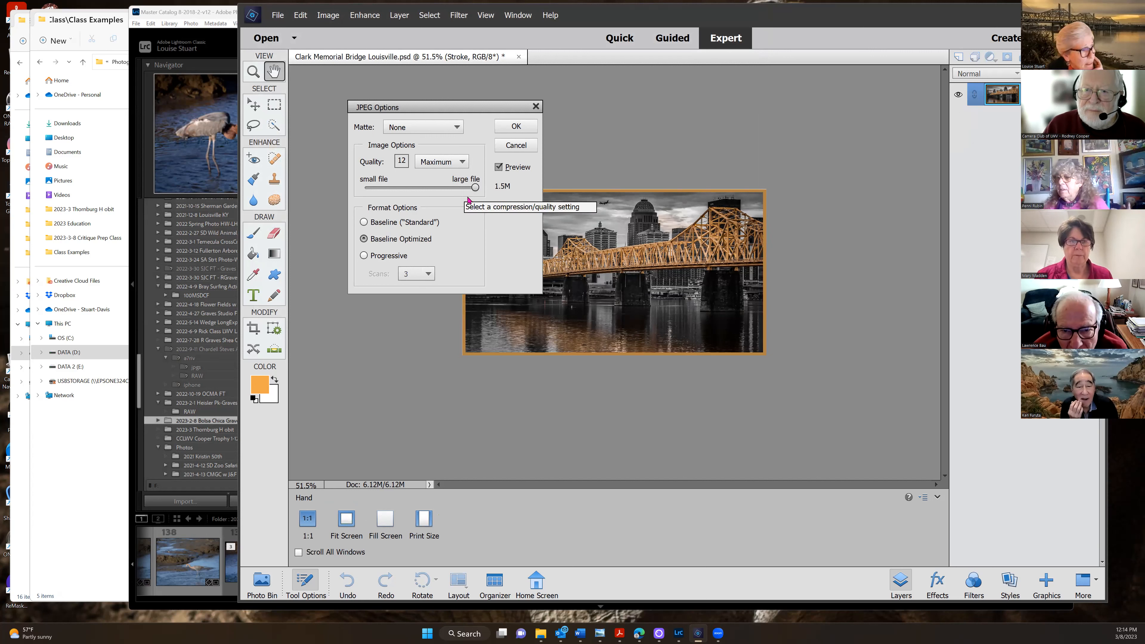
mouse_move(474, 189)
left_mouse_down()
mouse_move(461, 188)
mouse_move(489, 188)
left_mouse_up()
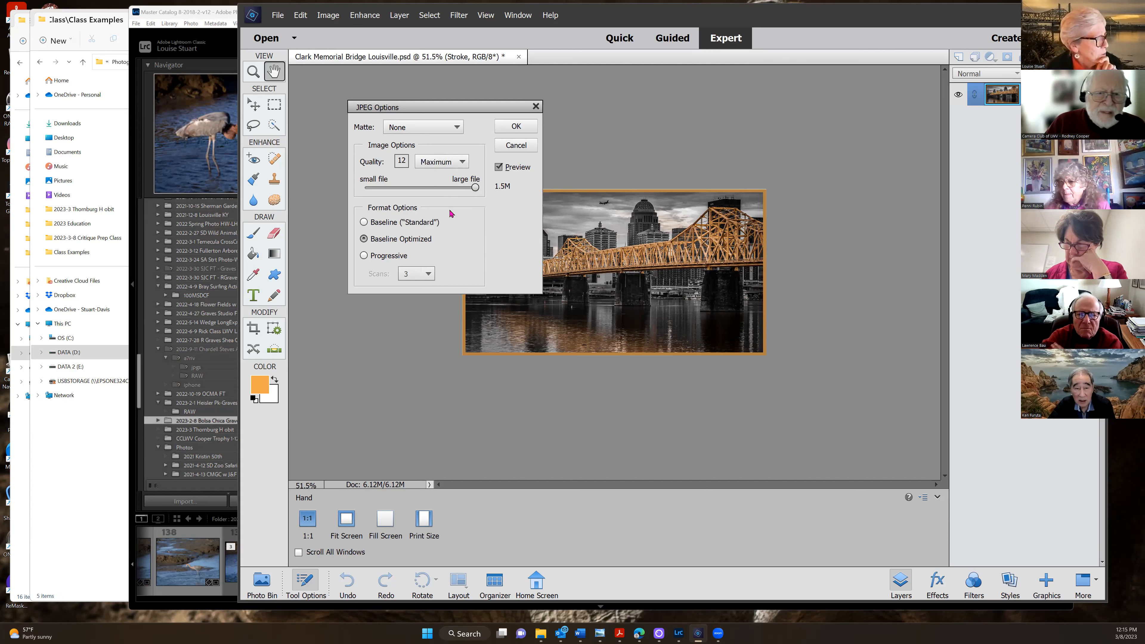
left_click(535, 108)
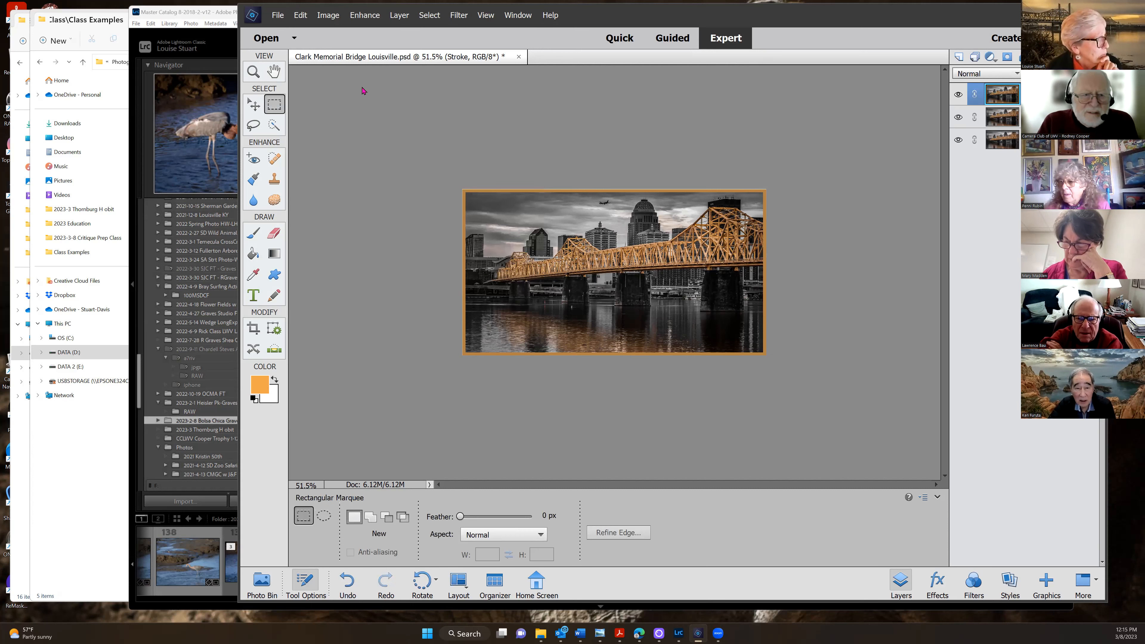
Open 'LR resize to 2mb jpg test 2 95%' from the 2023-3-8 Critique Prep Class folder
left_click(277, 15)
left_click(282, 36)
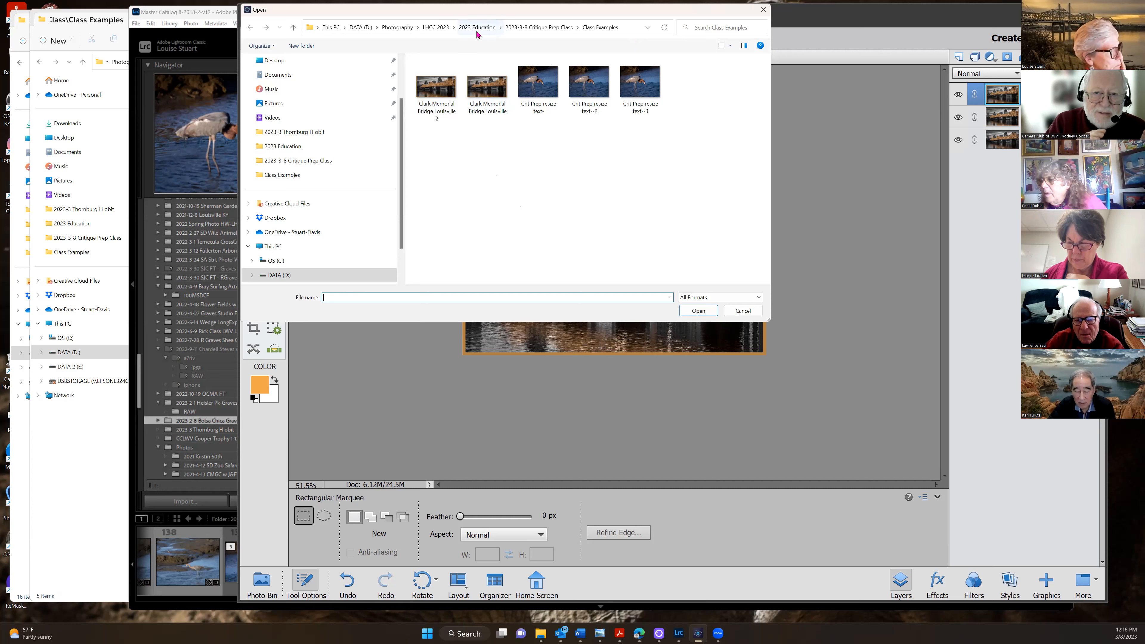
left_click(542, 28)
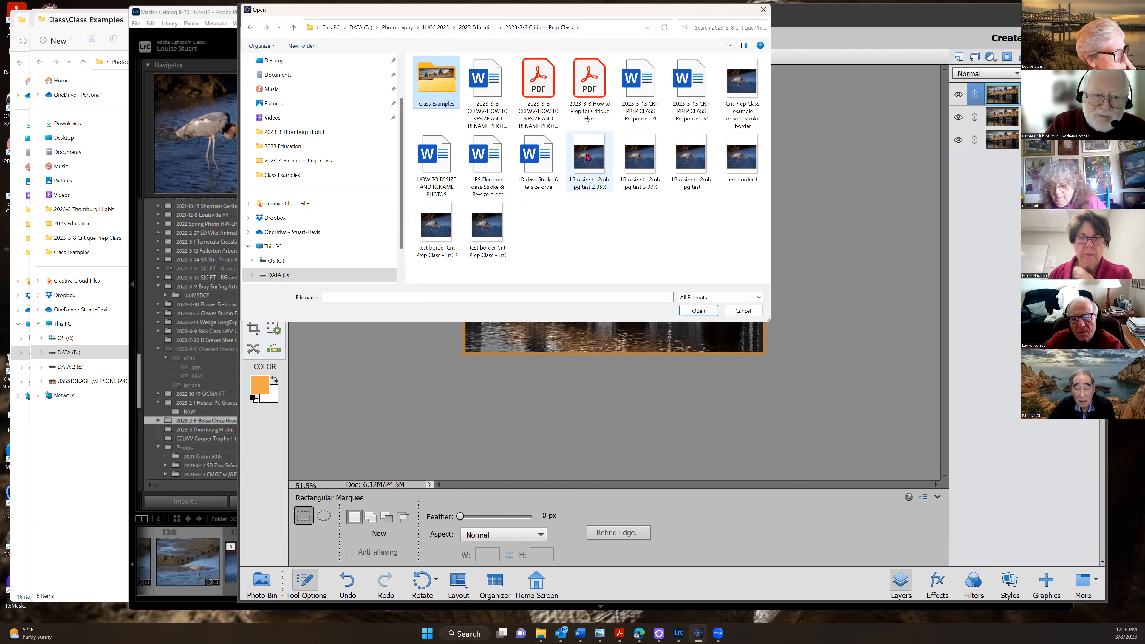
mouse_move(588, 158)
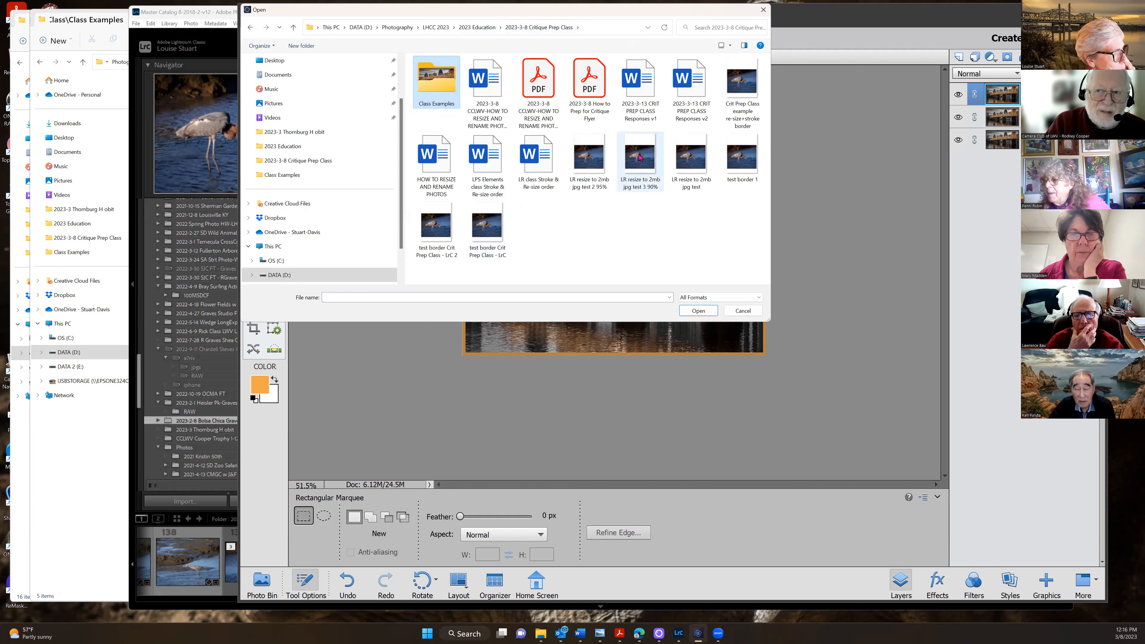
mouse_move(640, 157)
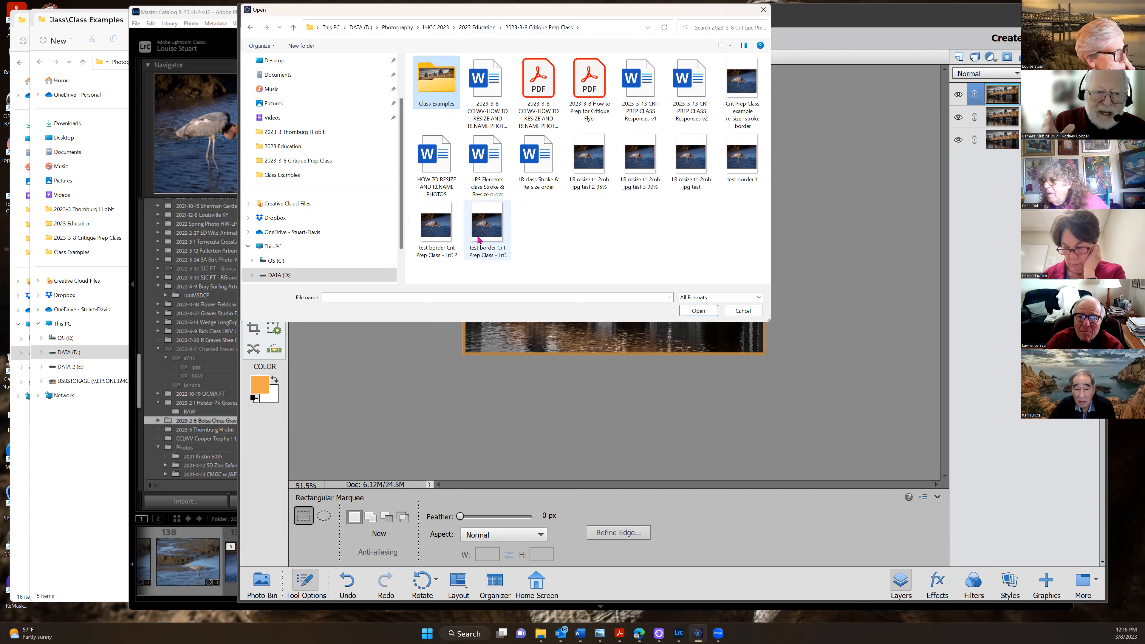
mouse_move(479, 240)
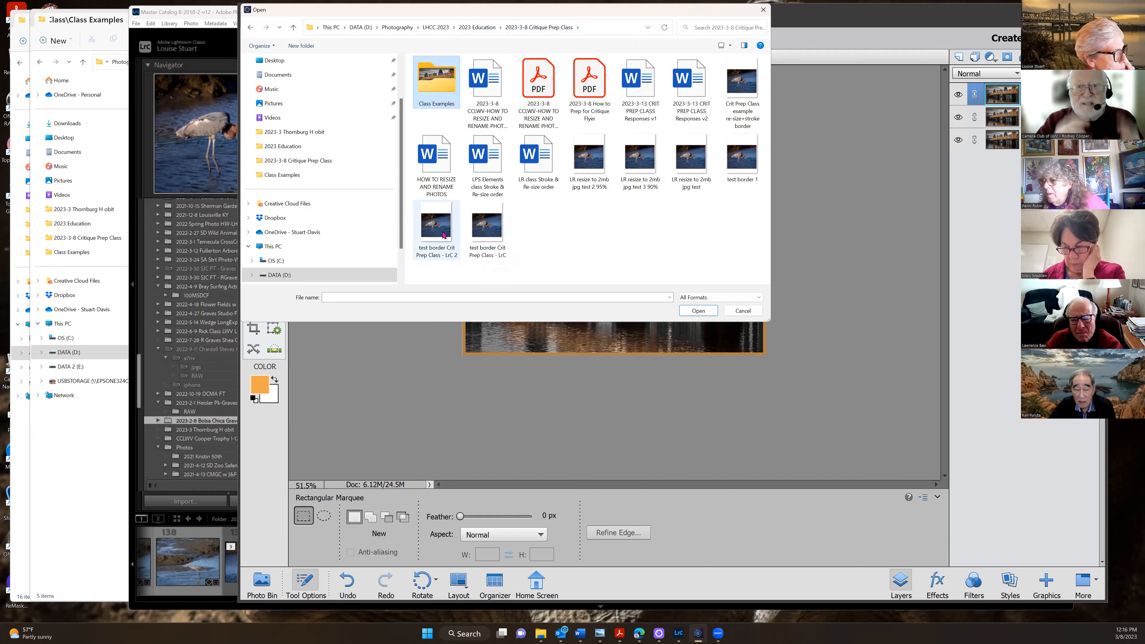
mouse_move(443, 234)
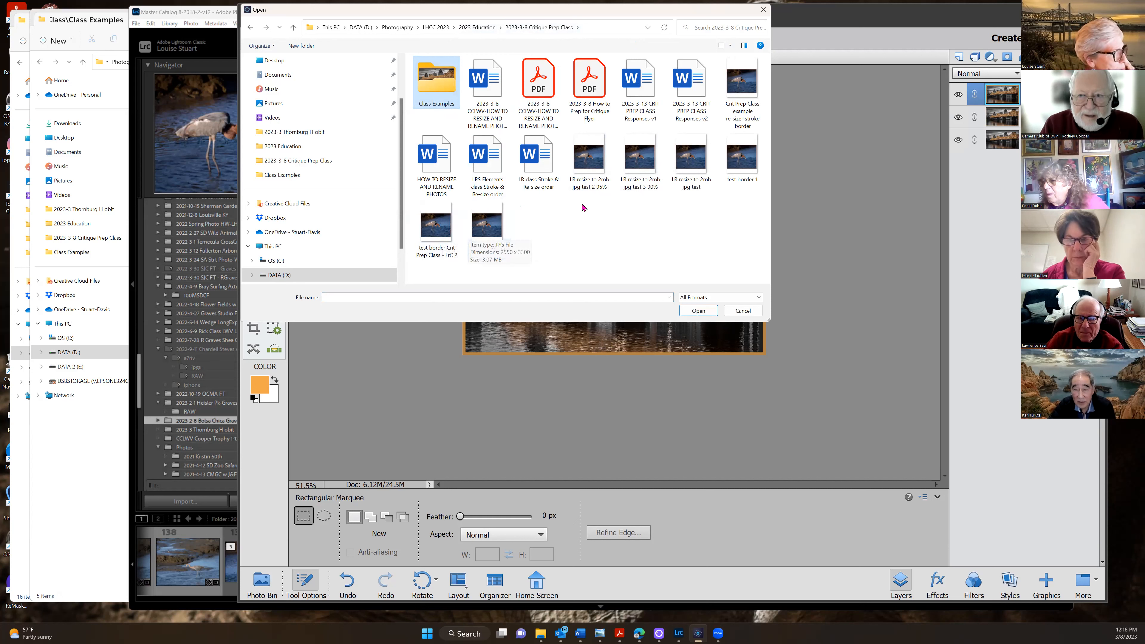
mouse_move(737, 95)
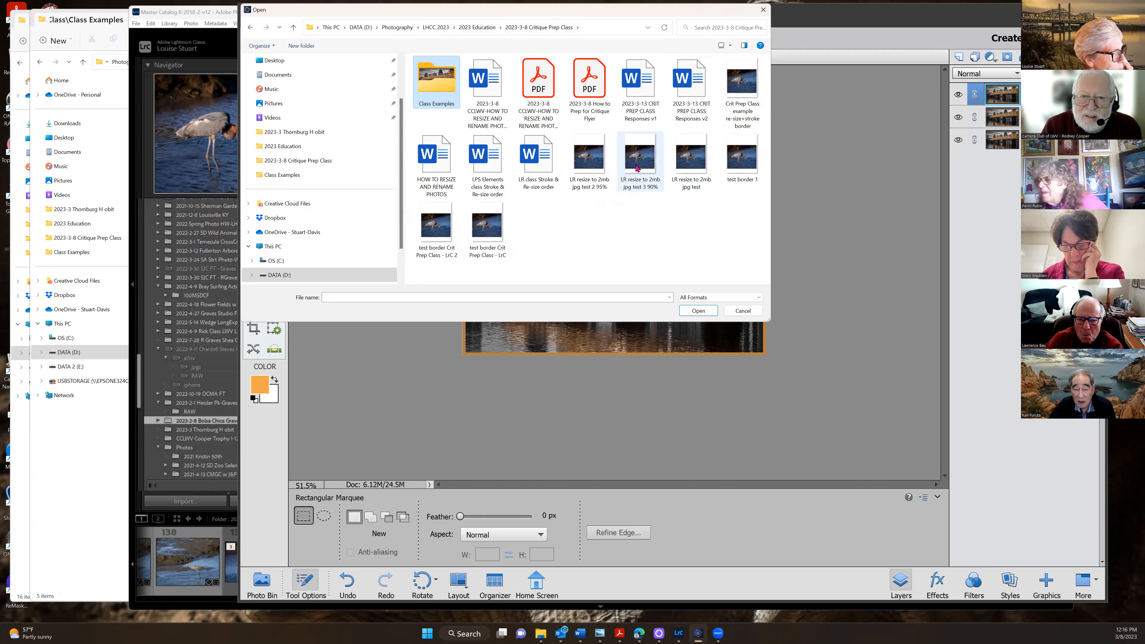
left_click(594, 168)
left_click(698, 311)
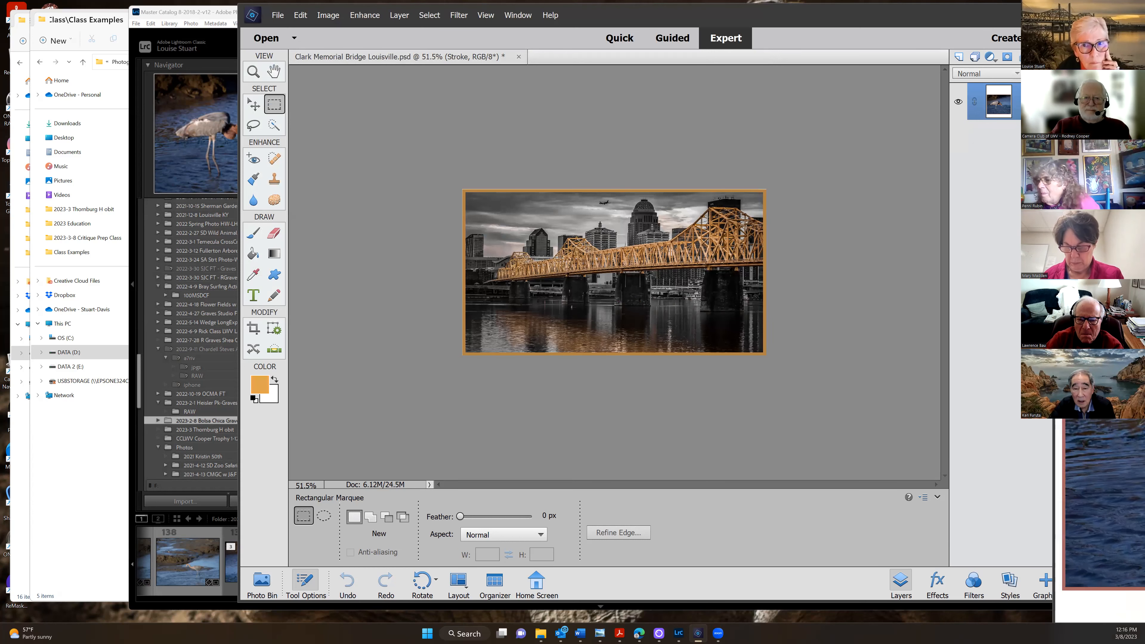
Move the heron window aside and select Layer 0-Background in the bridge document
left_click_drag(870, 47, 1144, 41)
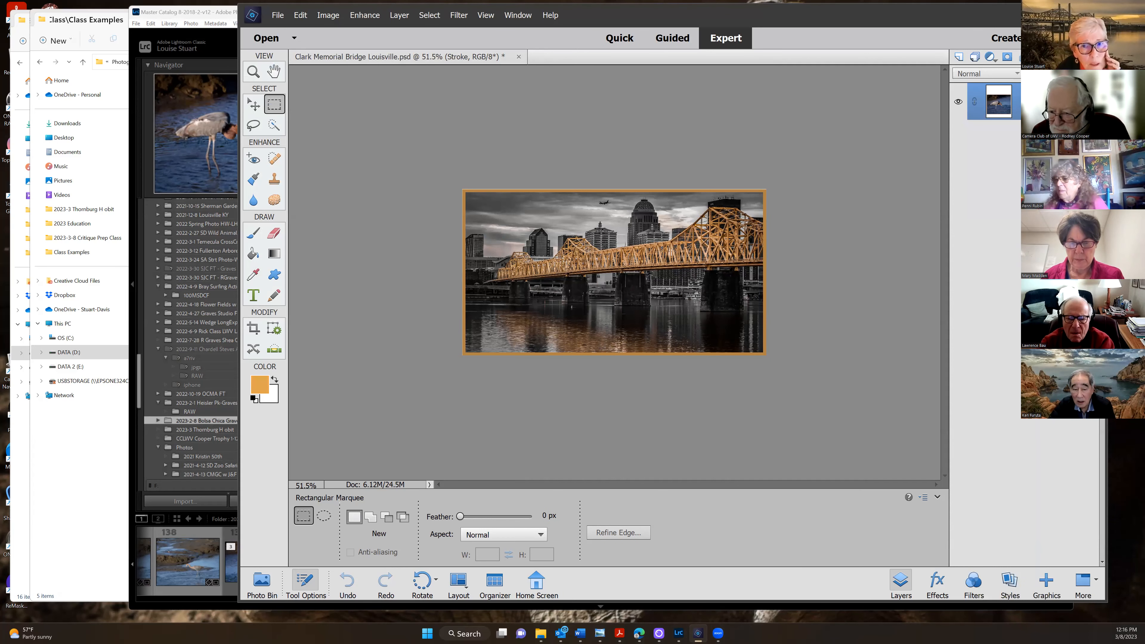
left_click(833, 202)
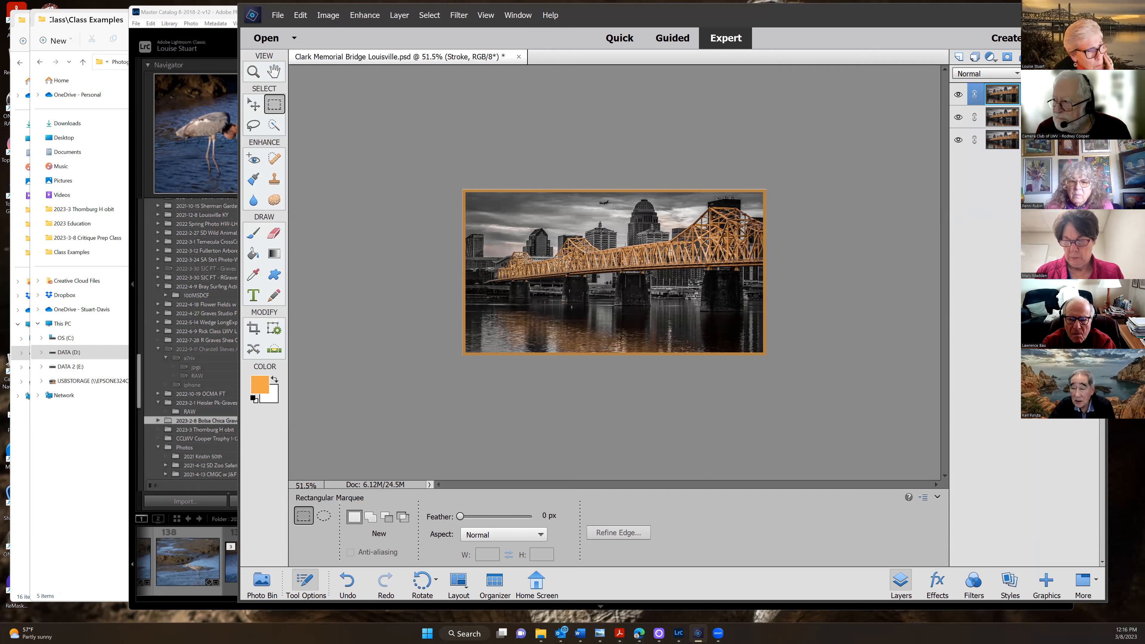
left_click(1032, 139)
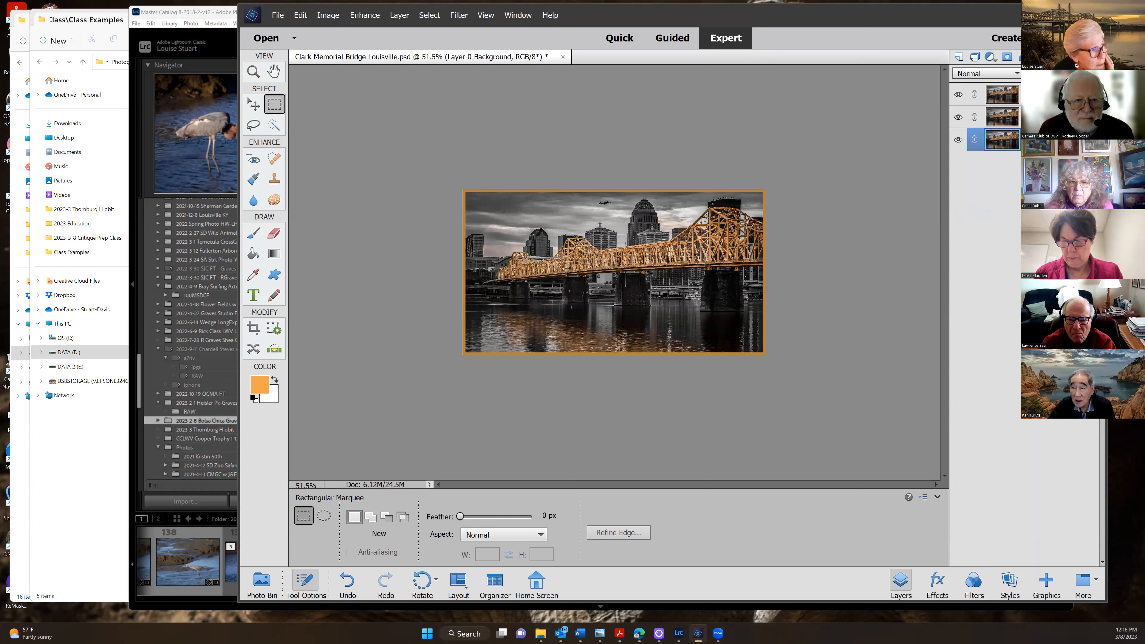
Save the bridge as 'Clark Memorial Bridge Louisville 5.psd' in Class Examples
left_click(277, 15)
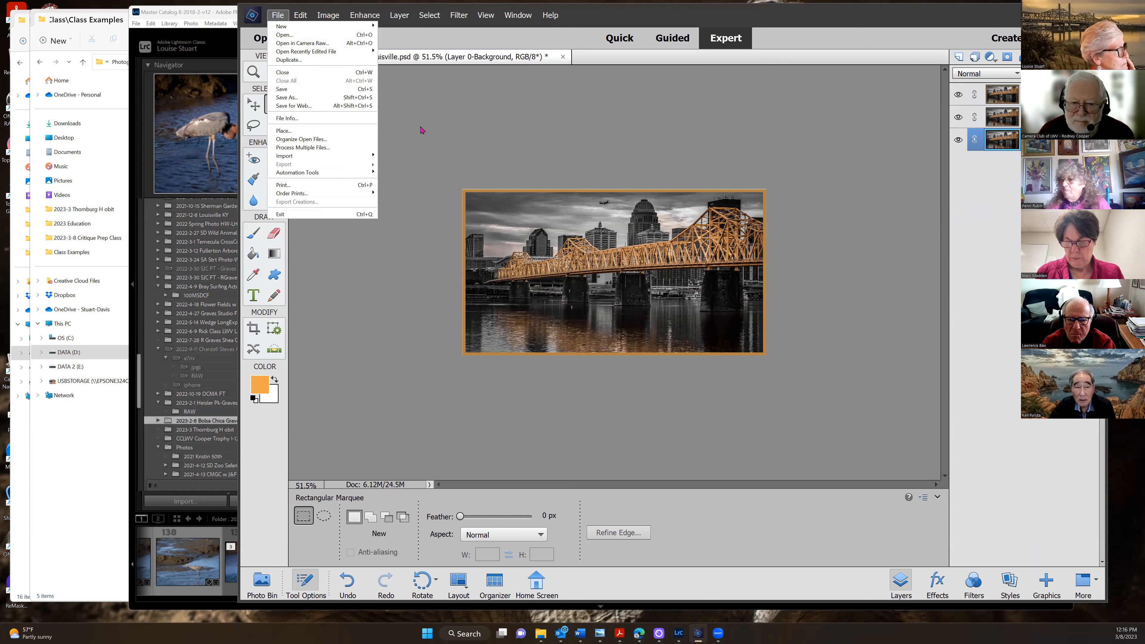
left_click(428, 110)
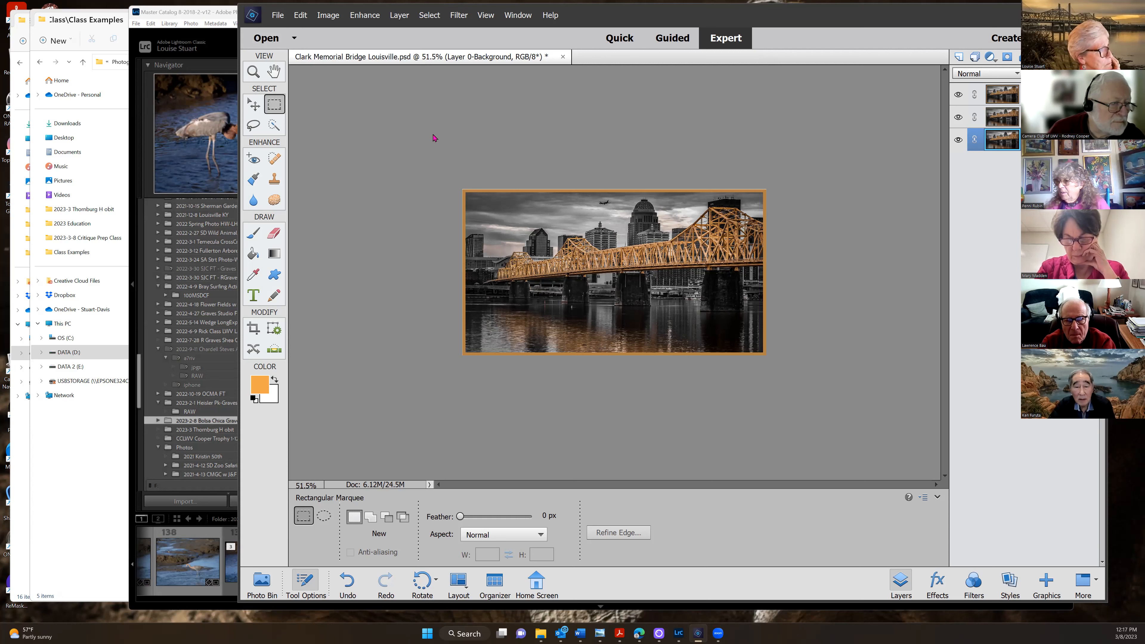
left_click(277, 15)
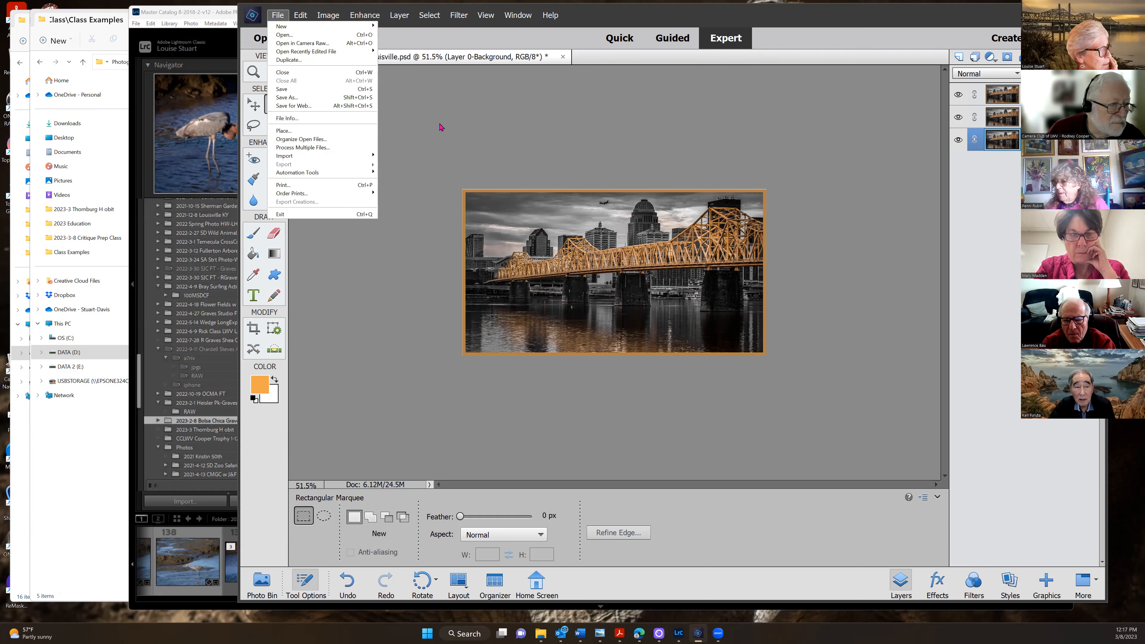
left_click(287, 98)
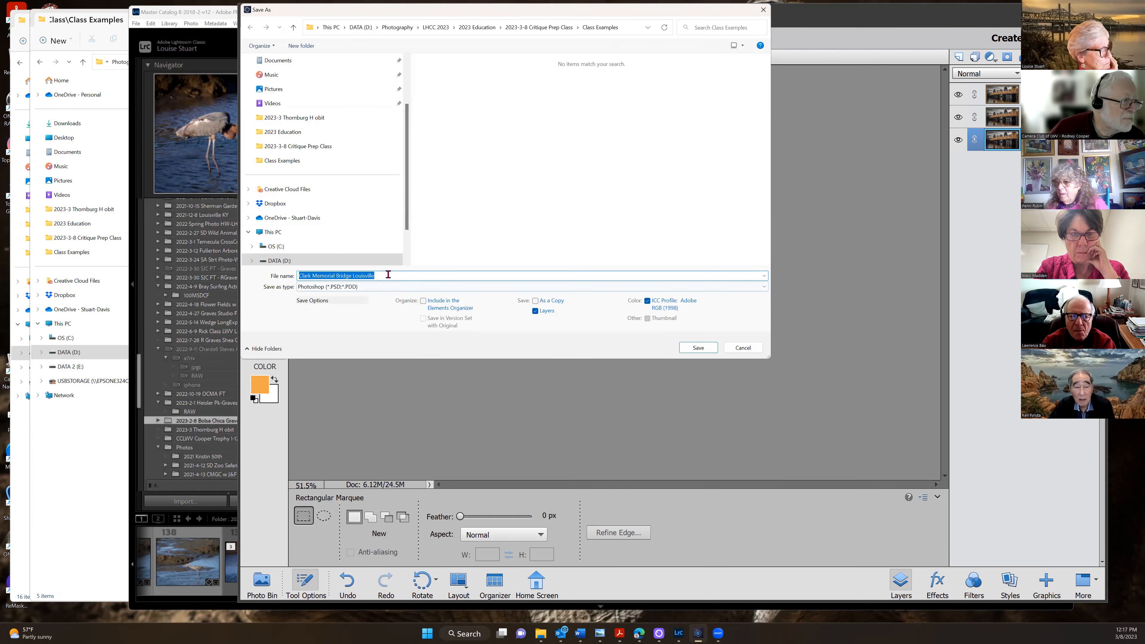
left_click(381, 274)
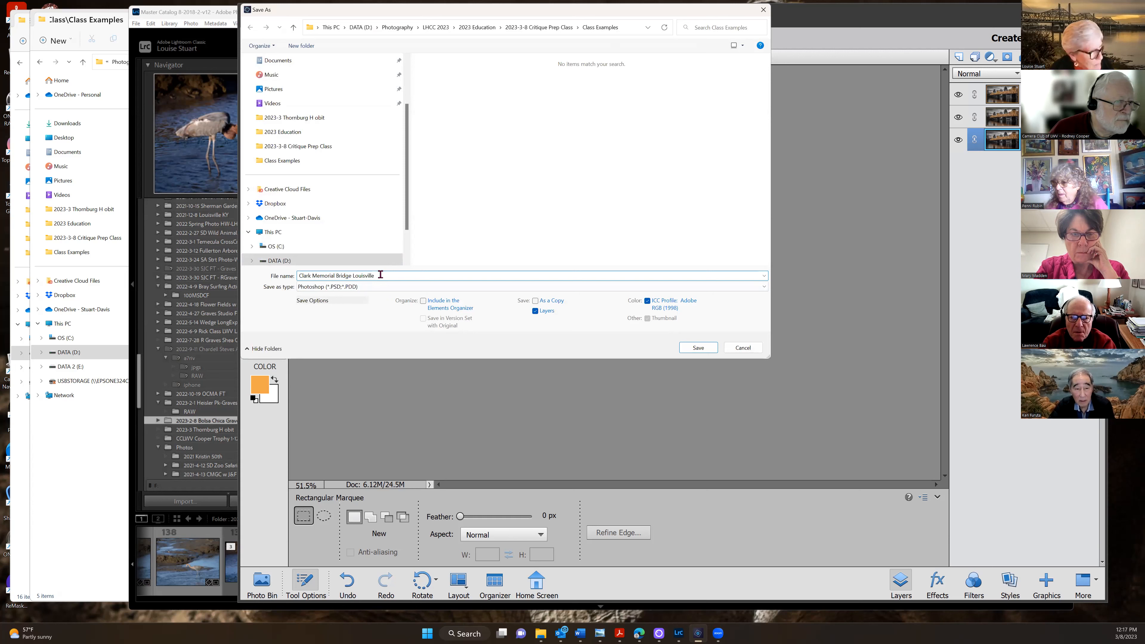
type("5")
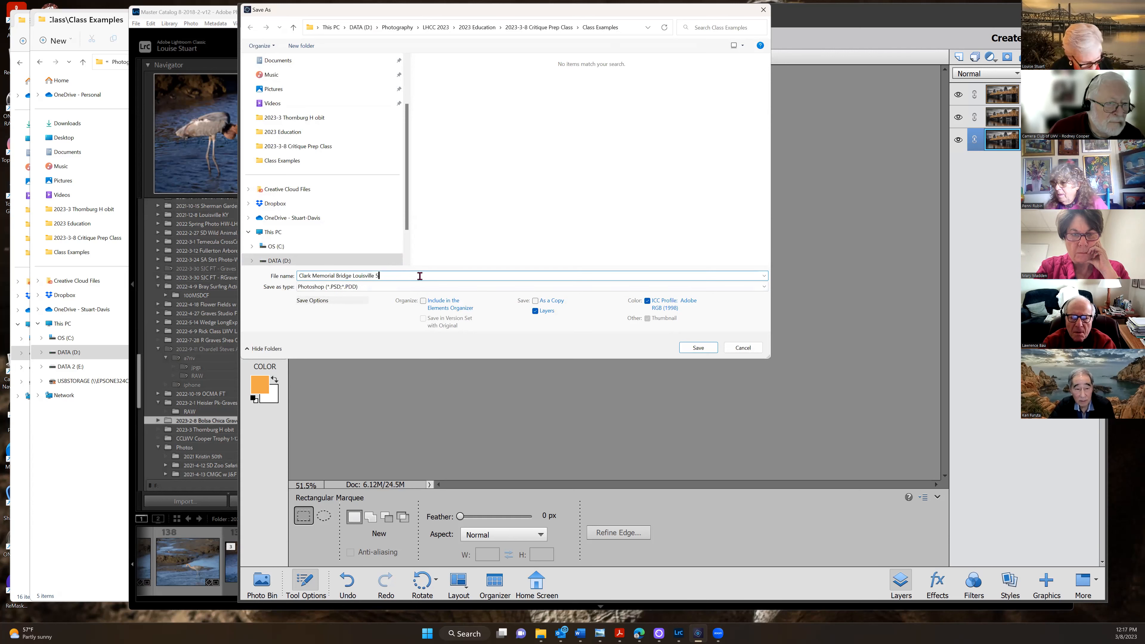
left_click(689, 347)
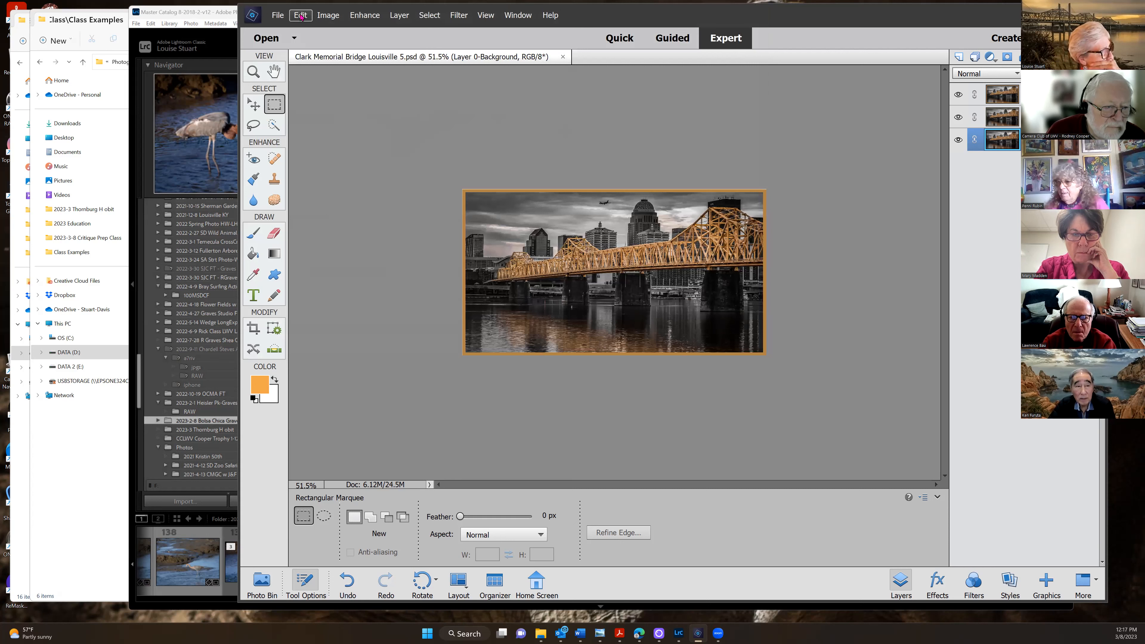
Save Clark Memorial Bridge Louisville 5 as a JPEG copy with Quality 12 (Maximum) in Class Examples
left_click(278, 15)
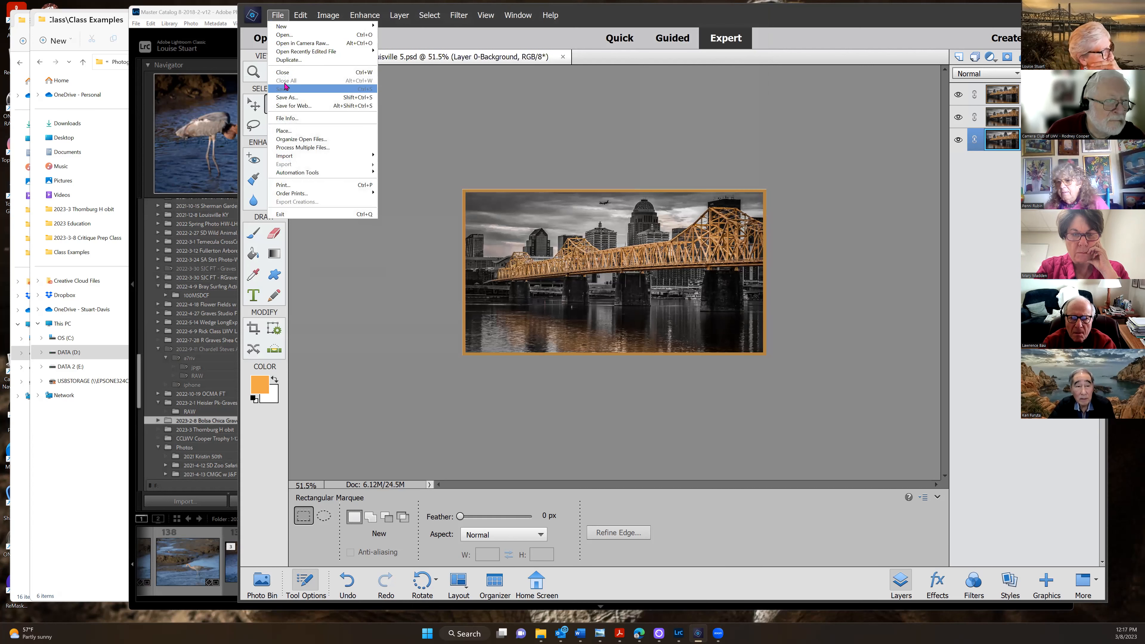
left_click(287, 96)
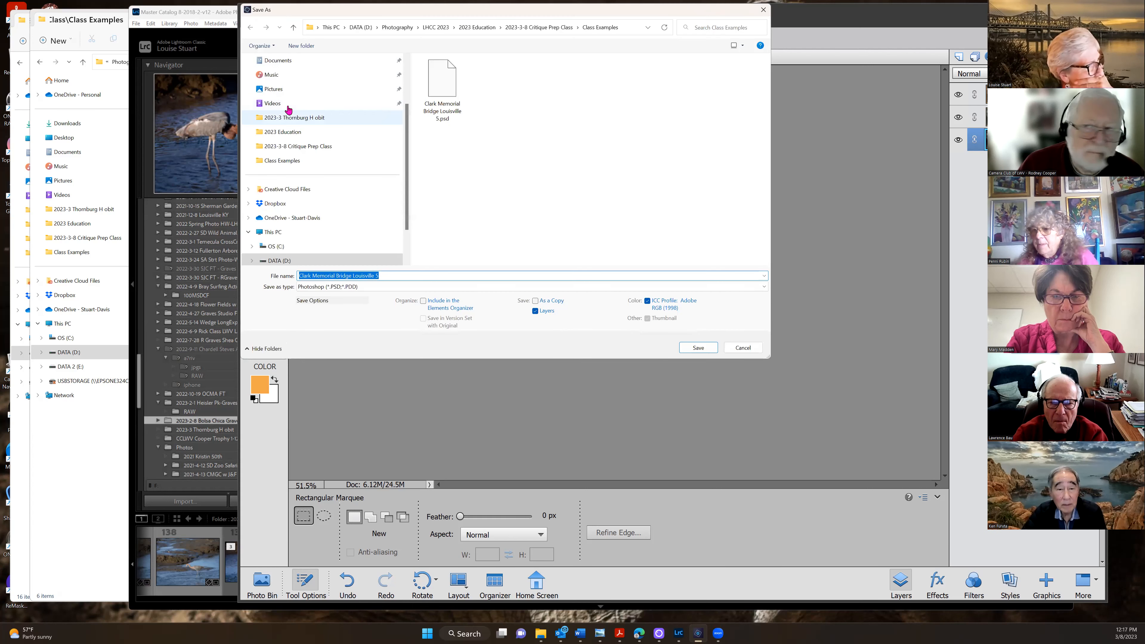
left_click(765, 288)
left_click(455, 326)
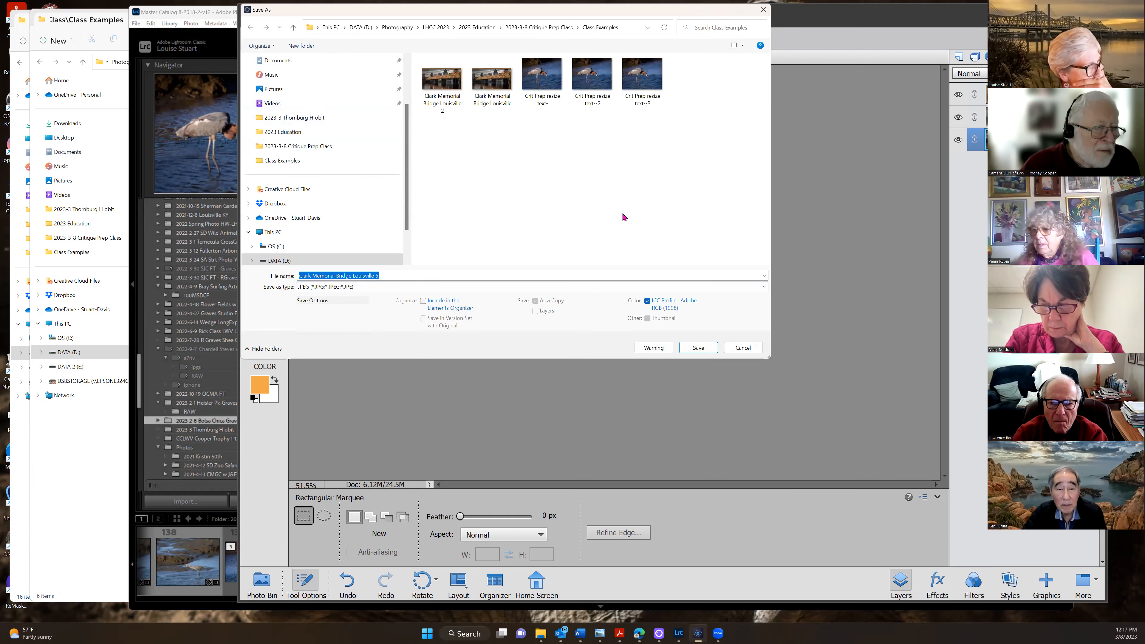
left_click(696, 347)
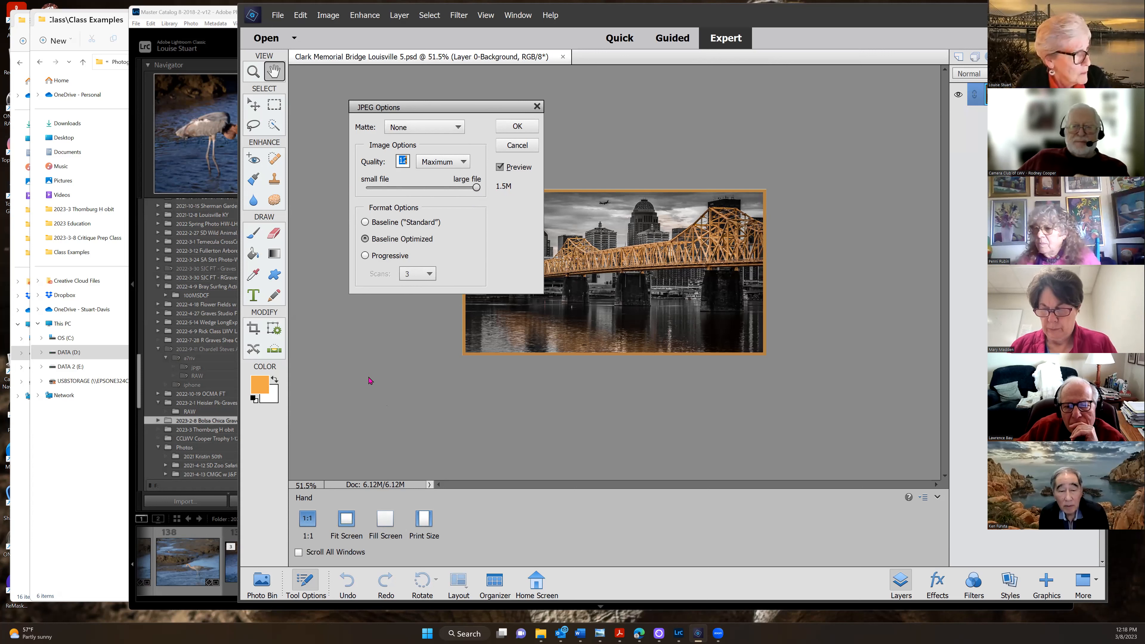
left_click(514, 130)
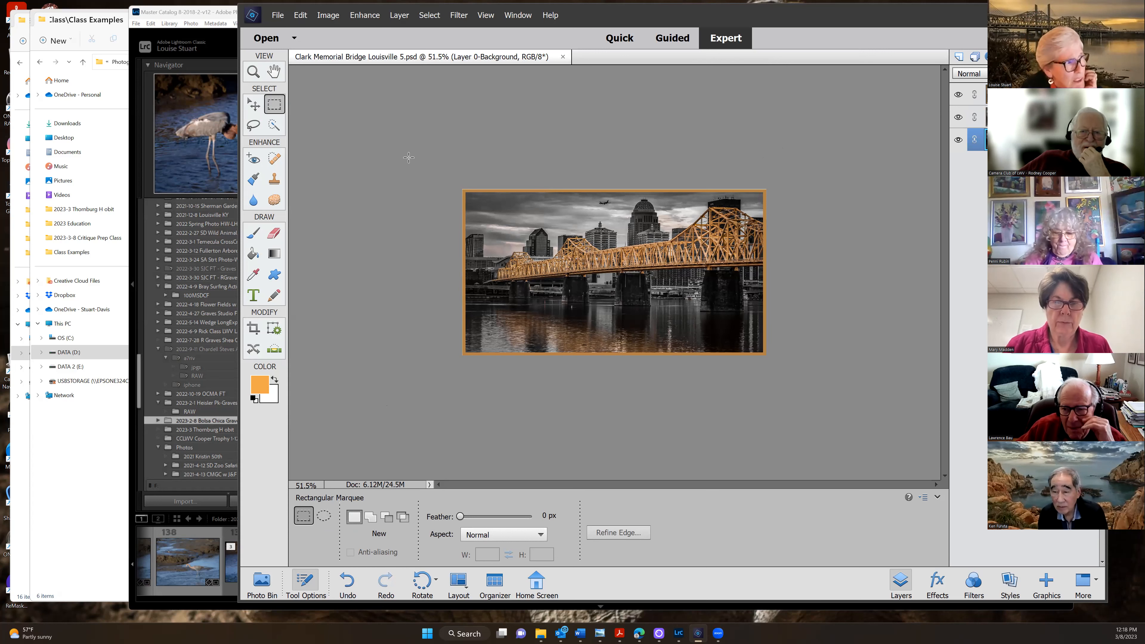
left_click_drag(941, 16, 801, 19)
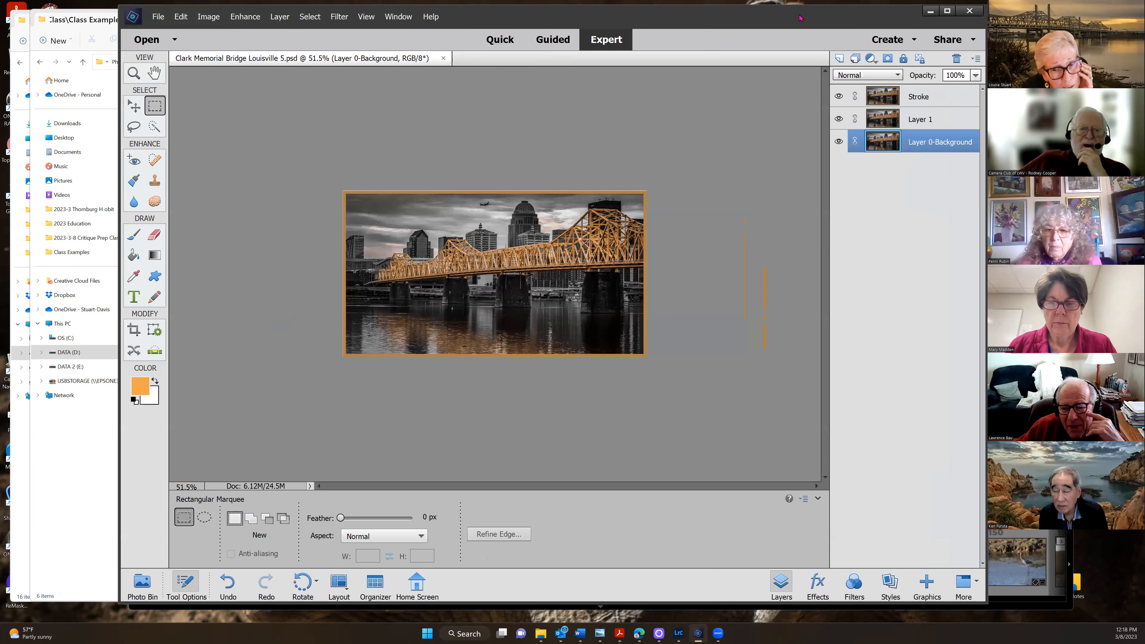